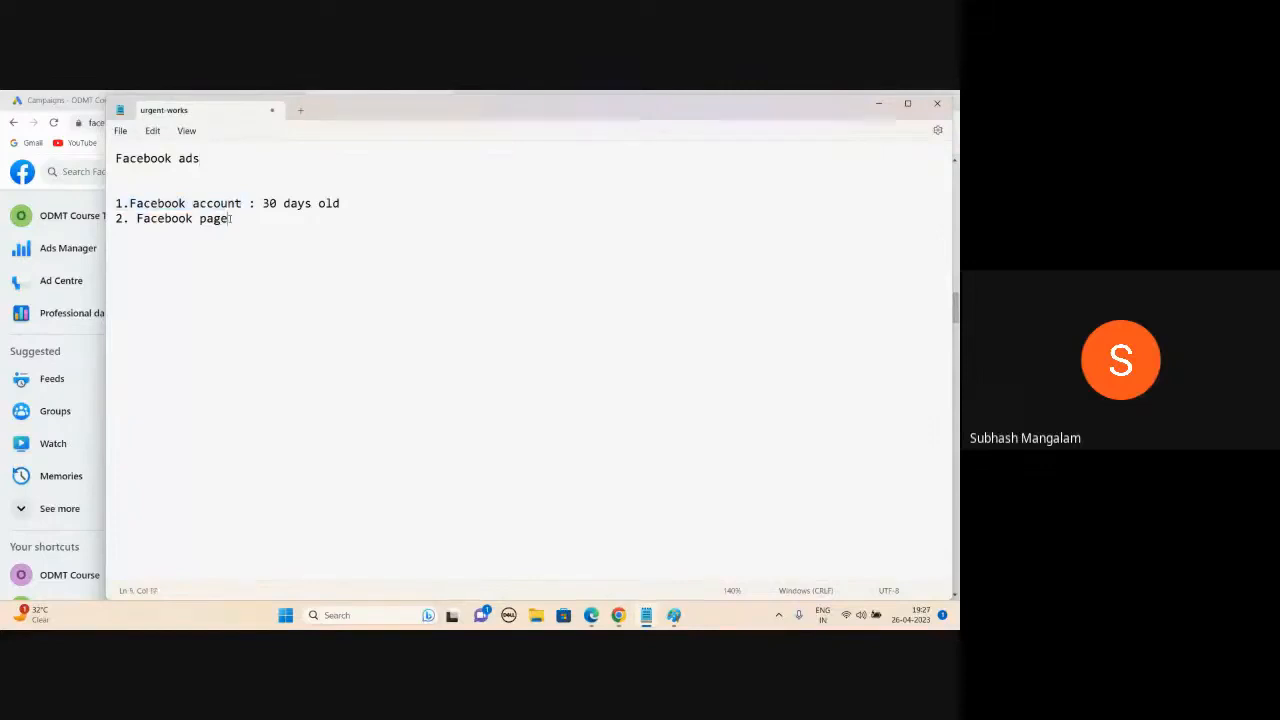
- End the 'Facebook page' line with a colon and add a list below: '1. Image', '2. Video'
type(":n")
key("BackSpace")
key("Return")
key("Return")
key("Return")
type("1. Image")
key("Return")
type("2. Video")
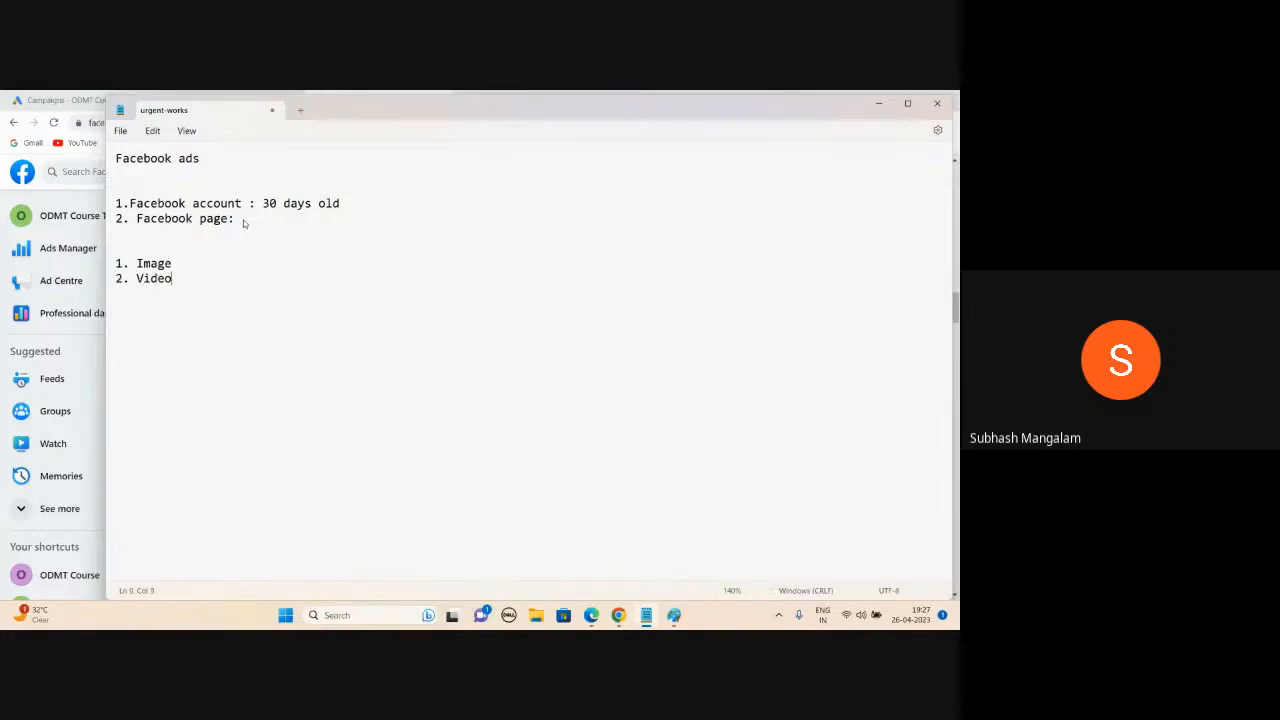
- Append ': 70/30, what Value We are giving, Call to Action, Brand Logo : Create Urgency' to the Image item
left_click(184, 261)
type(":")
type("70/30, what Value We are giving,")
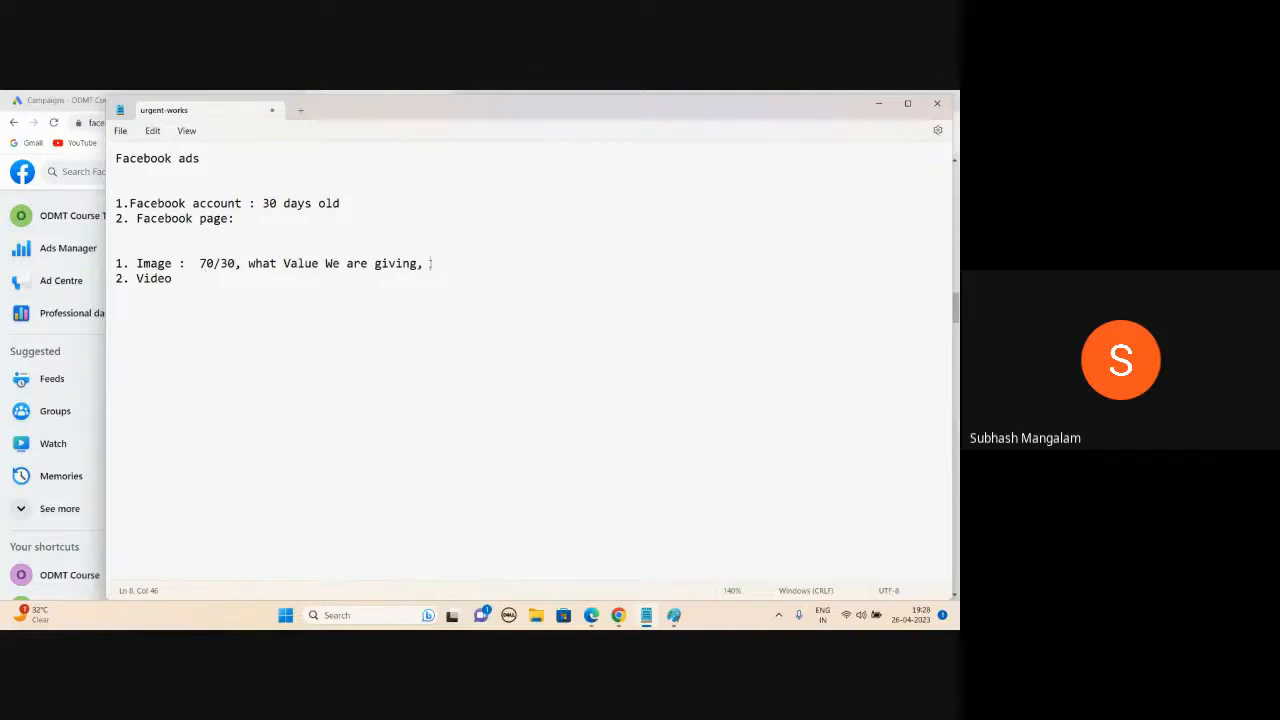
type("Call to Action")
type(", Brand ")
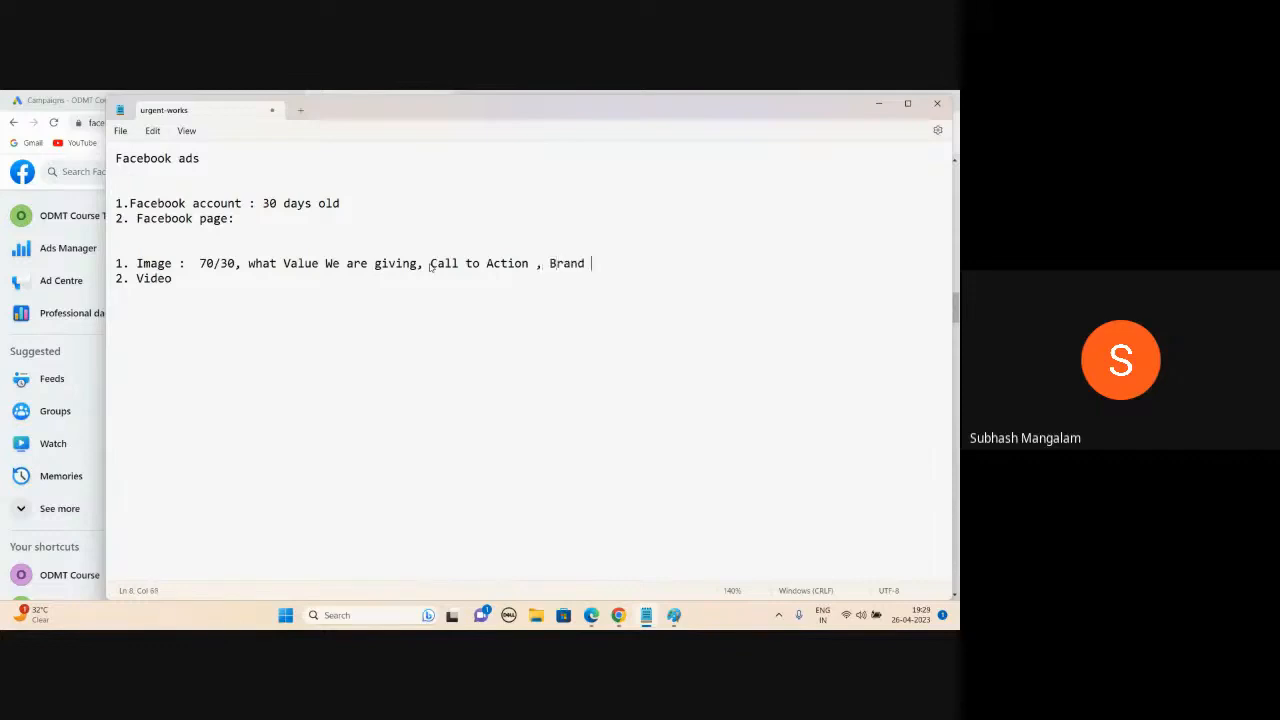
type("Logo")
type(":  Create Urgency")
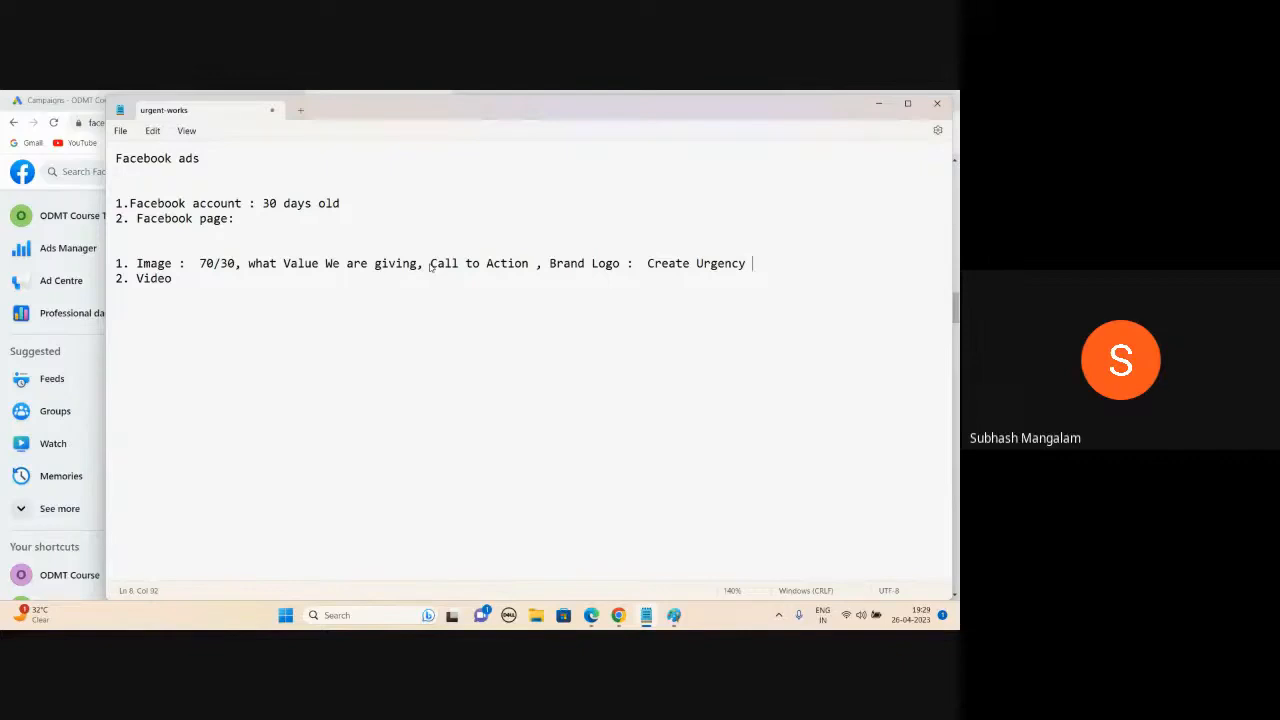
- Append ': People talking with background of Property, phone nymber, brand logo' to the Video item
left_click(174, 281)
type(":  People talking wi")
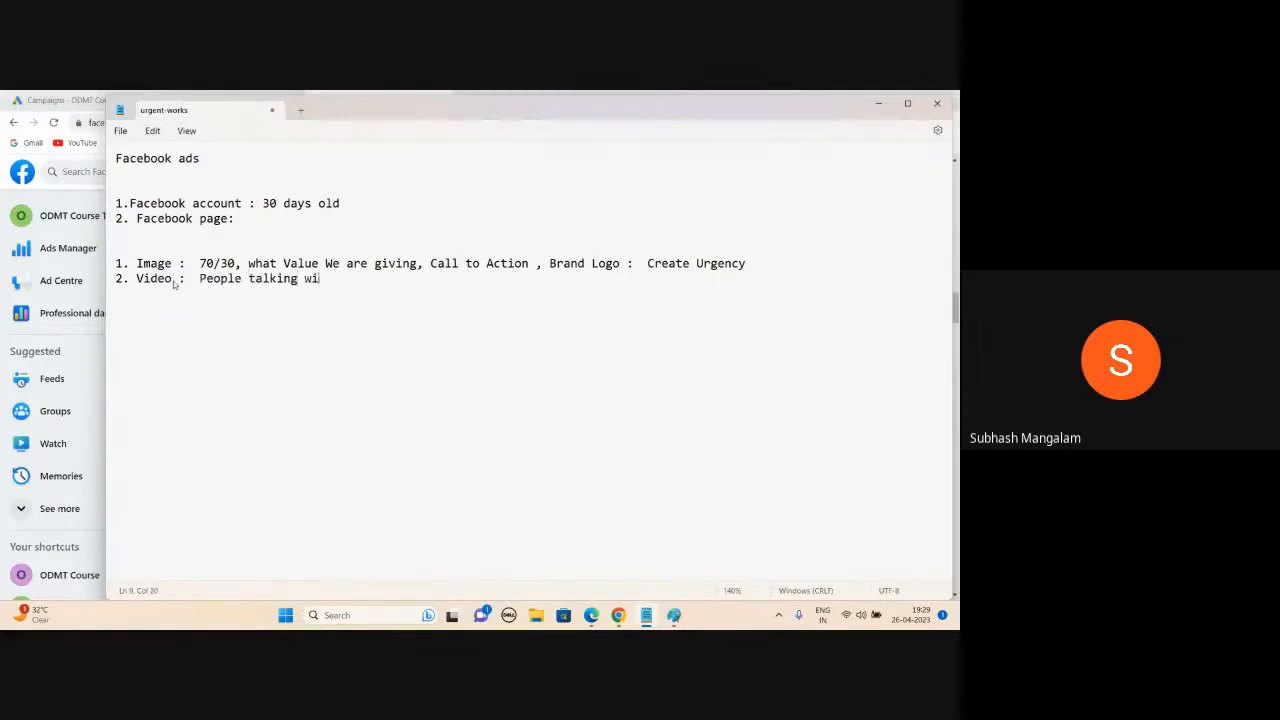
type("th background of Property")
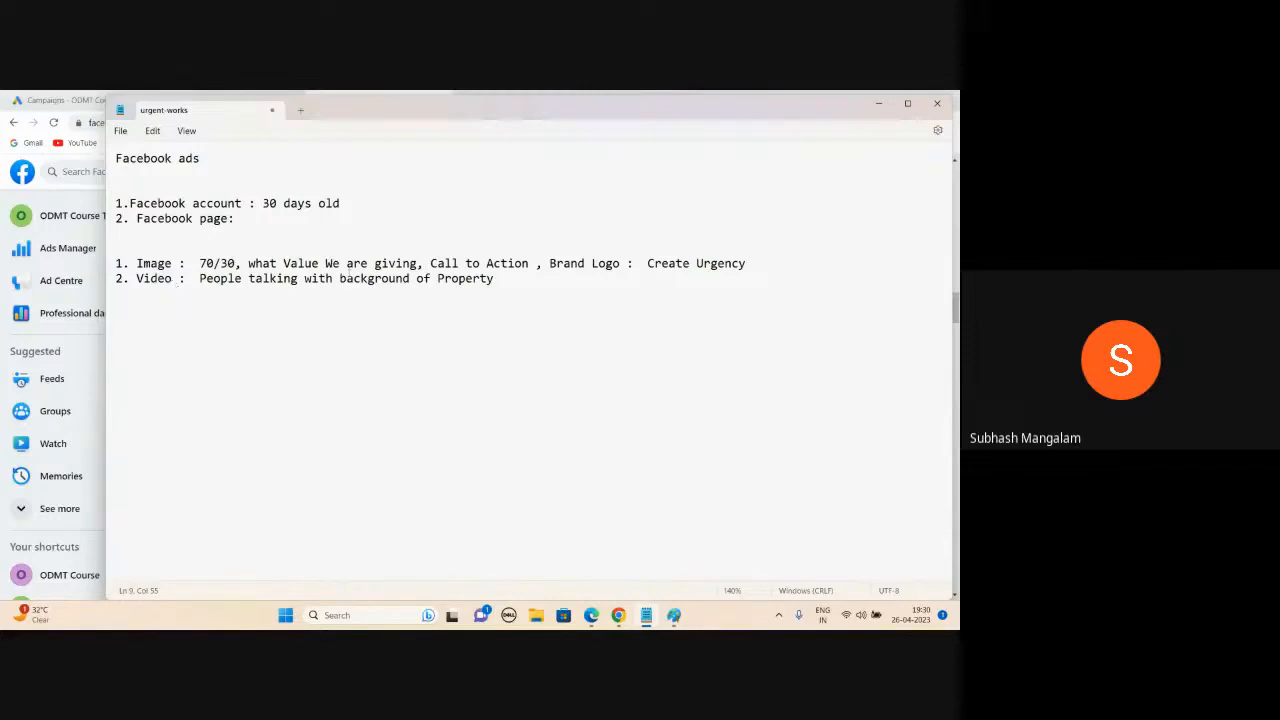
type(",")
type("phone")
key("BackSpace")
type("e nymber, brand logo")
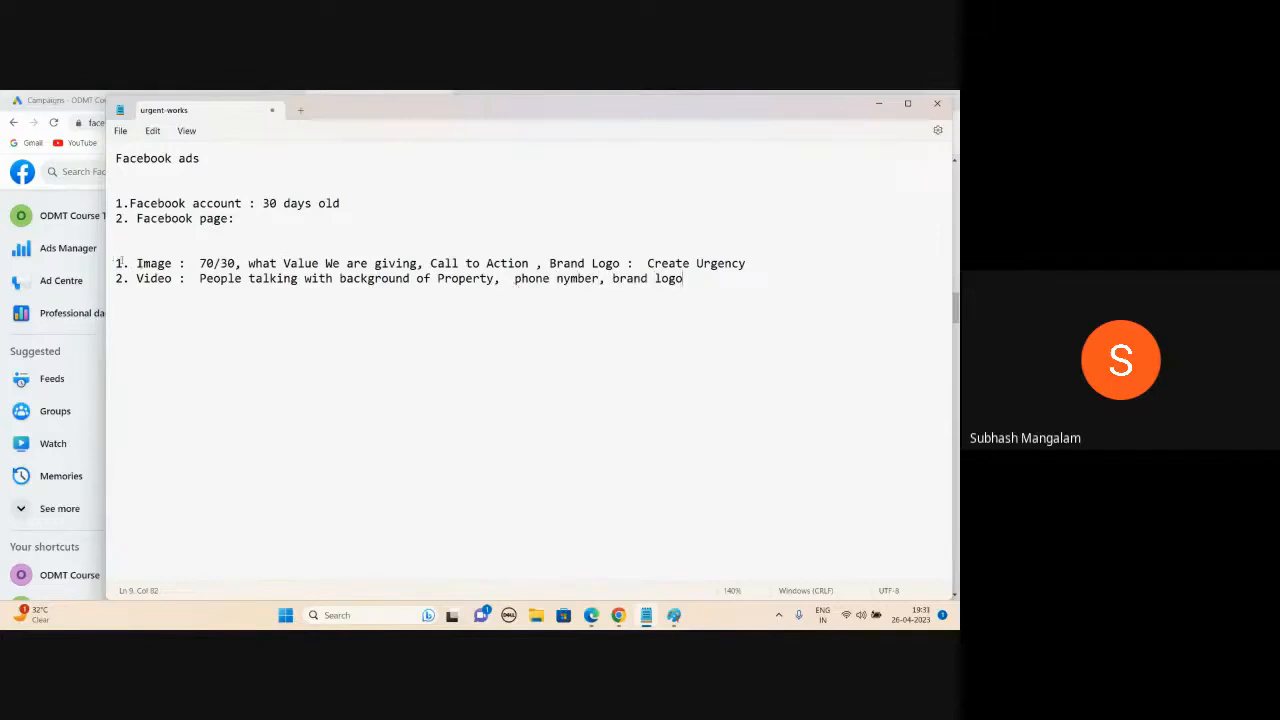
- Select the Video line's description text to review it
left_click(189, 259)
left_click(136, 279)
left_click_drag(136, 279, 686, 281)
left_click(686, 281)
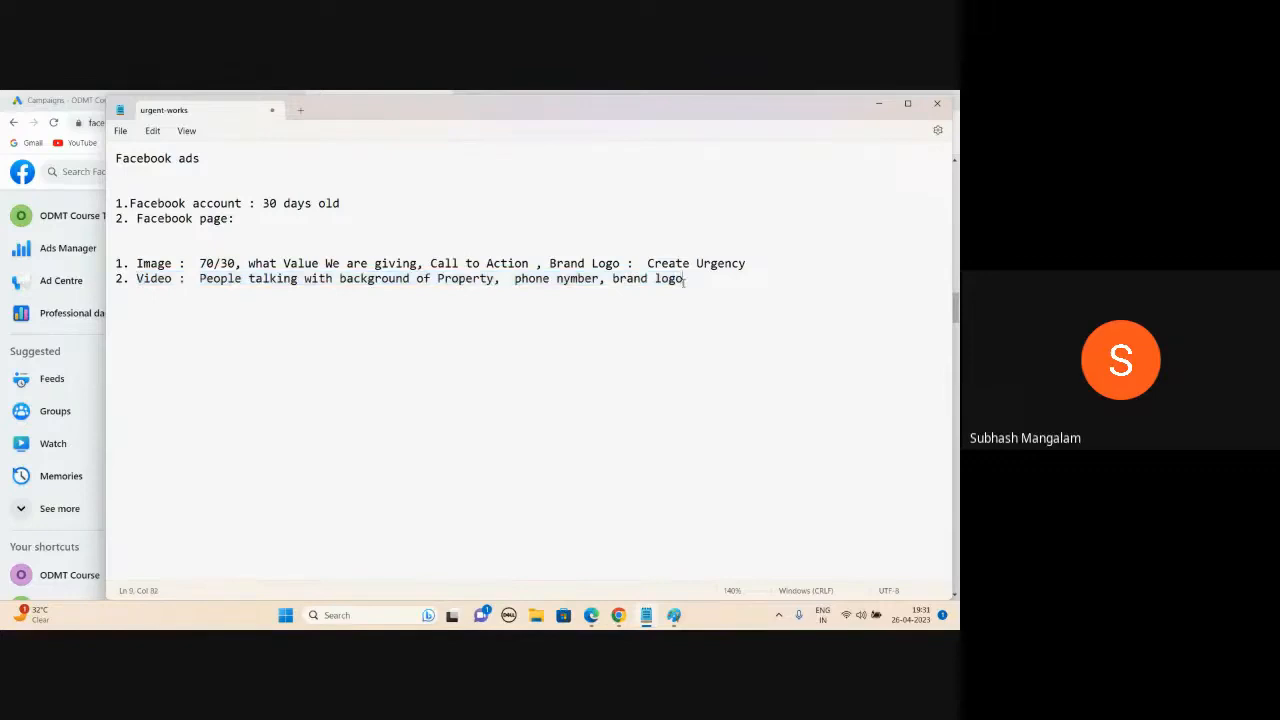
- Add a Tragetting section with Location : Shamshabad surrounding 20kms, plus Age and Gender lines
key("Return")
key("Return")
type("Tragetting")
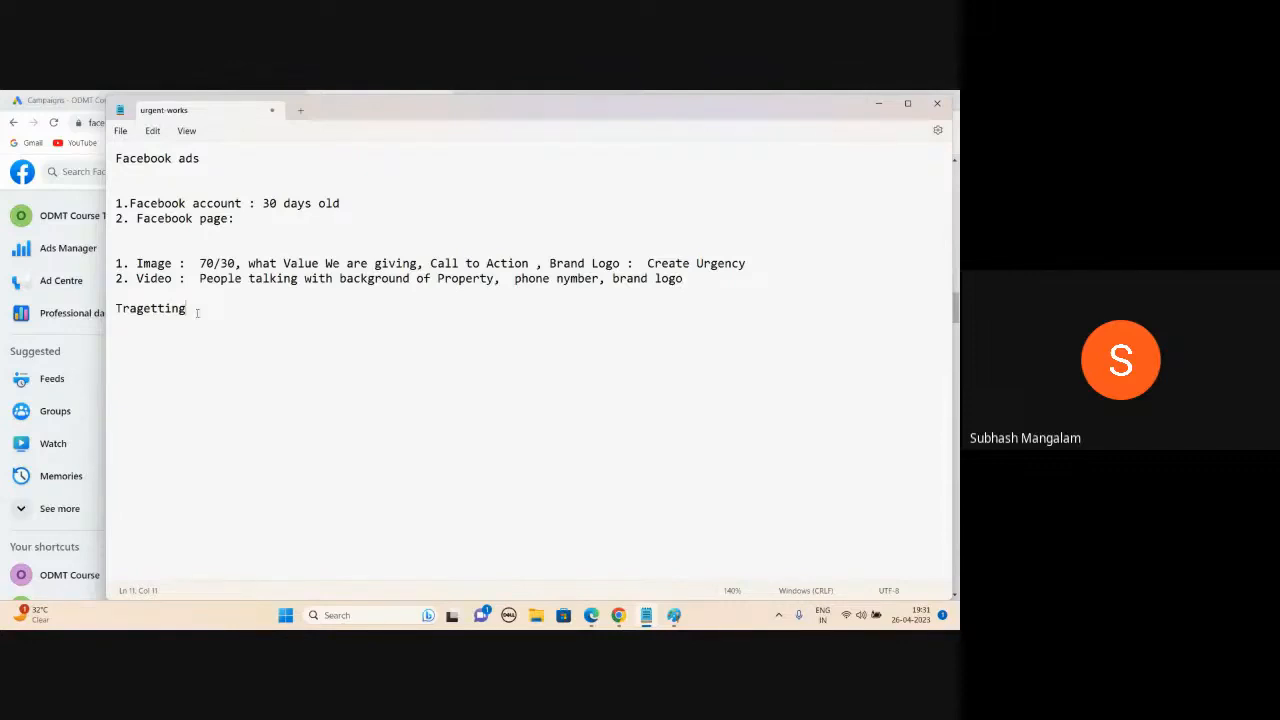
key("Return")
type("Location ")
type("Age")
key("Return")
type("Ge")
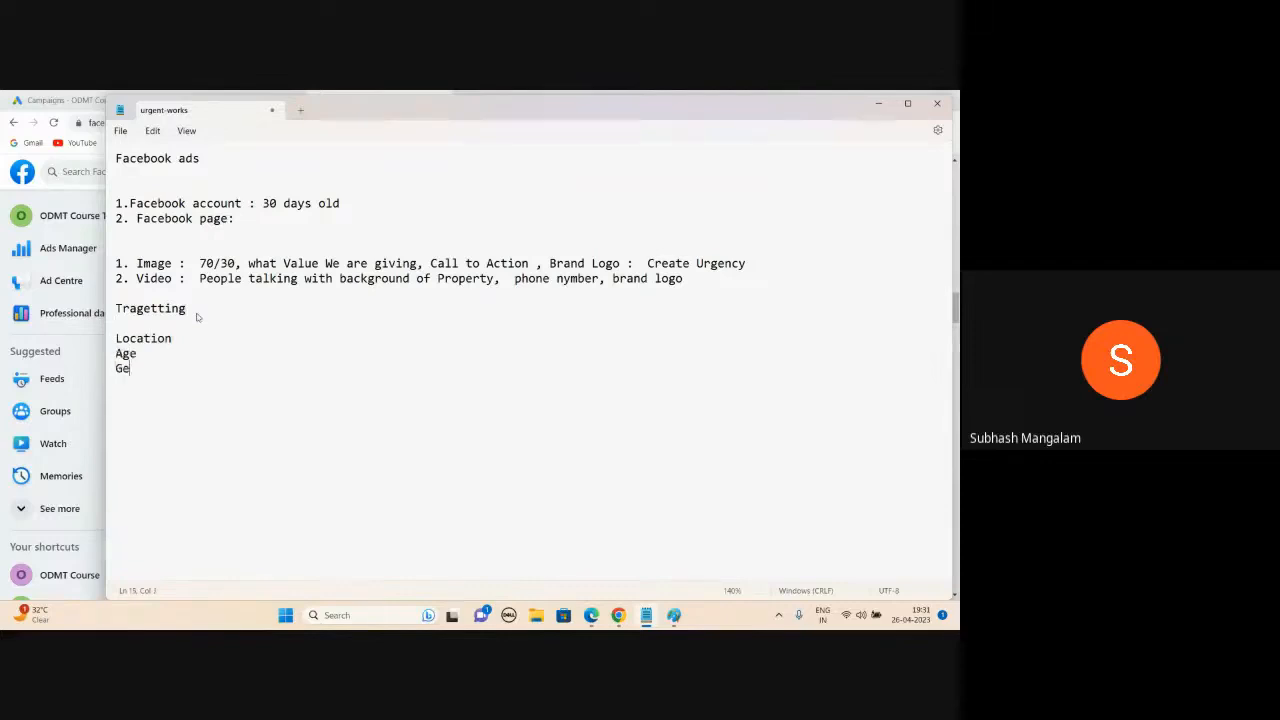
type("nder")
left_click(211, 340)
type(":  Shamshabad surrou")
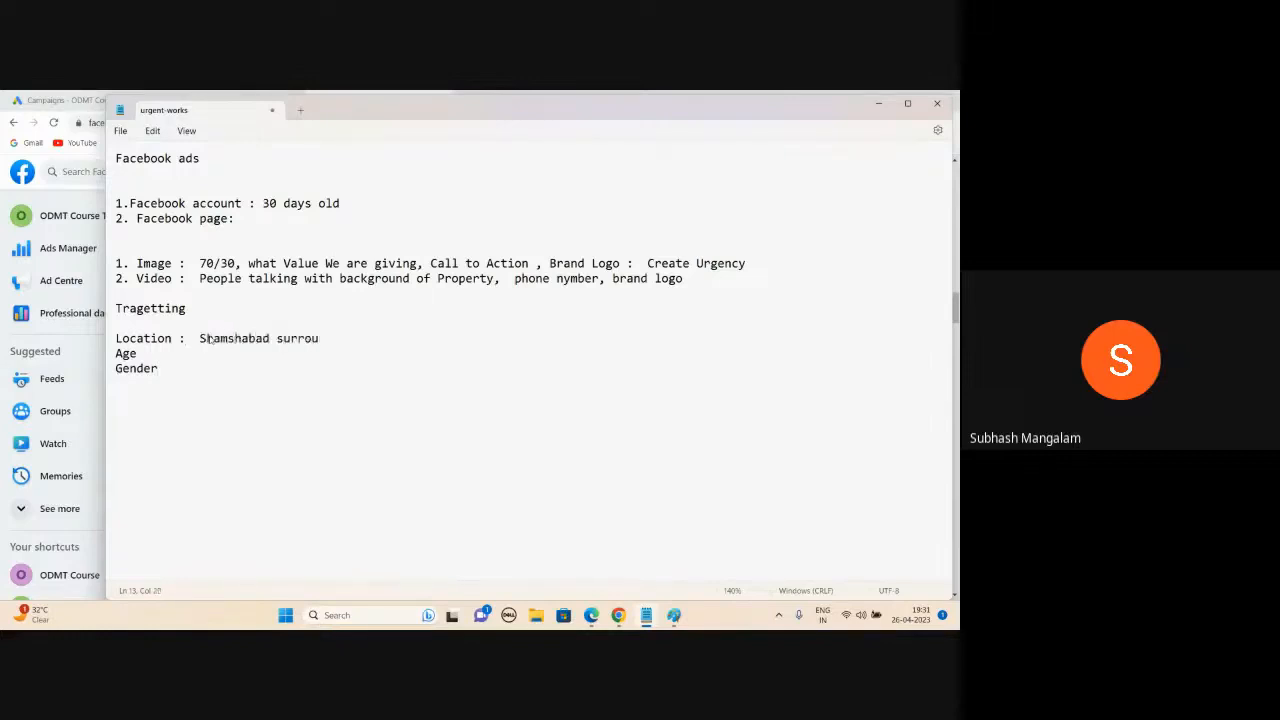
type("nding 20kms")
- Admit the waiting participant into the Google Meet call
left_click(146, 356)
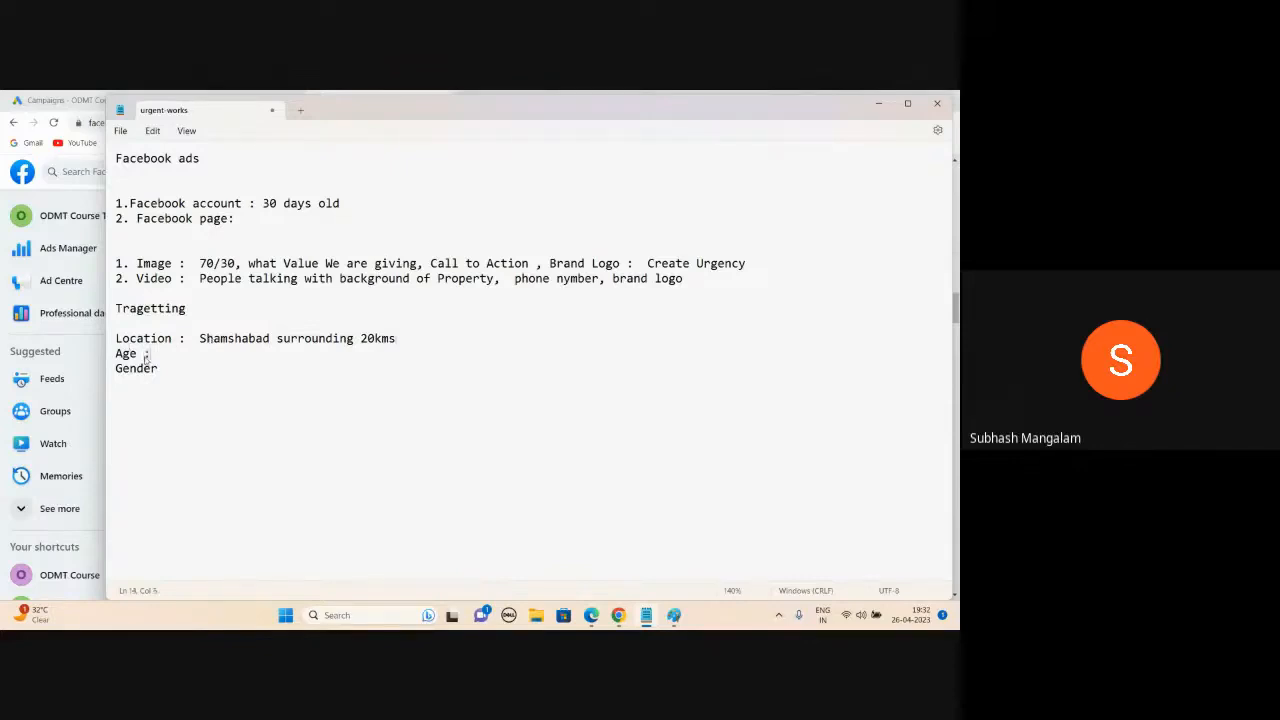
mouse_move(591, 615)
left_click(594, 550)
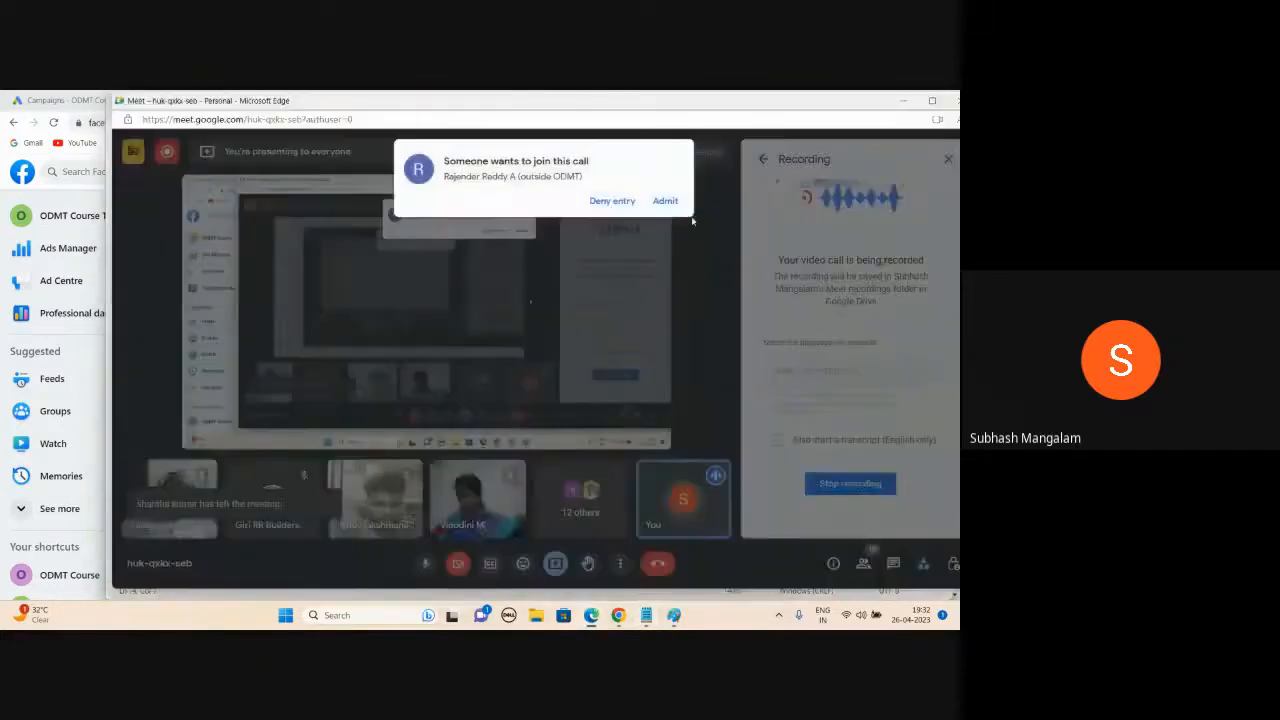
left_click(666, 201)
- Move 'Male, Female' so the Gender line reads 'Gender : Male, Female', leaving Age blank
left_click(904, 101)
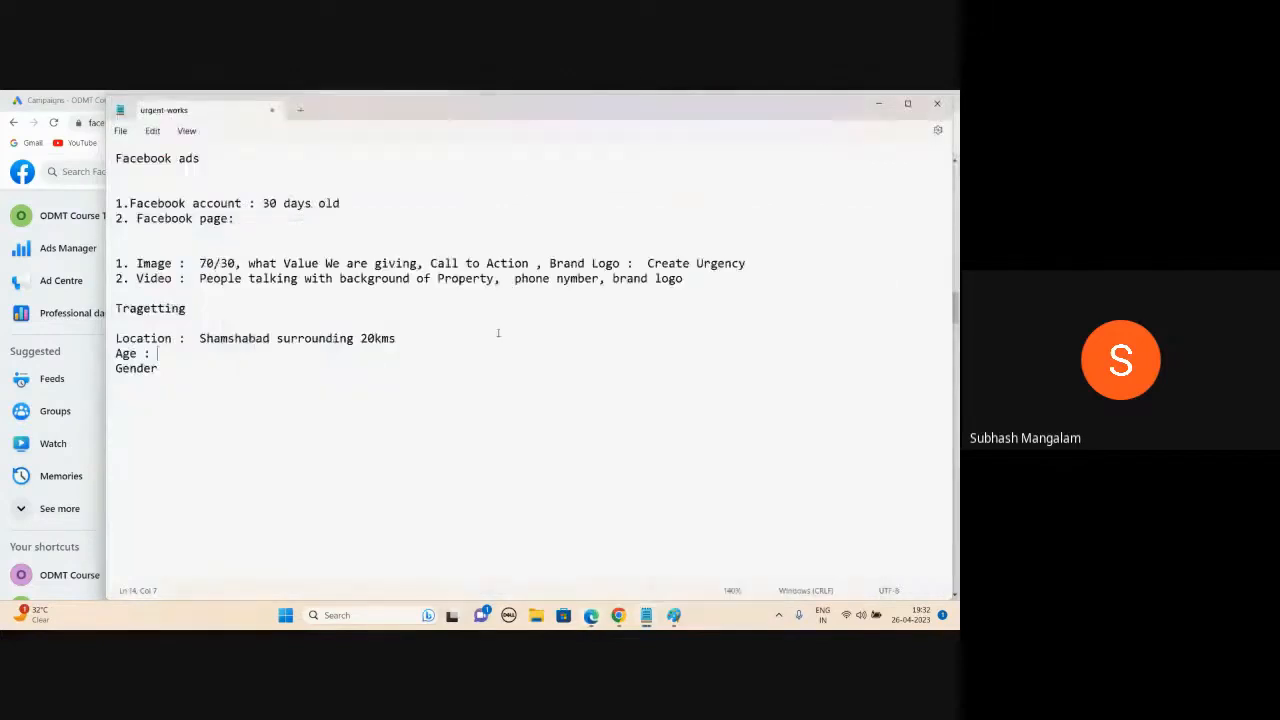
type("Male")
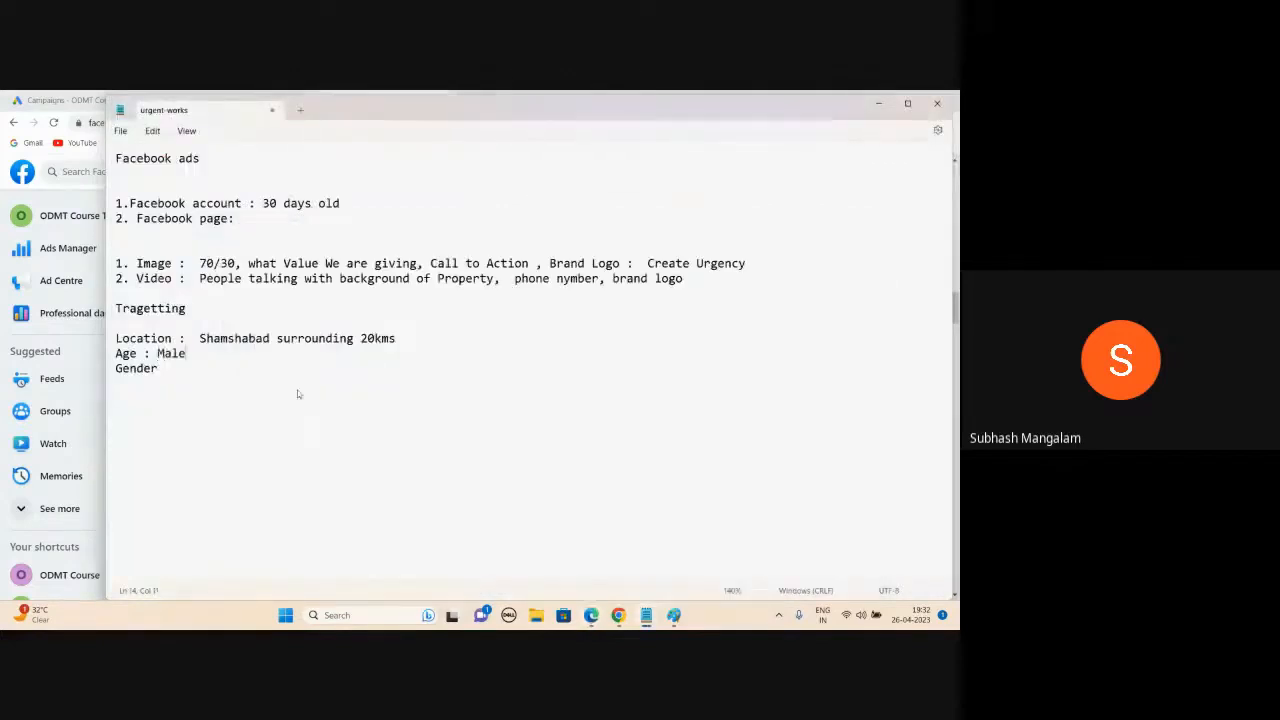
type(", Female")
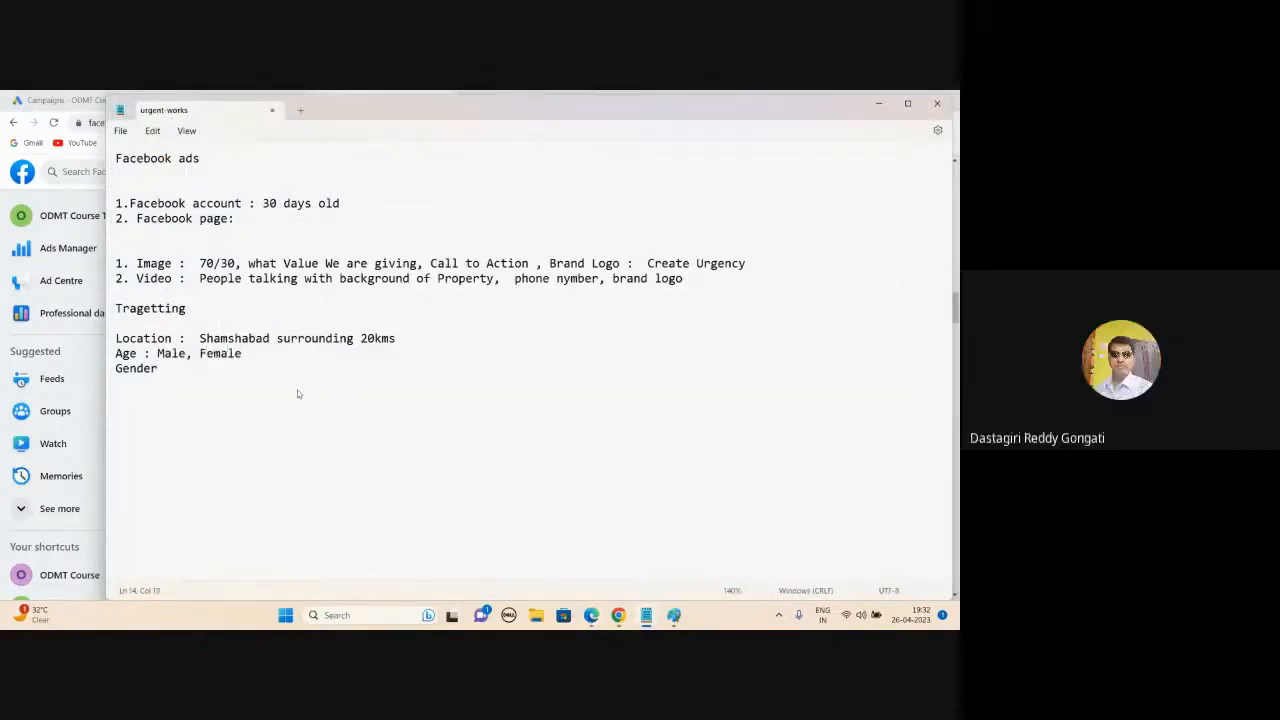
left_click_drag(157, 353, 242, 353)
key("ctrl+c")
key("BackSpace")
left_click(182, 372)
type(":")
key("ctrl+v")
mouse_move(591, 615)
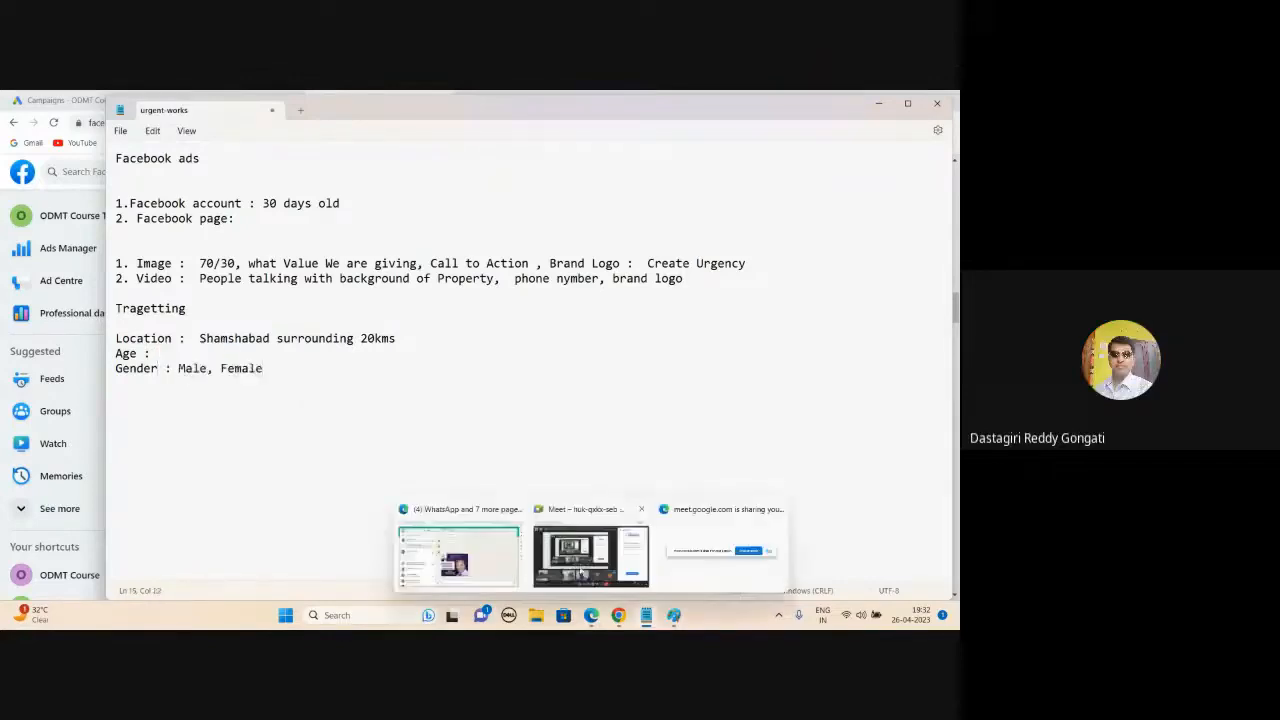
left_click(580, 570)
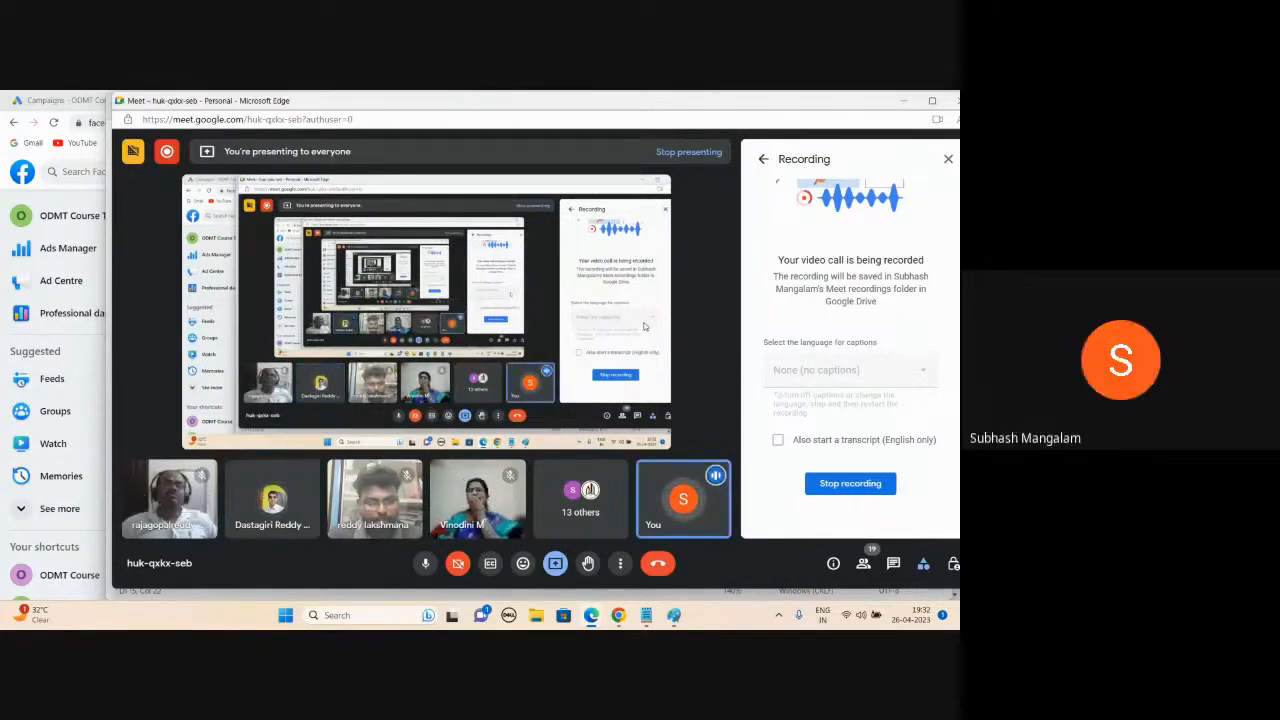
left_click(904, 101)
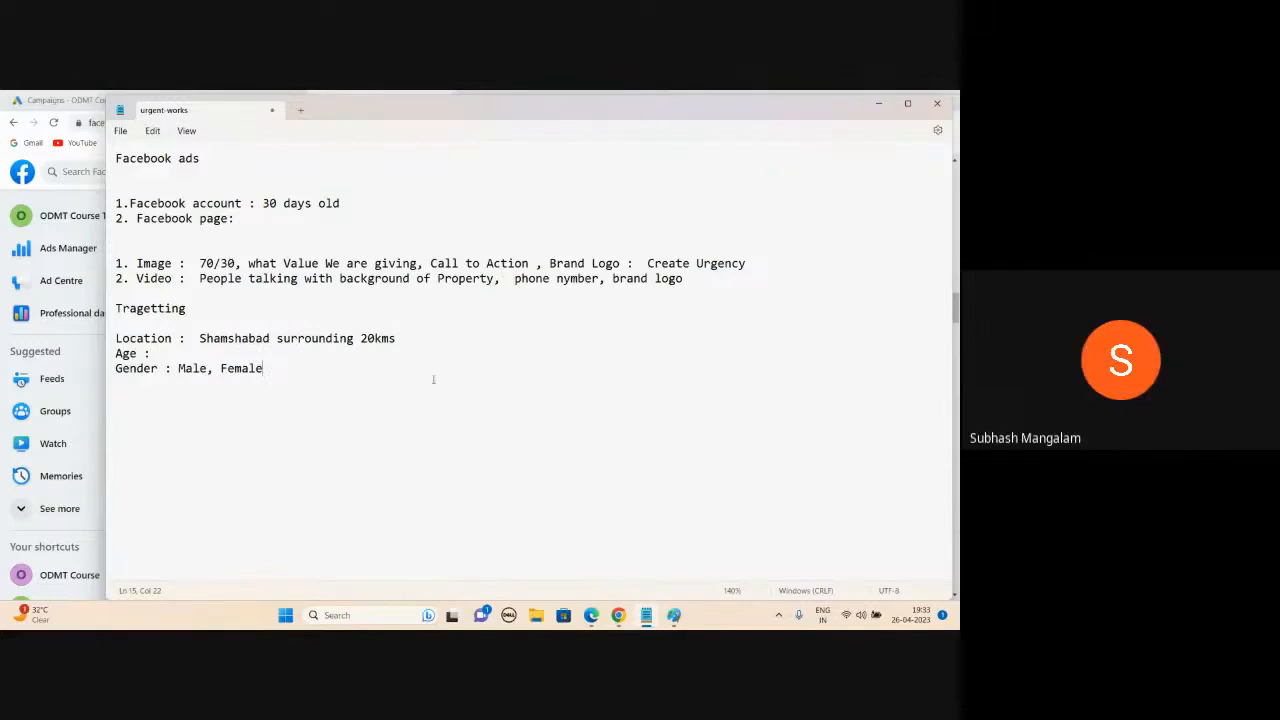
left_click(590, 560)
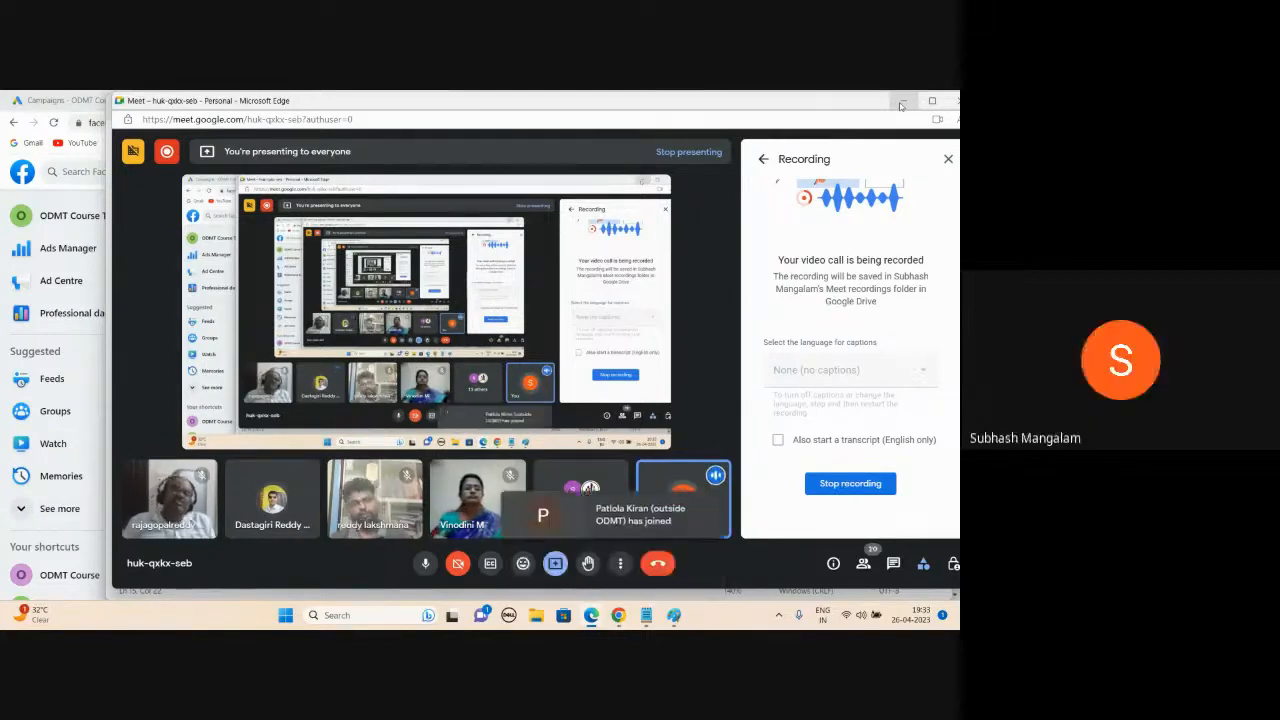
left_click(901, 104)
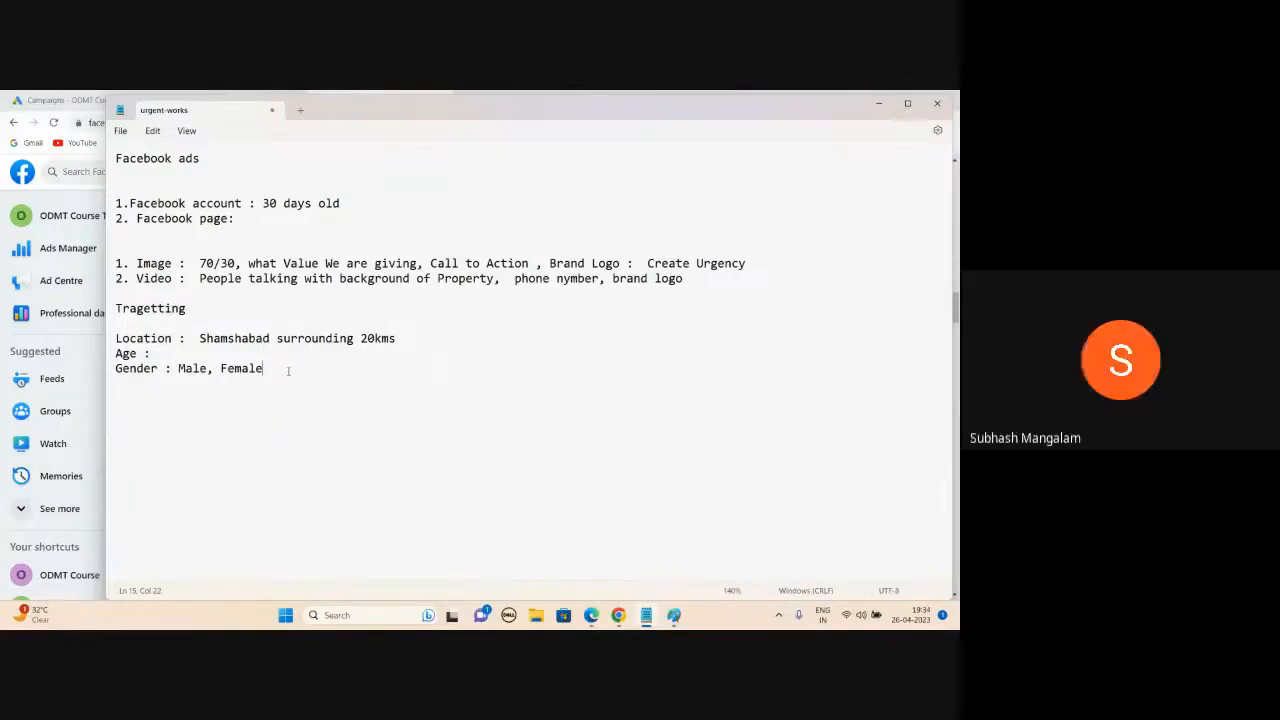
mouse_move(588, 616)
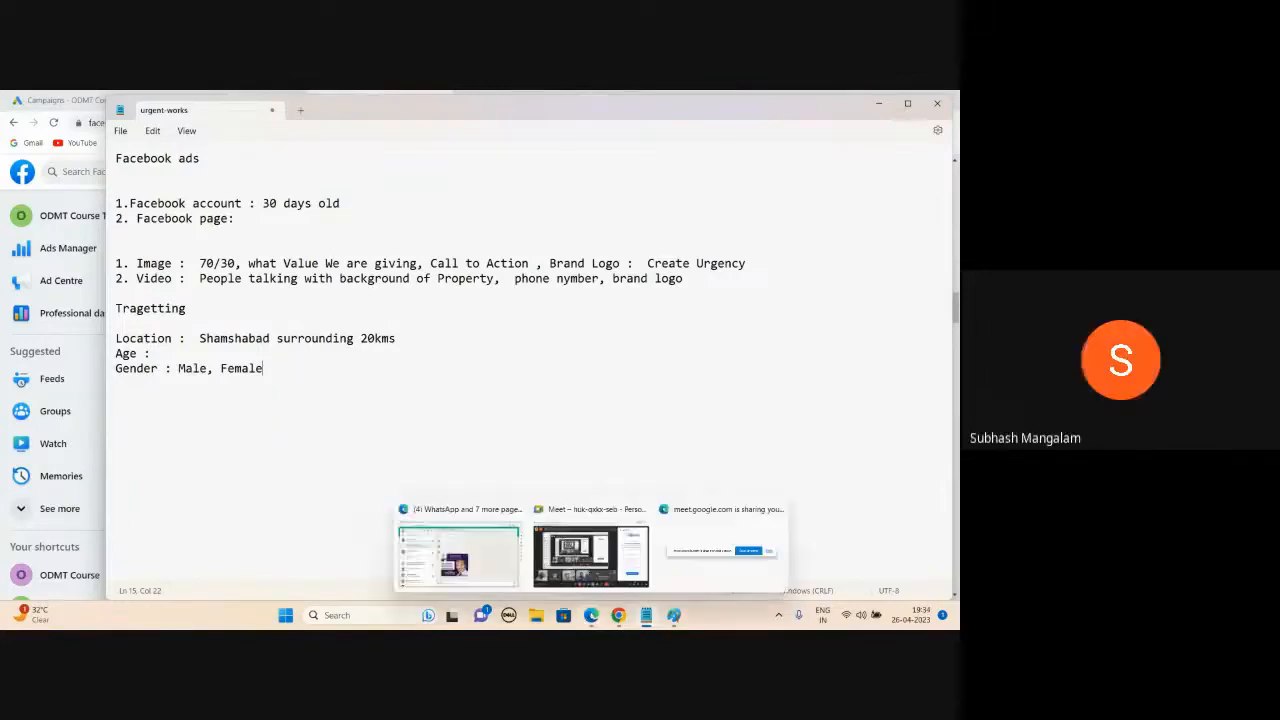
left_click(590, 555)
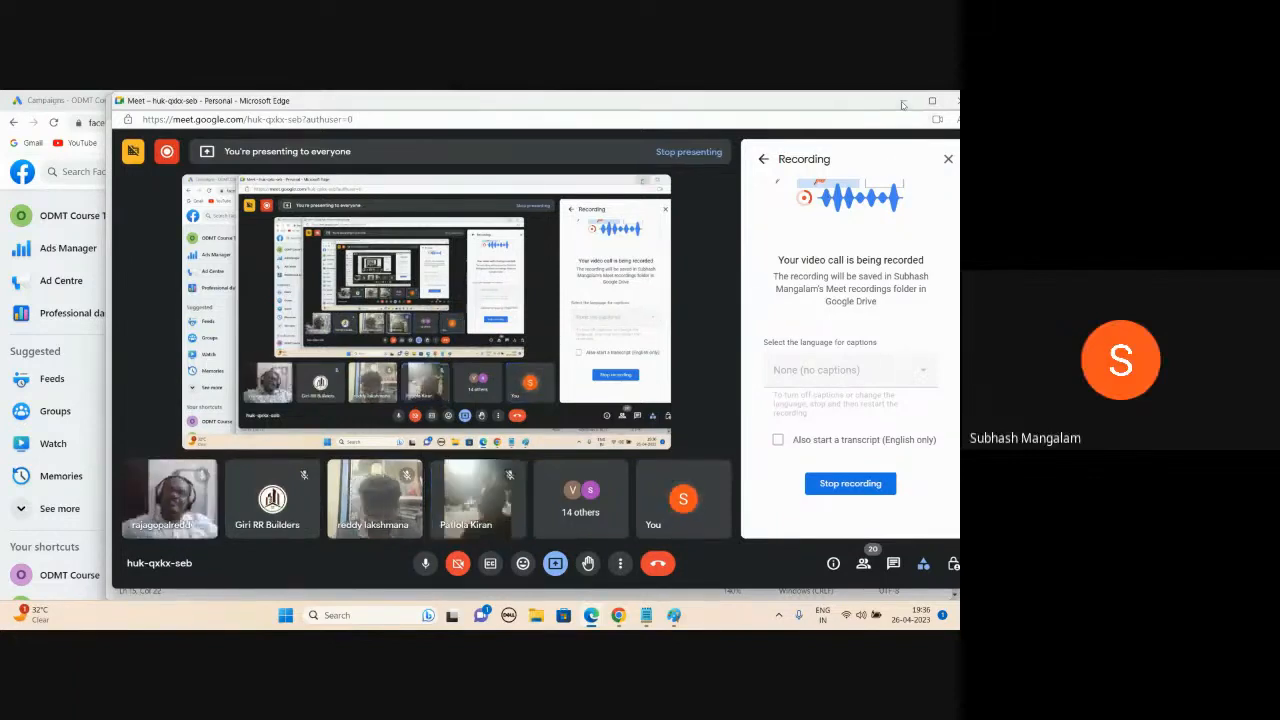
left_click(902, 104)
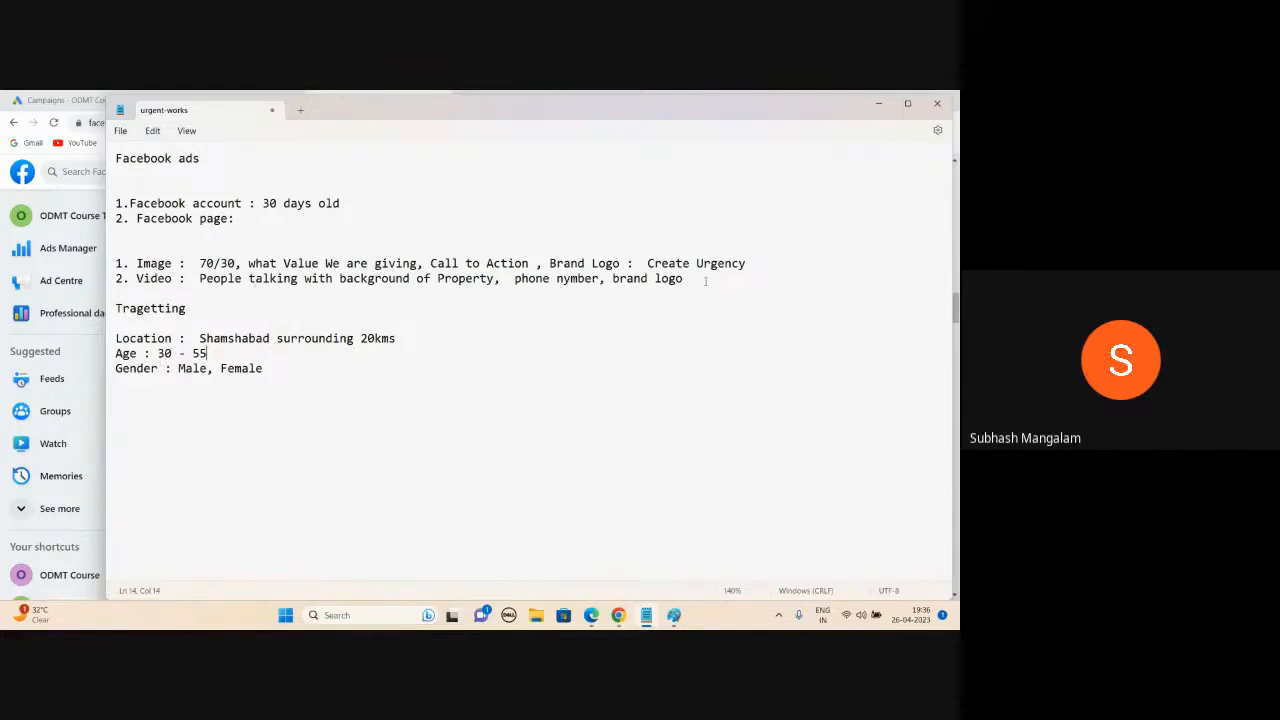
- Highlight the Image and Video lines, then return to the Google Meet call being recorded
left_click_drag(706, 281, 106, 266)
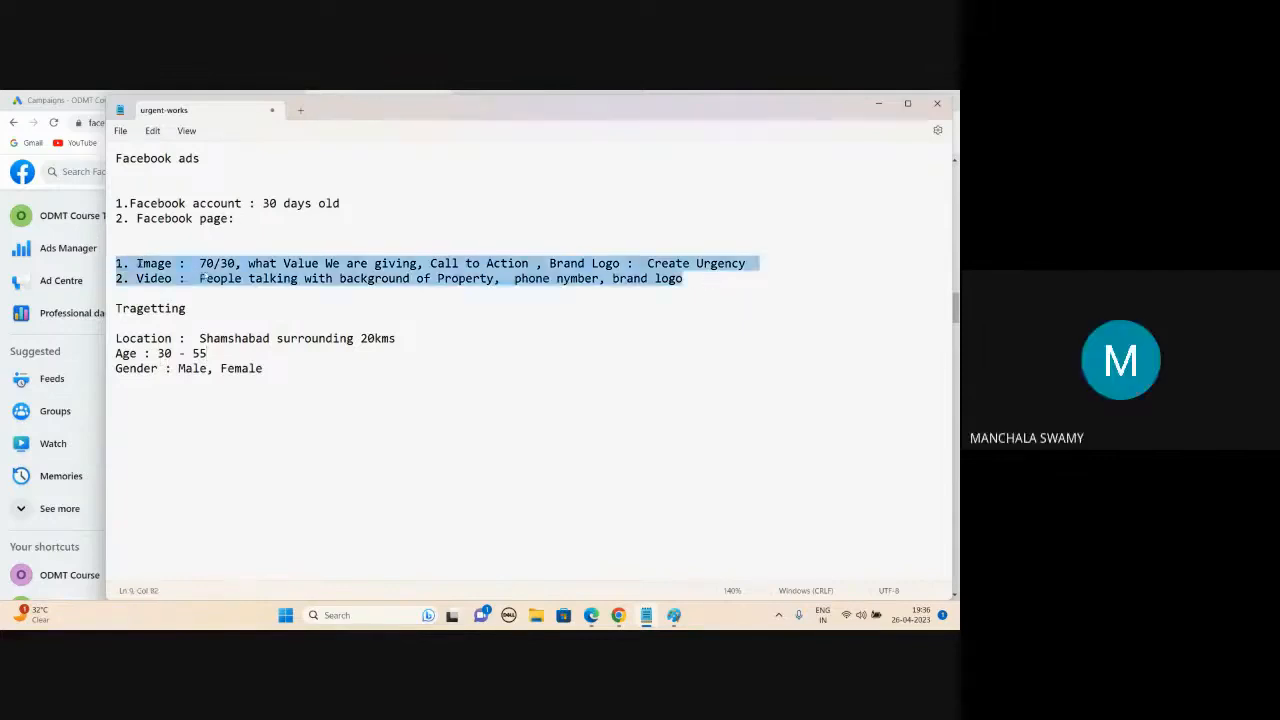
mouse_move(591, 615)
left_click(571, 560)
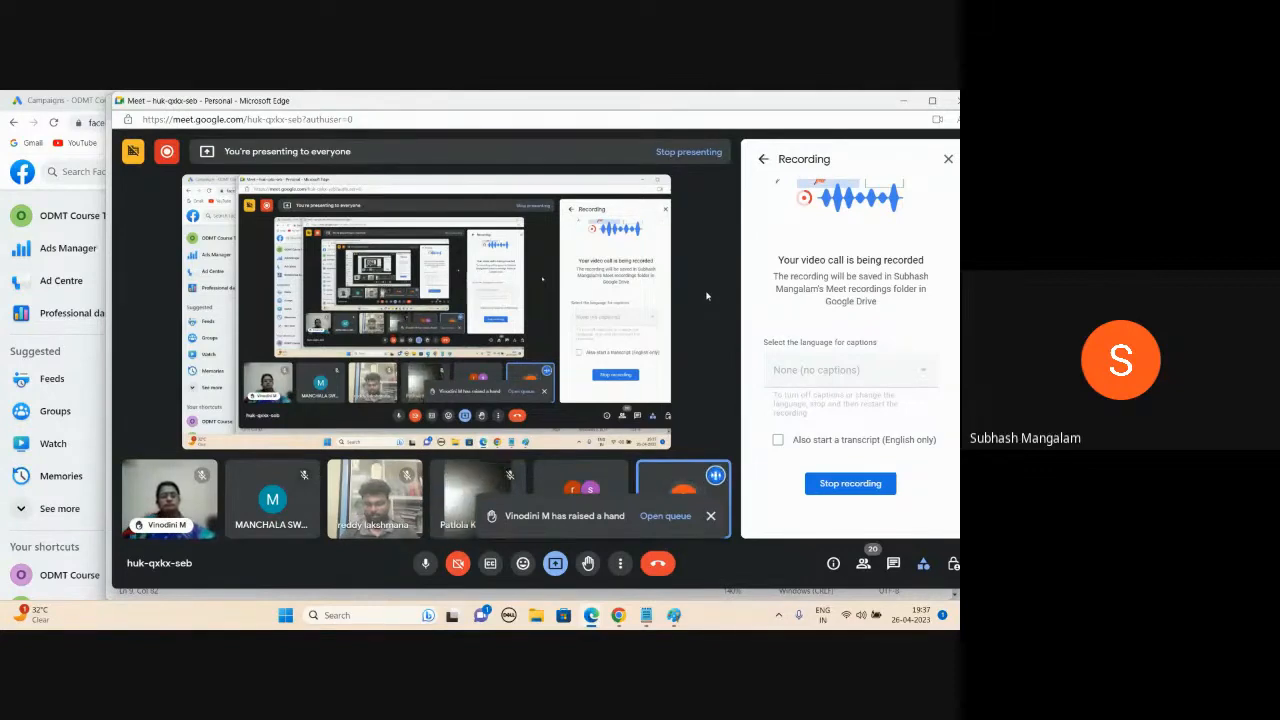
- Close the Recording panel and minimize the Meet window to get back to the notes
left_click(948, 159)
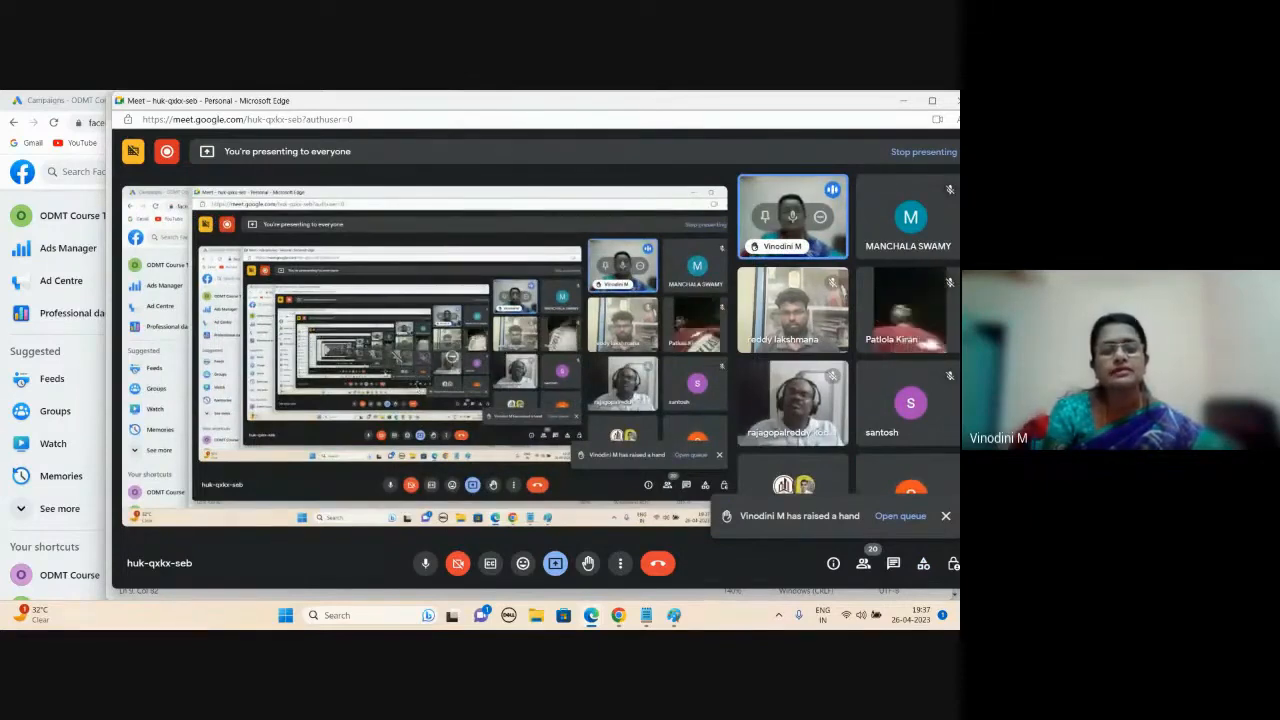
left_click(900, 103)
- Highlight the Image, Video, Location, Age and Gender lines in turn, then minimize Notepad
left_click(297, 357)
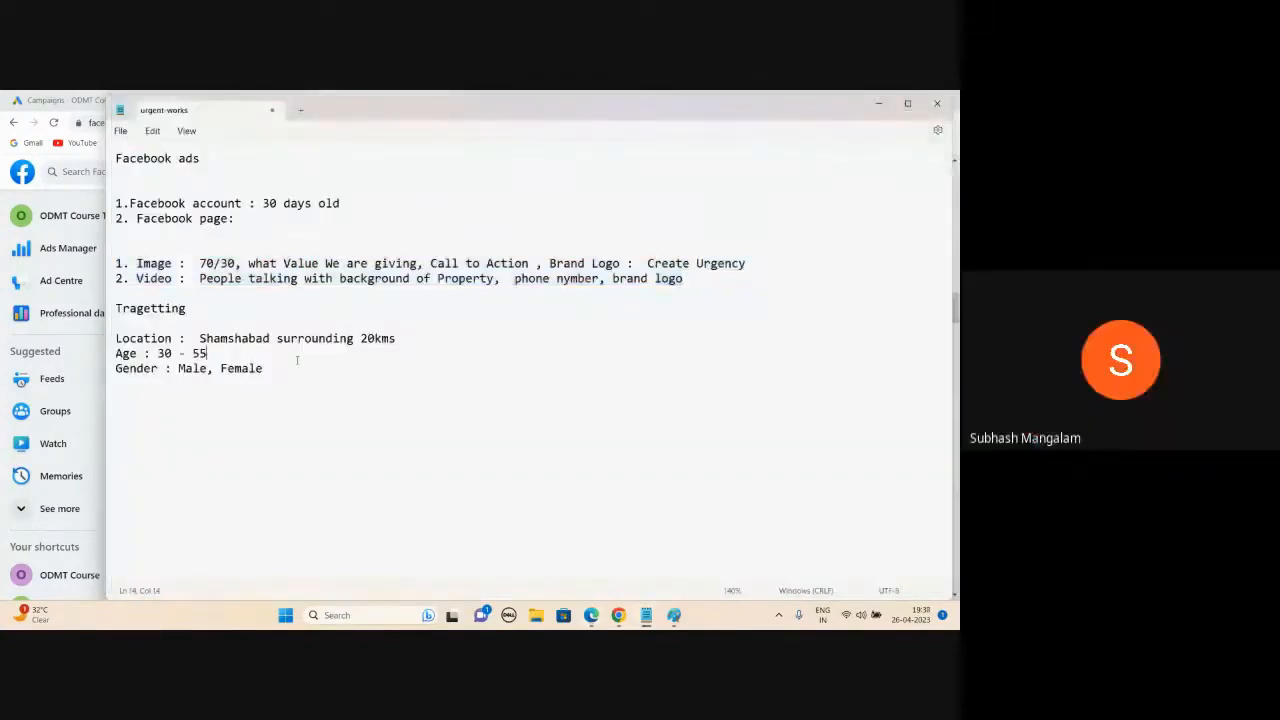
left_click_drag(116, 263, 357, 263)
left_click(173, 263)
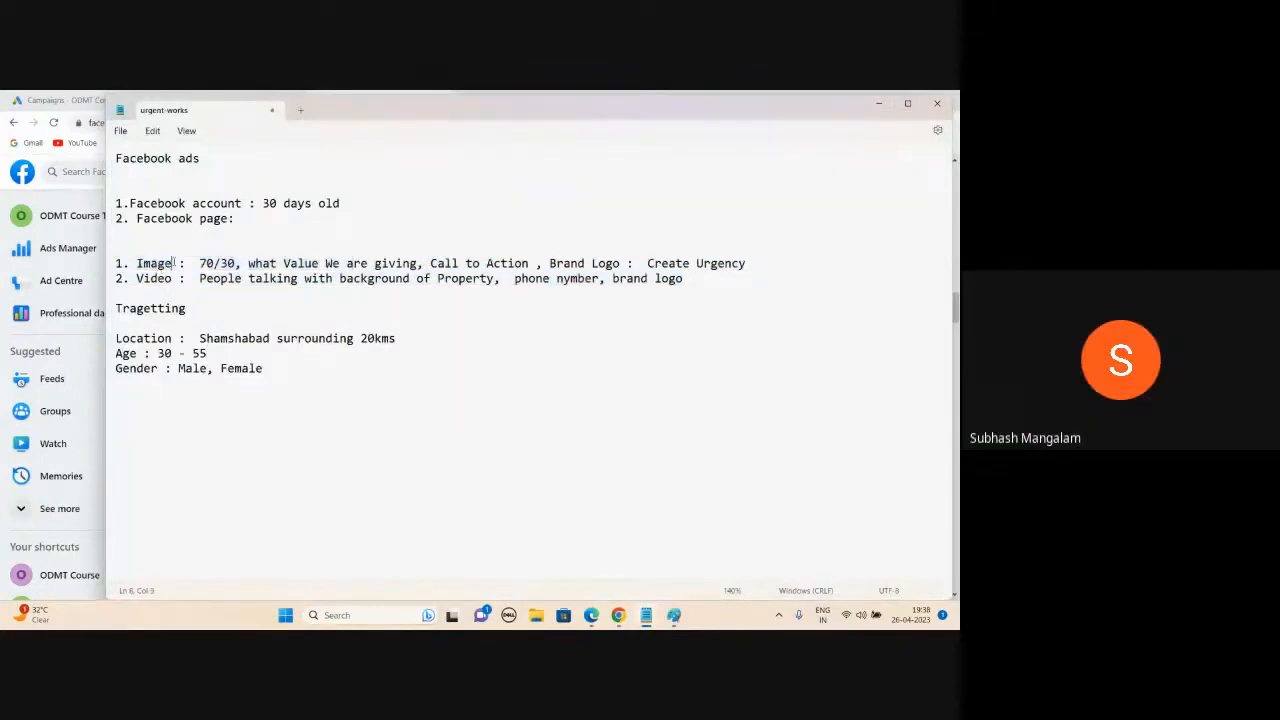
left_click(173, 279)
left_click_drag(688, 279, 116, 264)
double_click(240, 368)
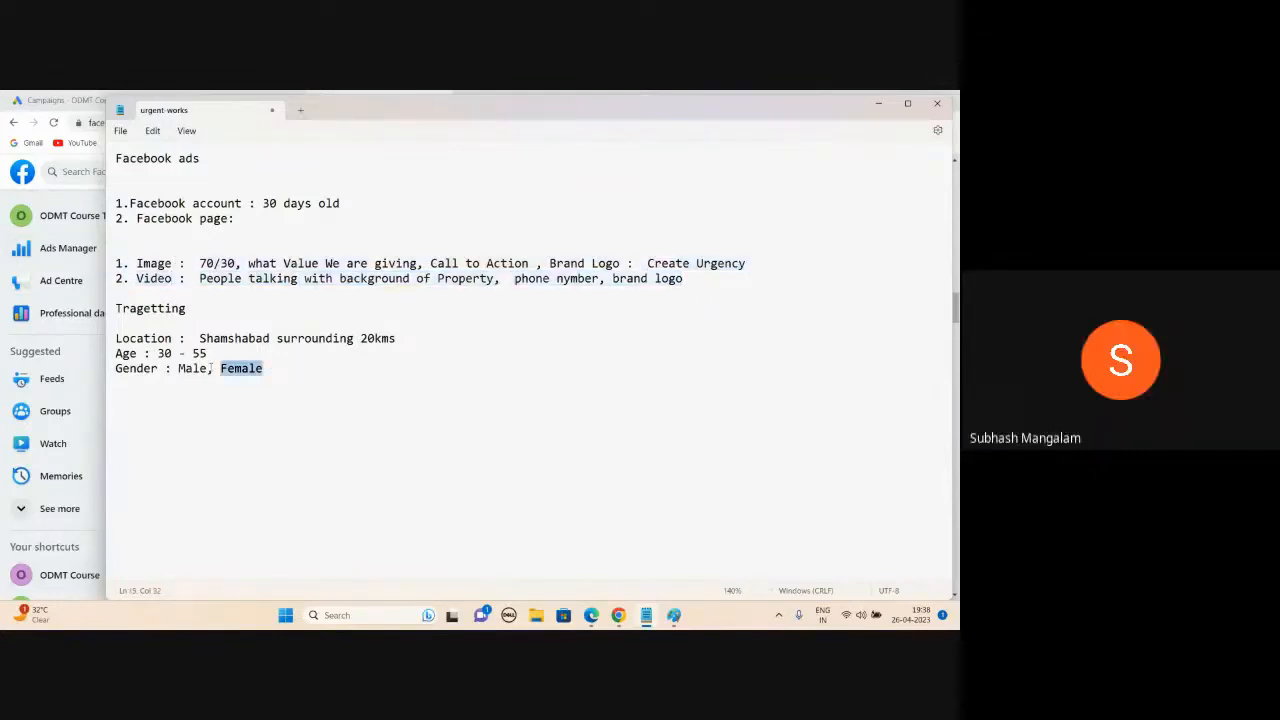
left_click_drag(210, 368, 117, 320)
left_click(504, 309)
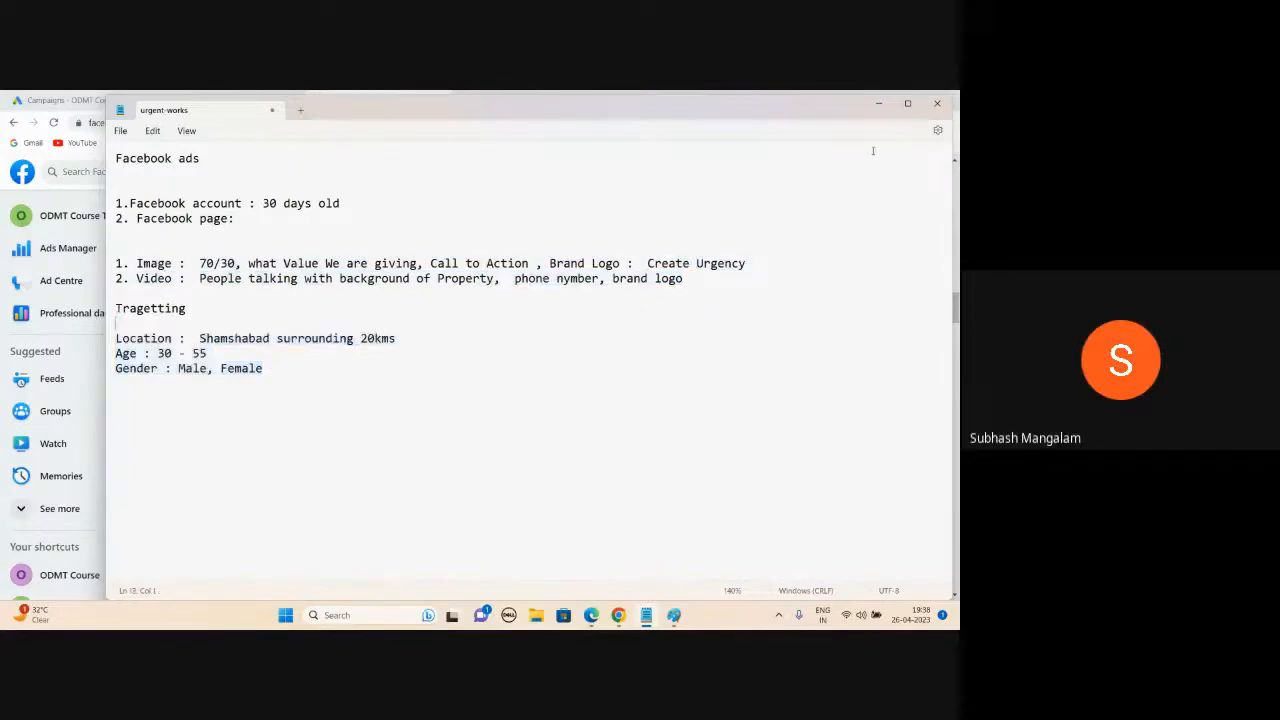
left_click(879, 103)
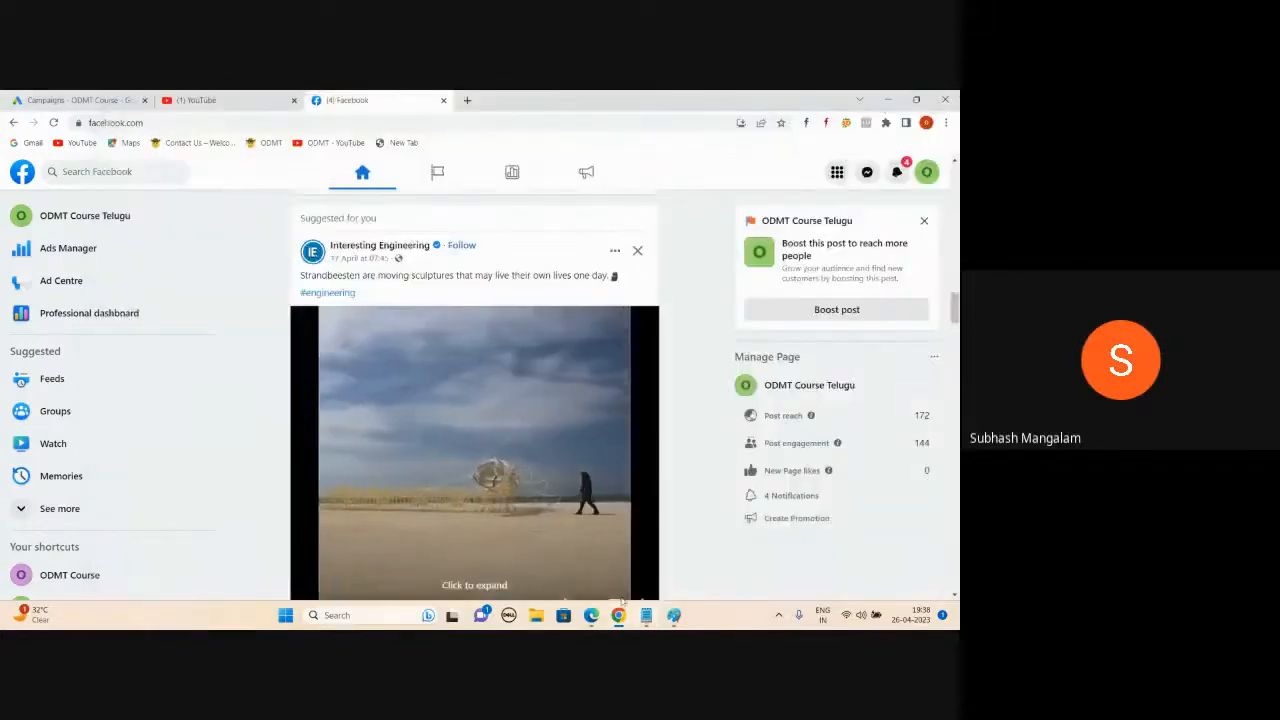
- Load facebook.com/ads in a new Chrome tab to reach Ads Manager
left_click(618, 615)
left_click(618, 615)
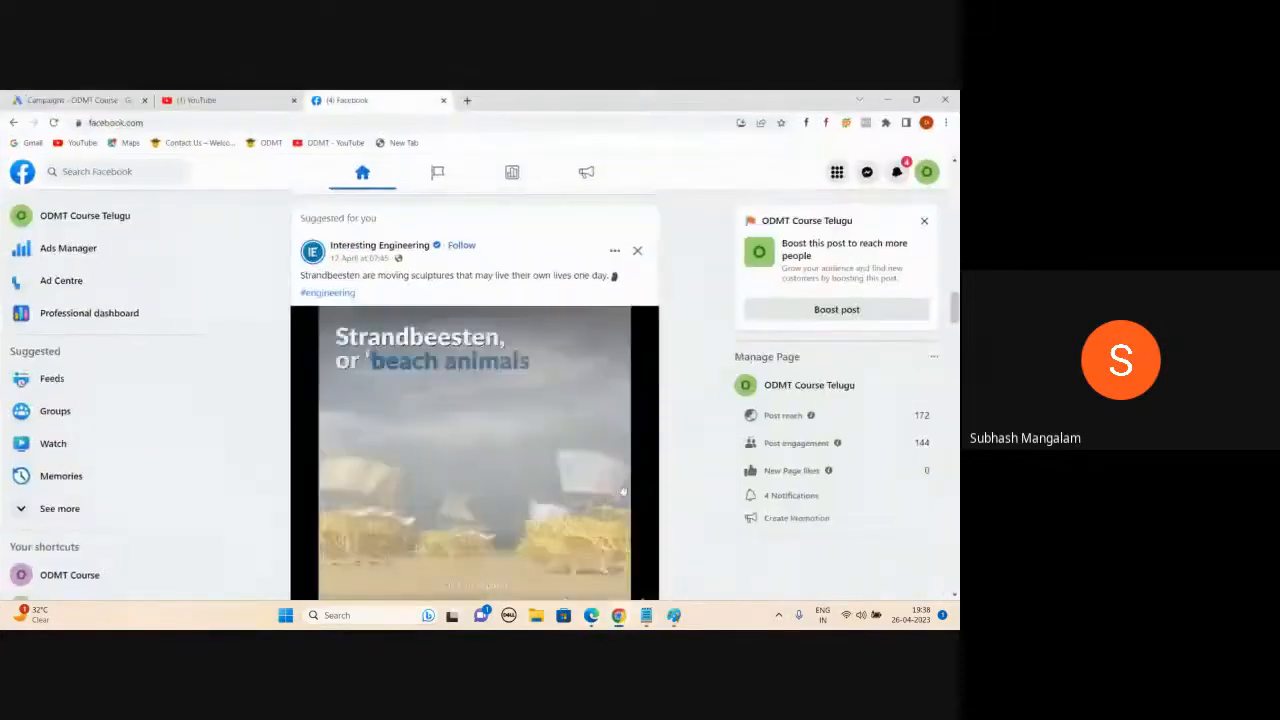
left_click(467, 100)
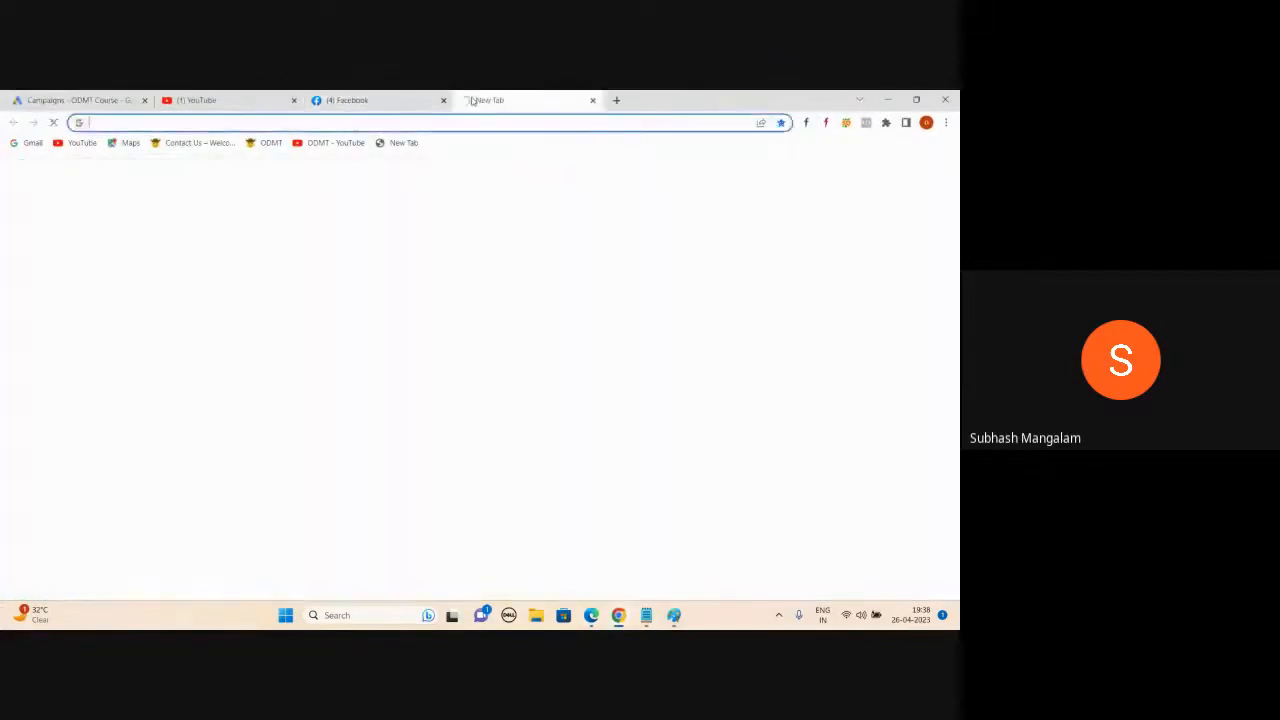
type("face")
key("Right")
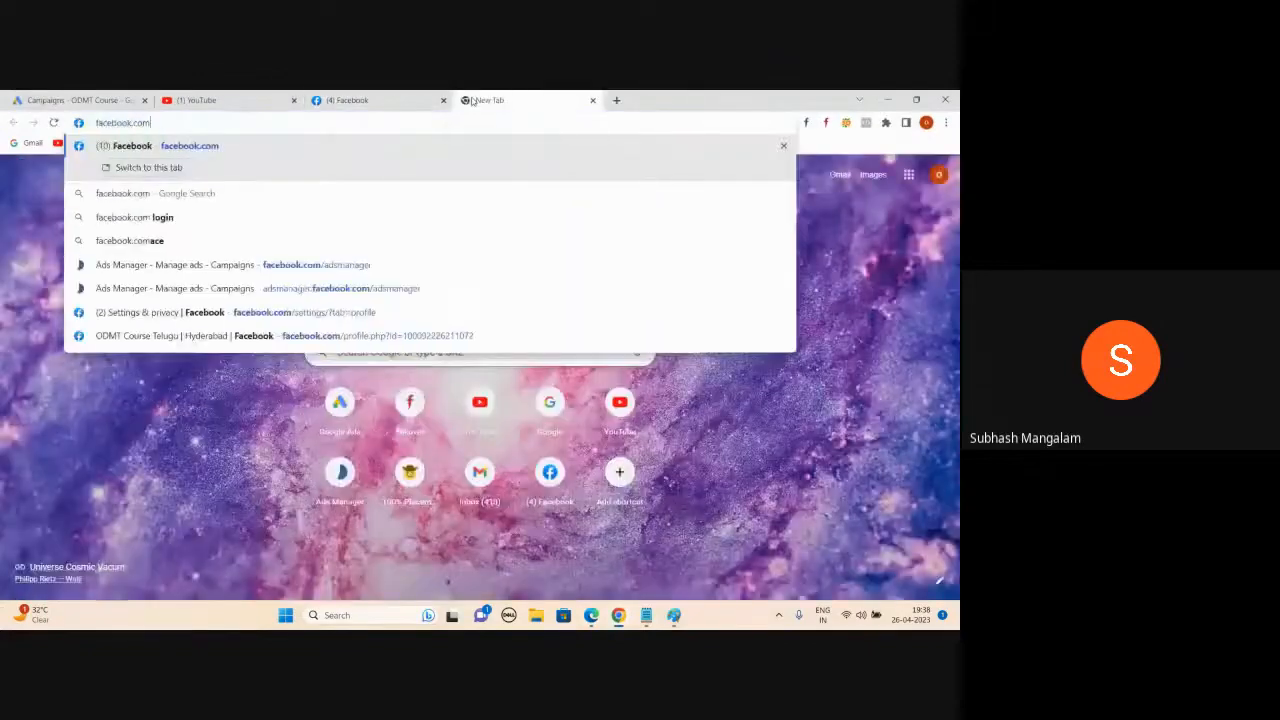
type("/ads")
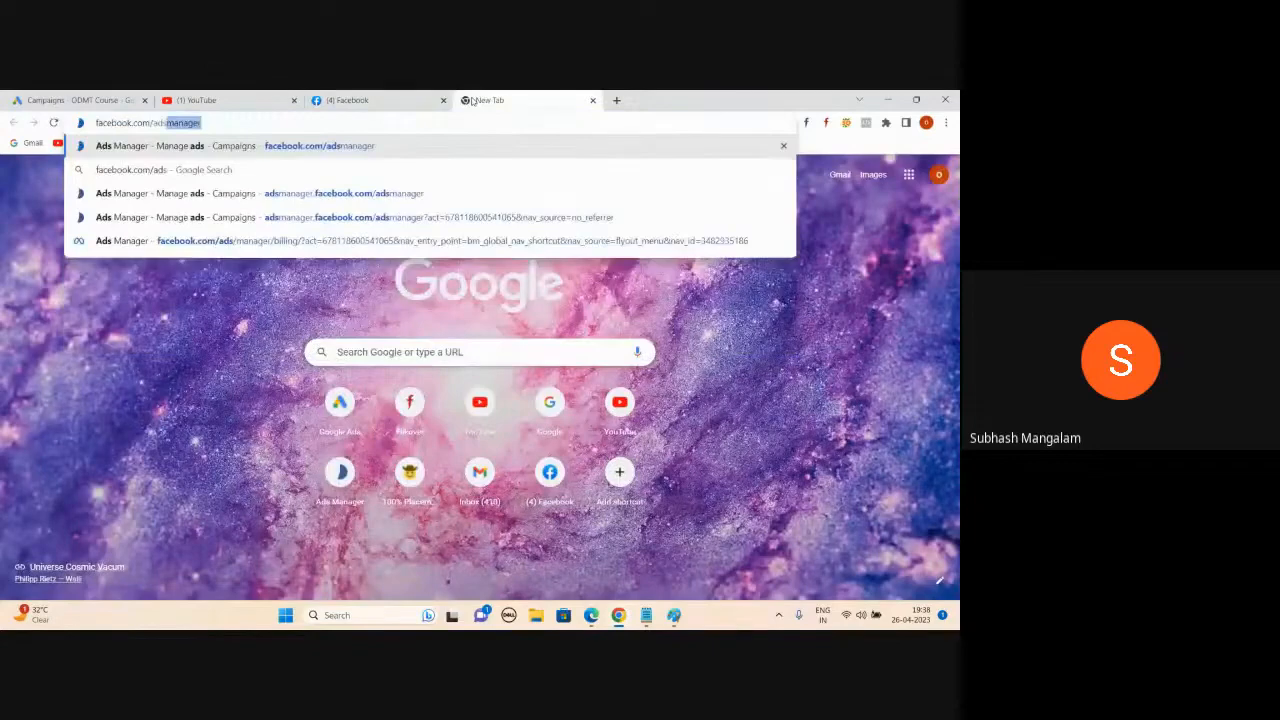
key("Return")
- Switch off ODMT Campaign and select its row, checking the unread WhatsApp chat in between
key("alt+Tab")
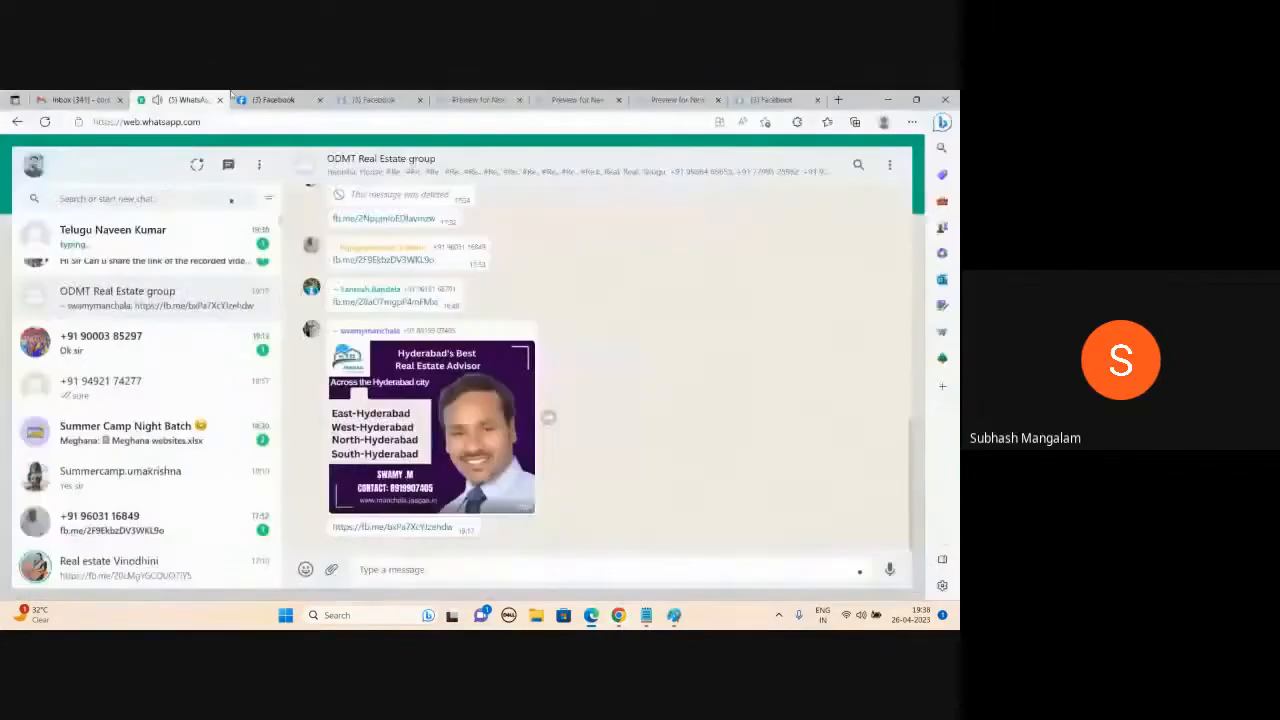
key("alt+Tab")
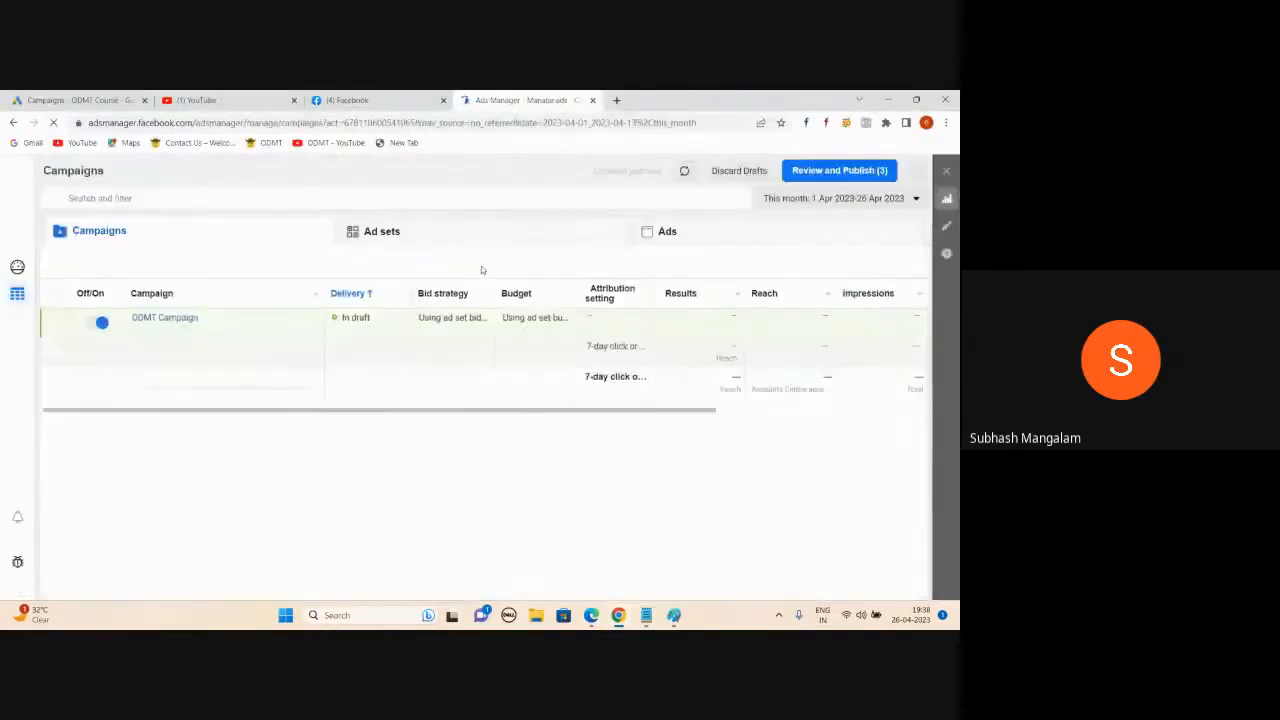
left_click(95, 323)
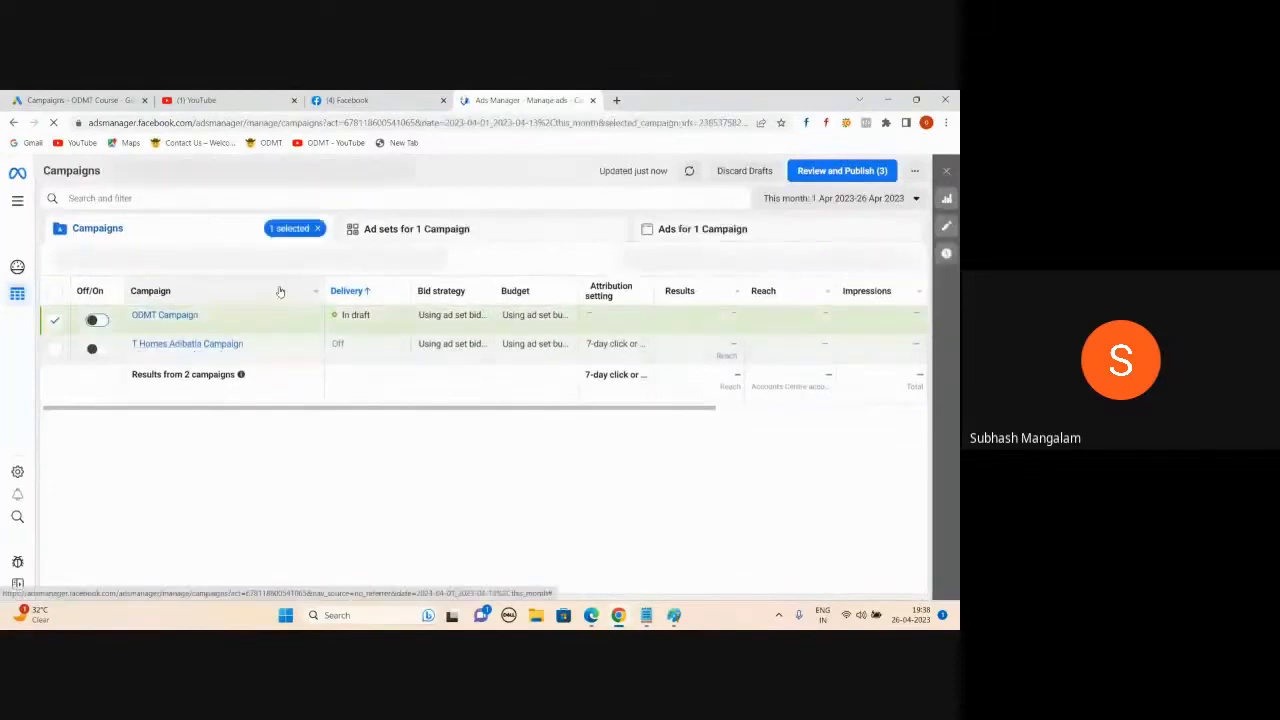
key("alt+Tab")
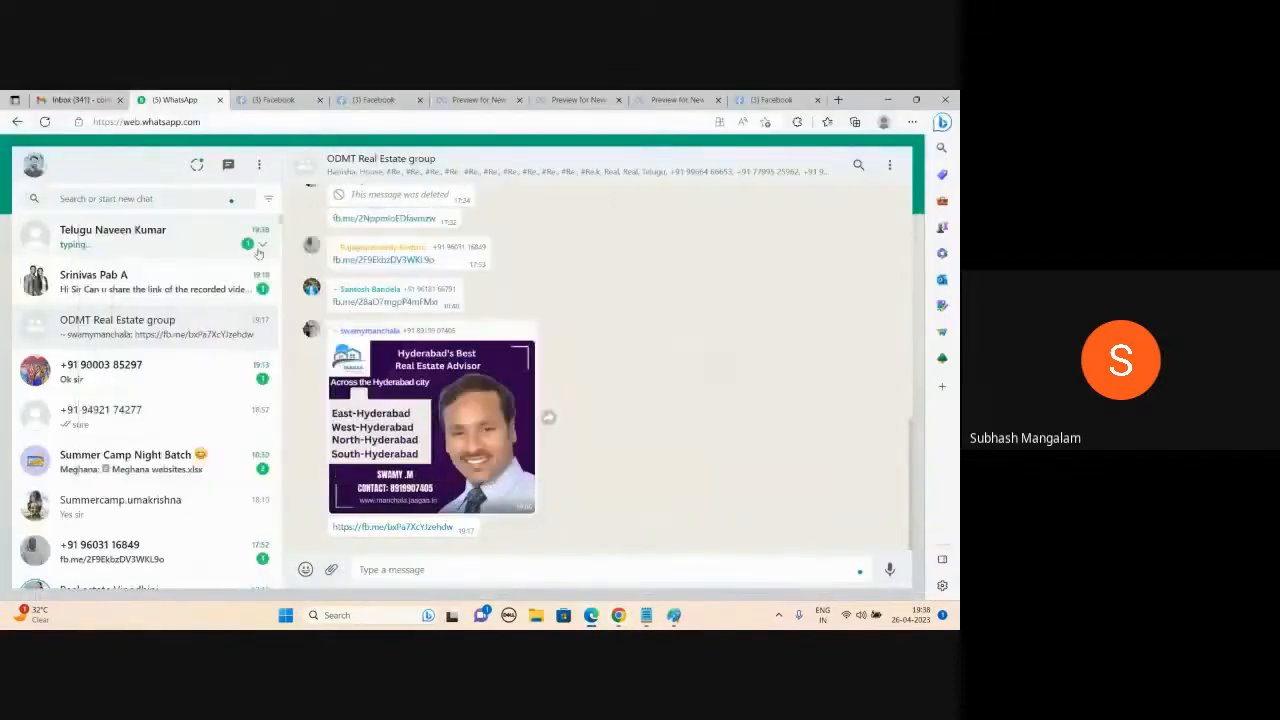
left_click(258, 252)
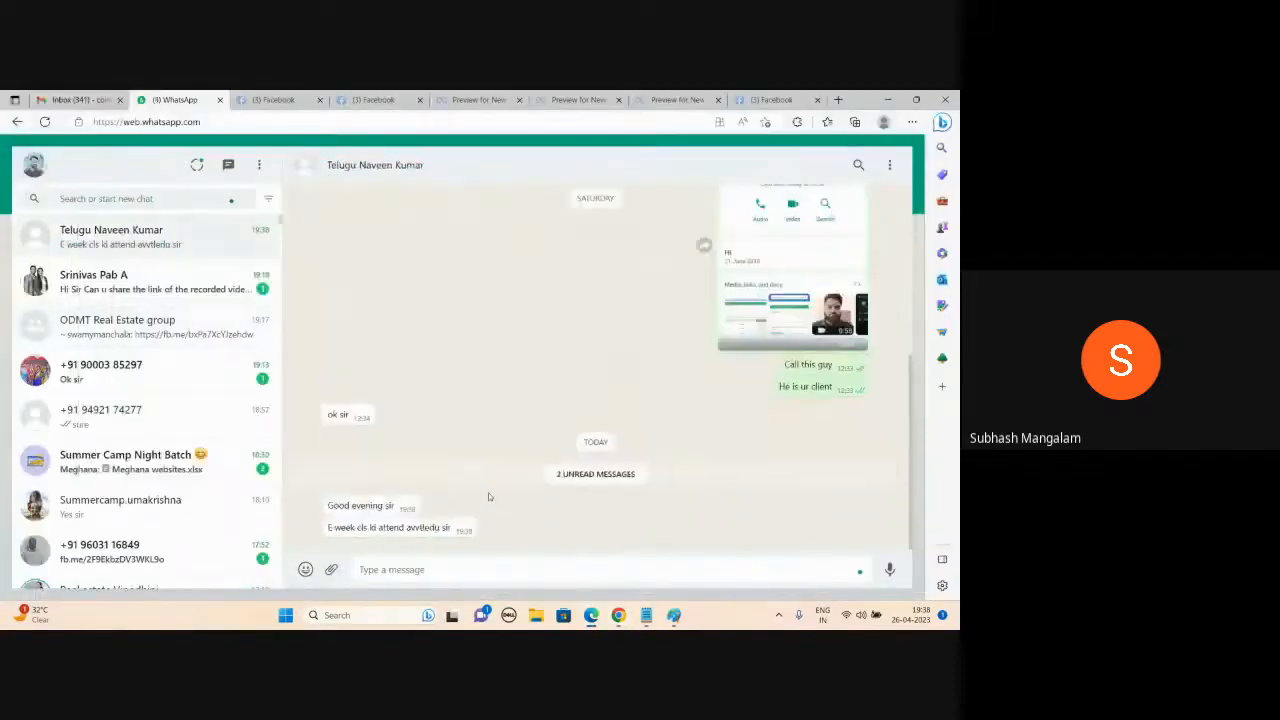
key("alt+Tab")
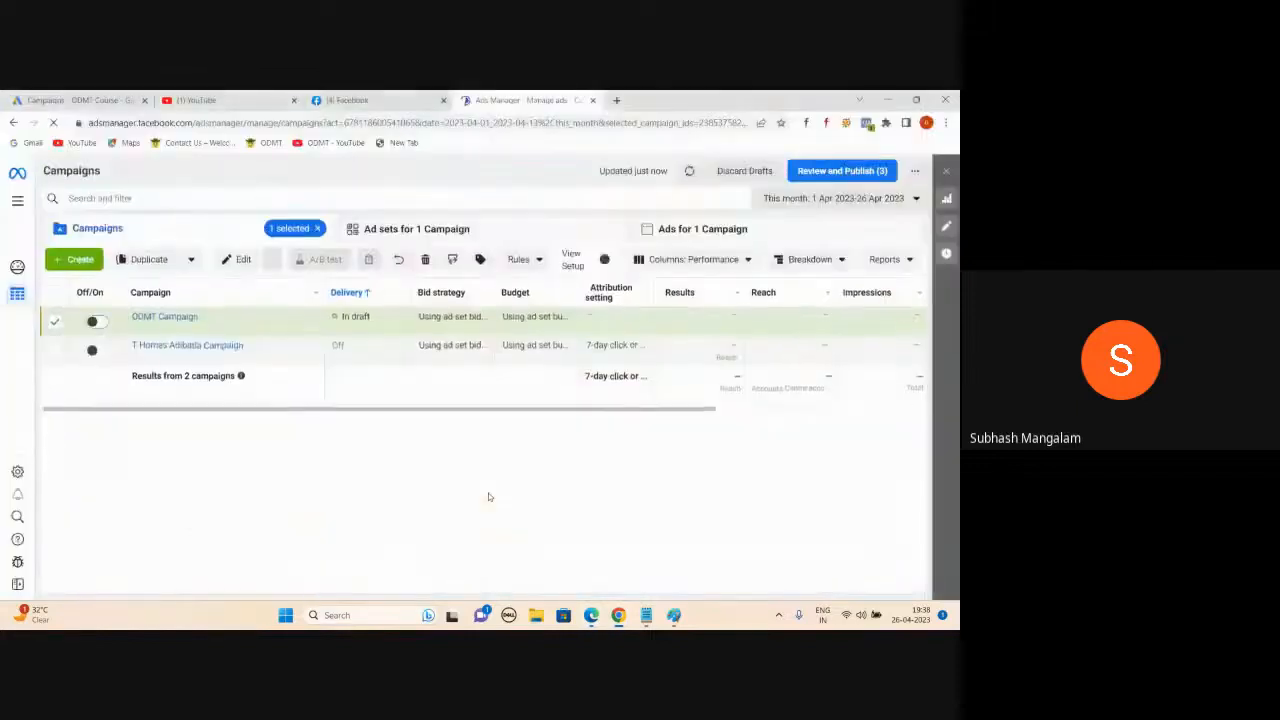
- Start a new campaign with + Create and pick Traffic as the objective
left_click(72, 262)
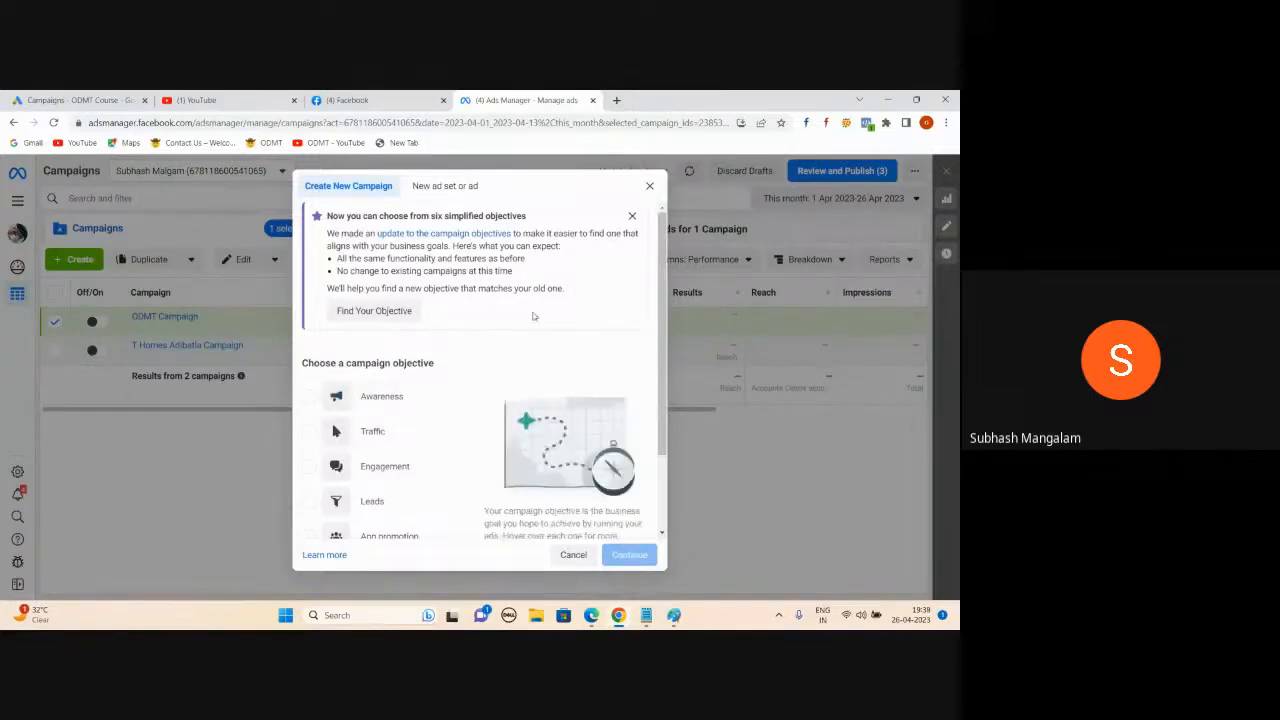
scroll(500, 341, "down", 2)
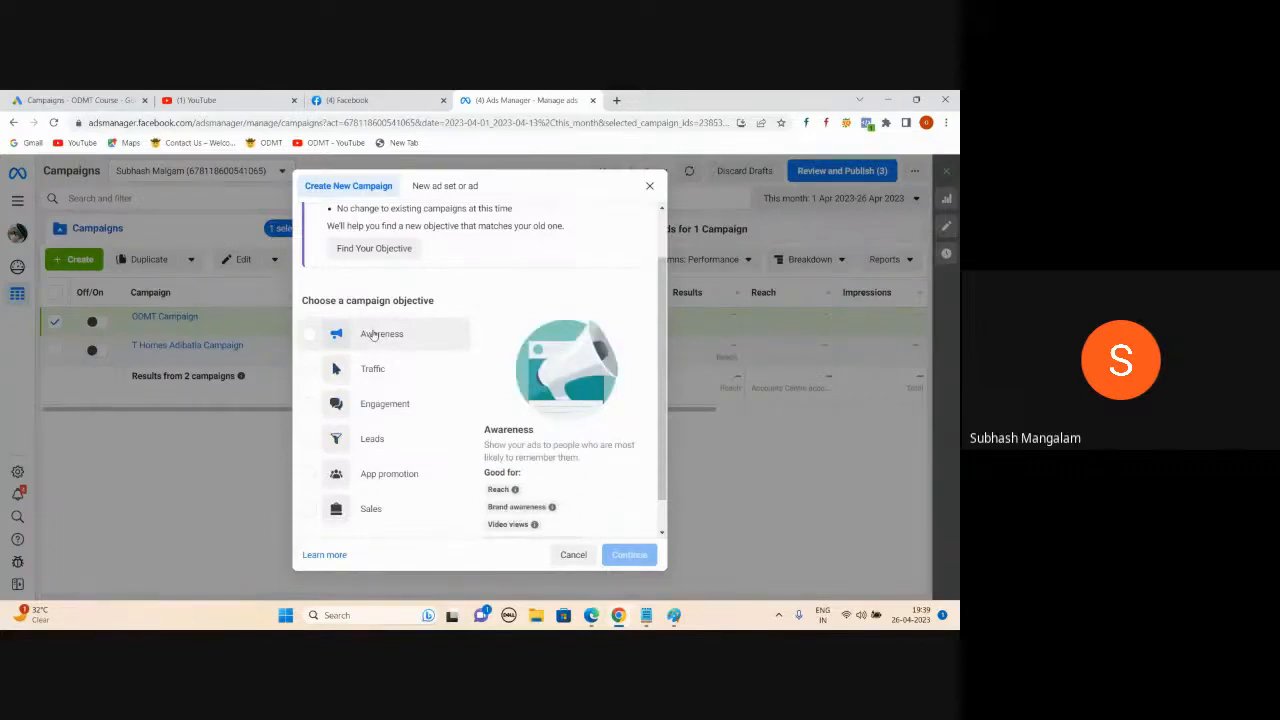
left_click(310, 372)
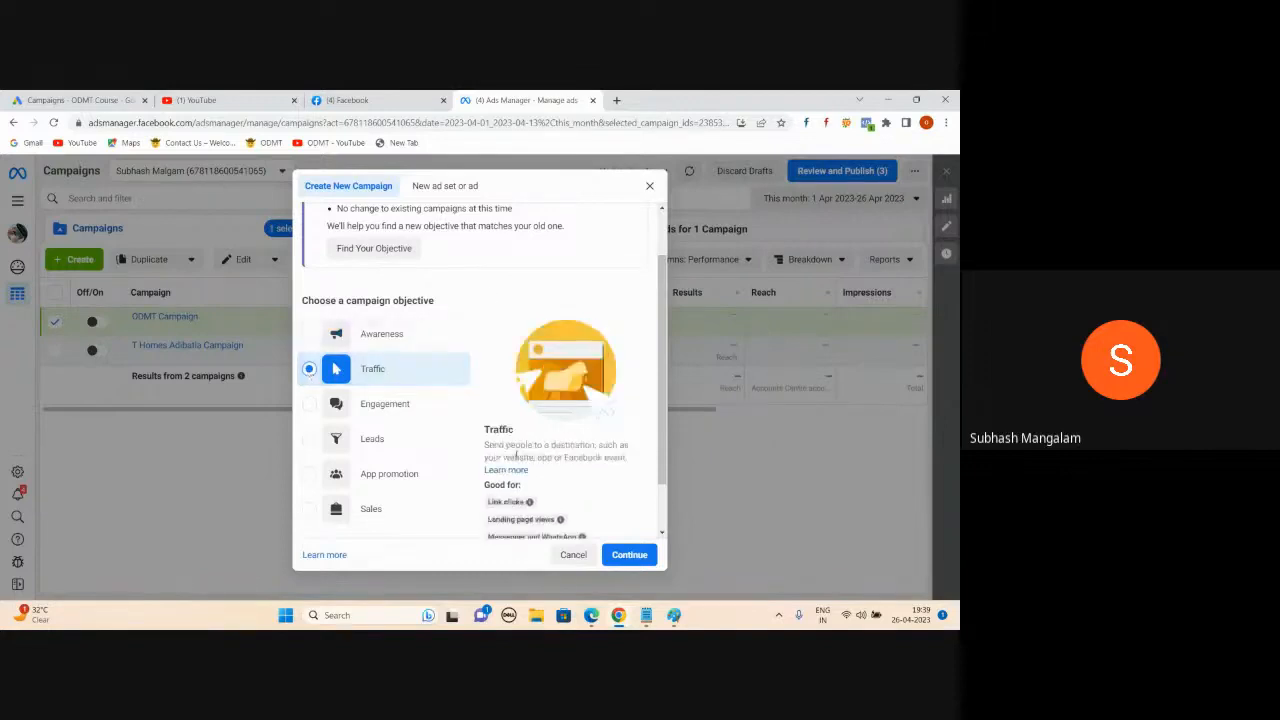
- Close the WhatsApp Web tab in Edge and return to the Ads Manager campaign window
mouse_move(591, 615)
left_click(503, 580)
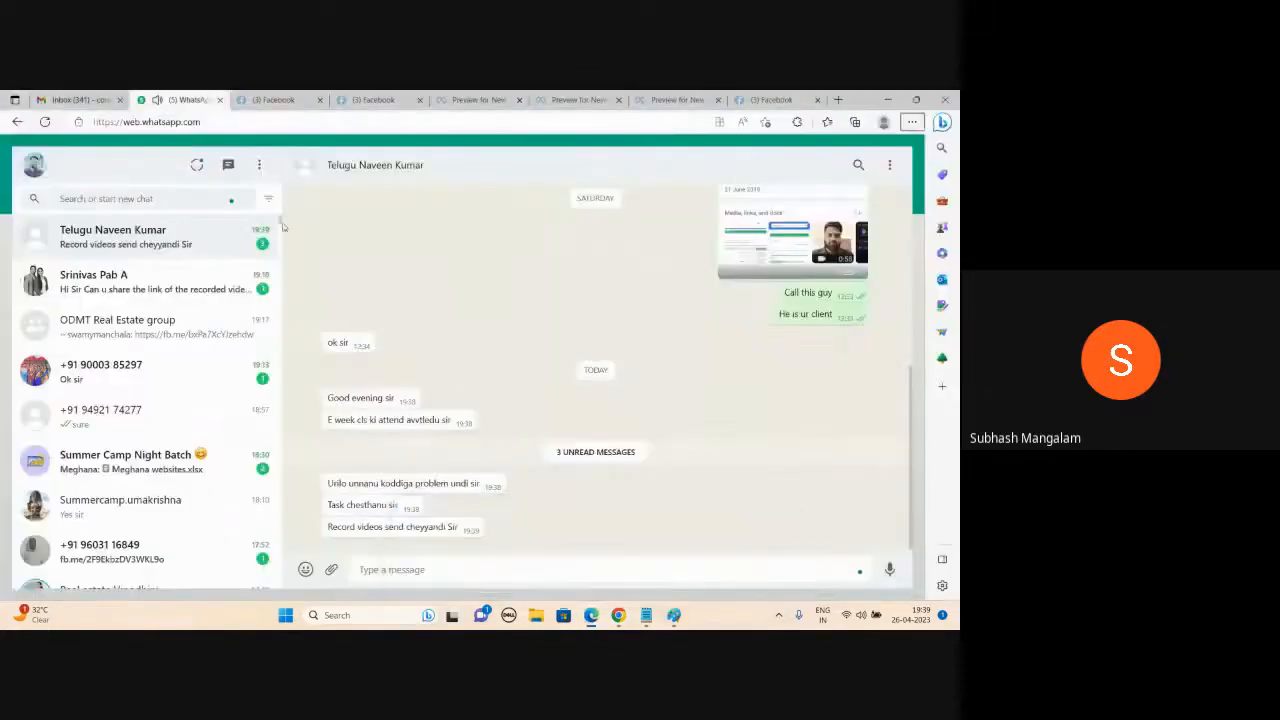
left_click(220, 100)
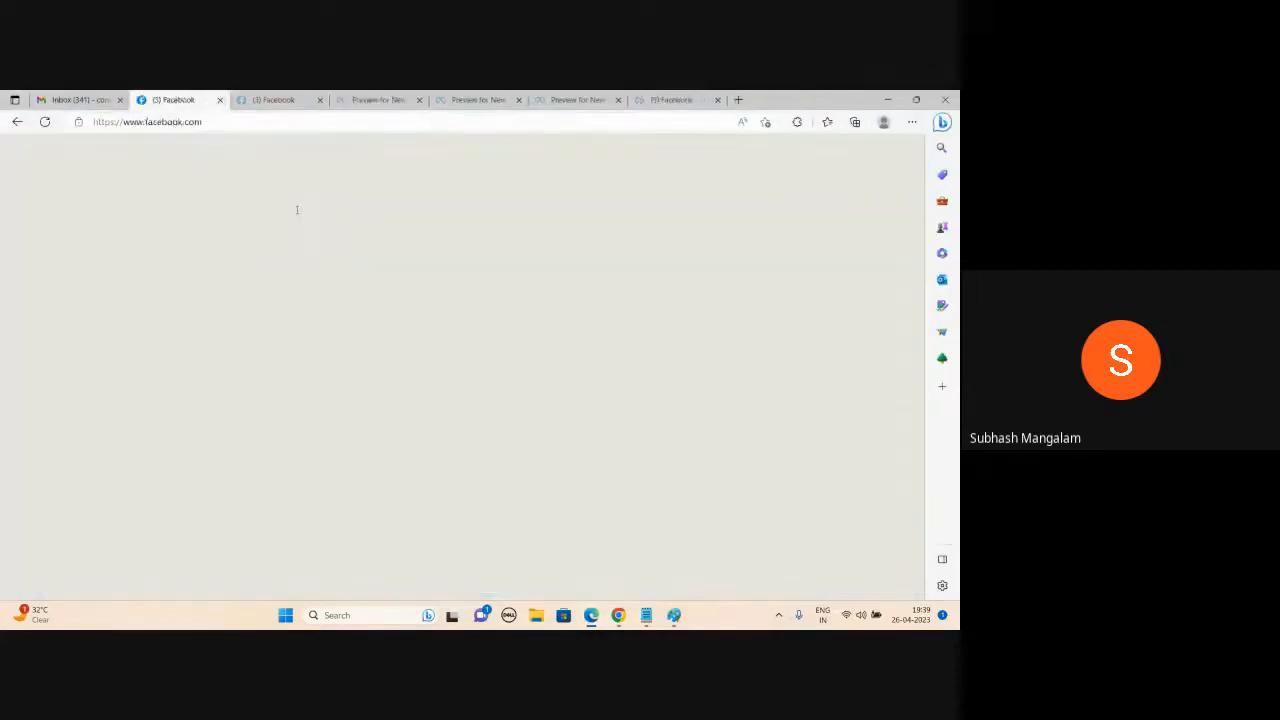
left_click(605, 570)
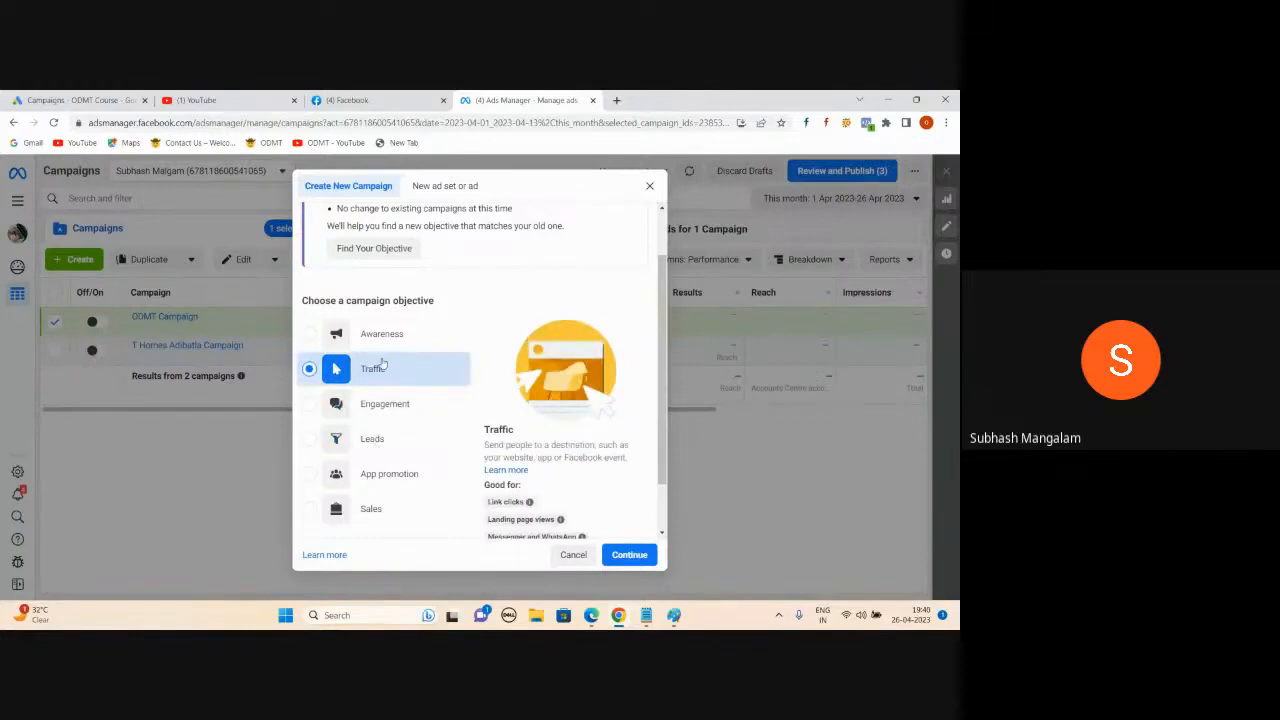
- Review the Traffic objective's 'Good for' details and continue to create the New Traffic campaign
scroll(390, 330, "down", 1)
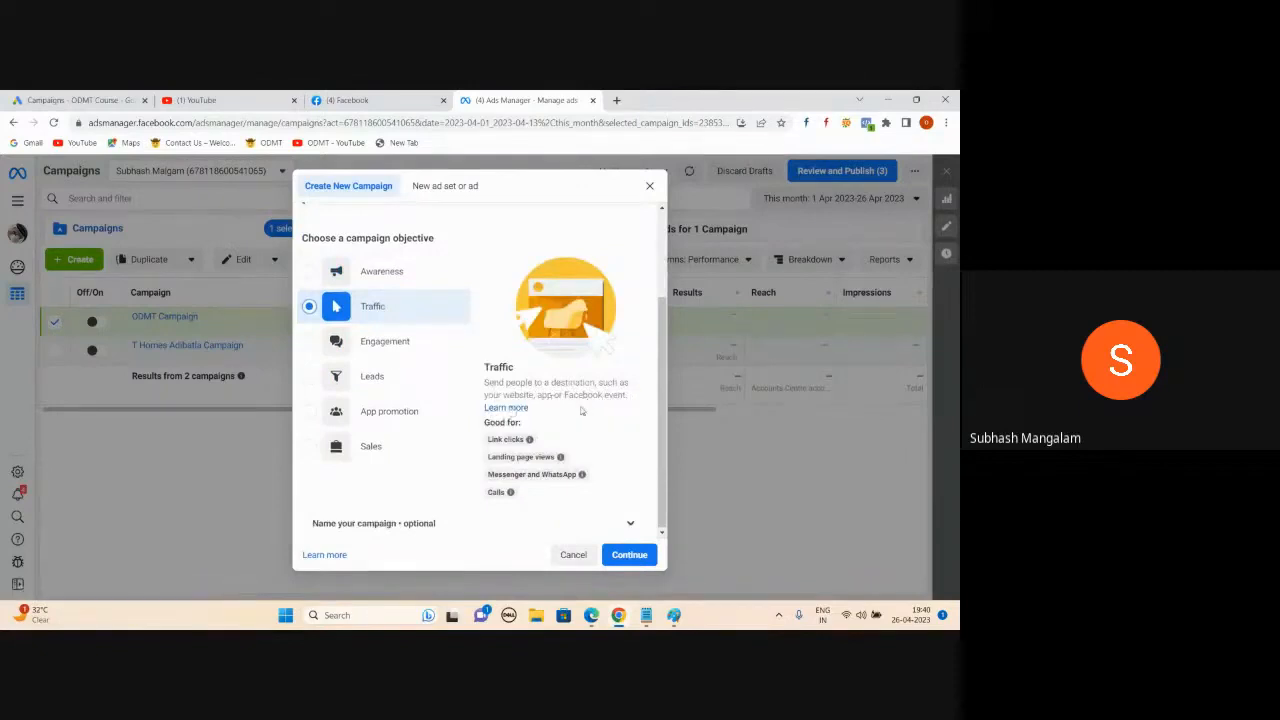
mouse_move(564, 459)
mouse_move(498, 492)
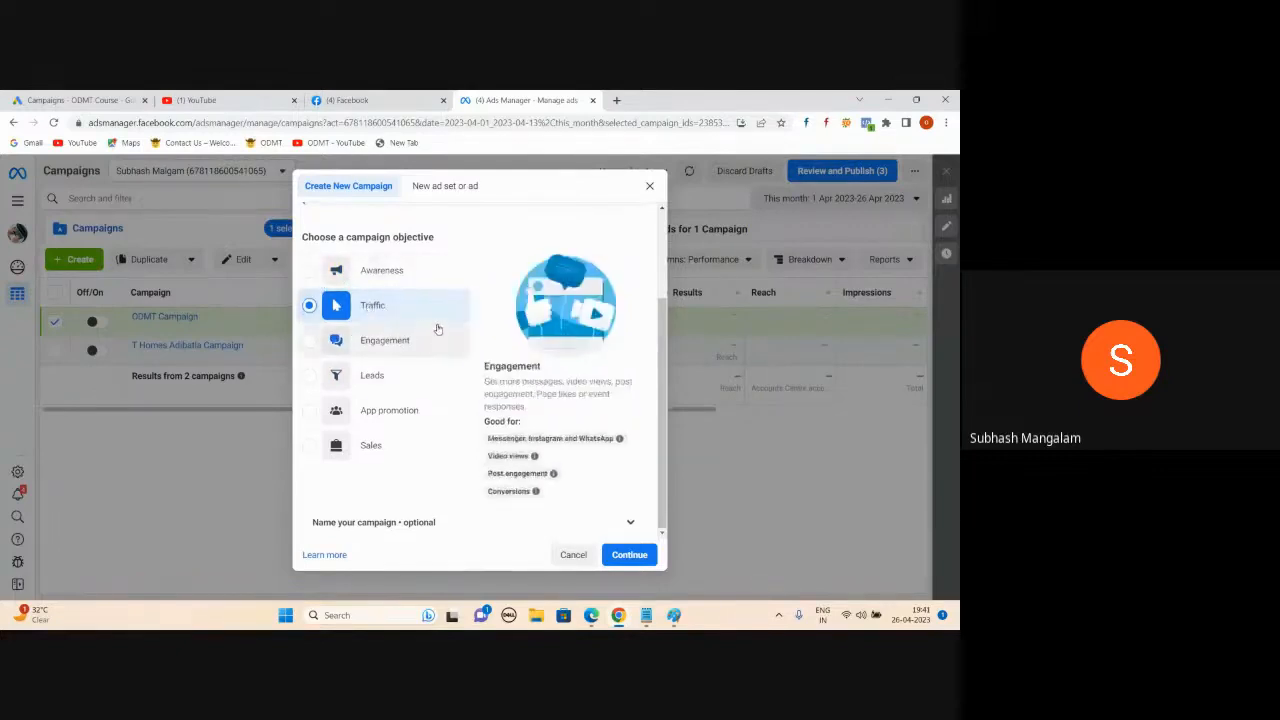
left_click(622, 562)
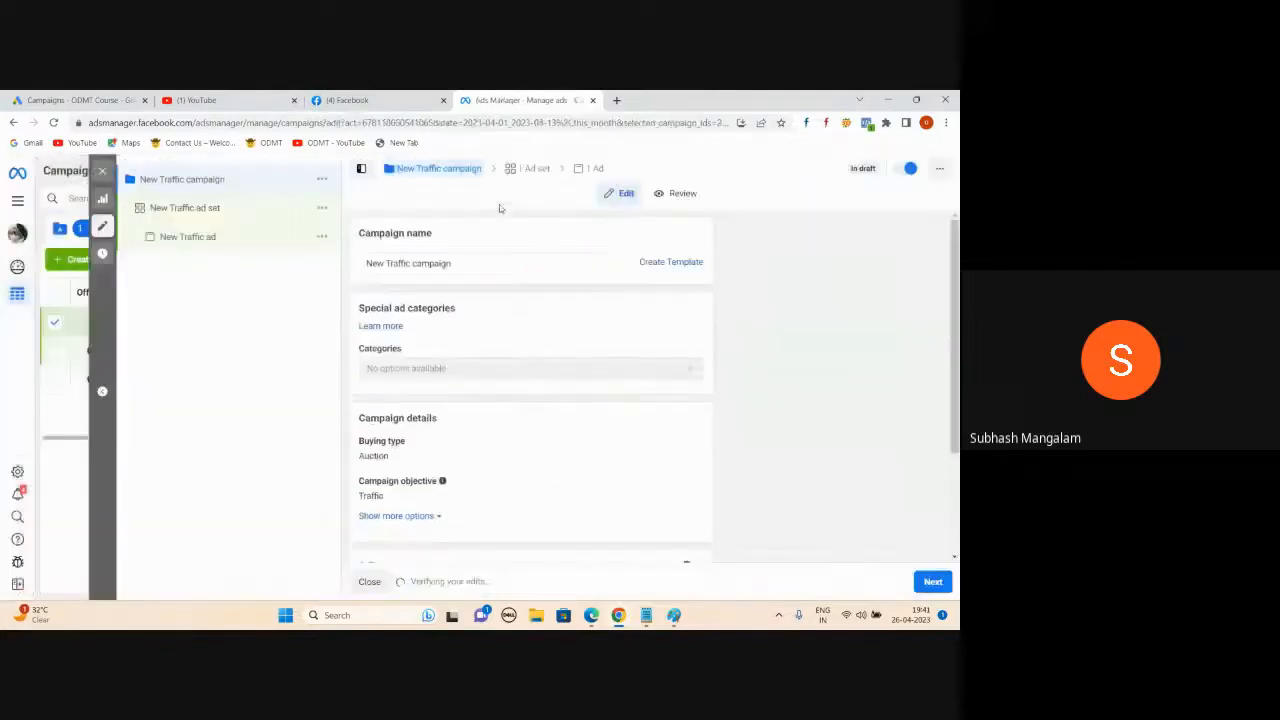
- Replace the campaign name with 'Website Visits Campaign for' plus the client's name
triple_click(452, 266)
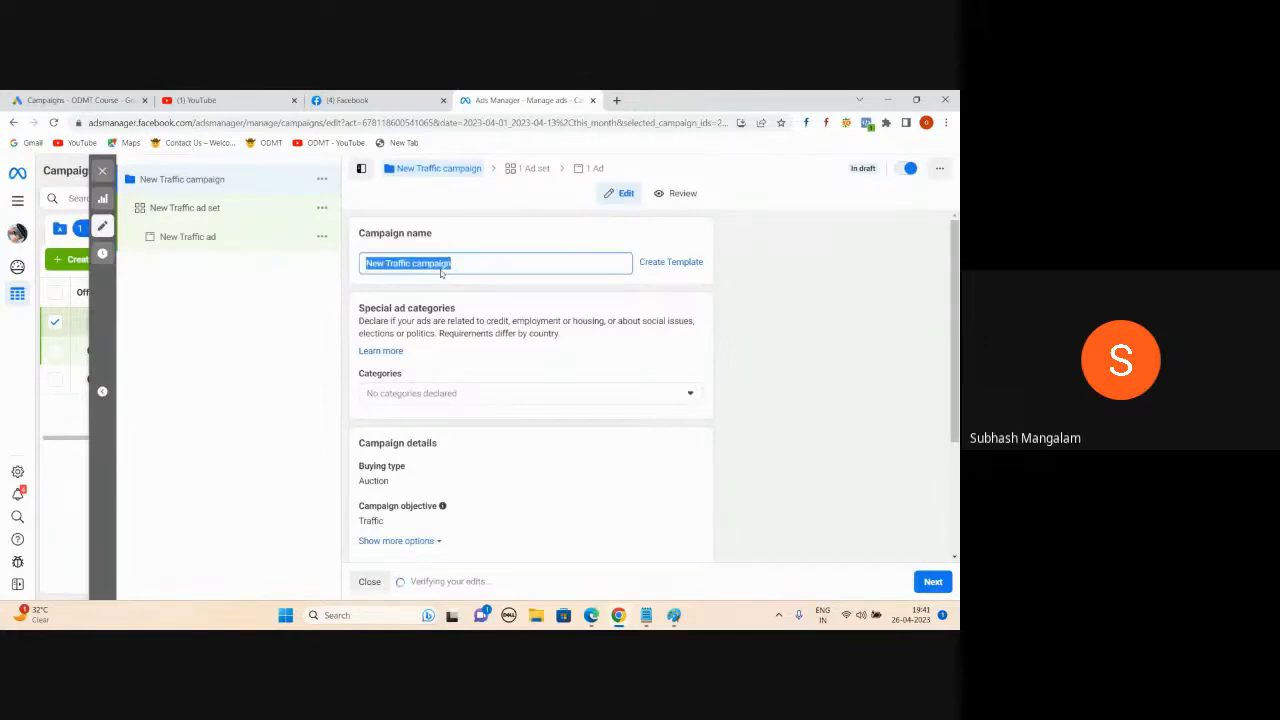
type("Website Visits Campaign for Thomas")
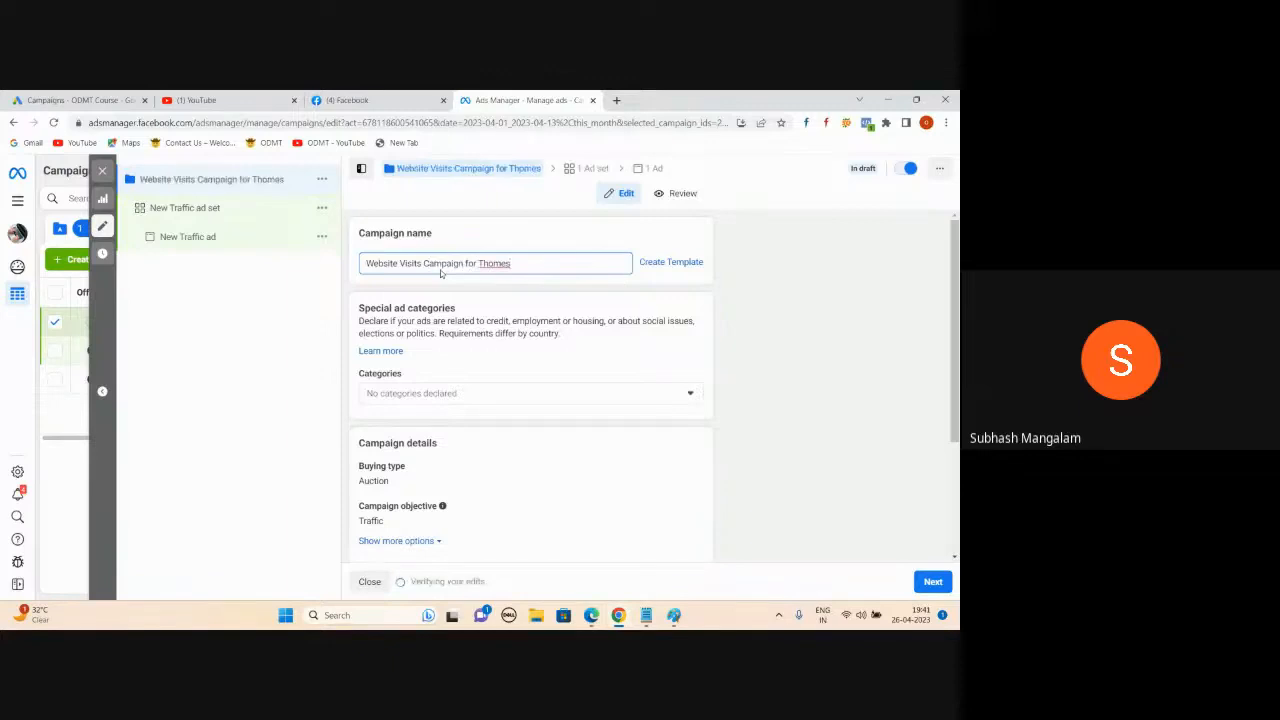
scroll(462, 447, "down", 3)
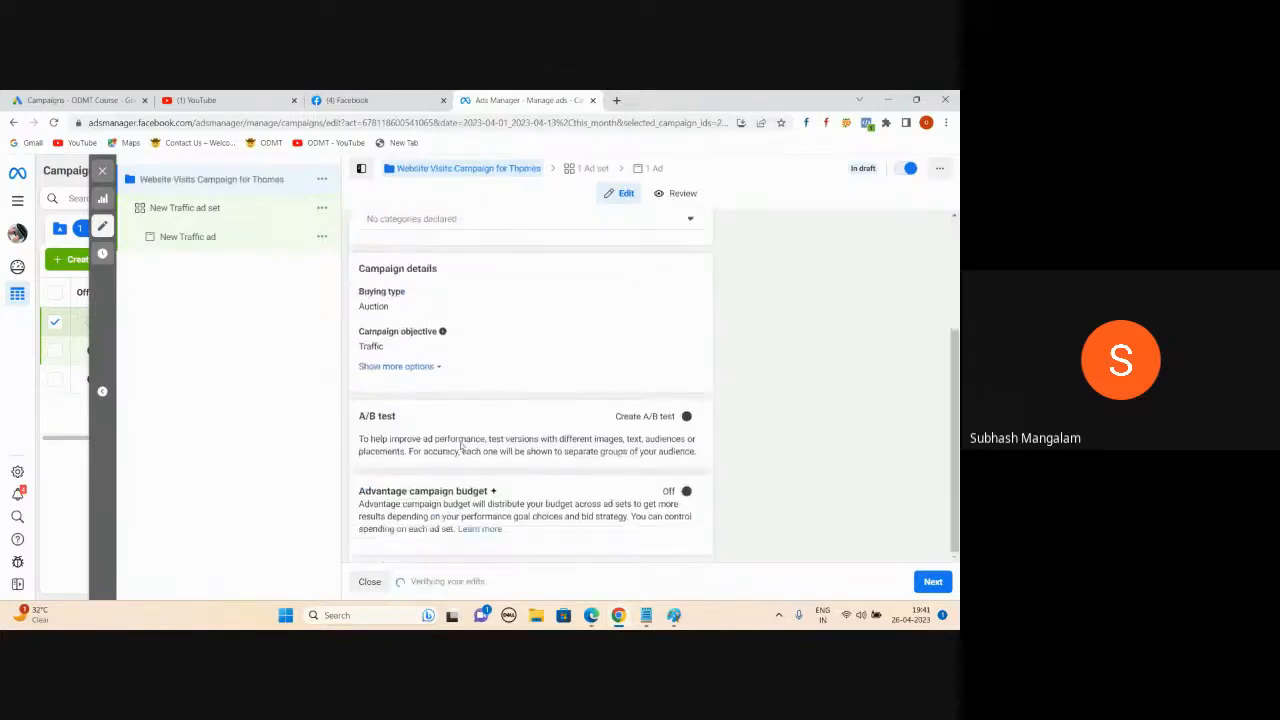
scroll(464, 447, "up", 3)
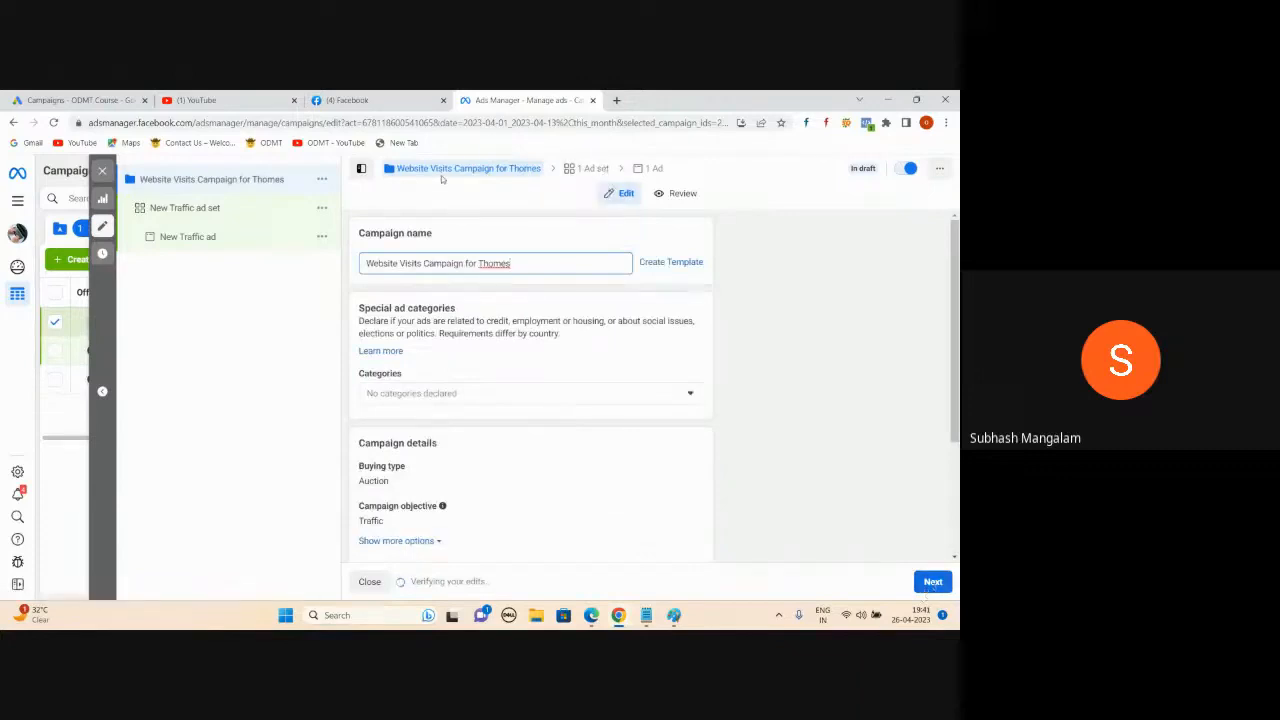
scroll(475, 403, "down", 1)
scroll(476, 405, "up", 1)
- Add a Campaign line to the notes listing objectives: Brand Awareness, website Visits, Leads, Sales
left_click(646, 615)
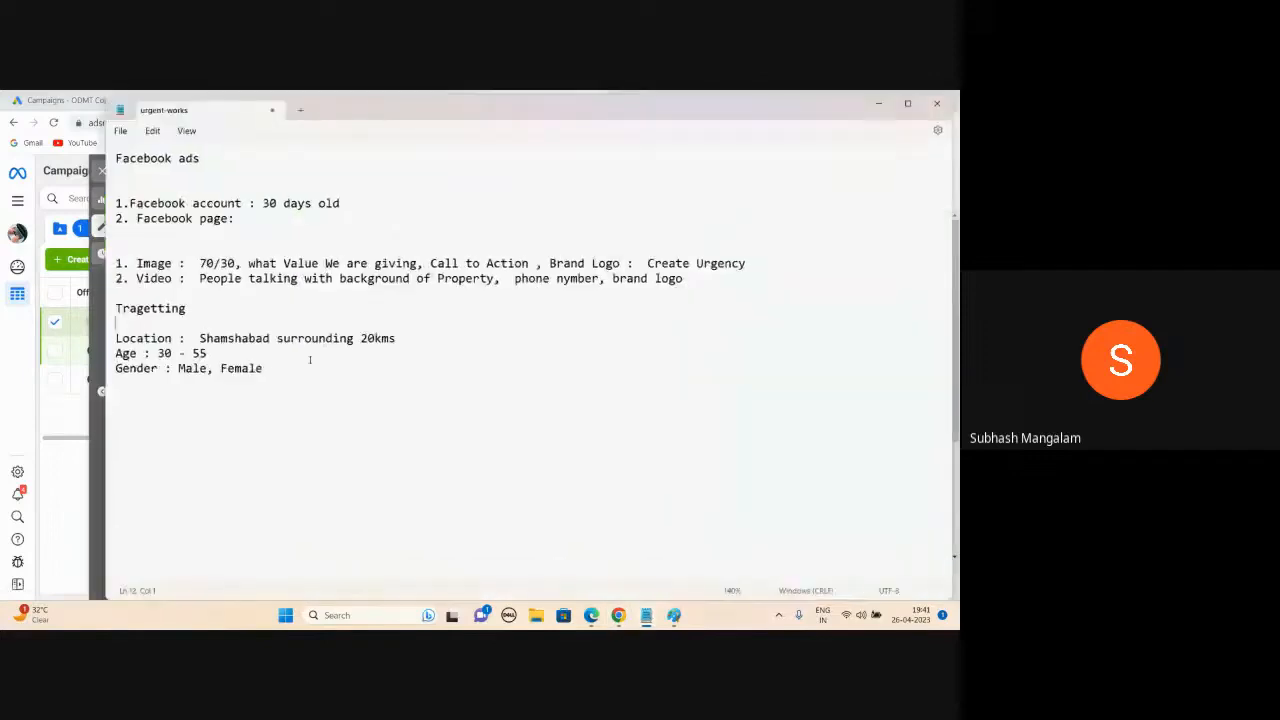
key("Return")
key("Return")
type("Campaign: ")
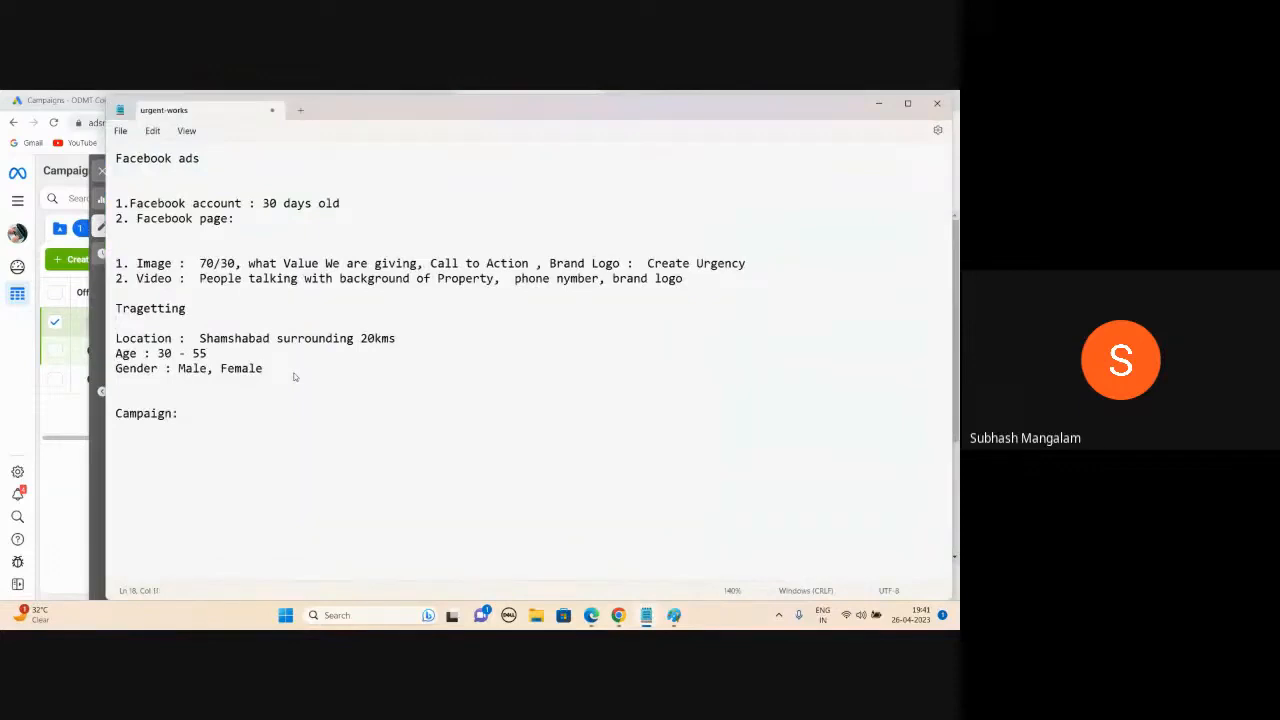
type("You will select your Objec")
key("BackSpace")
type("ective :  ")
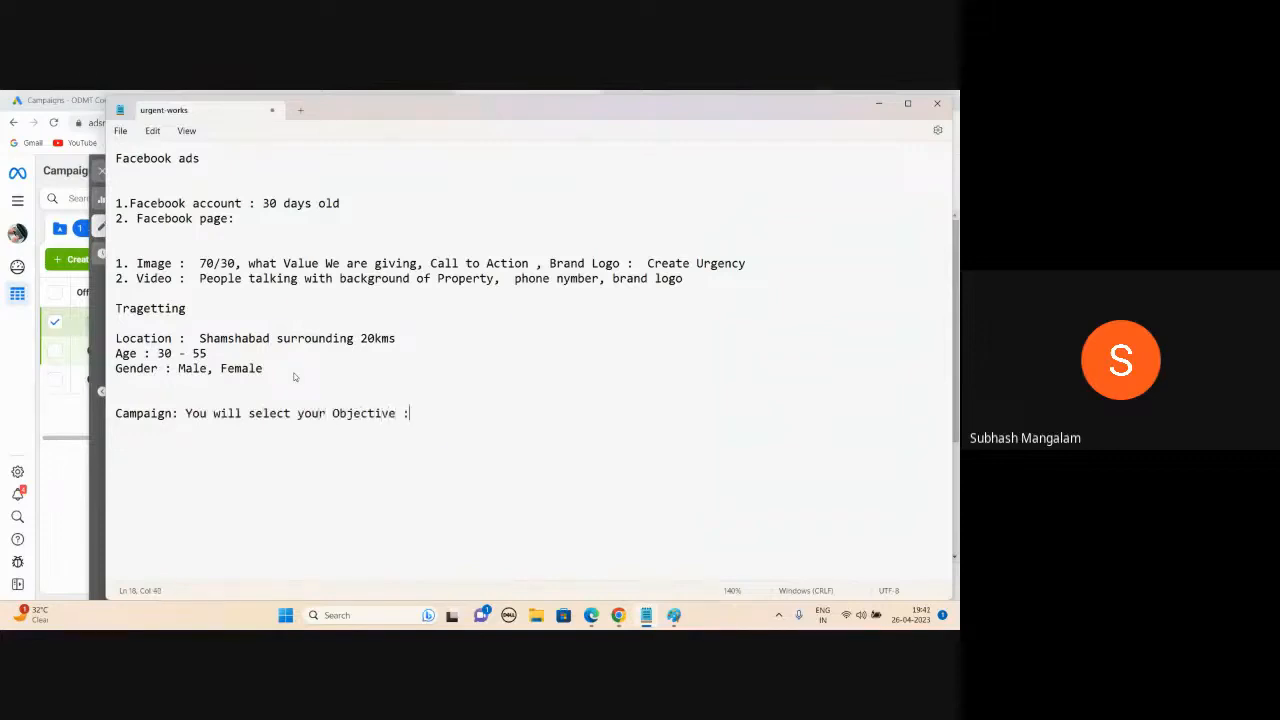
type("Brand Awareness , website Visits, Leads, Sales")
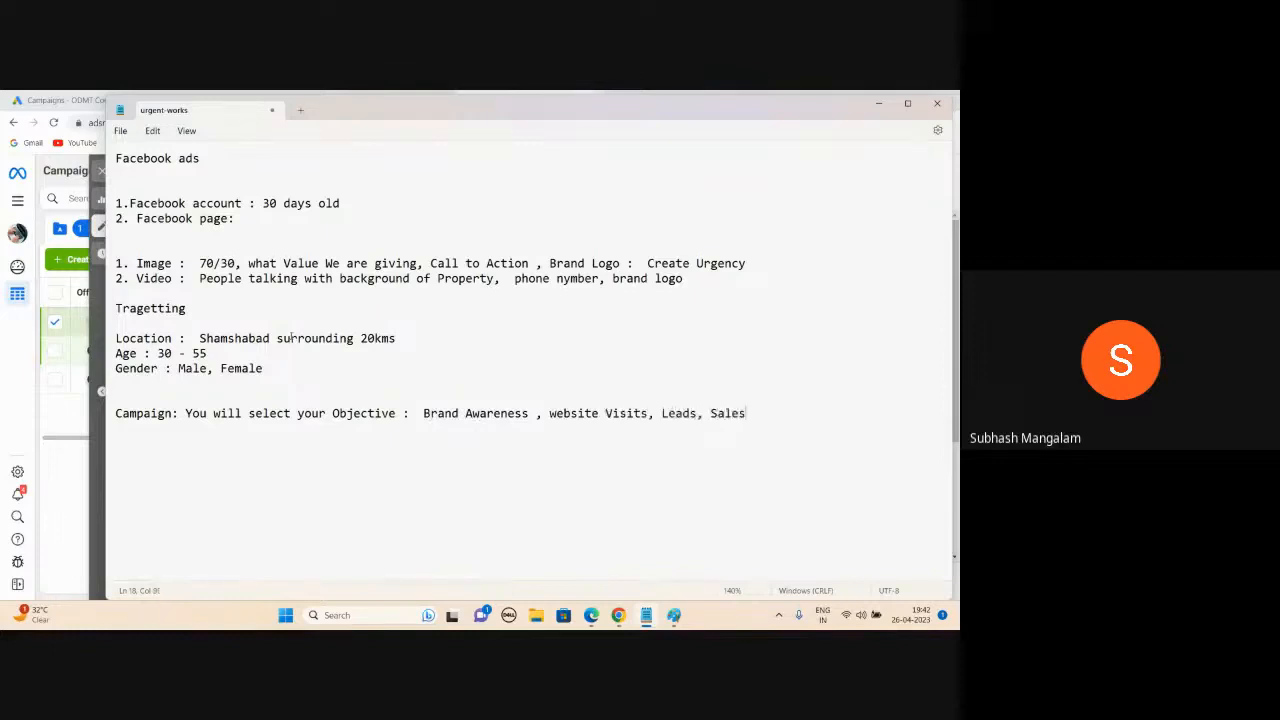
key("alt+Tab")
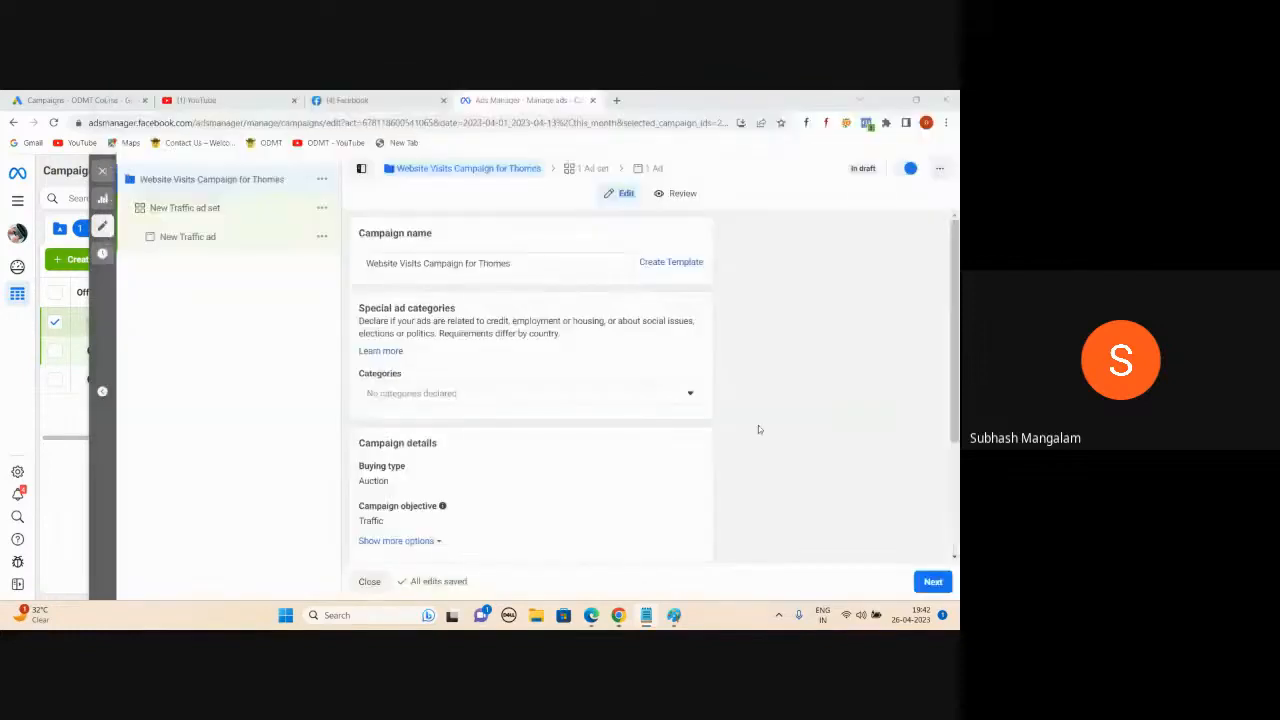
key("alt+Tab")
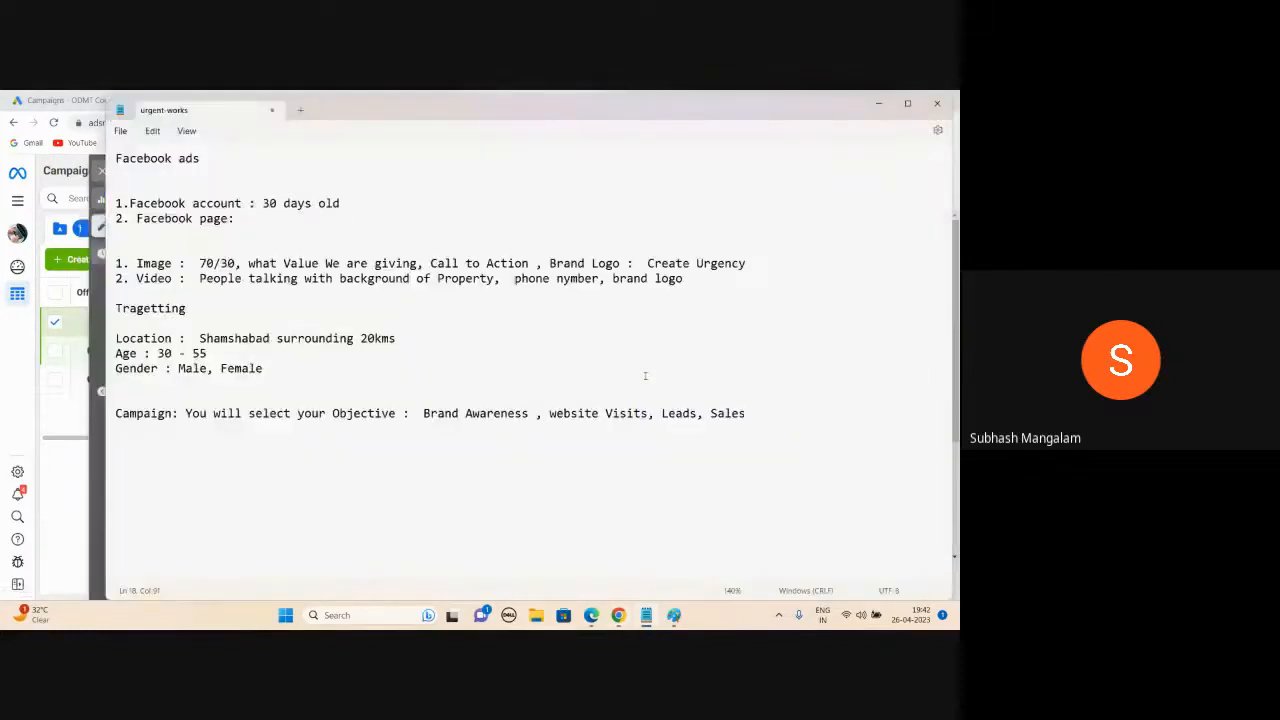
- Write the Ad Set line: Budget, Audience, Placement (Where ad should Appear)
key("Return")
type("Ad Set : Budget, Audien")
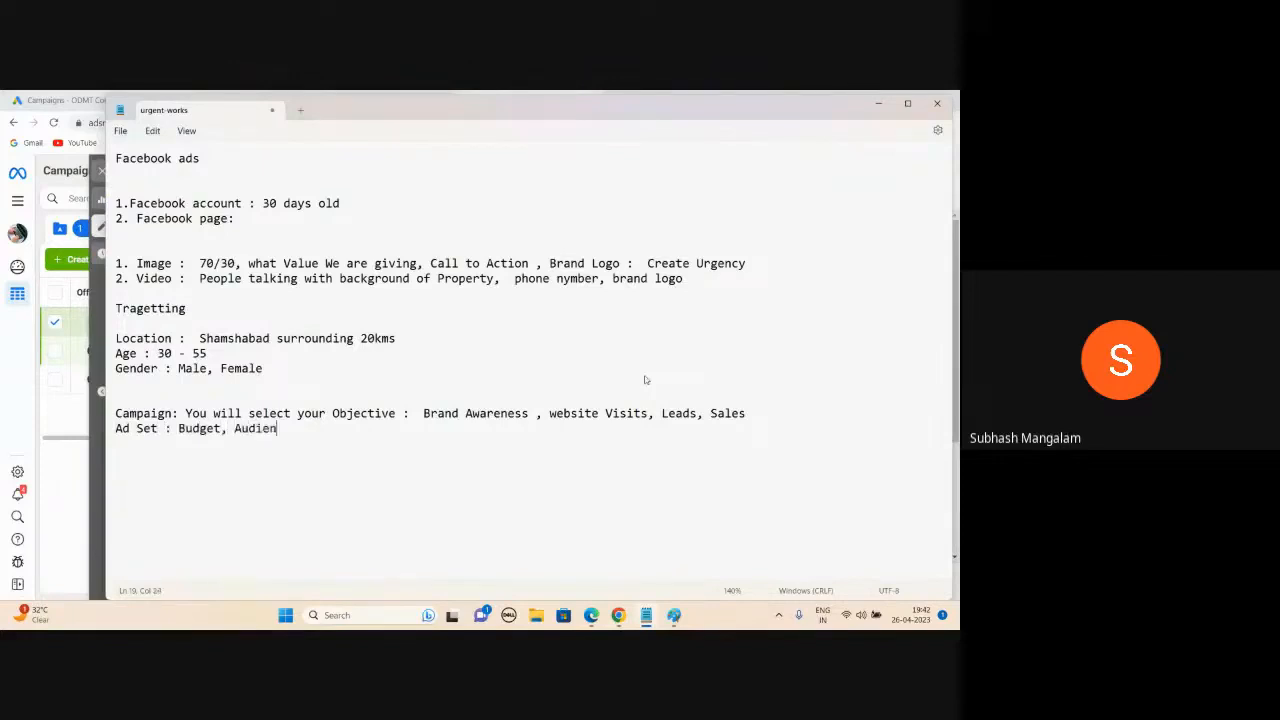
type("ce, Where ad shoud")
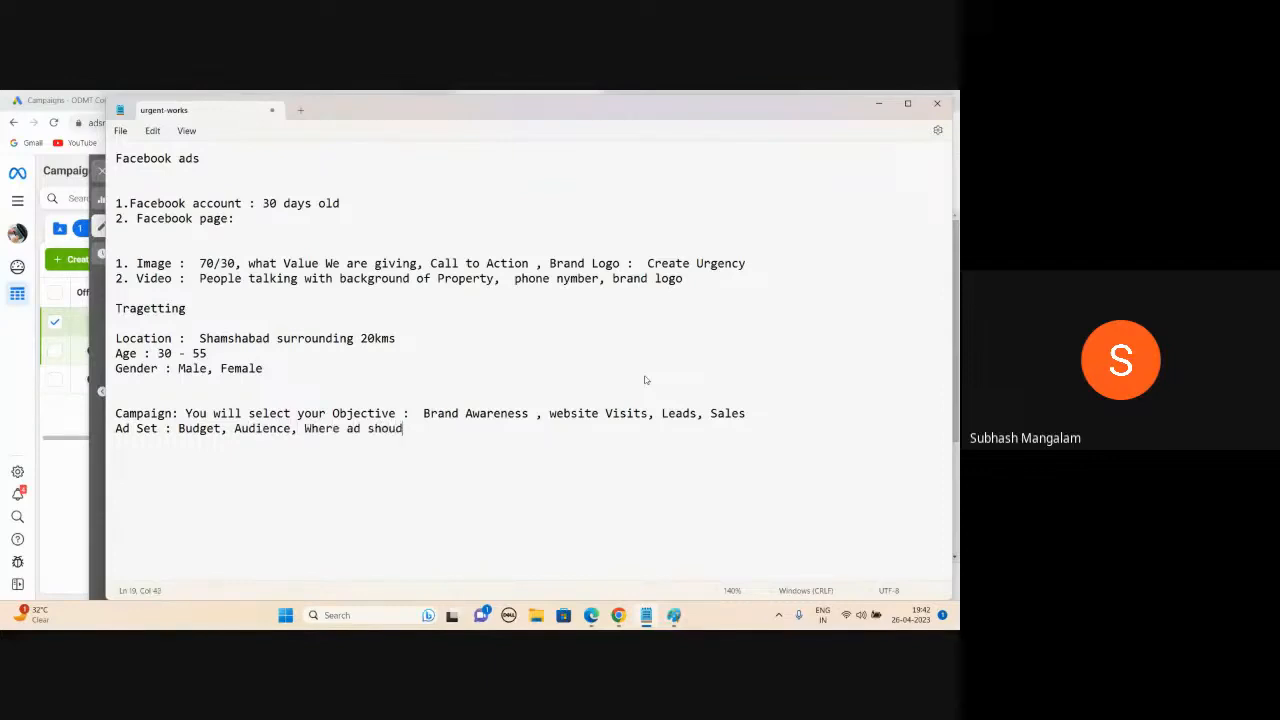
key("BackSpace")
type("ld Appear")
left_click(305, 428)
type("Placement (")
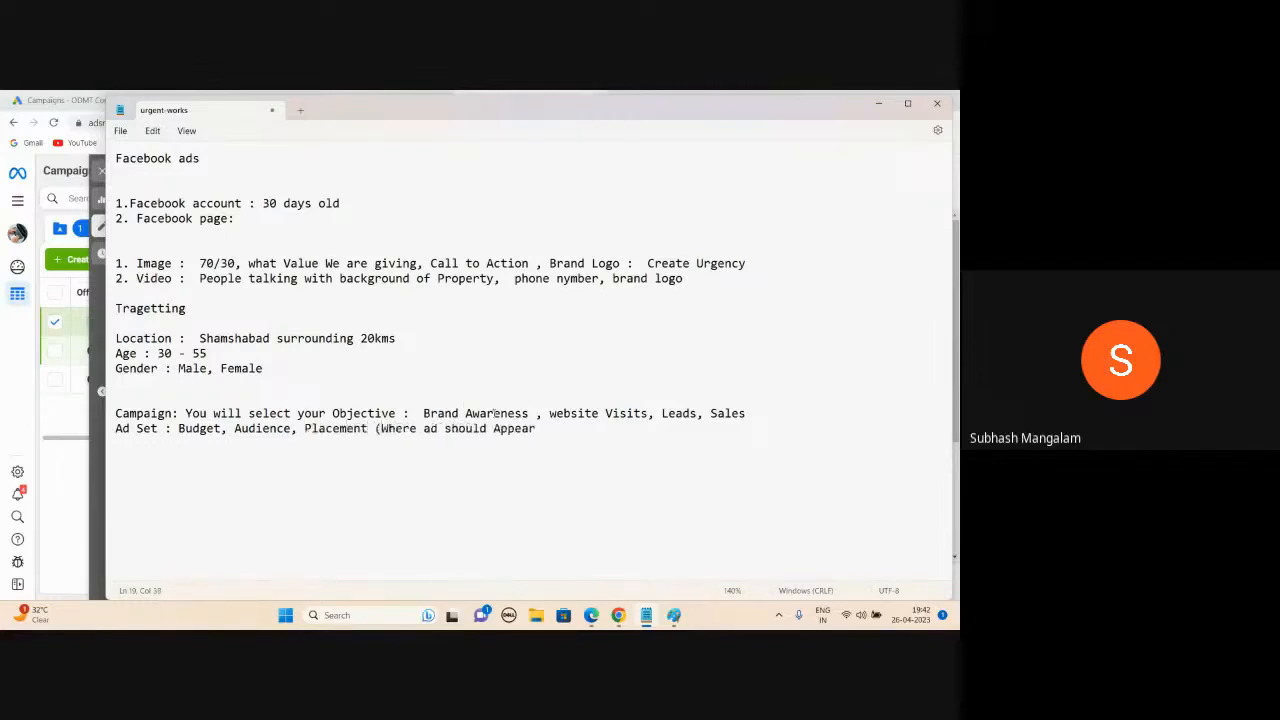
type(")")
left_click_drag(291, 428, 234, 428)
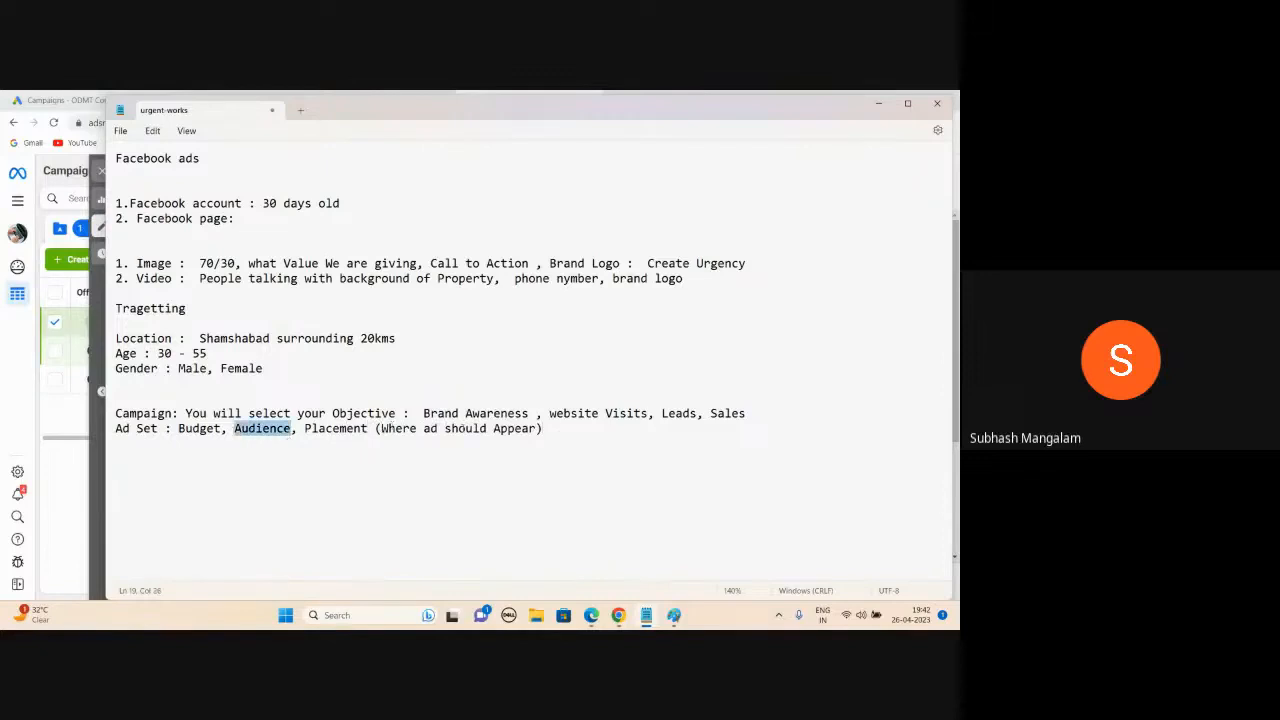
left_click(463, 428)
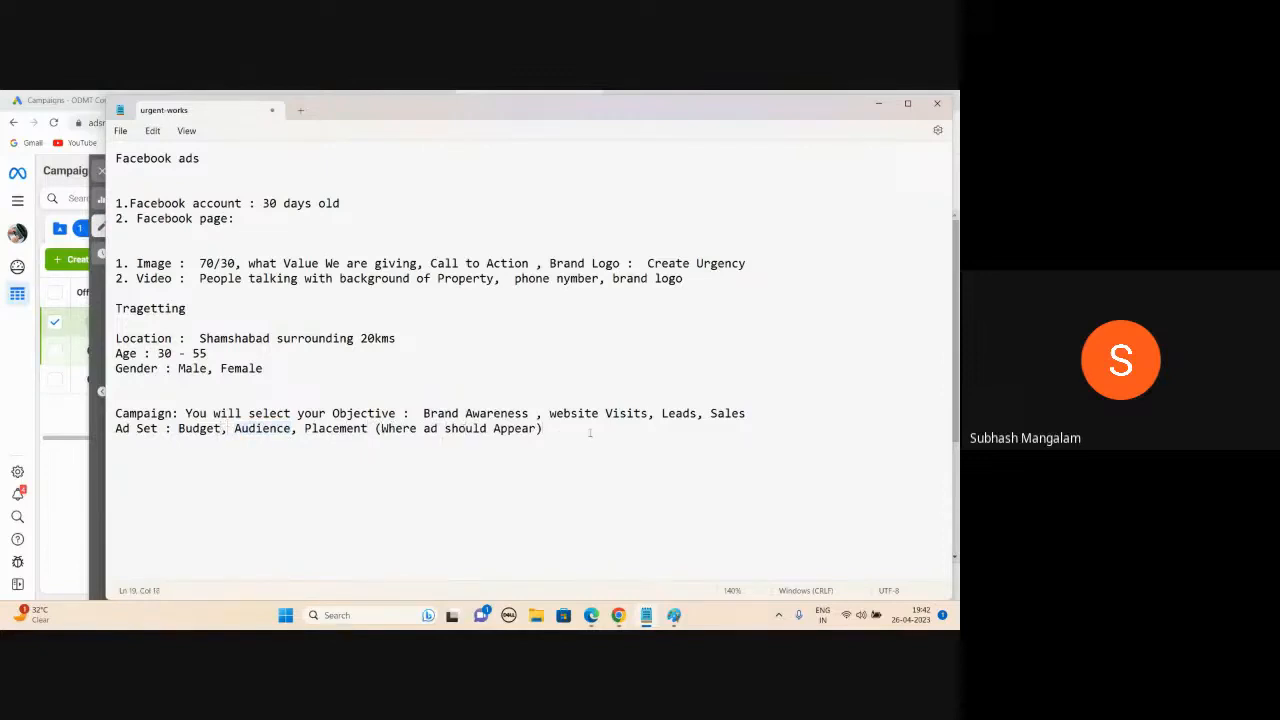
- Add an empty 'Ad:' line, then highlight the creative, location/age/gender and Audience notes
key("alt+Tab")
key("alt+Tab")
left_click(549, 430)
key("Return")
type("Ad:")
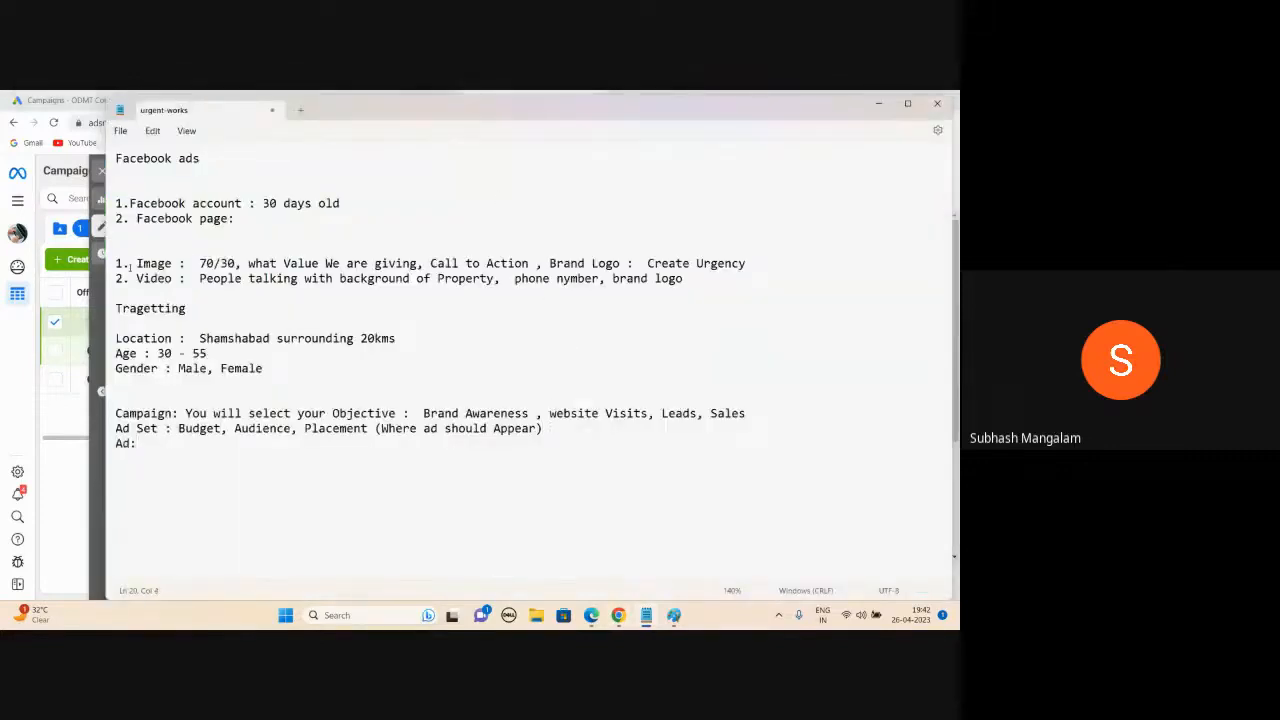
left_click_drag(137, 263, 286, 290)
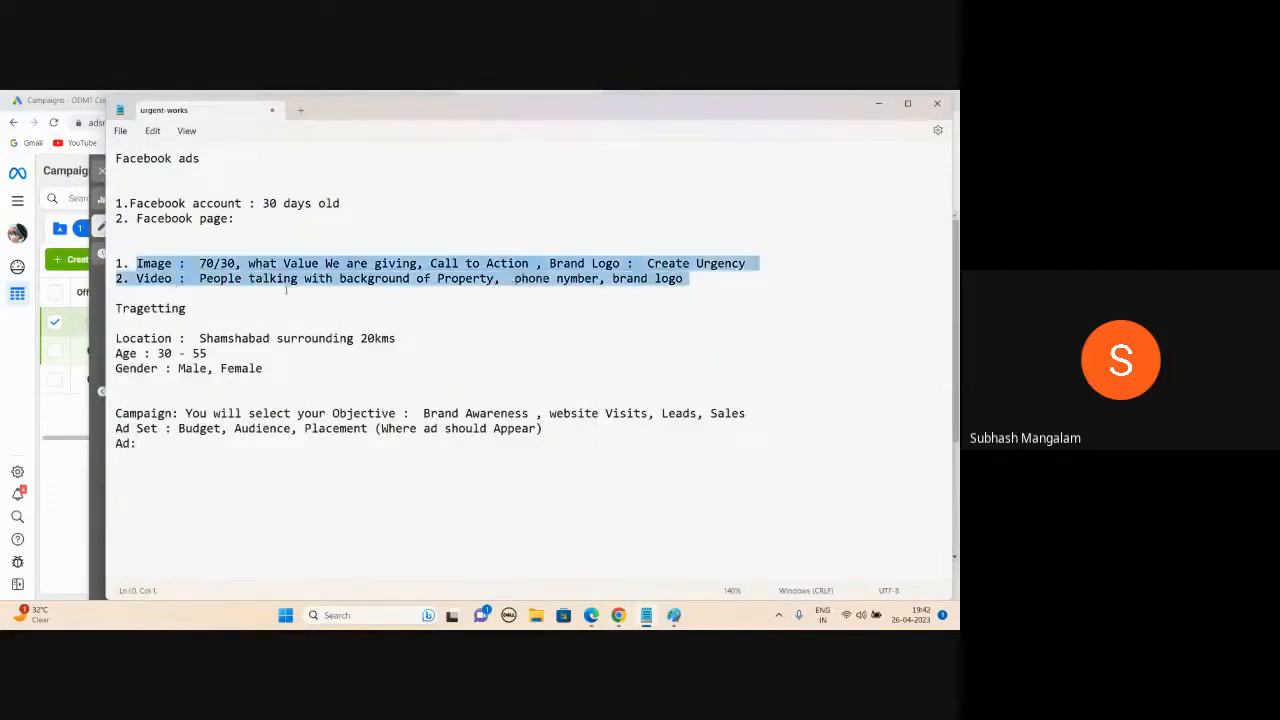
left_click(195, 466)
left_click_drag(265, 368, 115, 338)
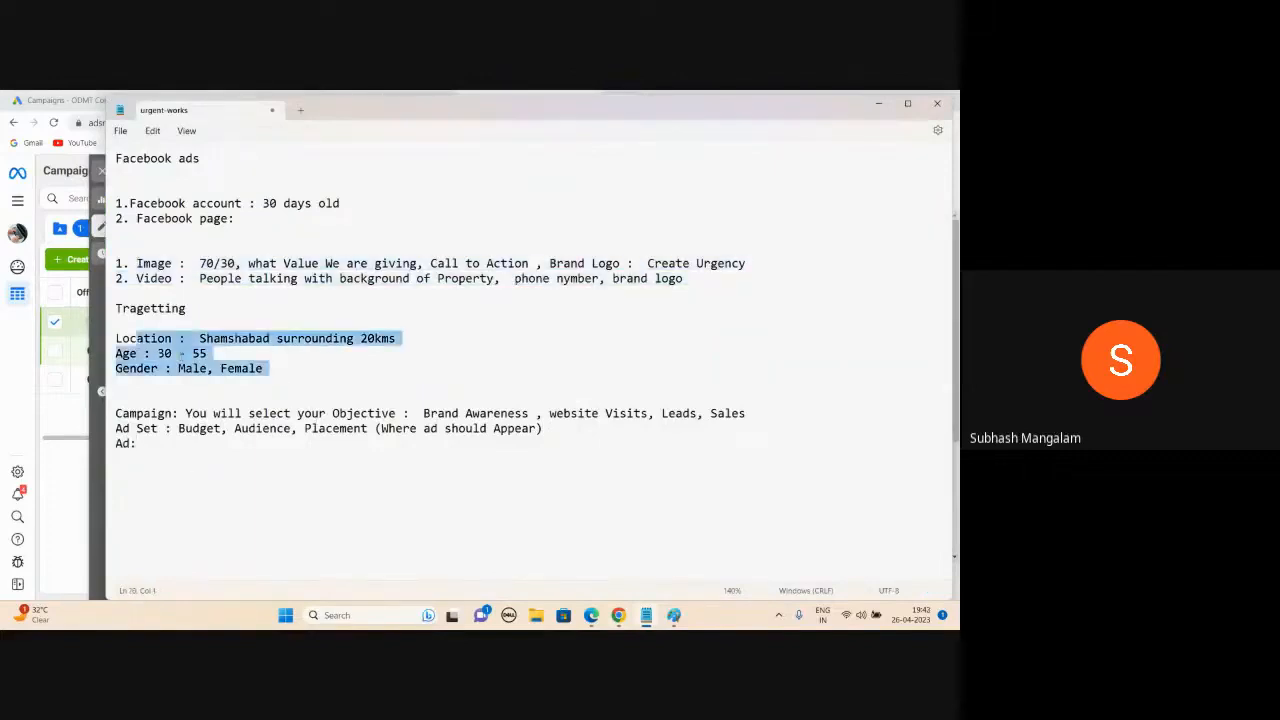
left_click(237, 428)
left_click_drag(237, 428, 290, 428)
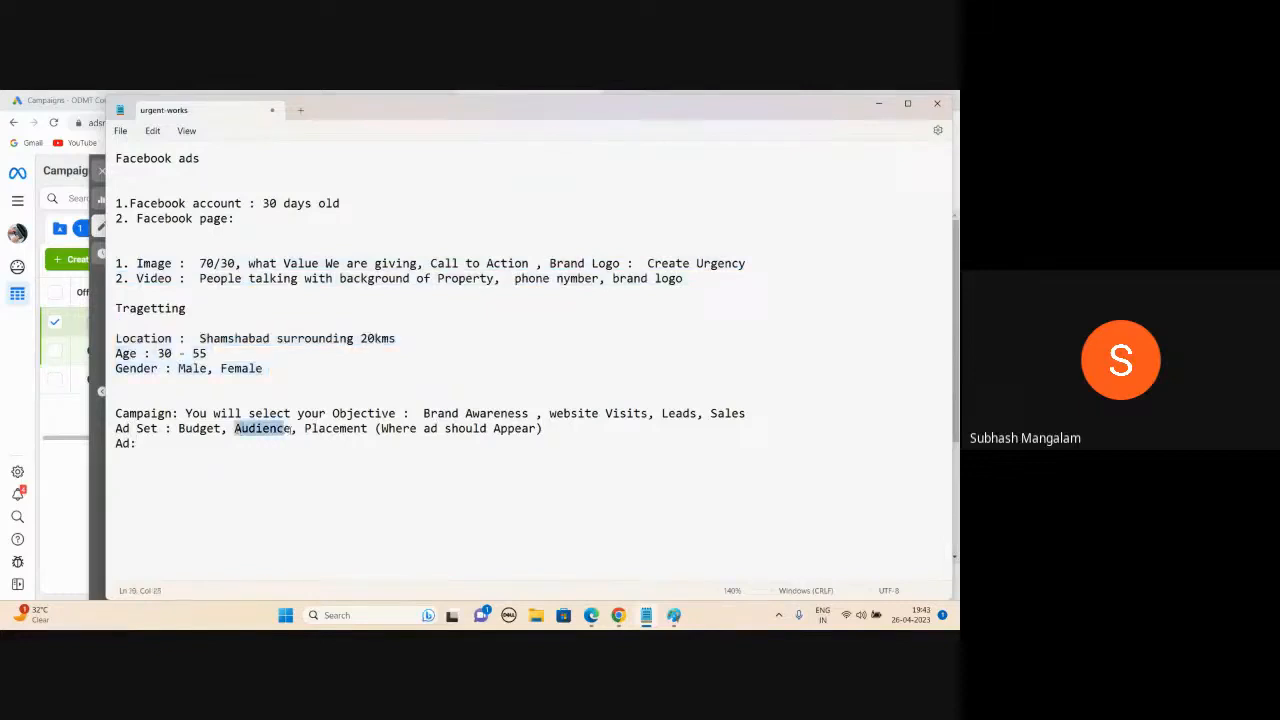
left_click(290, 446)
- Minimise Notepad, move on to the ad set settings and scroll through the ₹800.00 budget form
left_click(878, 103)
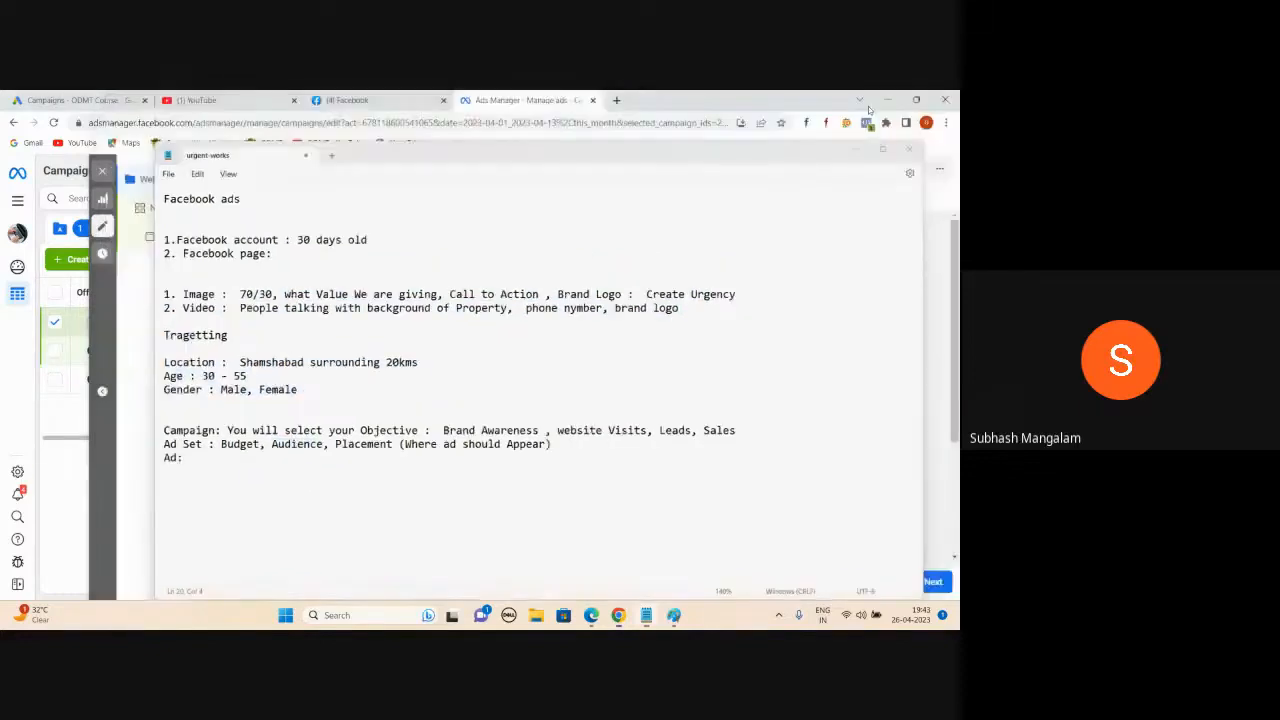
scroll(543, 323, "down", 3)
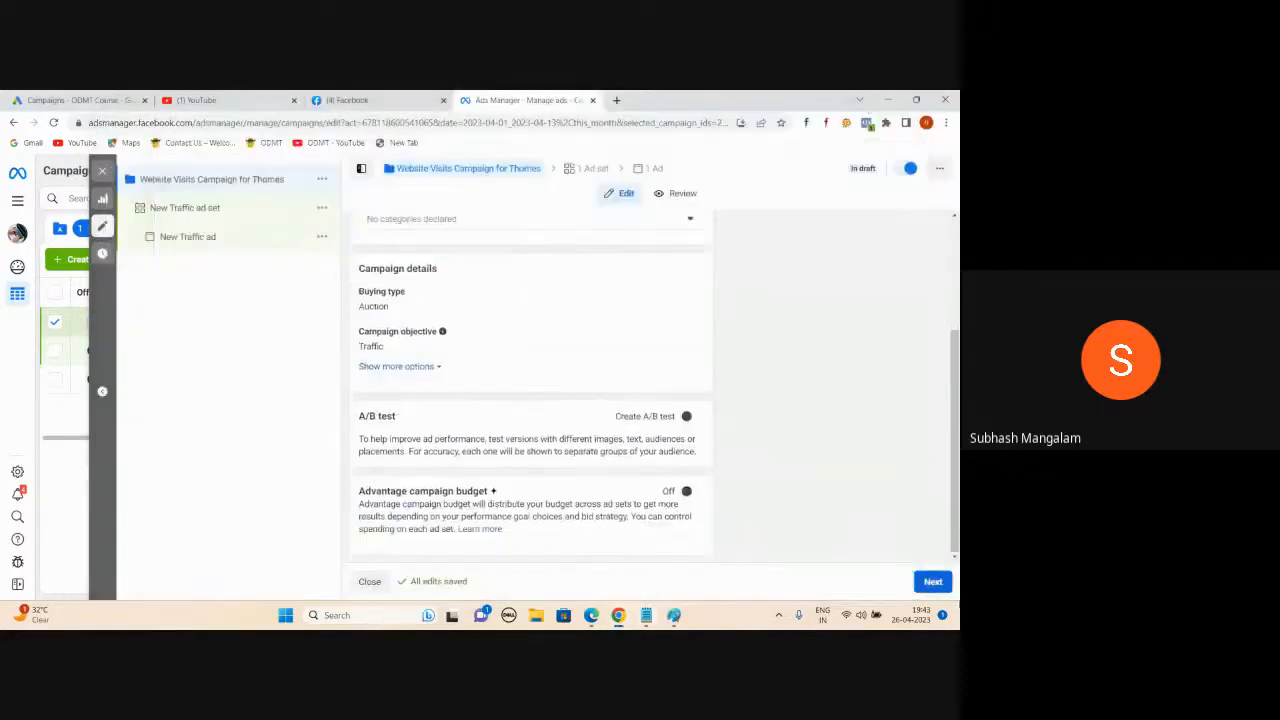
left_click(933, 582)
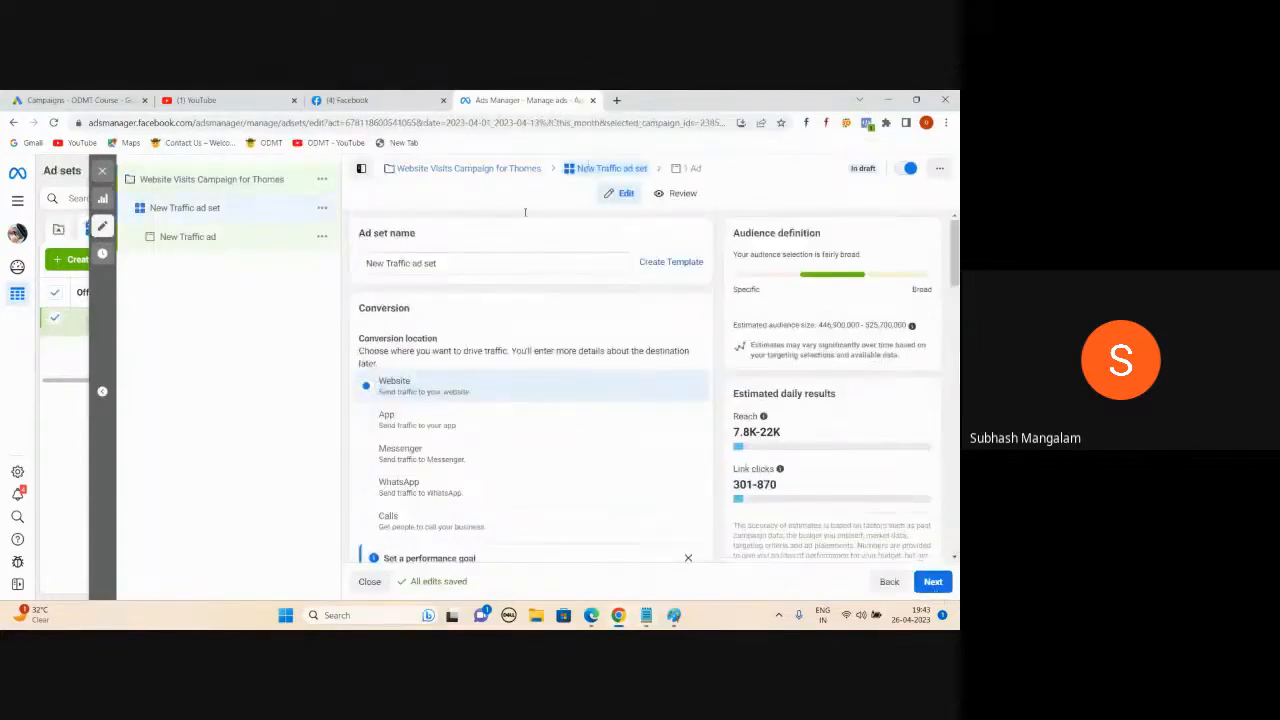
scroll(490, 258, "down", 1)
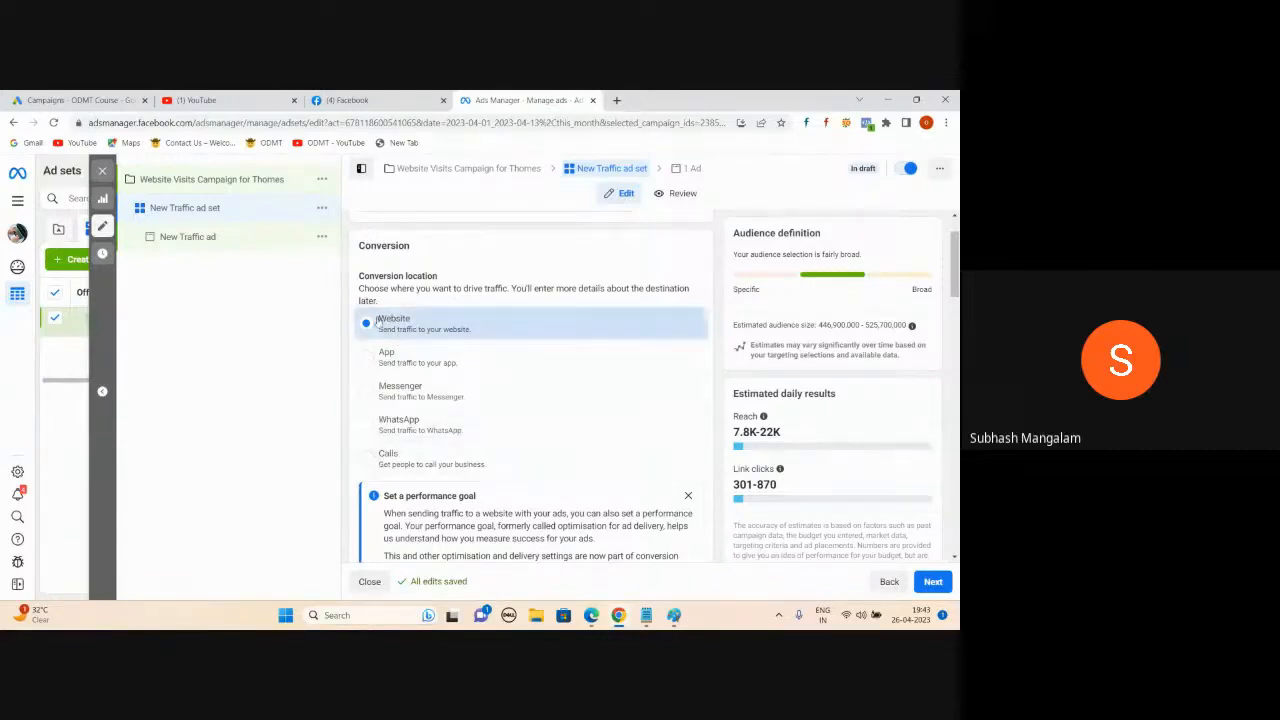
scroll(422, 304, "down", 1)
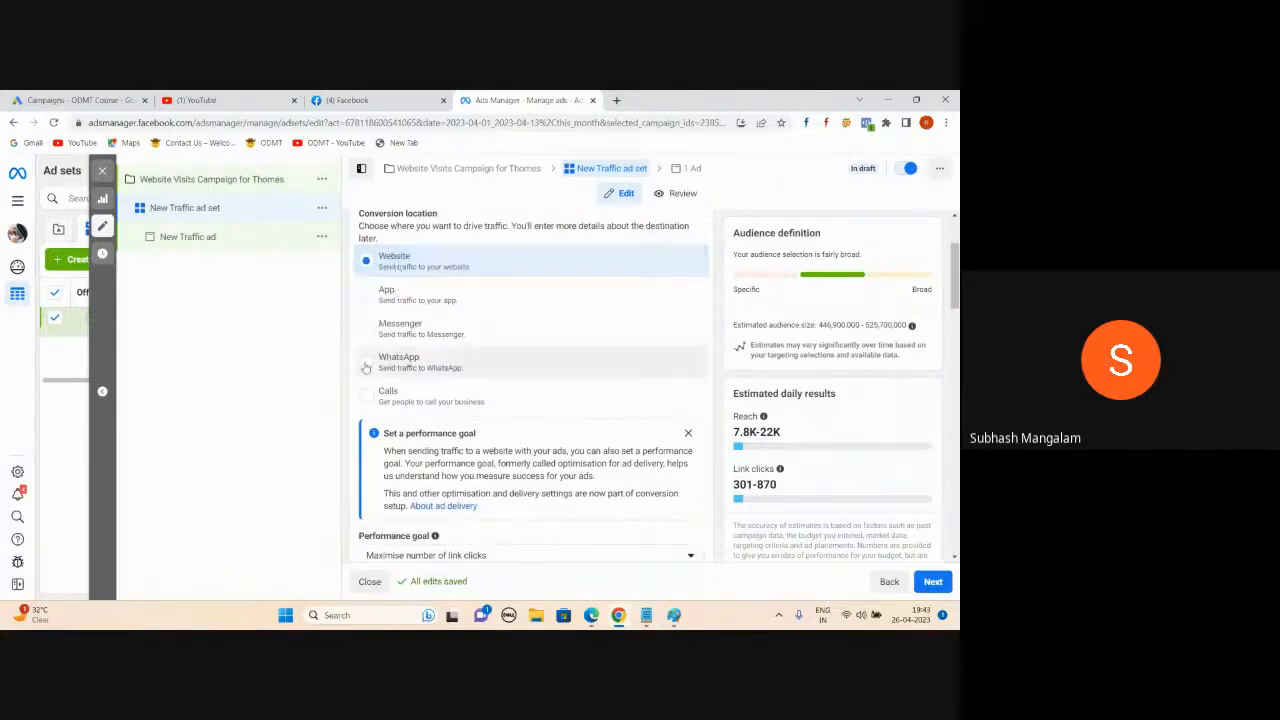
scroll(510, 340, "down", 5)
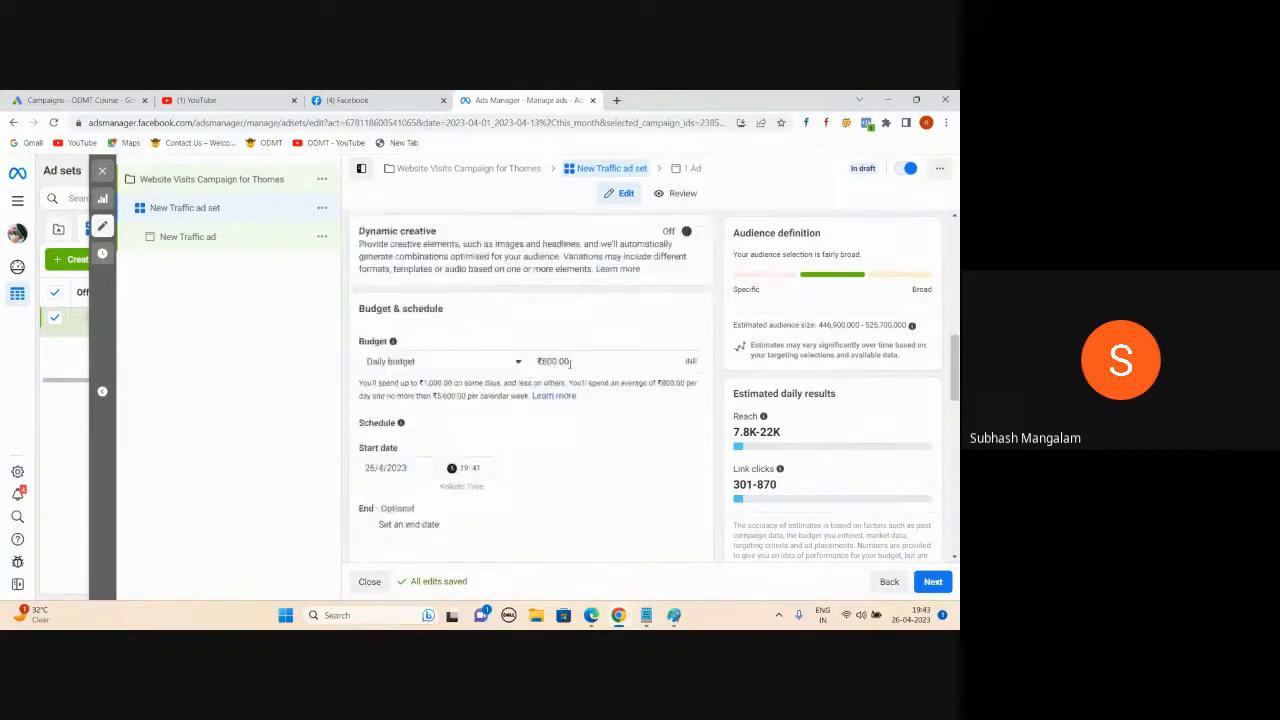
scroll(570, 364, "up", 5)
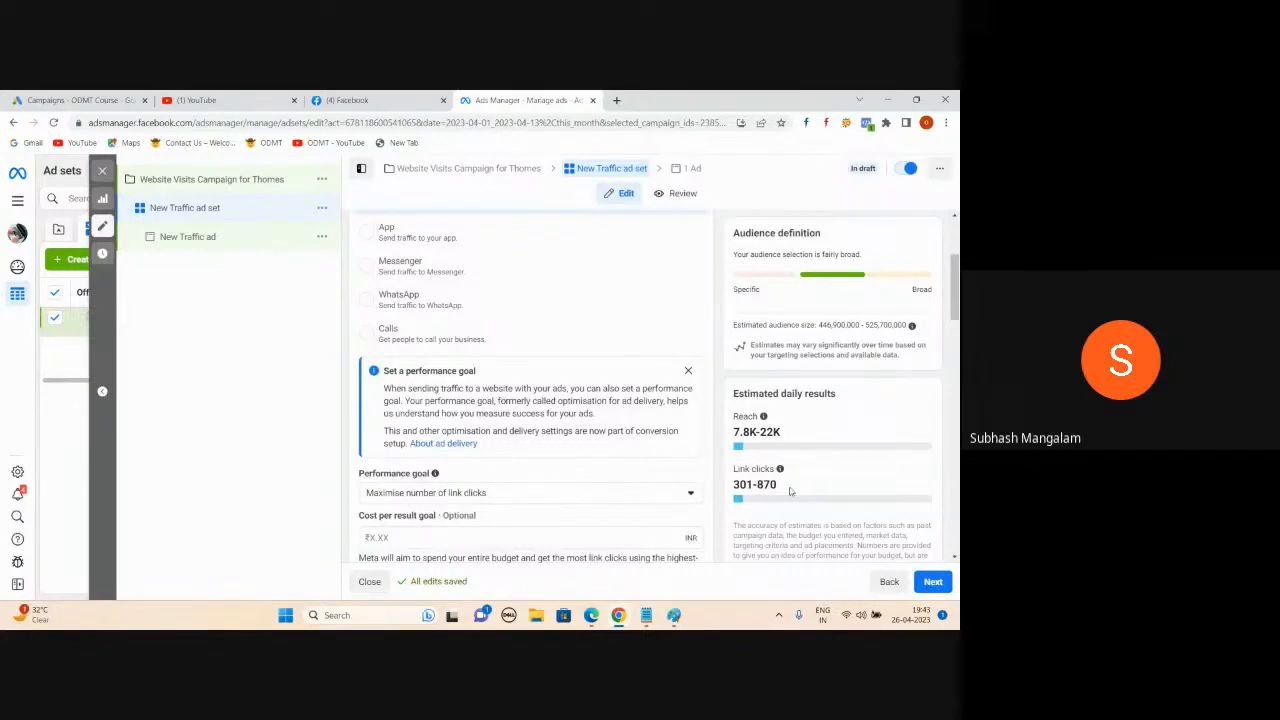
scroll(470, 320, "up", 3)
scroll(470, 320, "down", 3)
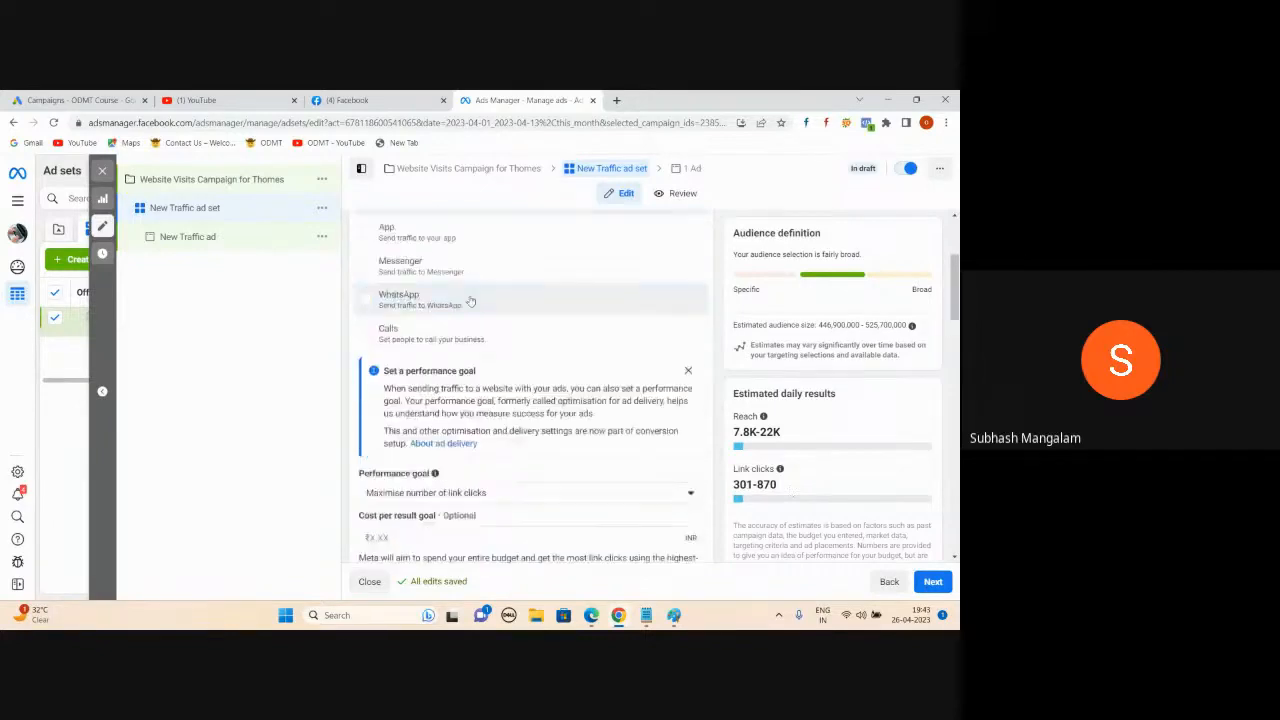
- Set WhatsApp as the traffic destination after trying Website and Calls
left_click(367, 302)
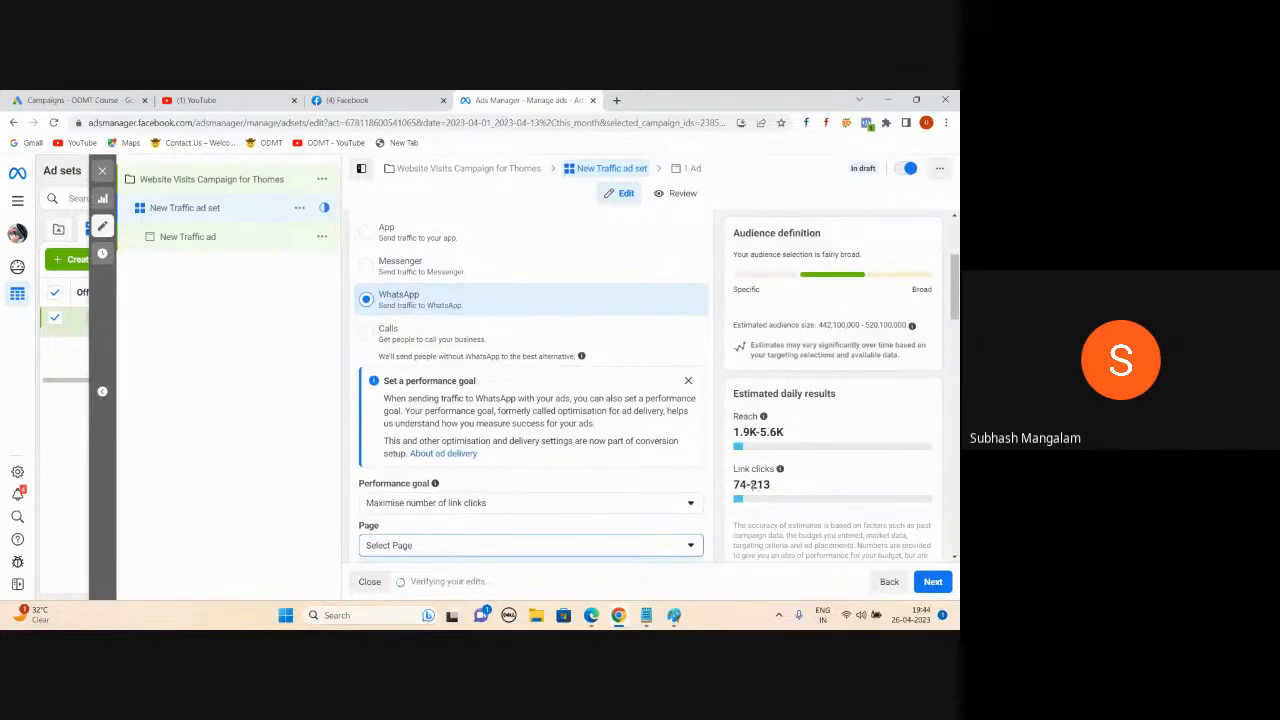
scroll(600, 400, "up", 4)
left_click(617, 378)
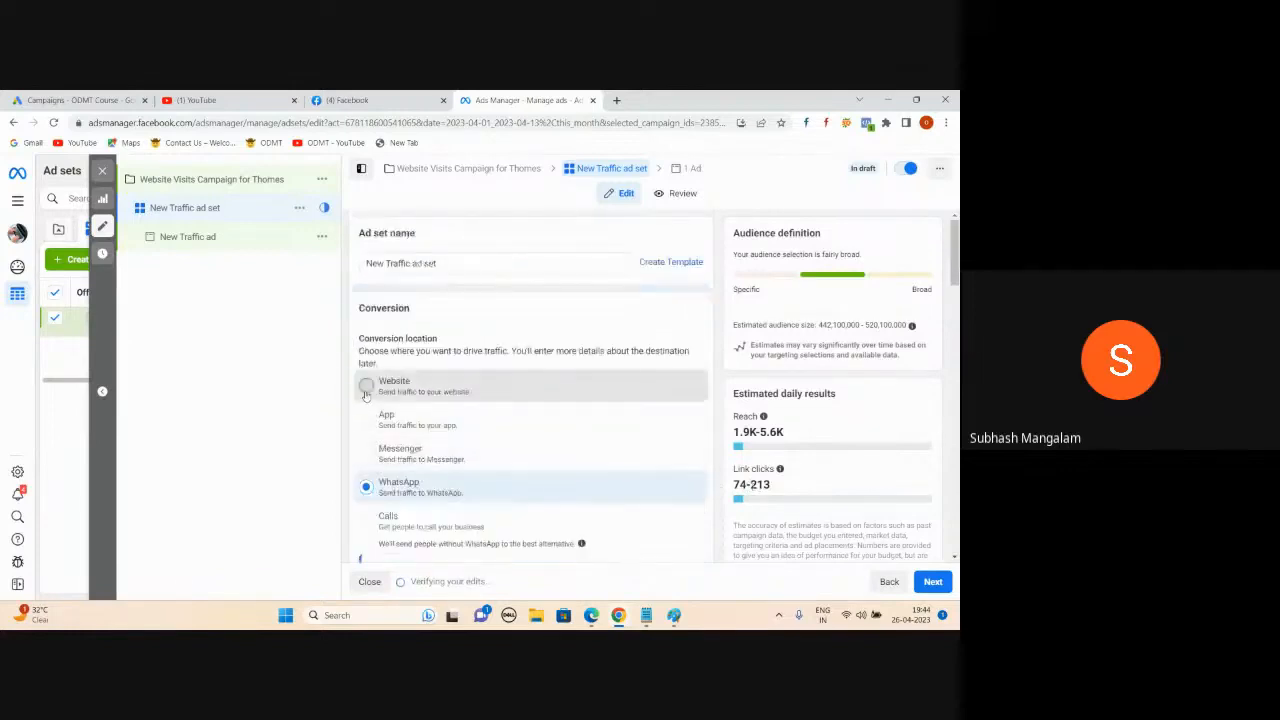
scroll(617, 369, "down", 1)
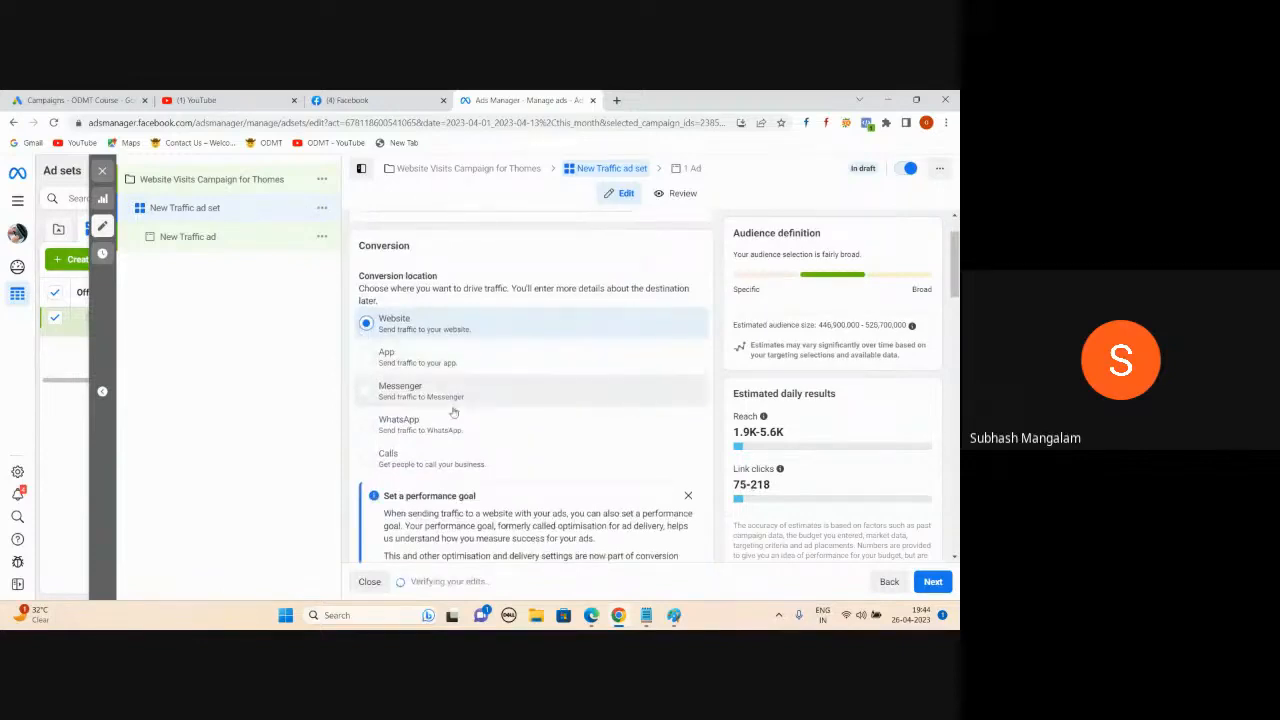
left_click(367, 425)
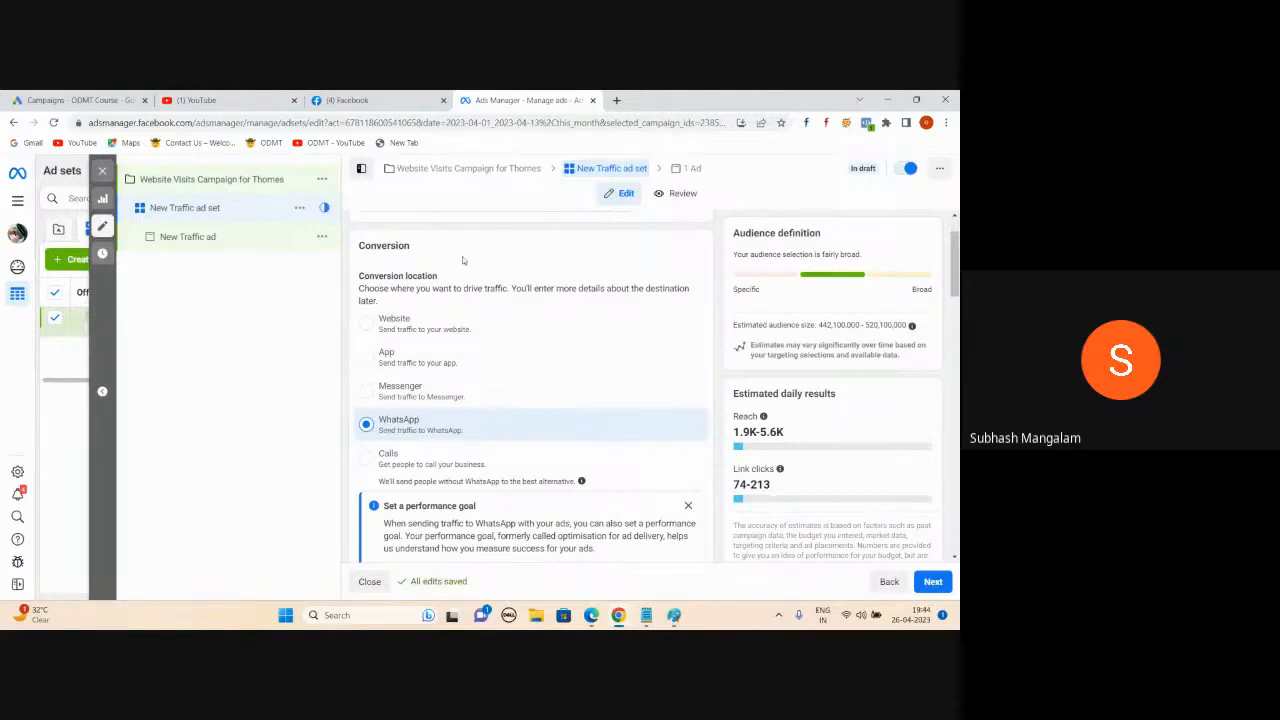
left_click(367, 459)
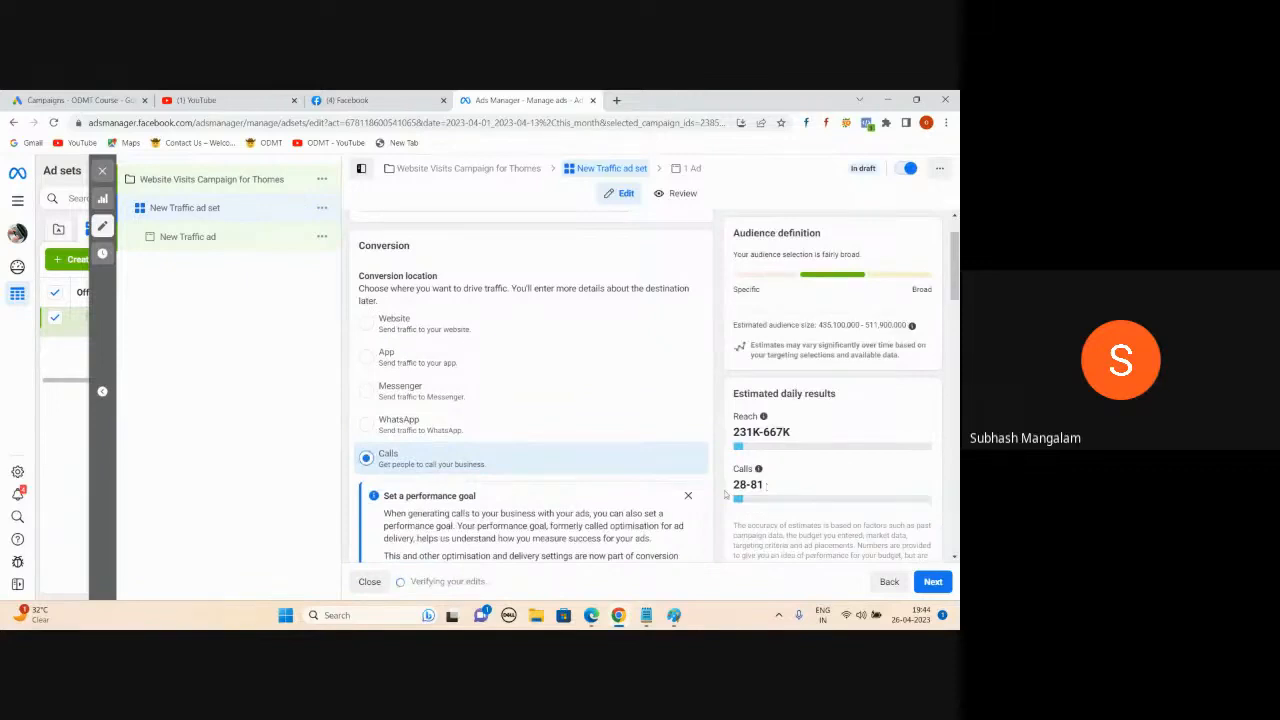
left_click(367, 424)
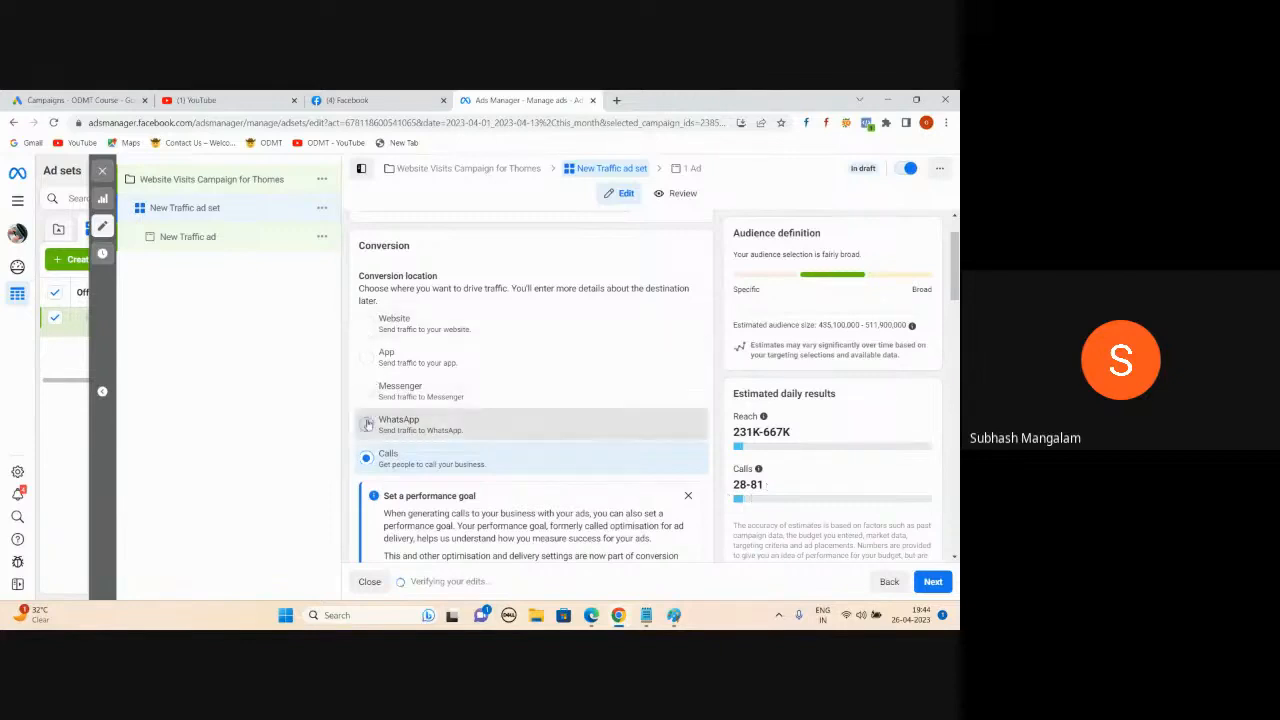
- Select the ODMT Course Page for the WhatsApp destination
scroll(507, 347, "down", 1)
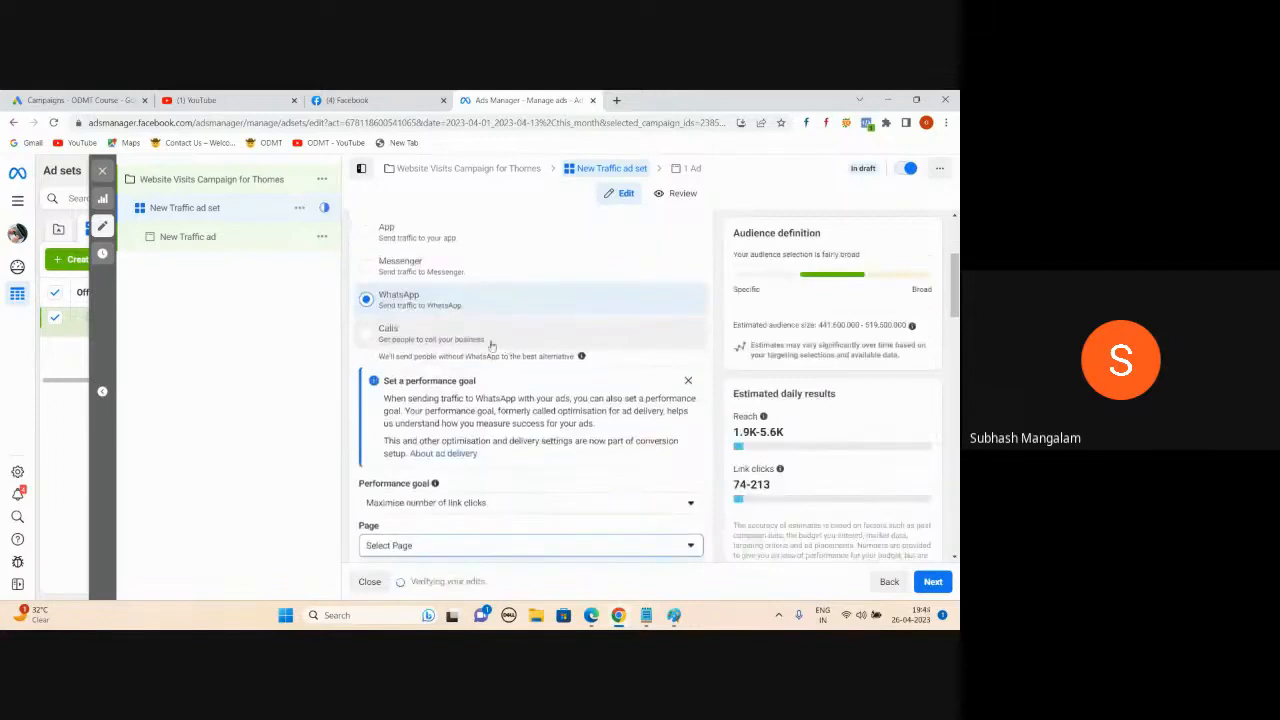
scroll(530, 337, "down", 1)
scroll(565, 268, "down", 1)
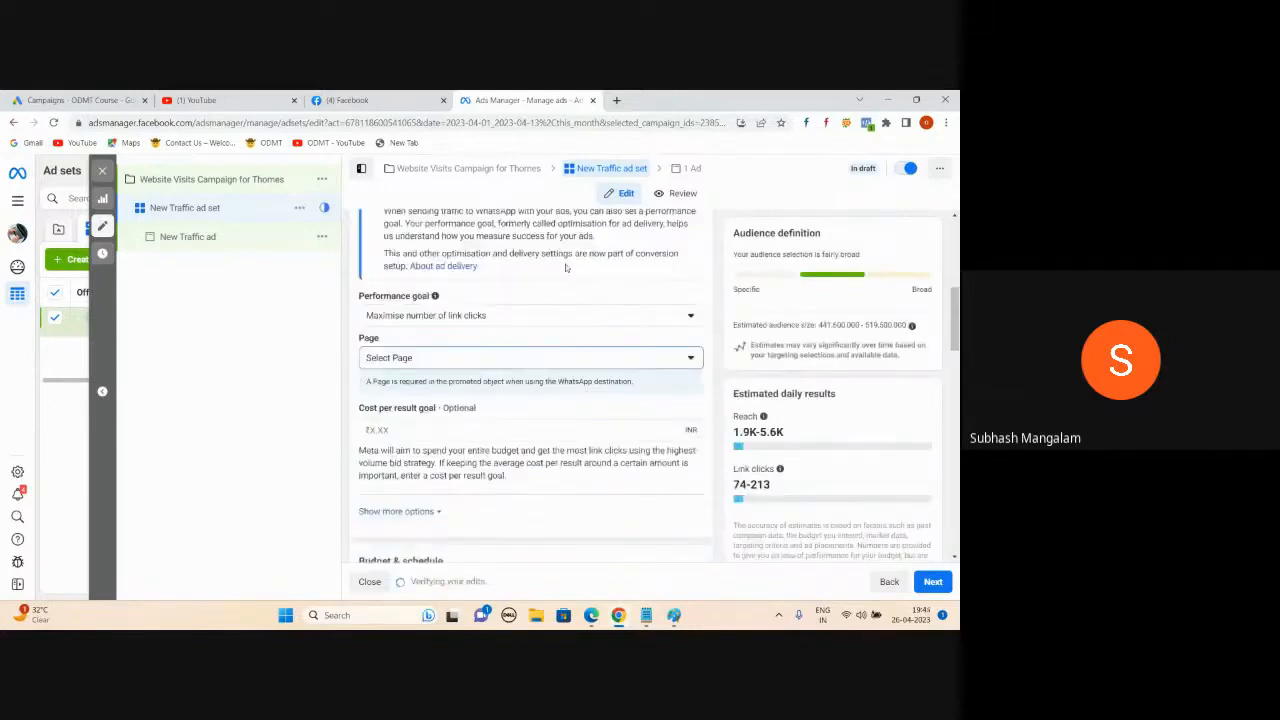
left_click(693, 357)
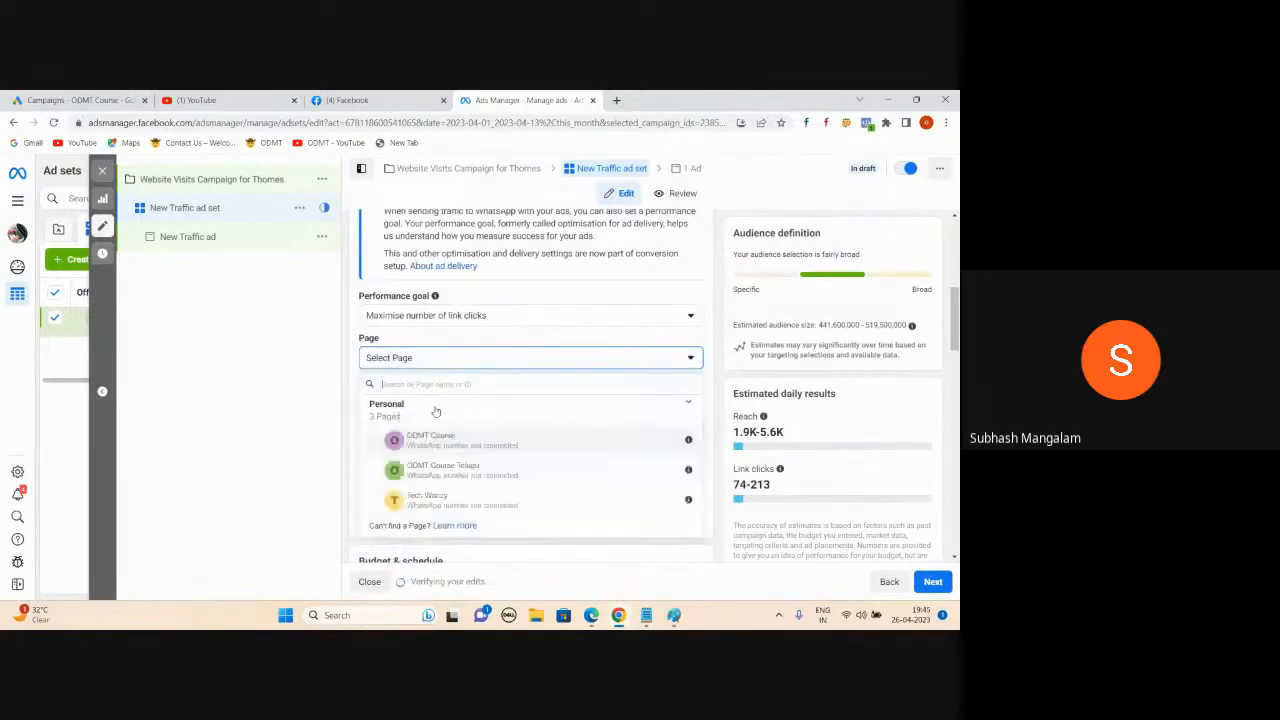
left_click(437, 445)
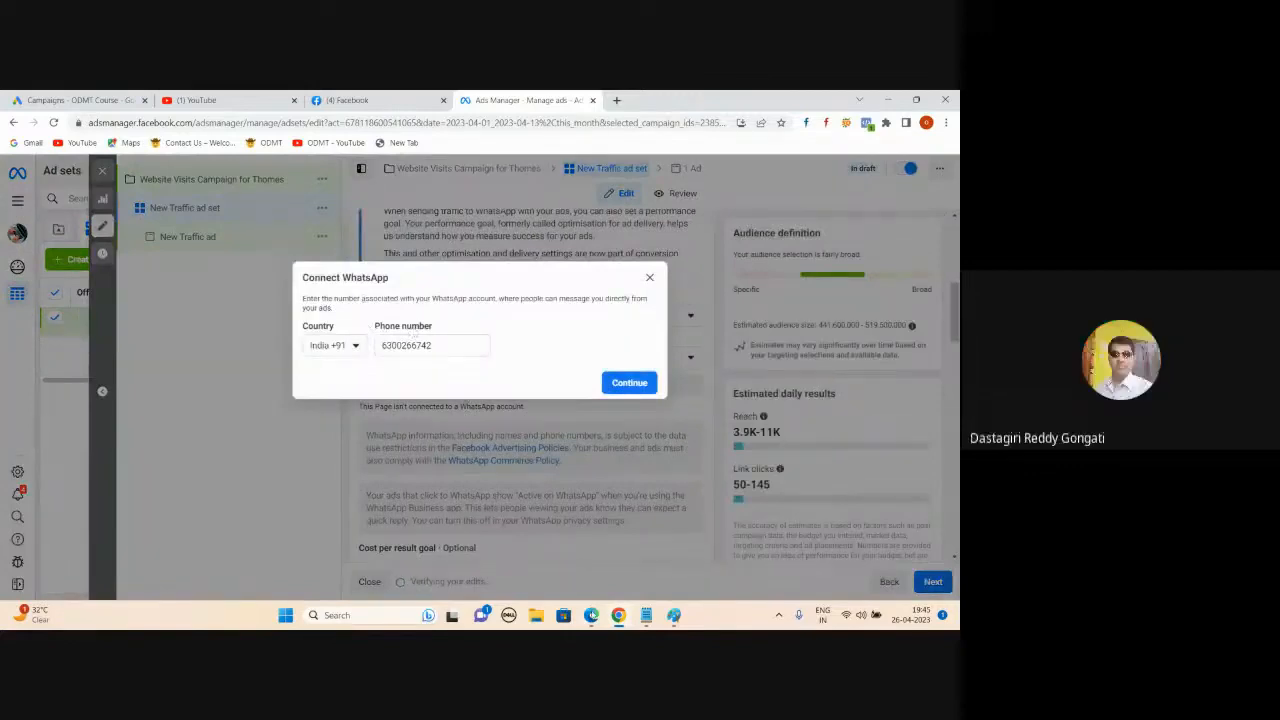
- Bring the Google Meet call window in front of Ads Manager
mouse_move(591, 613)
left_click(585, 564)
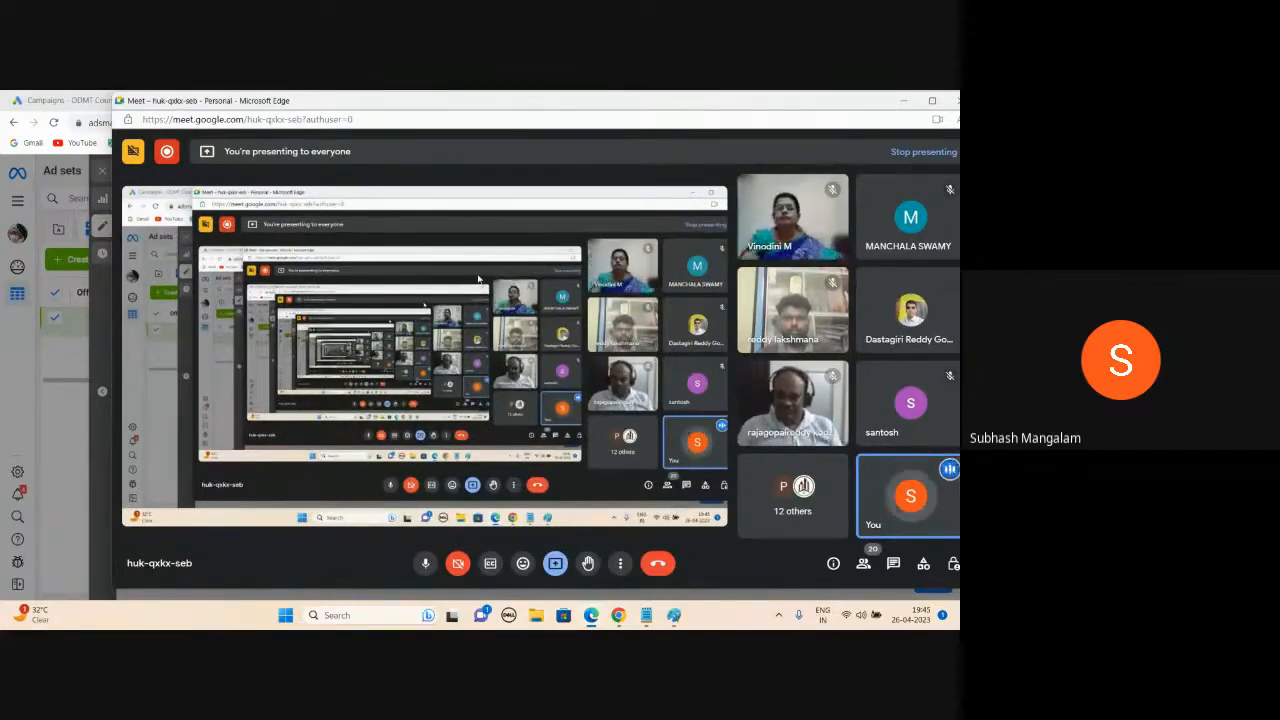
- Minimise Google Meet to reveal the Connect WhatsApp dialog again
left_click(904, 106)
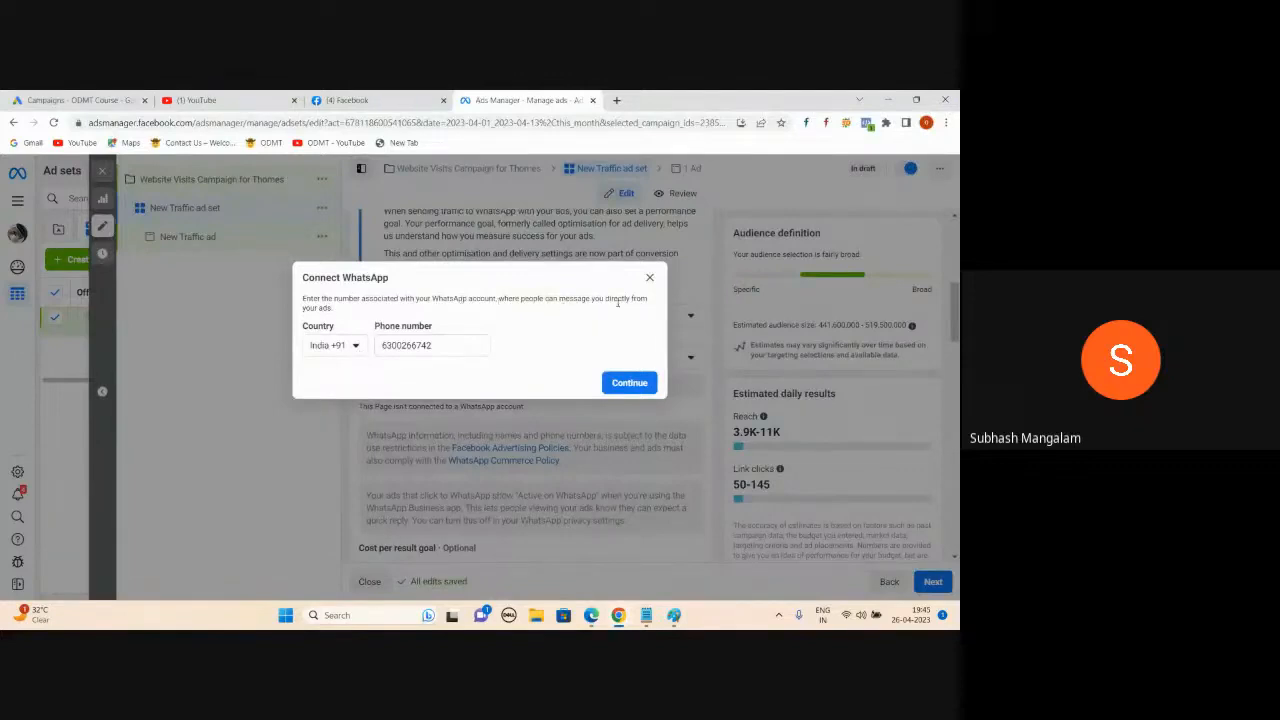
- Replace the WhatsApp phone number with a new one and request a verification code
double_click(445, 344)
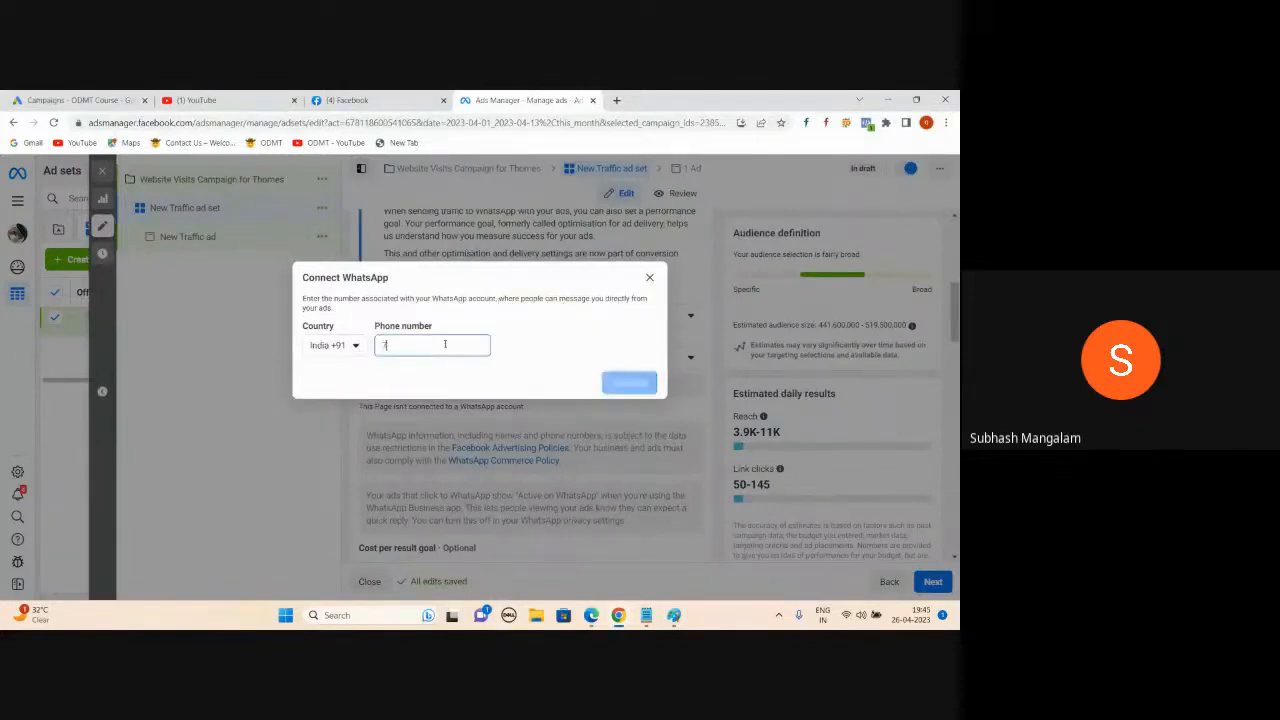
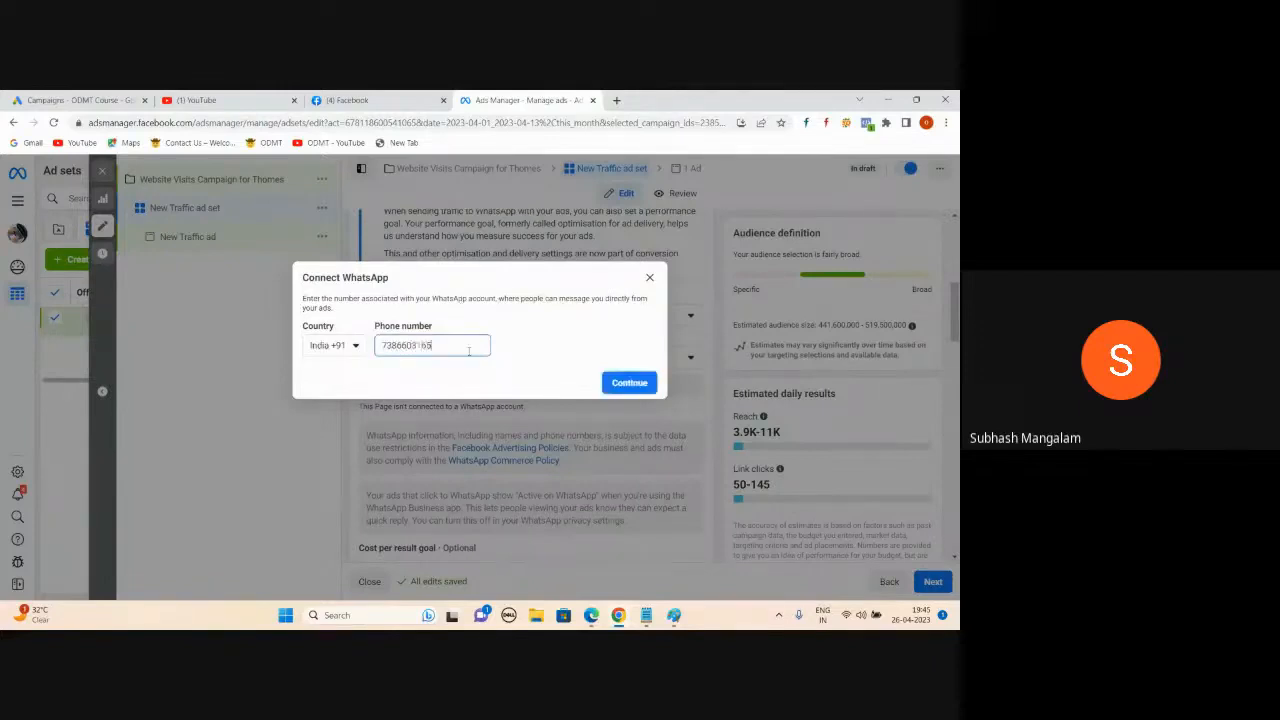
left_click(608, 377)
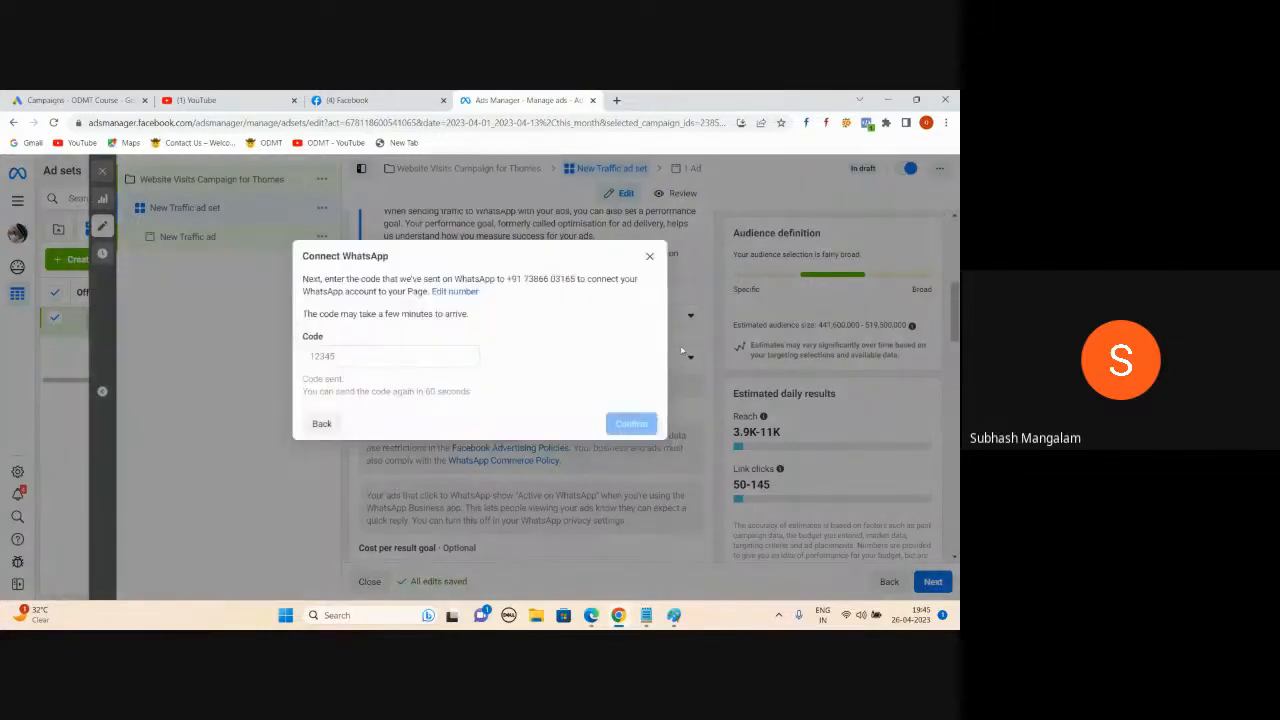
left_click(350, 357)
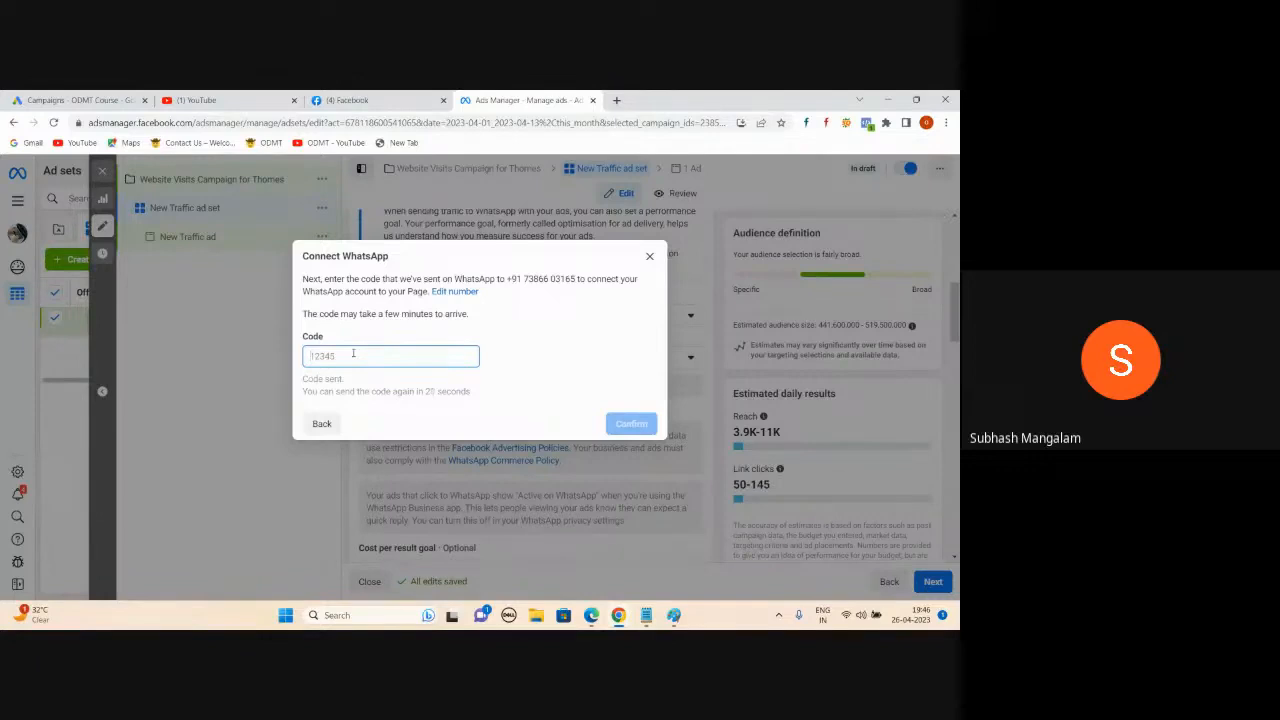
- Dismiss the Connect WhatsApp dialog and switch the traffic destination to Website
left_click(649, 256)
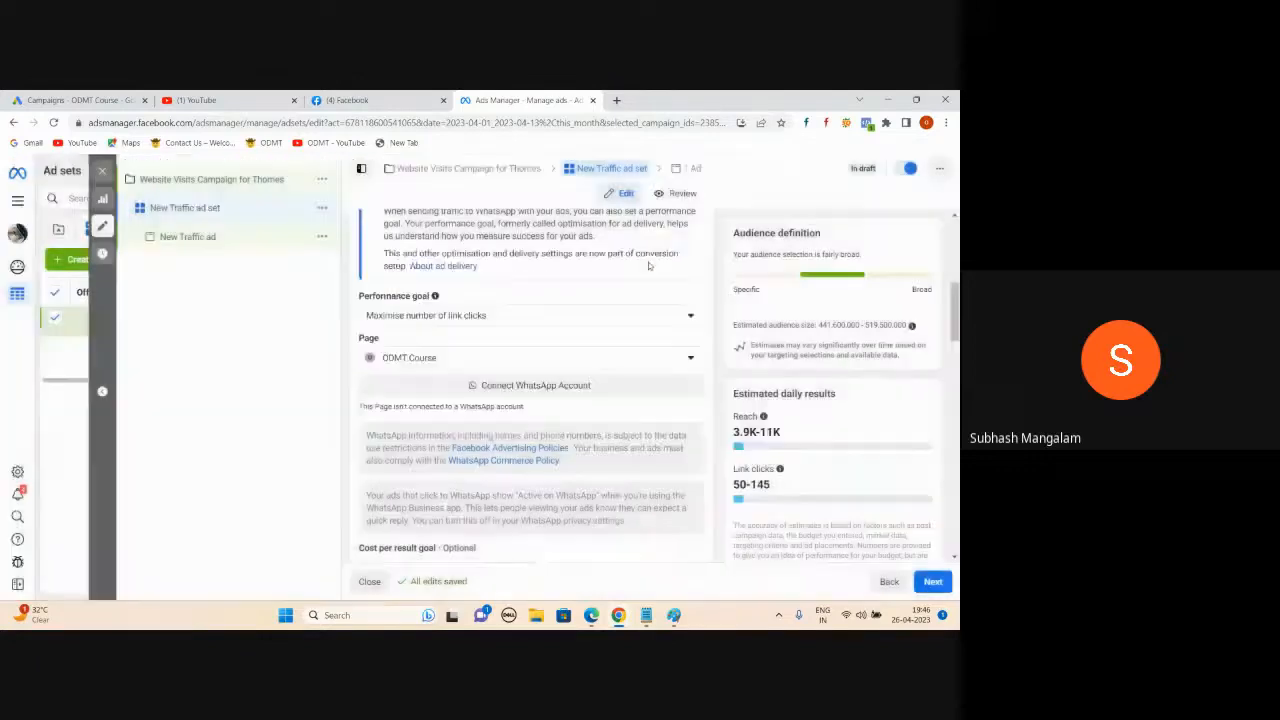
scroll(443, 371, "up", 1)
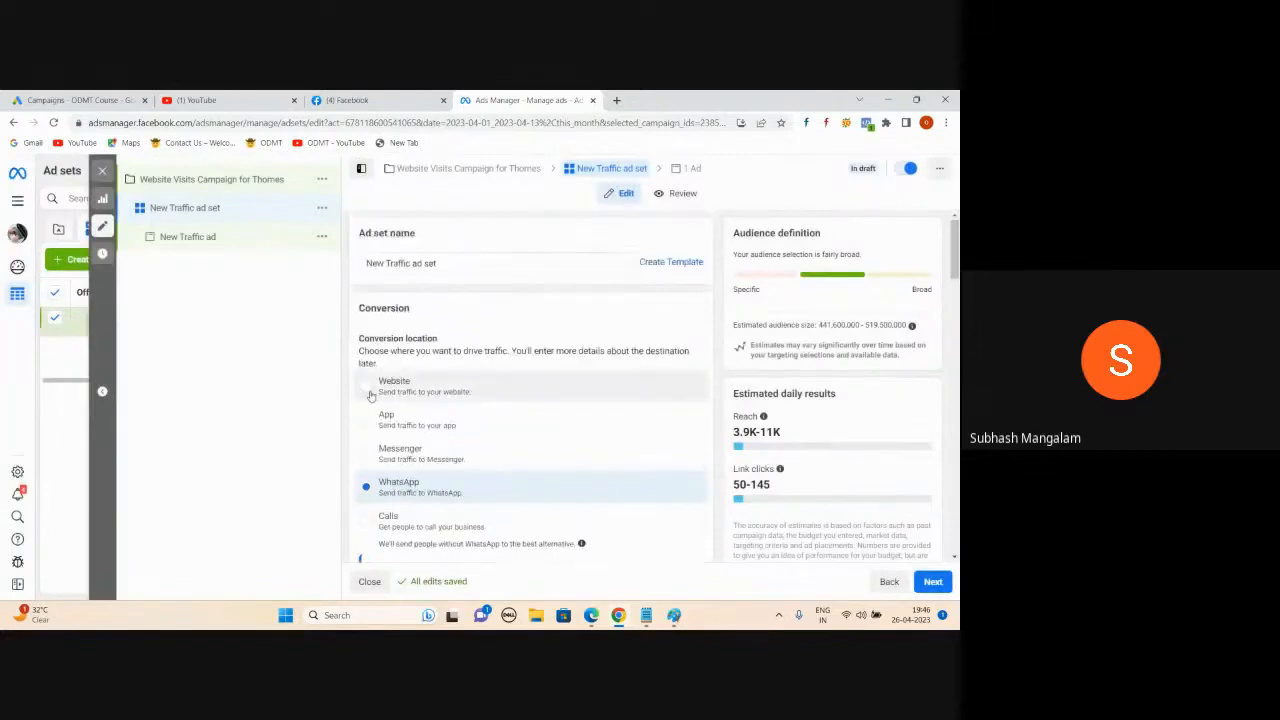
left_click(576, 398)
- Enter a ₹500.00 daily budget, keeping the 26/4/2023 start date
scroll(640, 463, "down", 3)
scroll(623, 397, "down", 2)
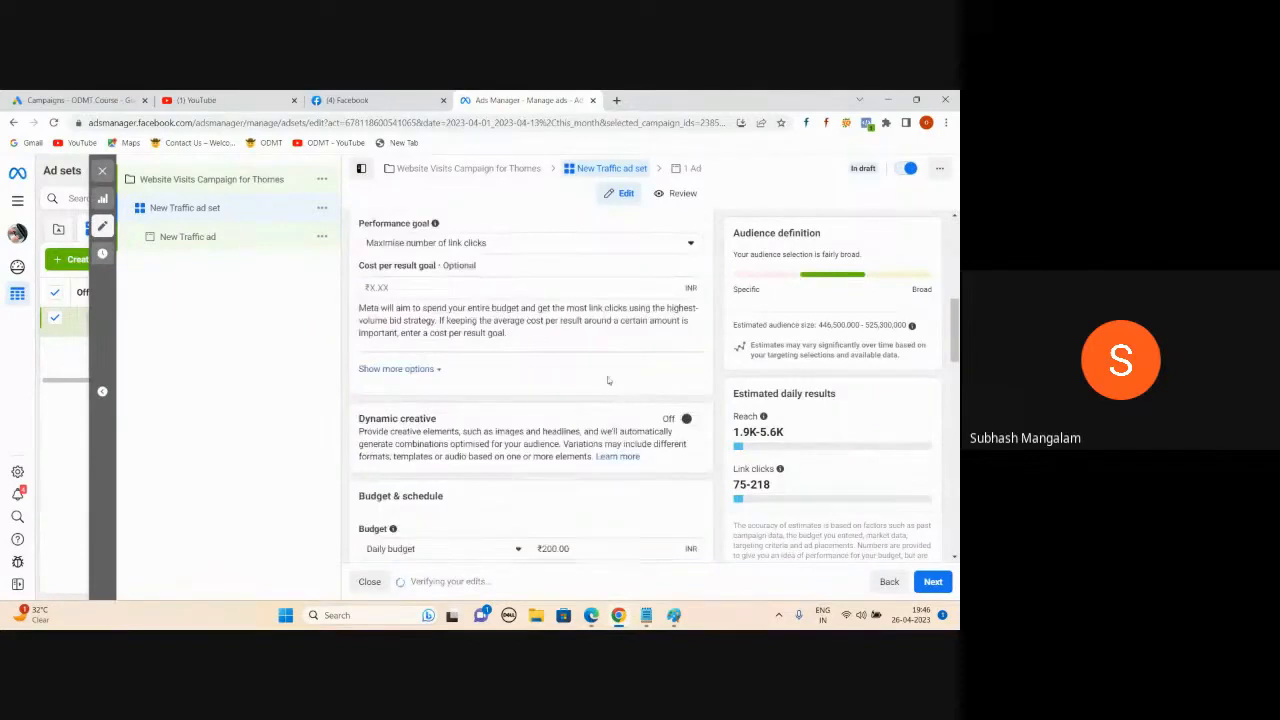
scroll(562, 363, "down", 1)
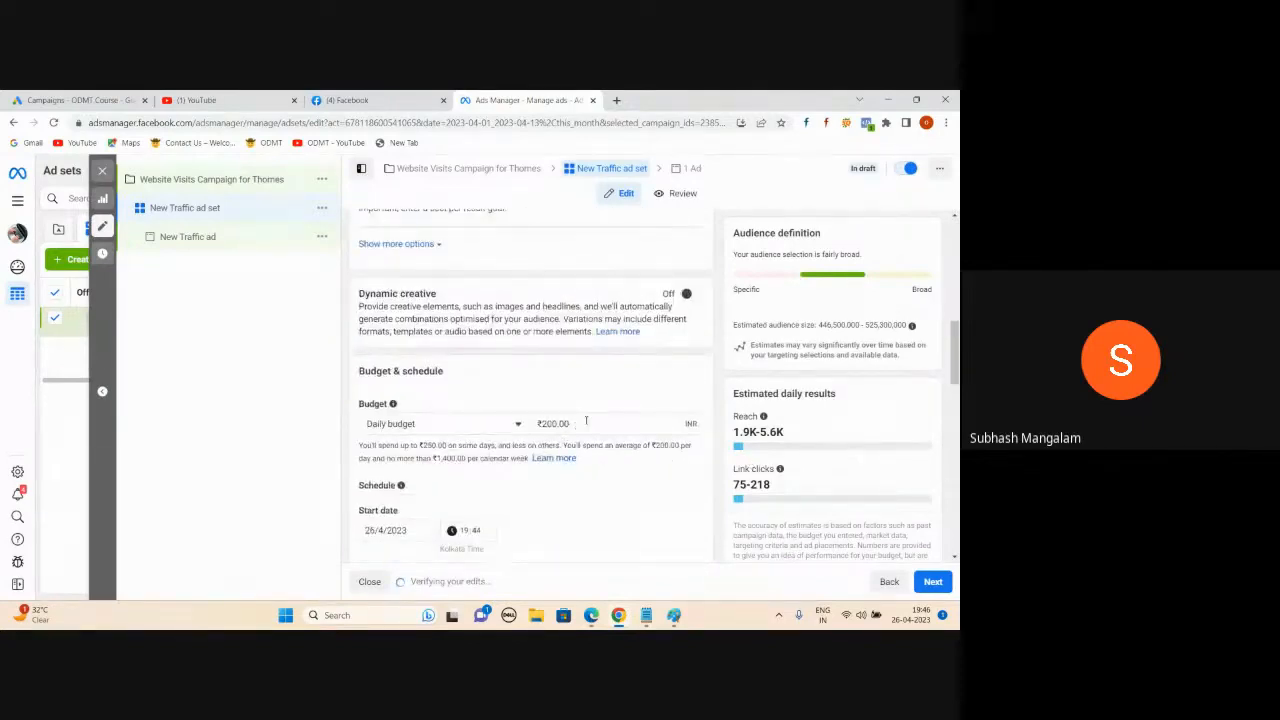
left_click(586, 421)
type("500")
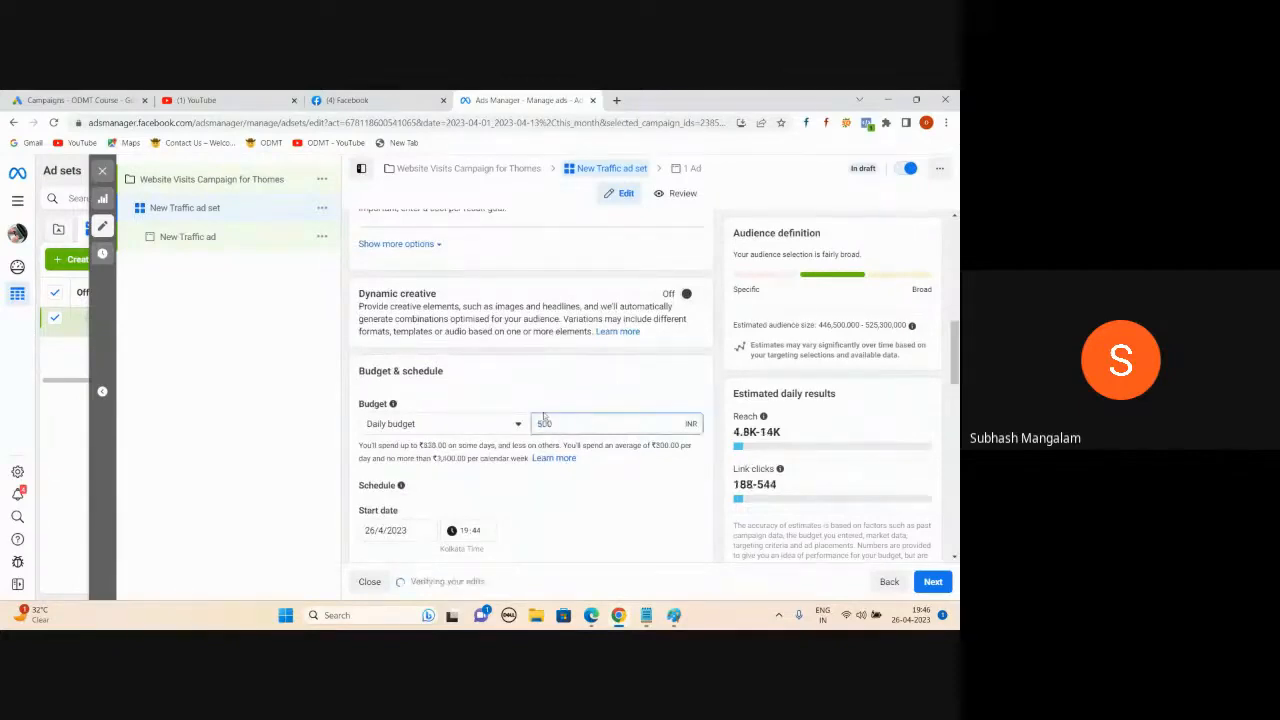
left_click(329, 390)
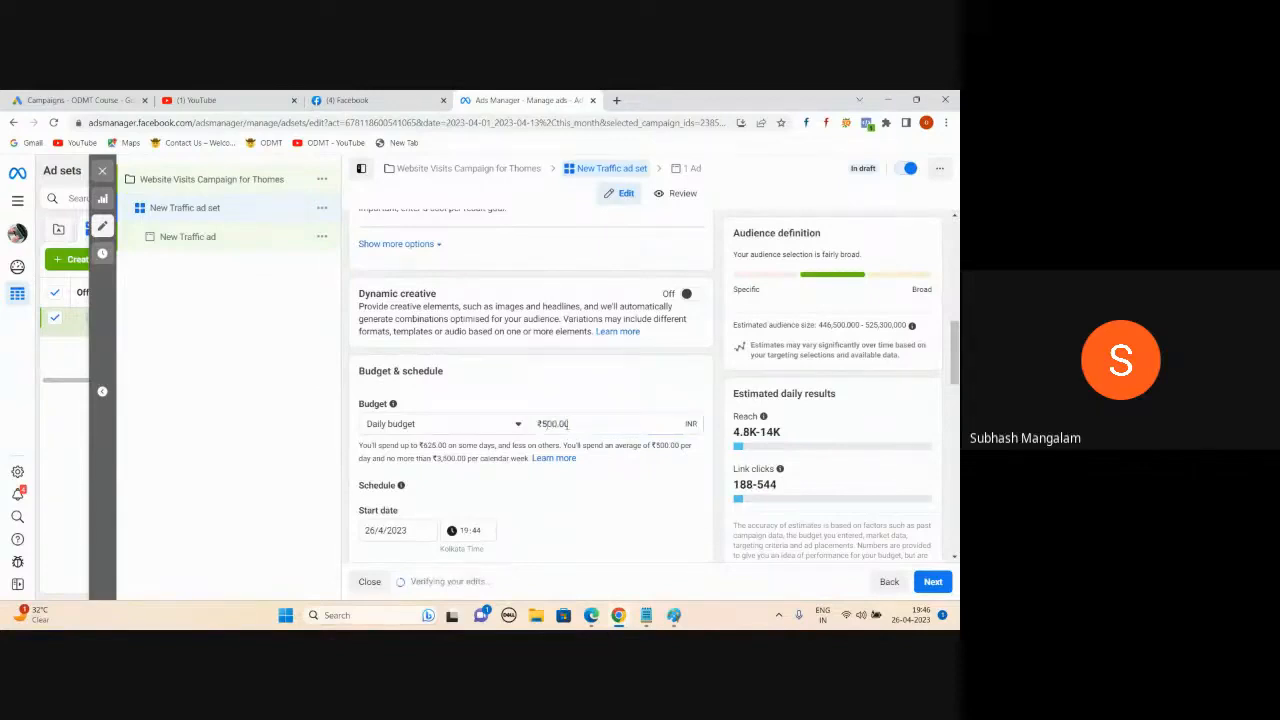
scroll(567, 430, "down", 2)
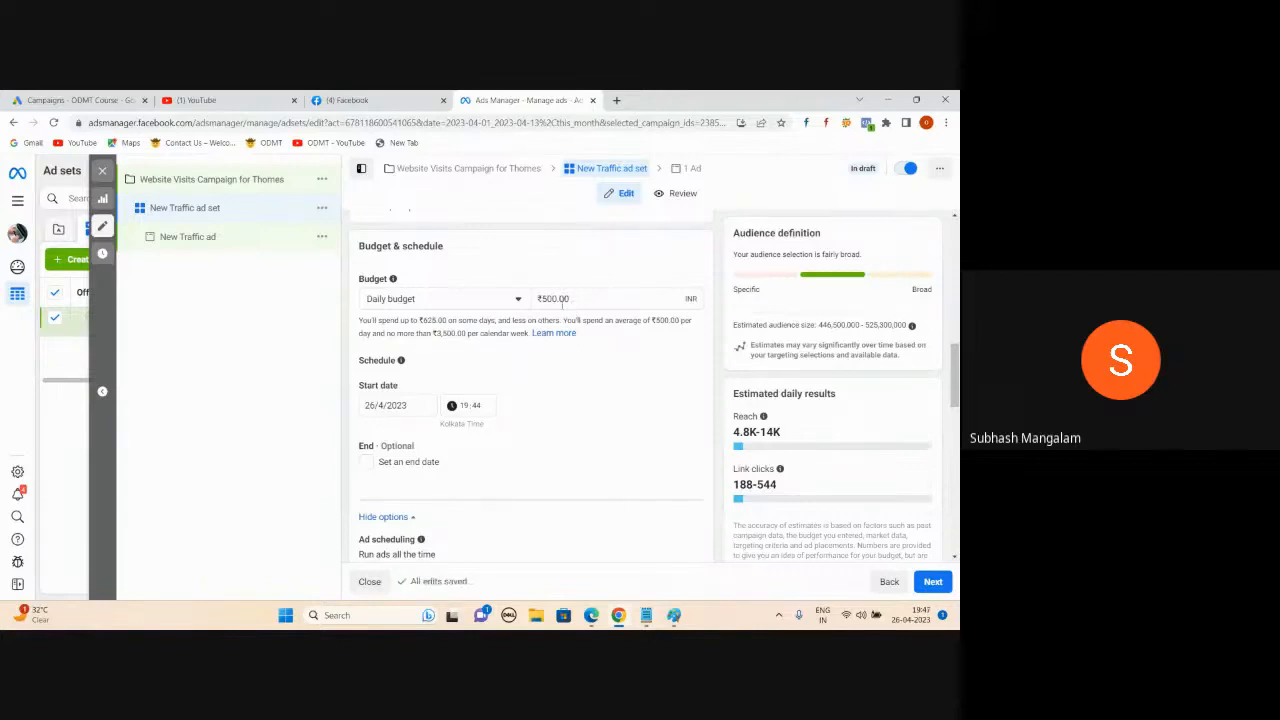
- Remove India from Locations and add the Hyderabad place suggestion, dismissing the link clicks note
scroll(535, 376, "down", 2)
scroll(515, 330, "down", 1)
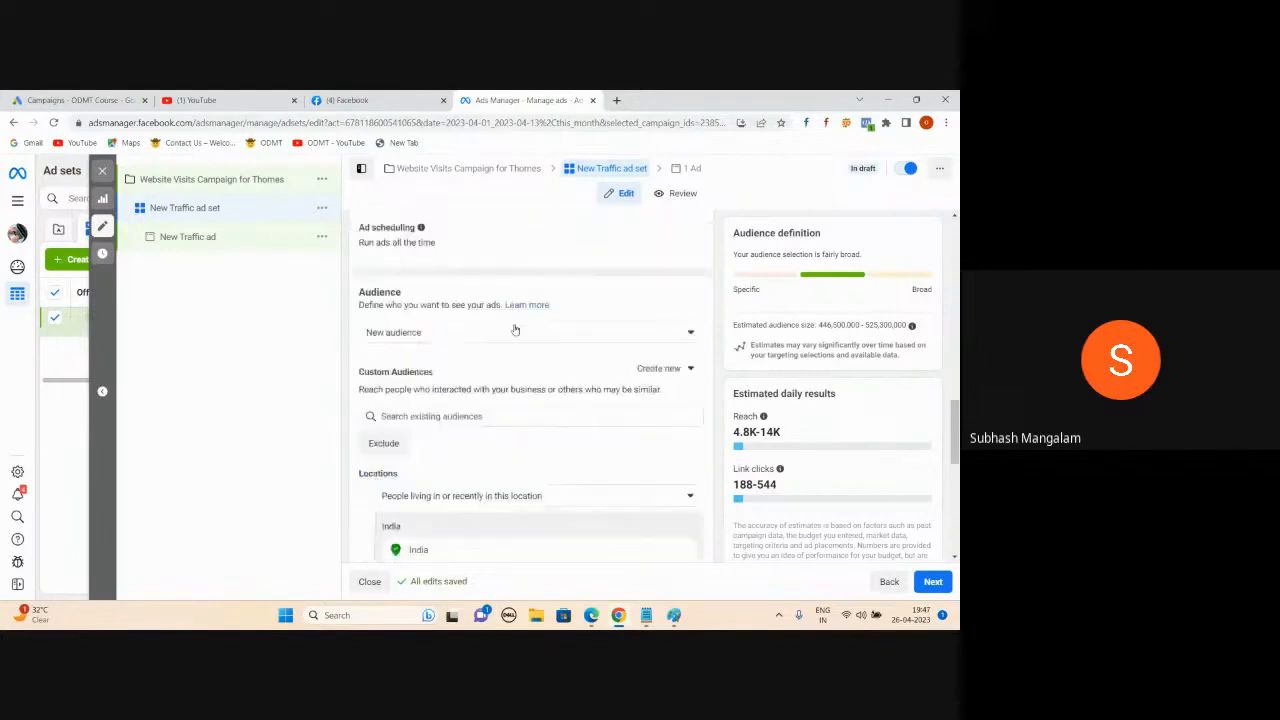
scroll(515, 330, "down", 1)
scroll(477, 357, "down", 2)
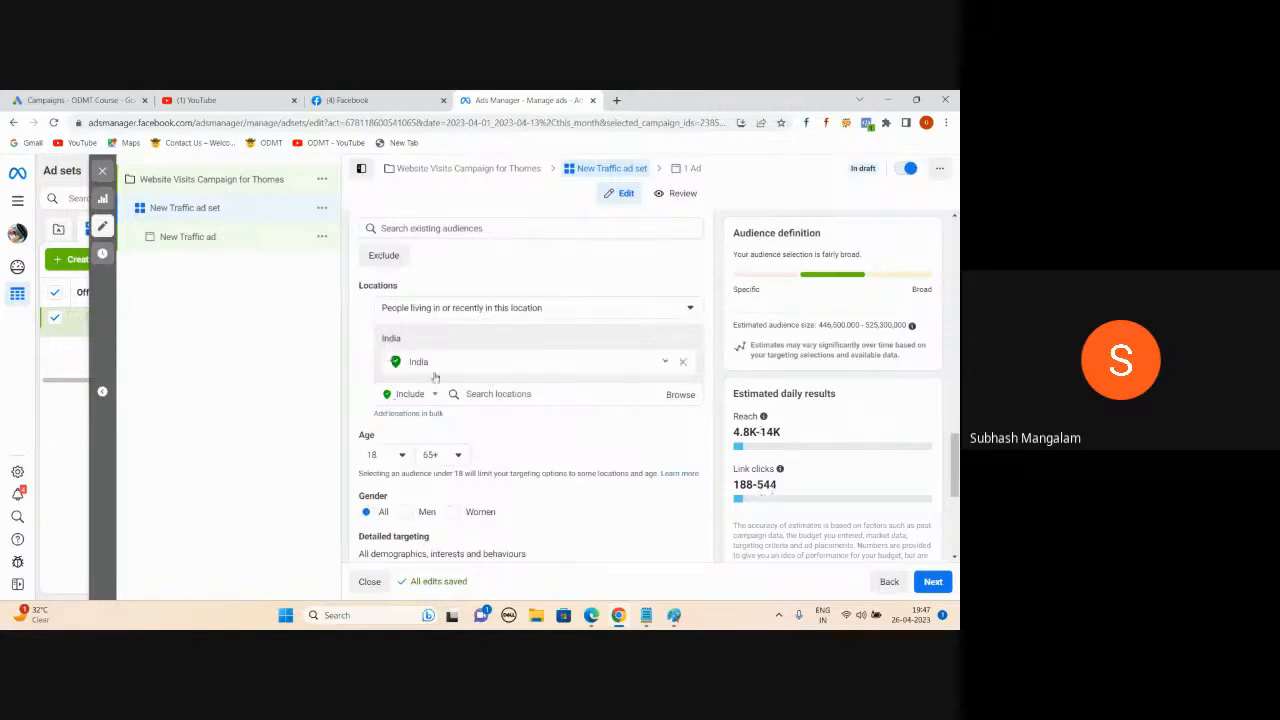
left_click(683, 362)
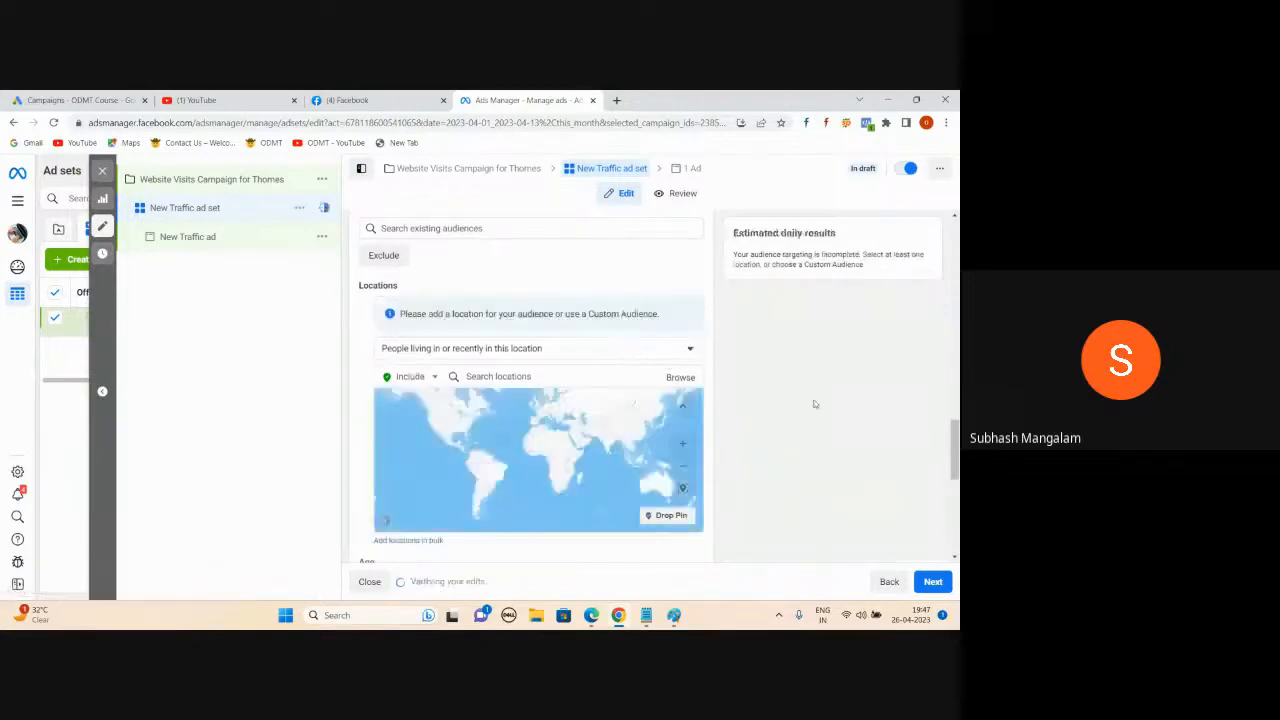
left_click(516, 377)
type("Nederabad")
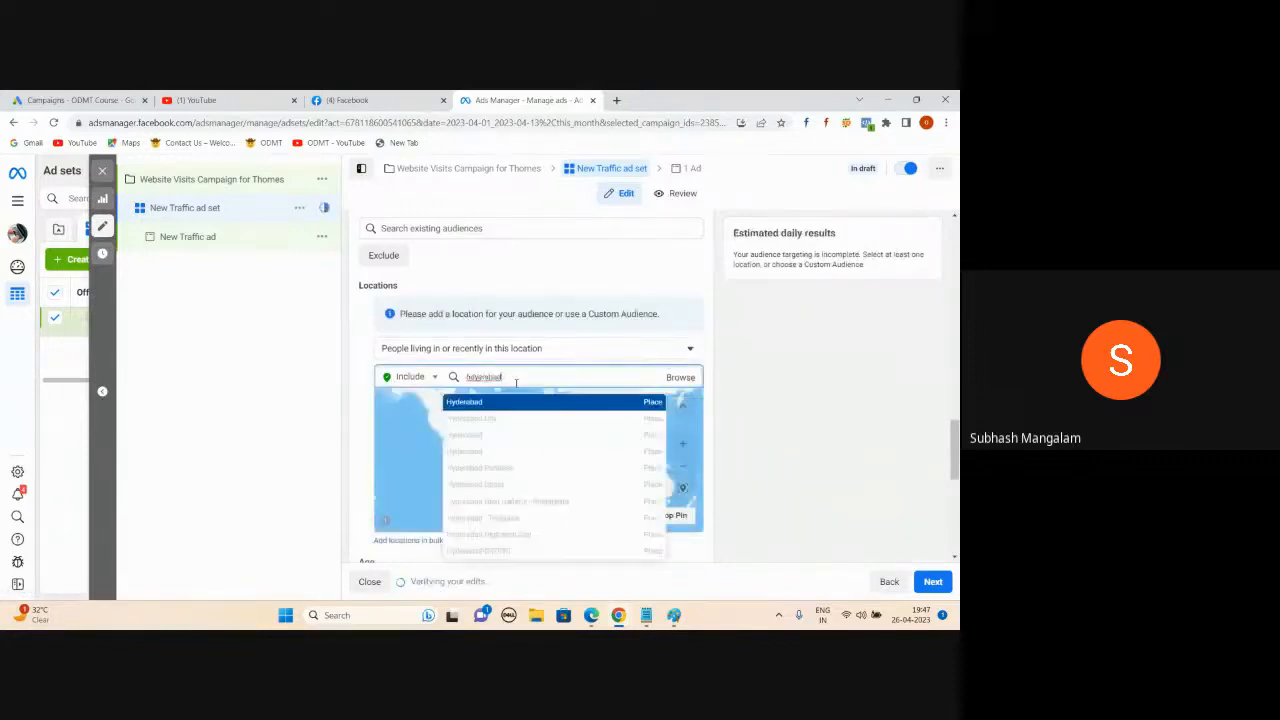
left_click(647, 407)
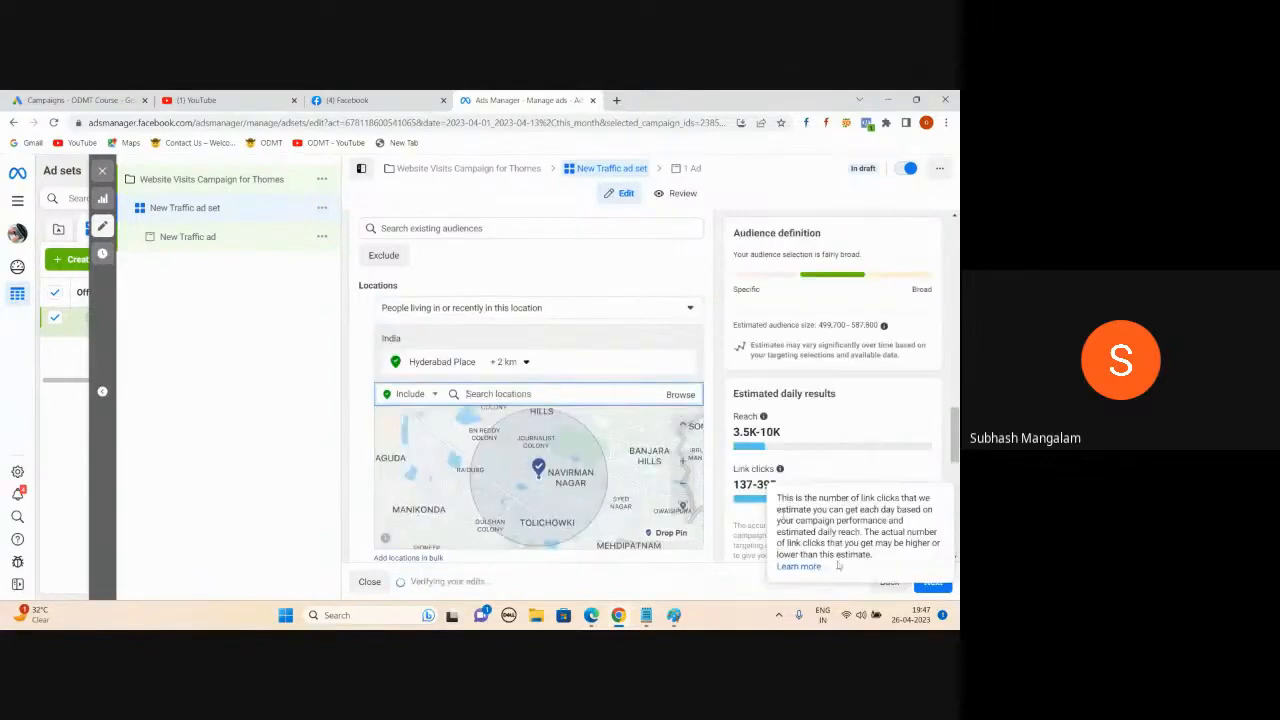
left_click(775, 532)
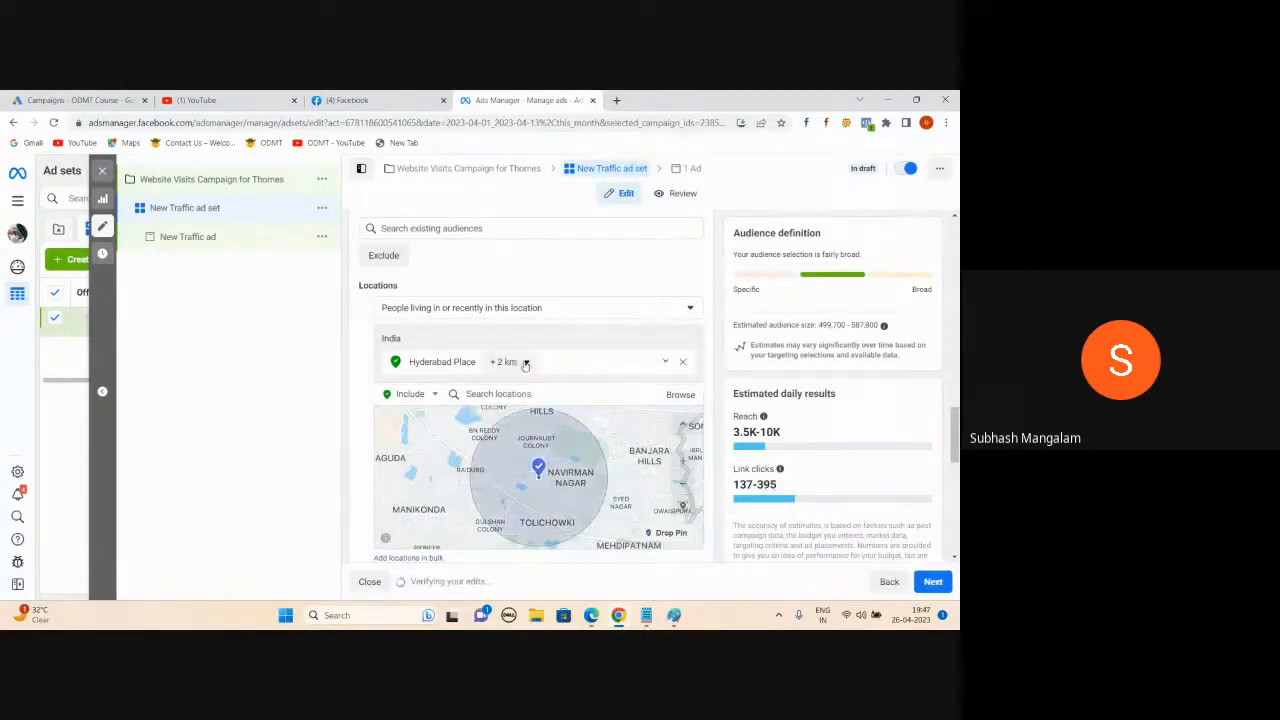
- Widen the Hyderabad location radius from +2 km to +34 km
left_click(526, 363)
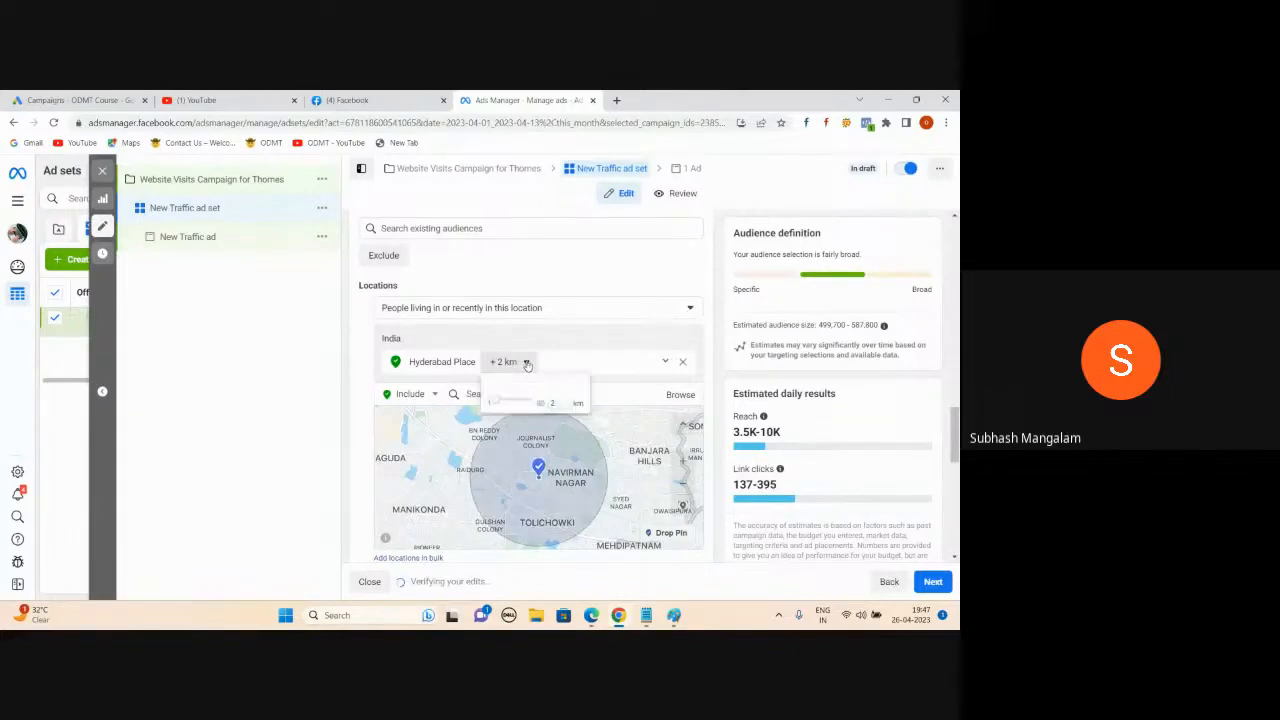
left_click_drag(496, 400, 517, 403)
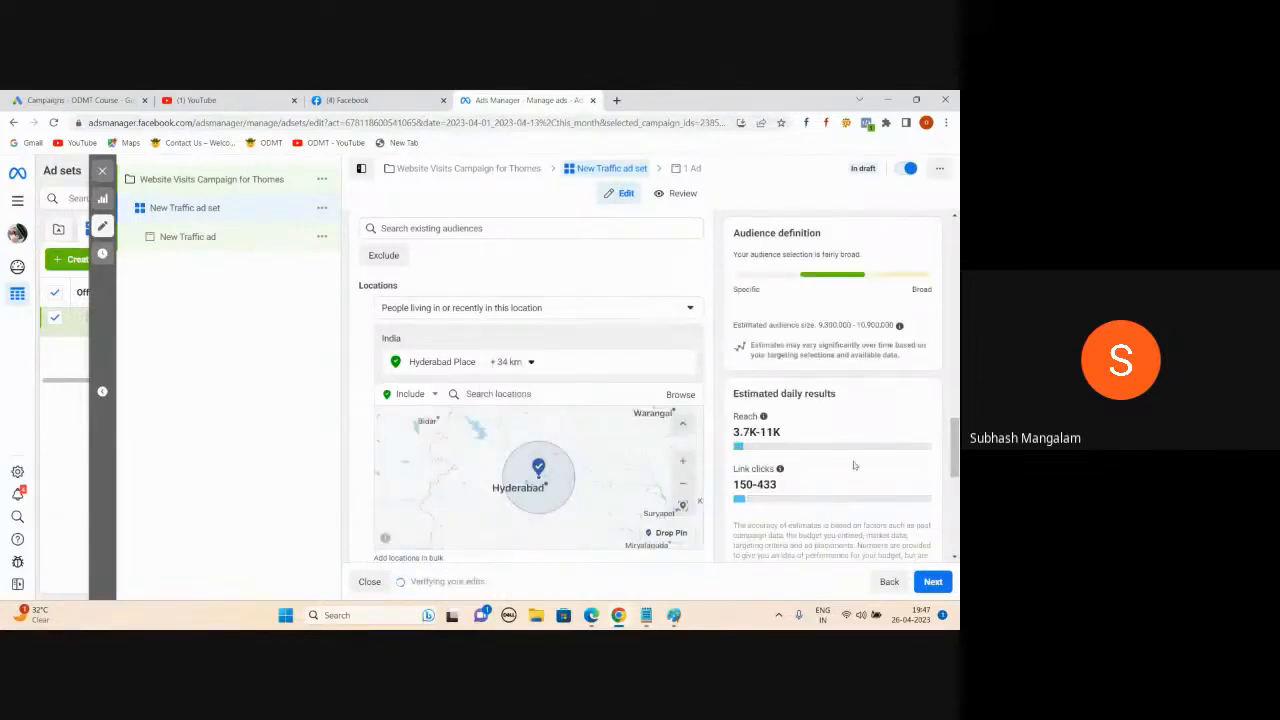
mouse_move(780, 469)
- Try 'People living in this location', then revert to 'People living in or recently in this location'
left_click(689, 311)
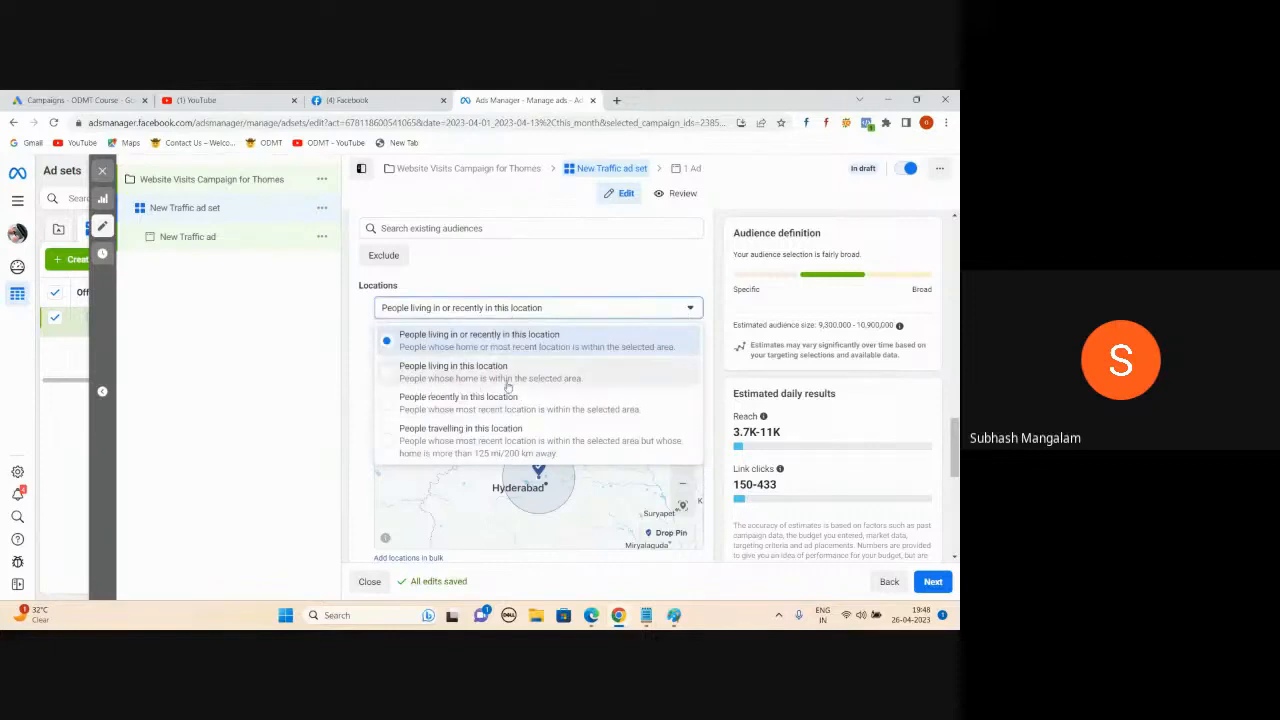
left_click(398, 375)
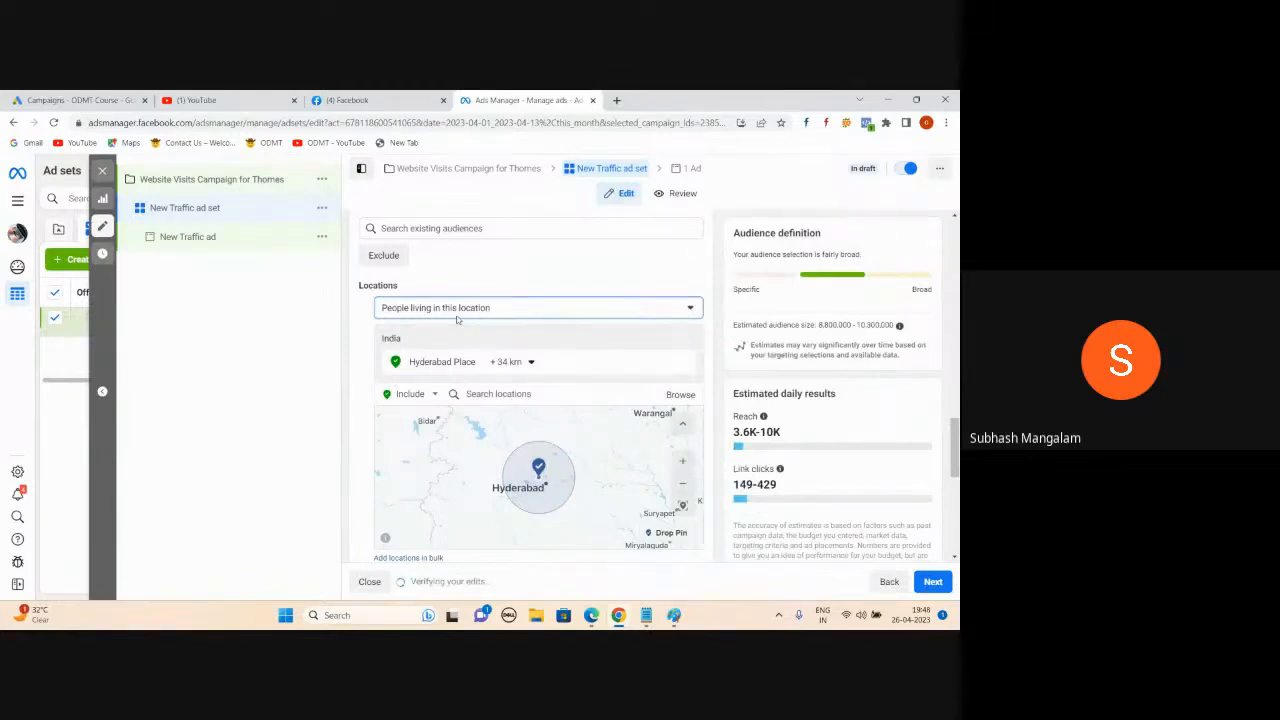
left_click(688, 312)
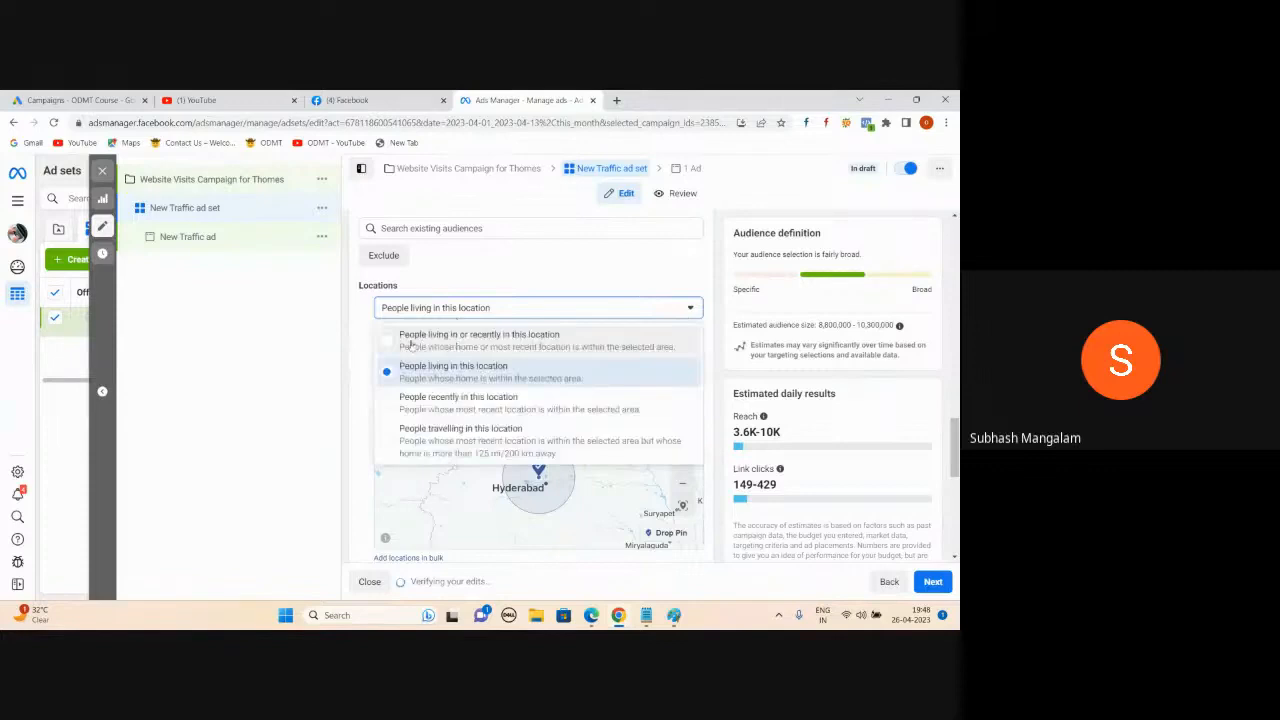
left_click(479, 340)
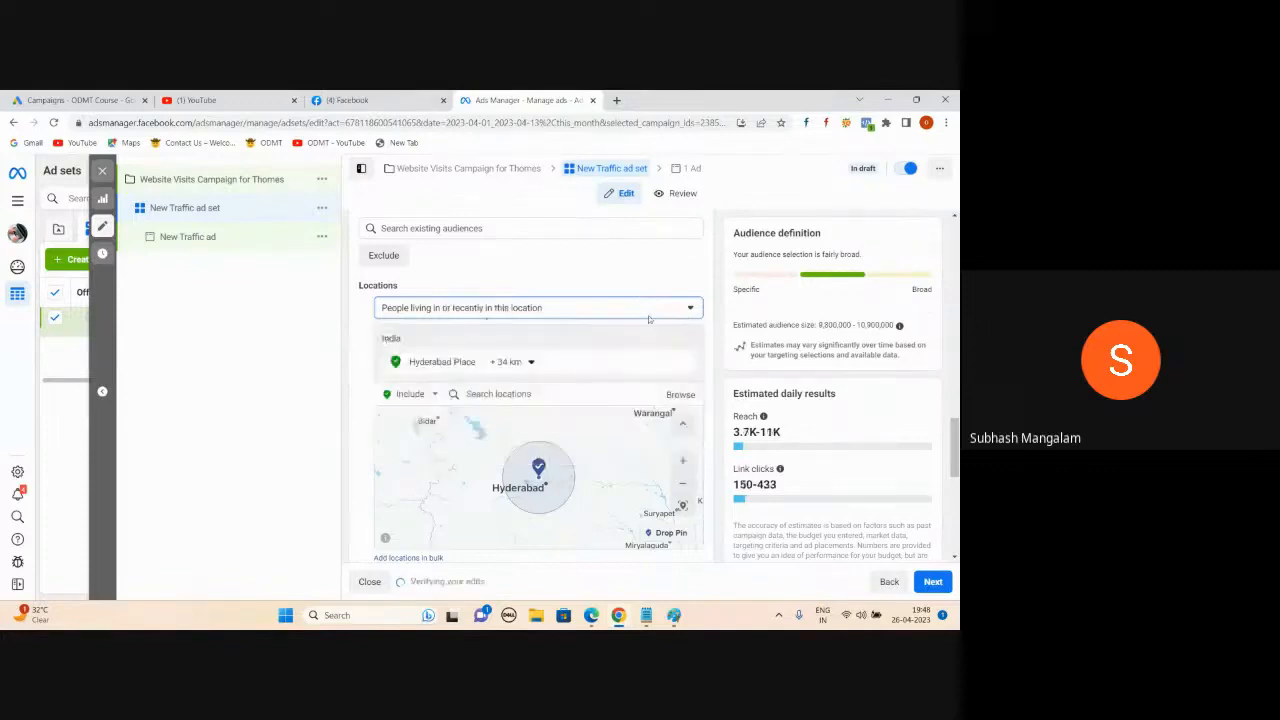
- Reopen the location-type list to compare options, then bring the Google Meet call forward
left_click(684, 309)
left_click(680, 311)
left_click(680, 311)
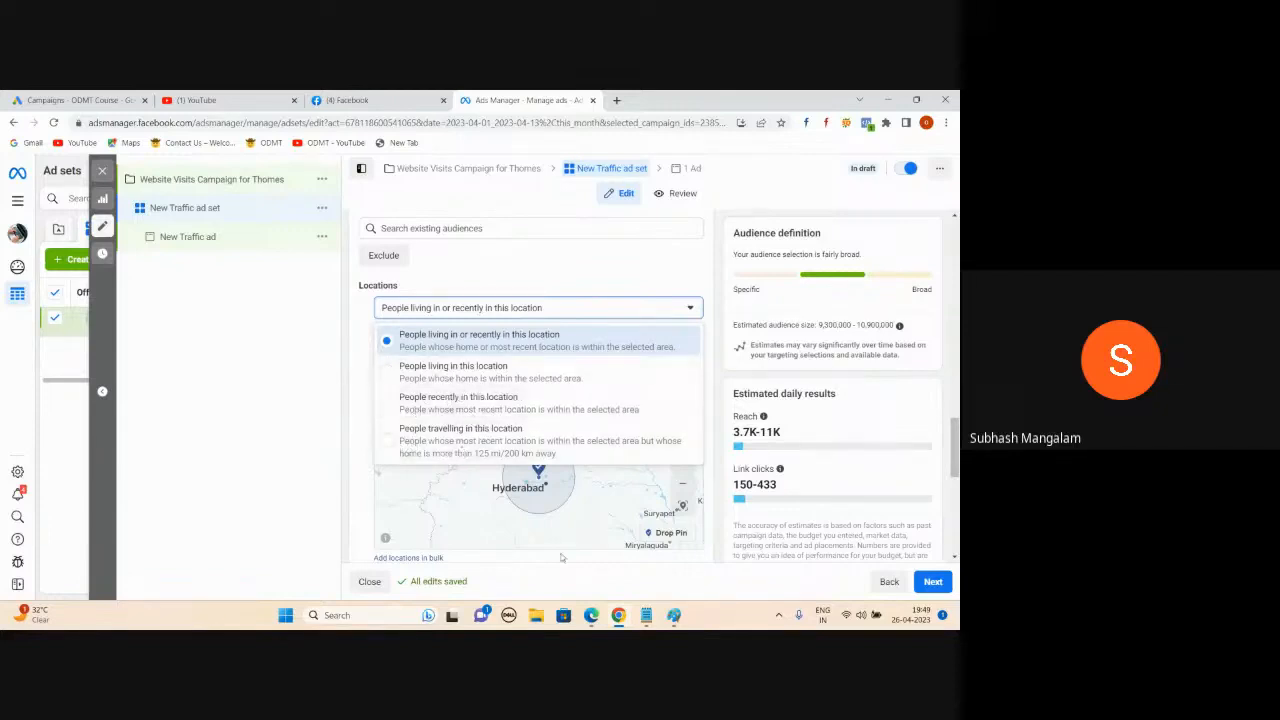
mouse_move(593, 616)
left_click(590, 555)
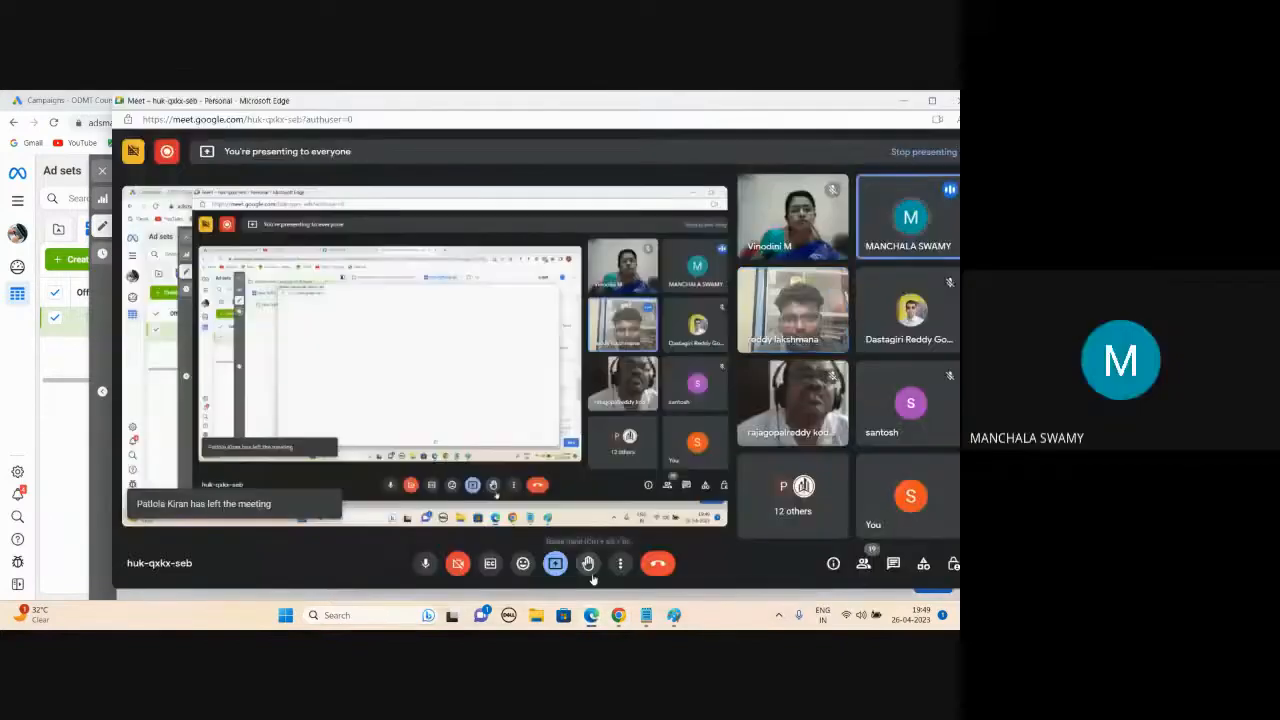
- Minimise Google Meet and set the location type to 'People living in this location'
left_click(903, 104)
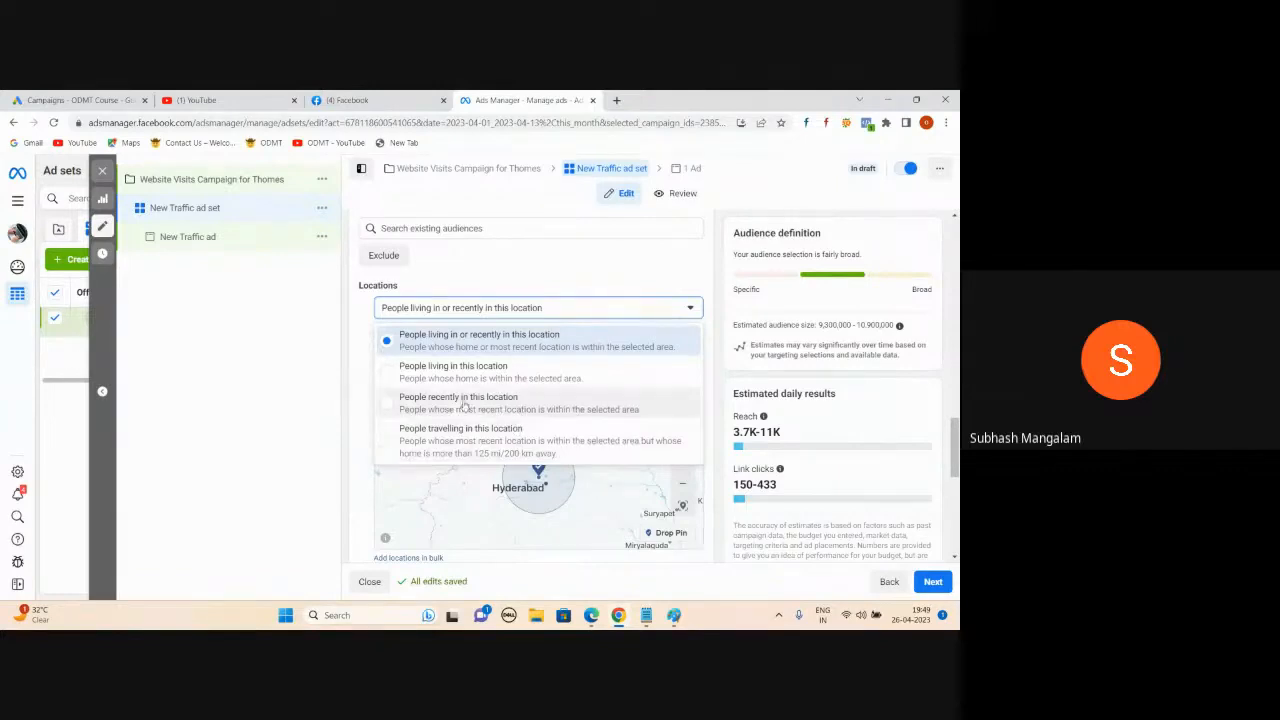
left_click(389, 375)
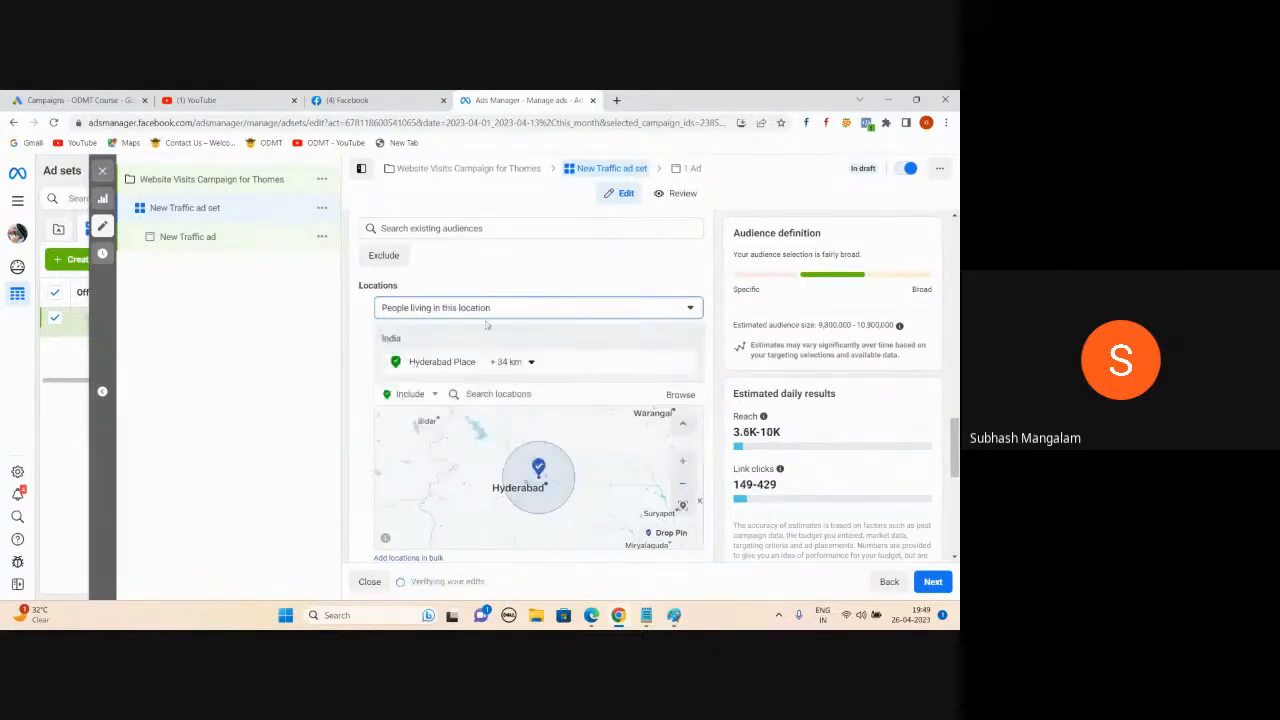
mouse_move(591, 616)
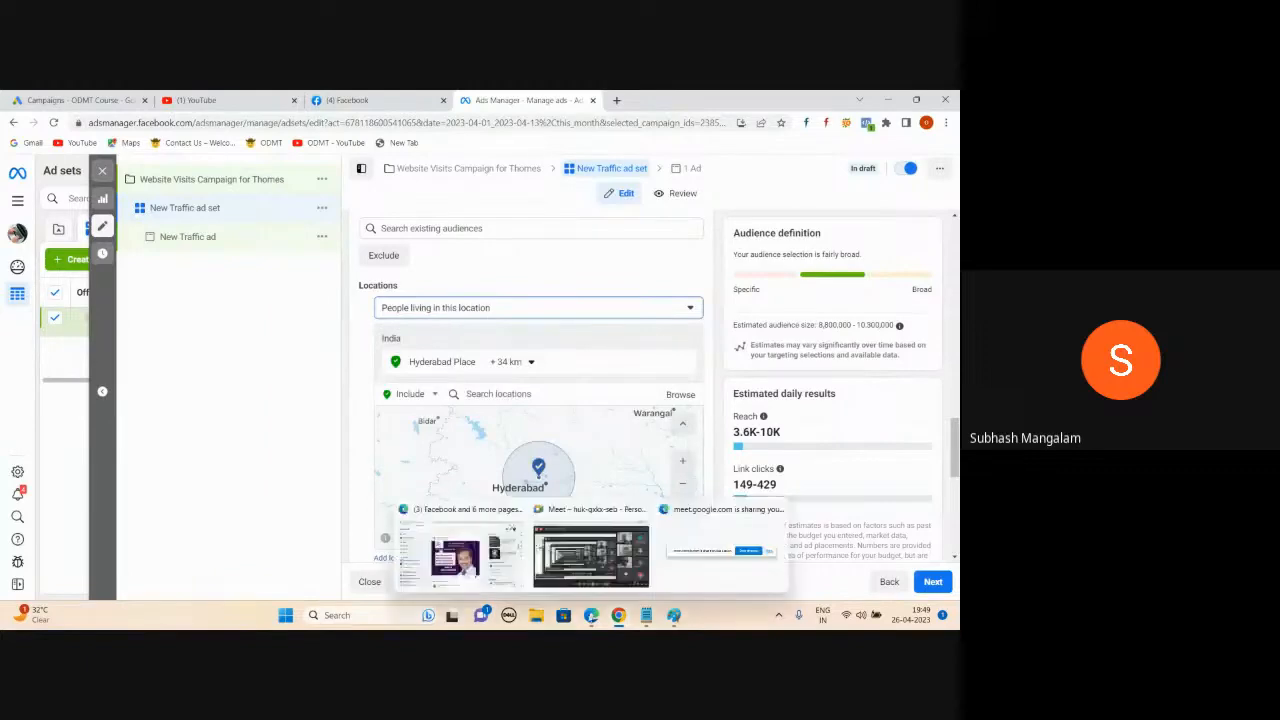
left_click(598, 550)
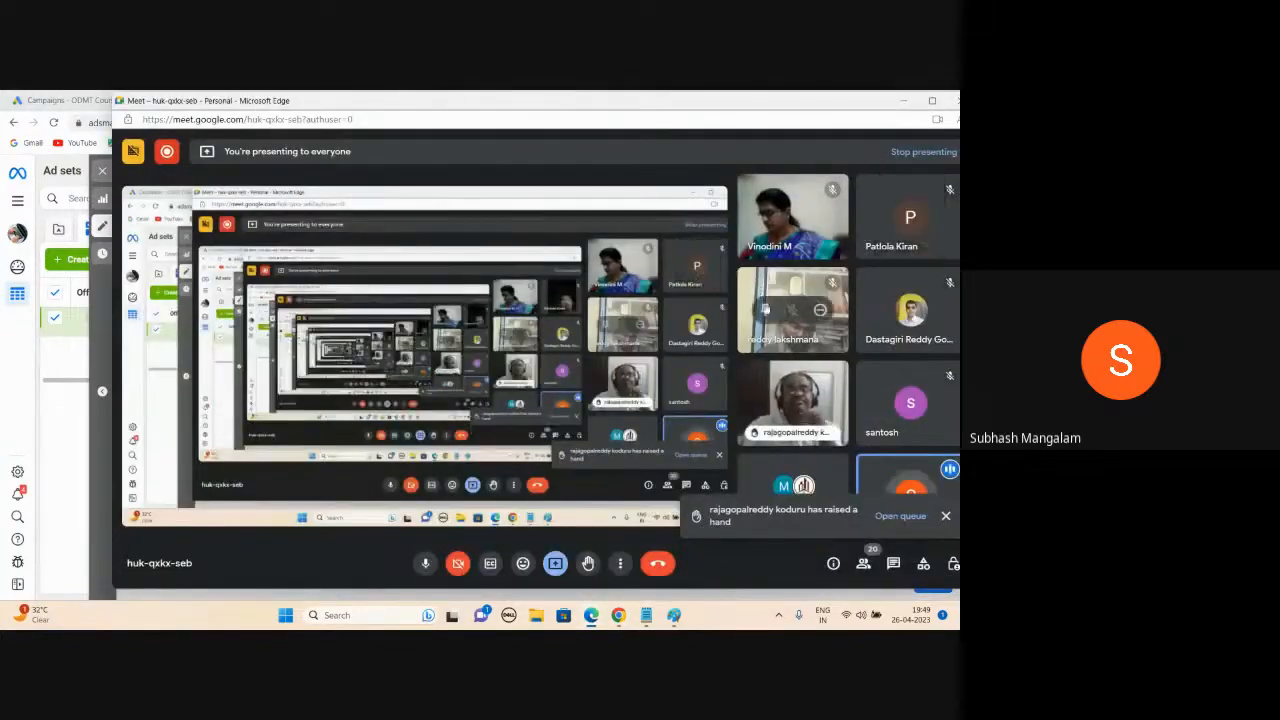
left_click(903, 101)
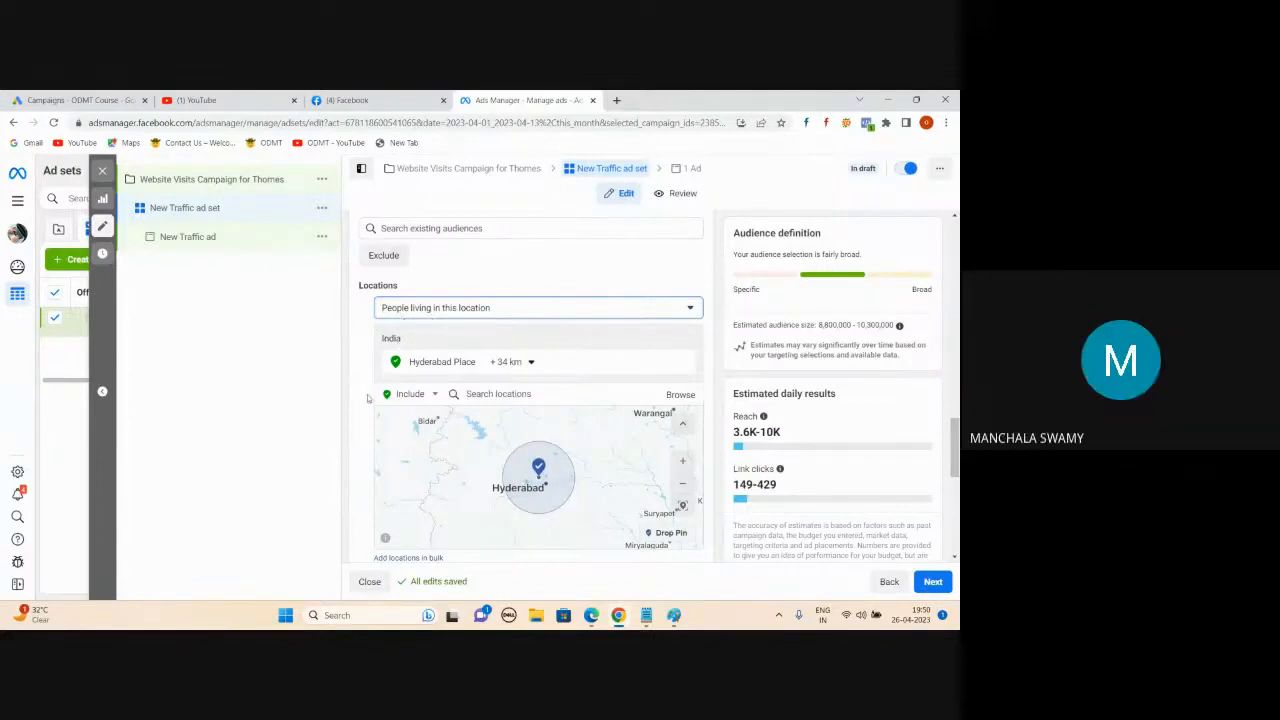
- Set the age range to 30 minimum and 55 maximum, and choose Men as the gender
scroll(365, 400, "down", 1)
scroll(361, 401, "down", 1)
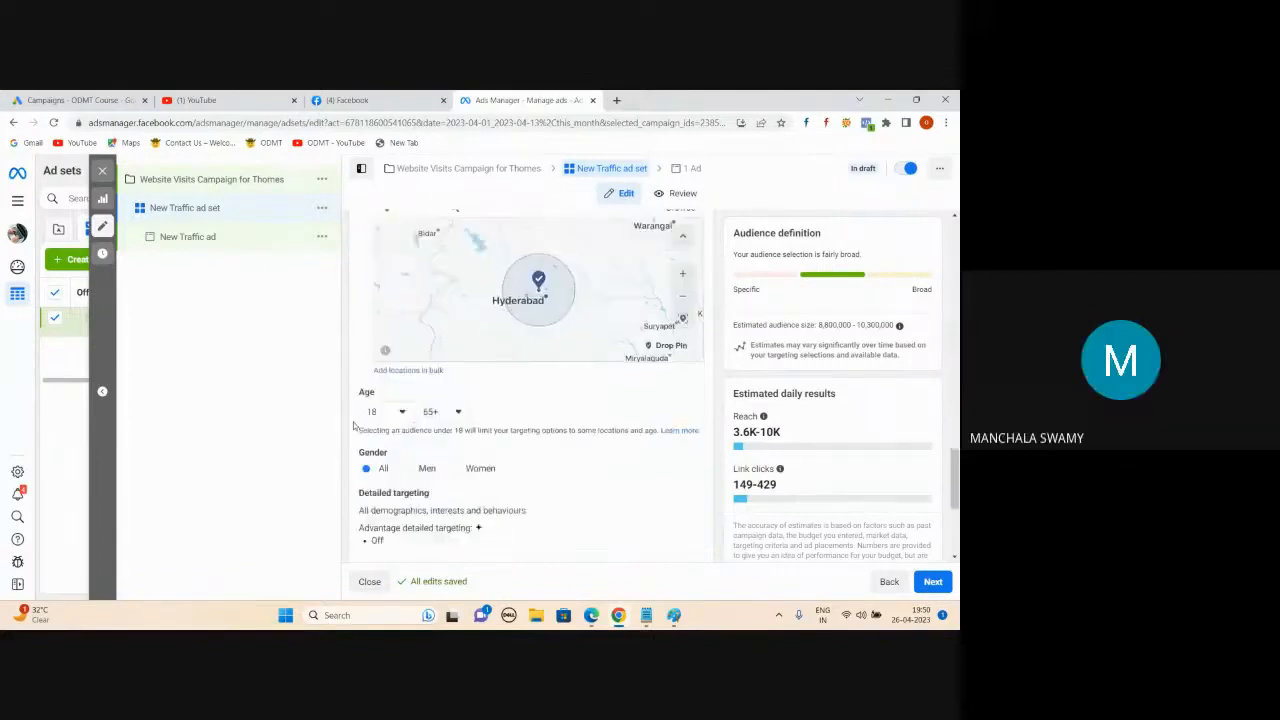
left_click(403, 412)
scroll(380, 497, "down", 3)
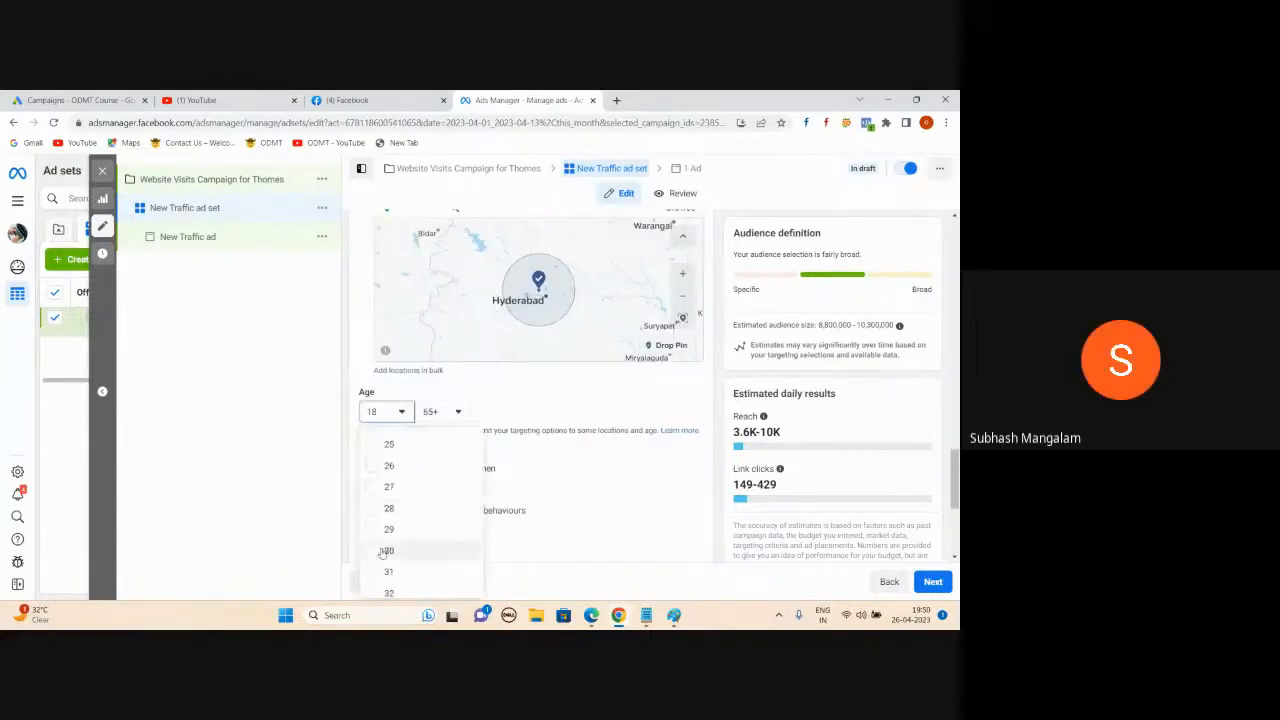
left_click(377, 497)
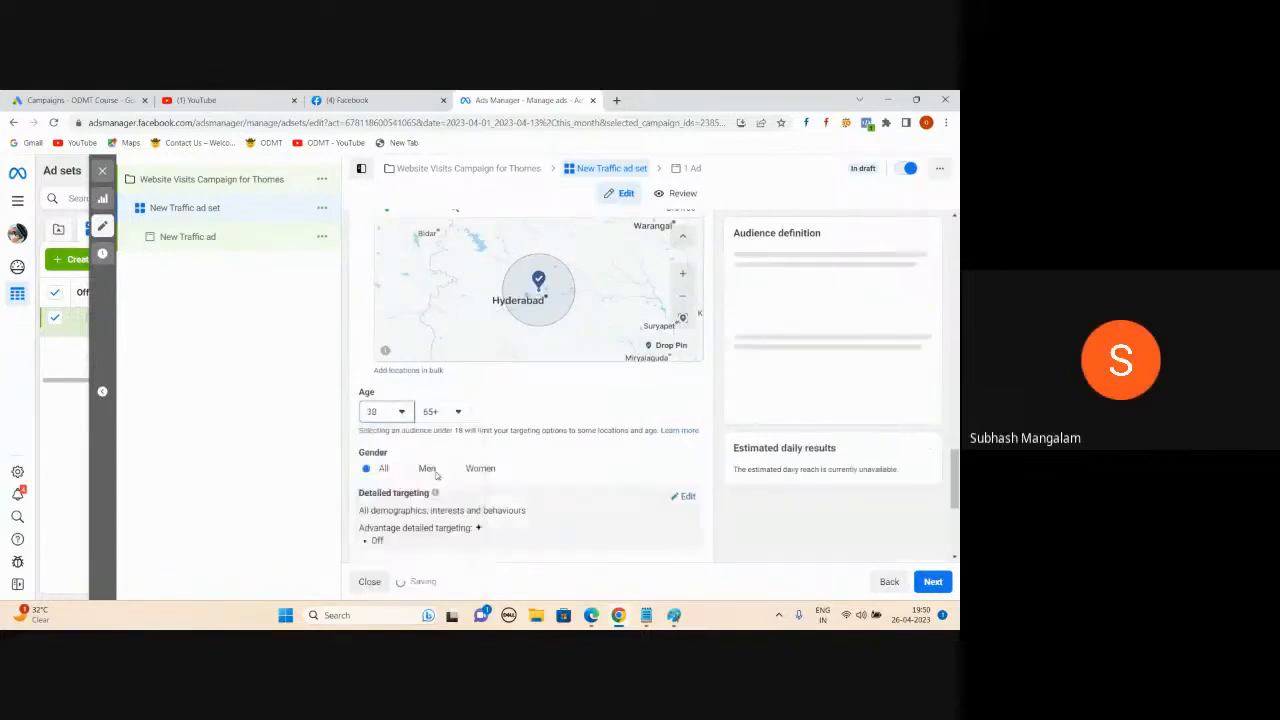
left_click(442, 411)
scroll(450, 500, "up", 3)
left_click(432, 499)
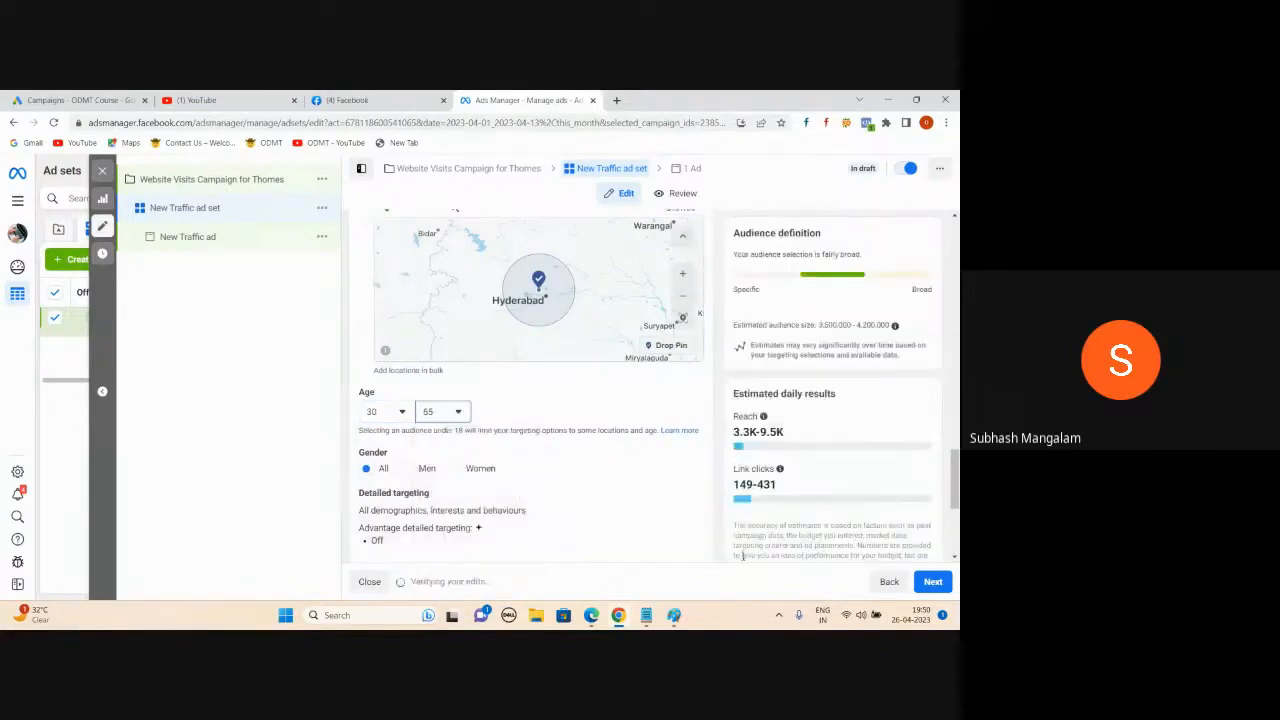
left_click(413, 474)
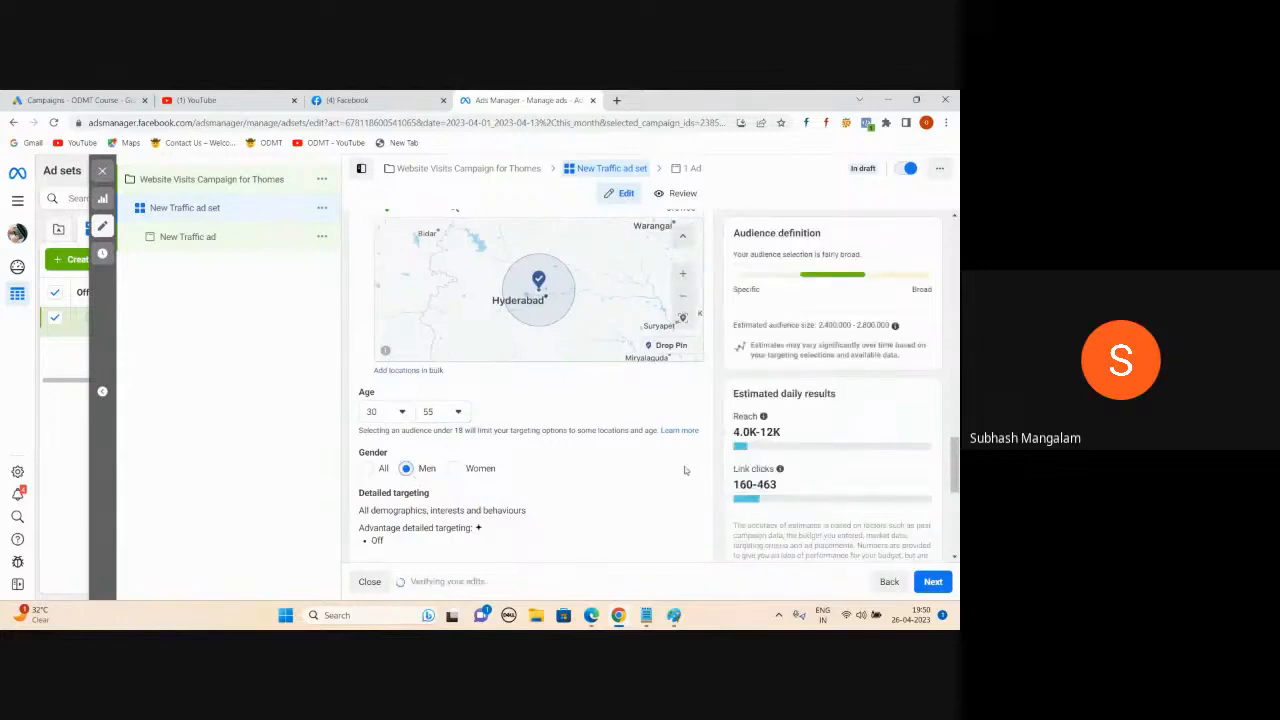
scroll(685, 470, "down", 2)
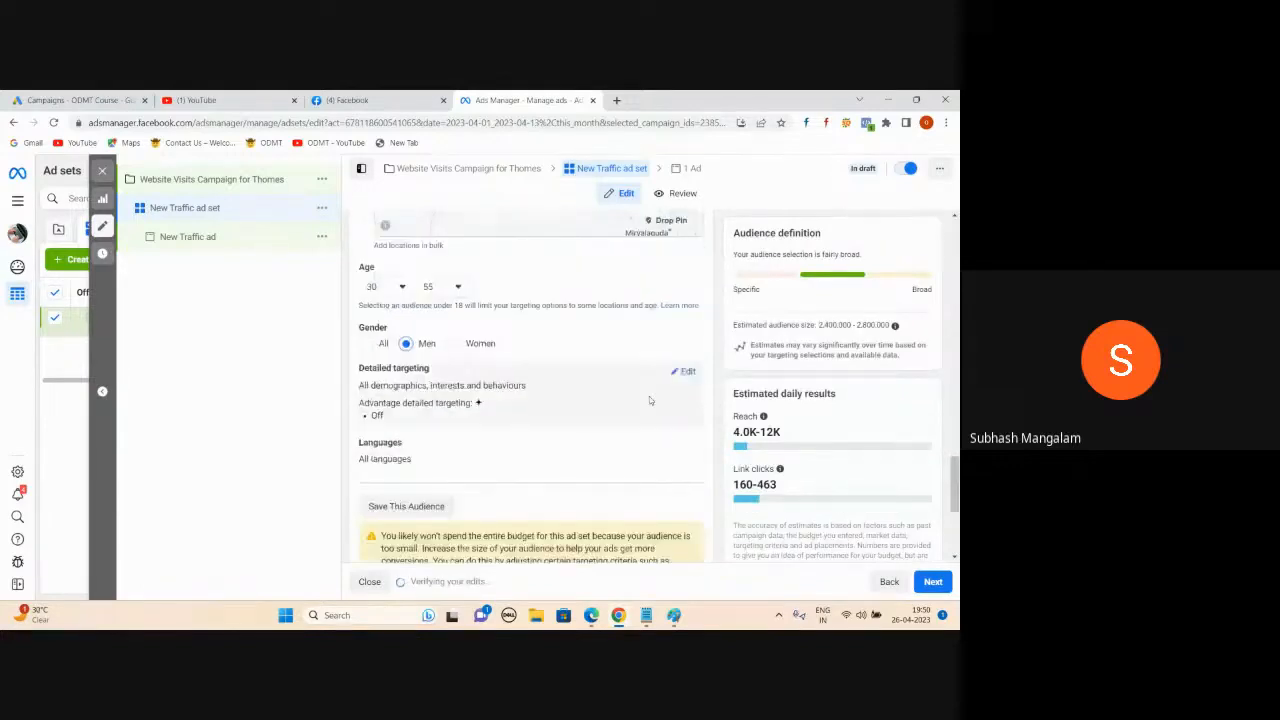
scroll(614, 440, "up", 3)
scroll(613, 439, "up", 2)
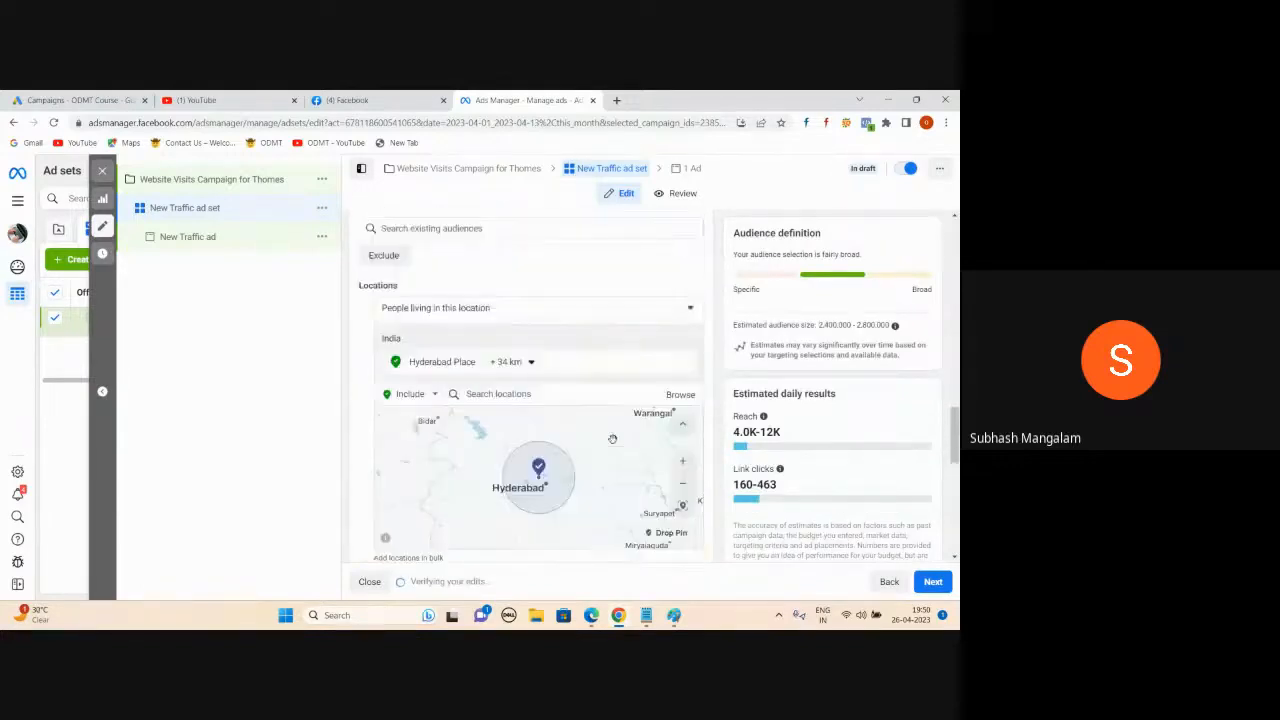
scroll(472, 385, "down", 3)
scroll(510, 404, "down", 1)
scroll(520, 400, "down", 1)
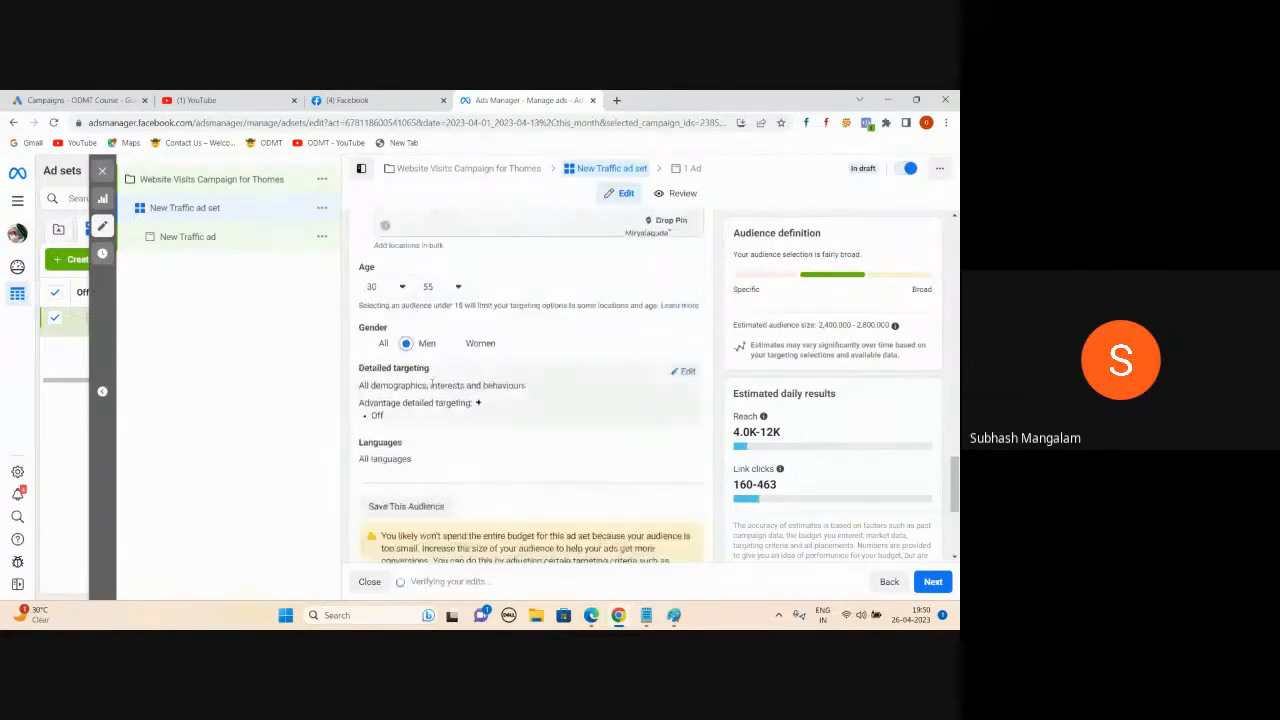
scroll(480, 420, "up", 2)
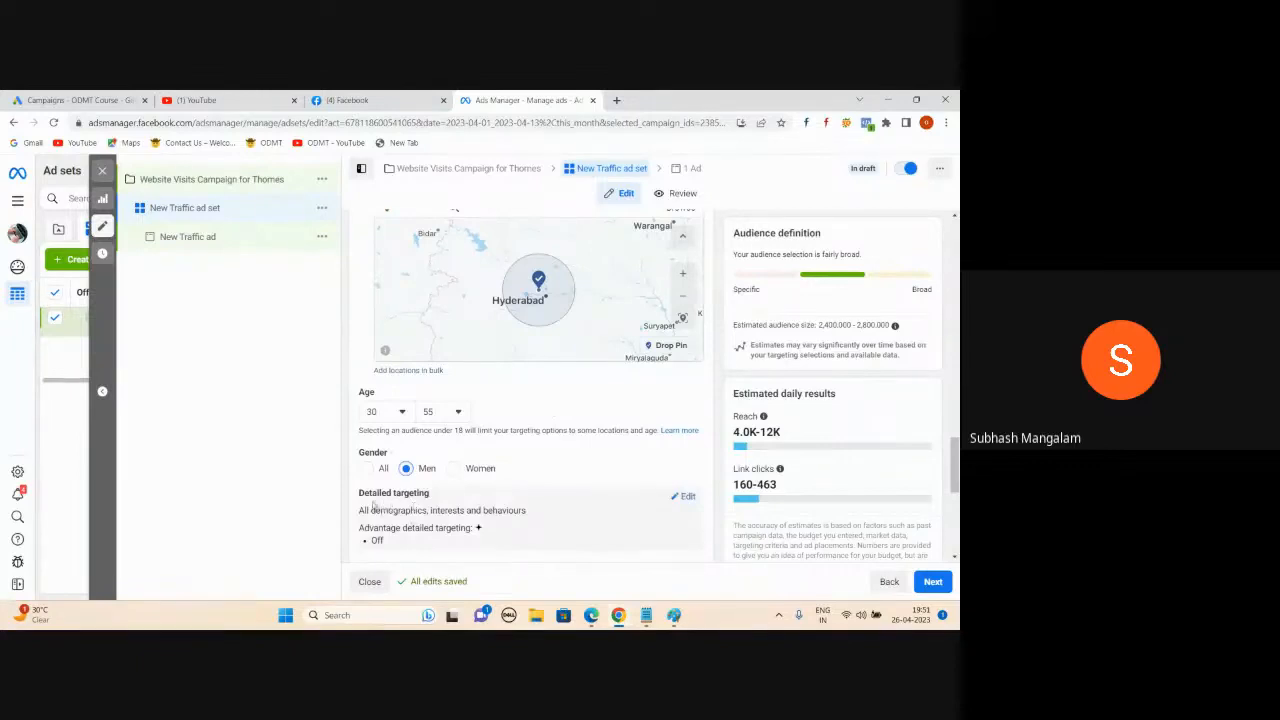
scroll(432, 500, "down", 1)
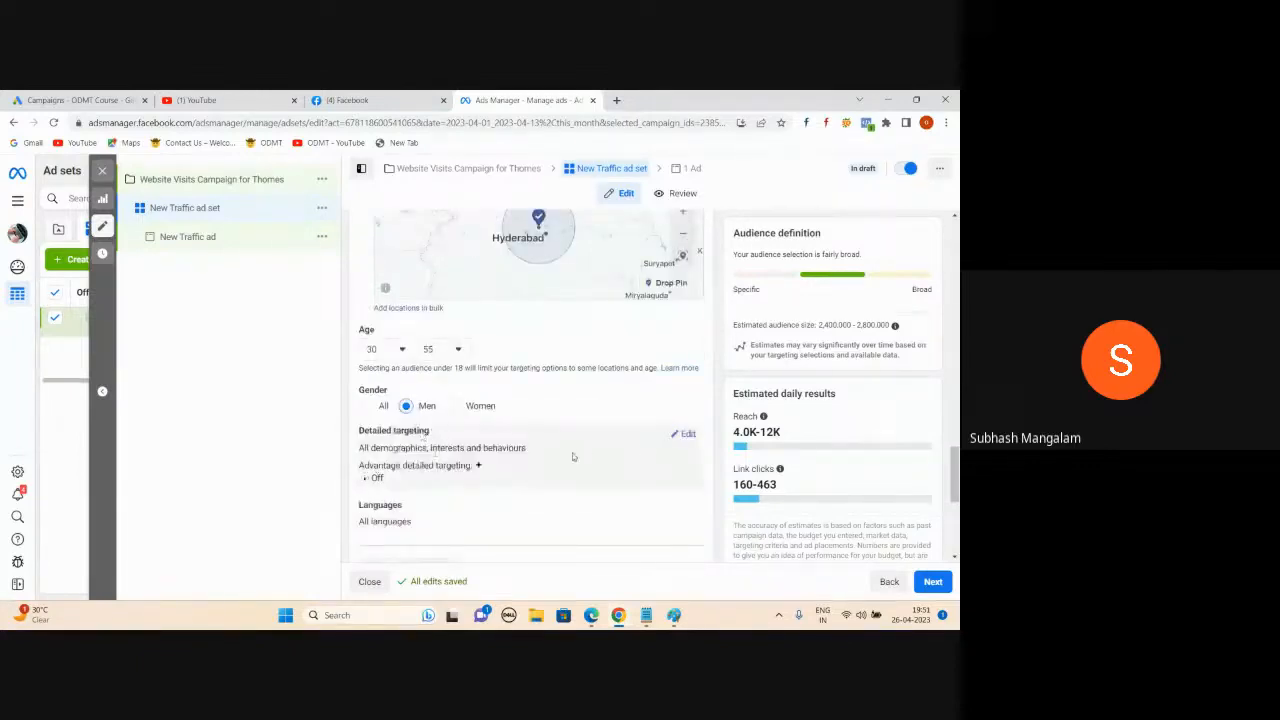
- Search Detailed targeting for 'real estate', browse the suggestions without adding any, then refocus the search box
left_click(686, 438)
scroll(617, 405, "down", 1)
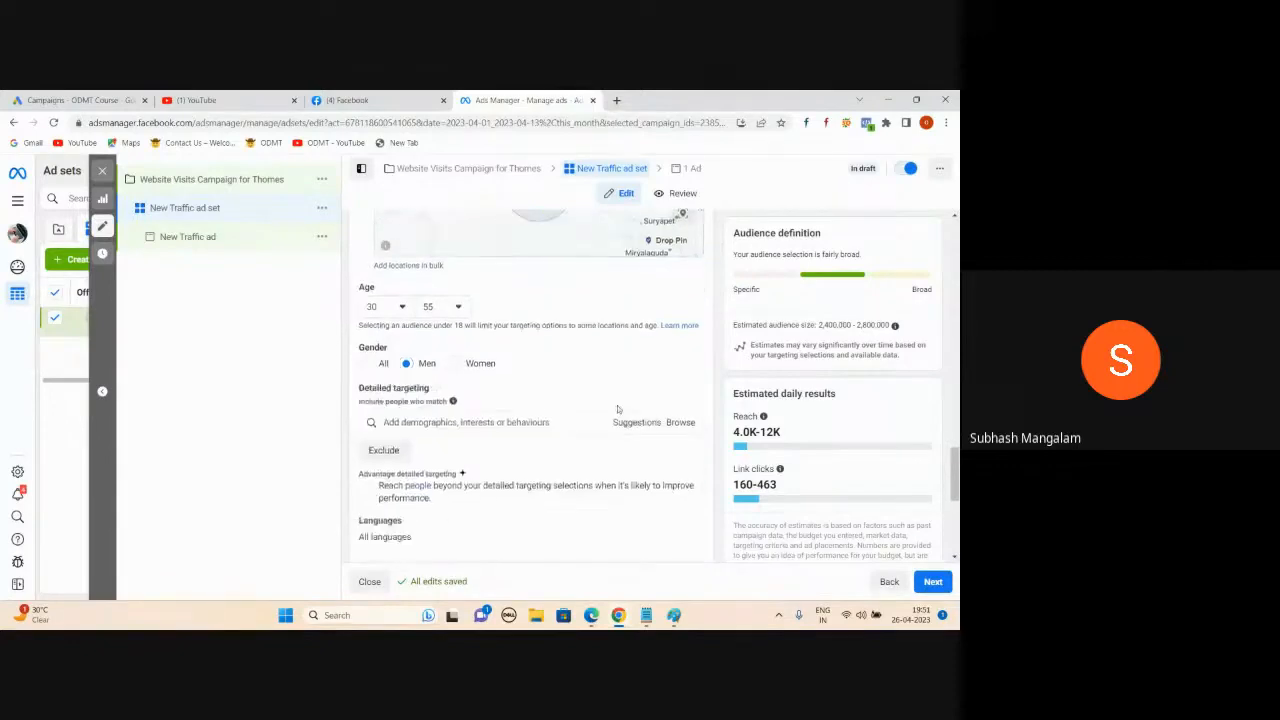
left_click(459, 402)
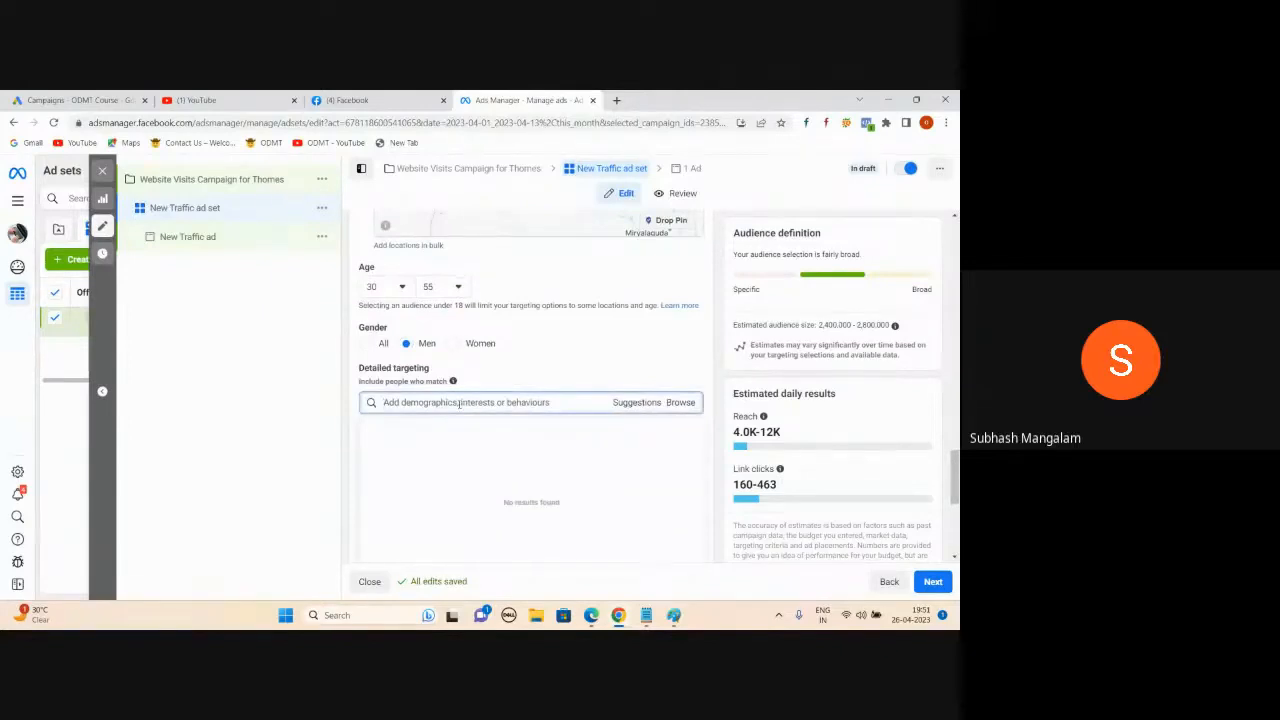
type("real estate")
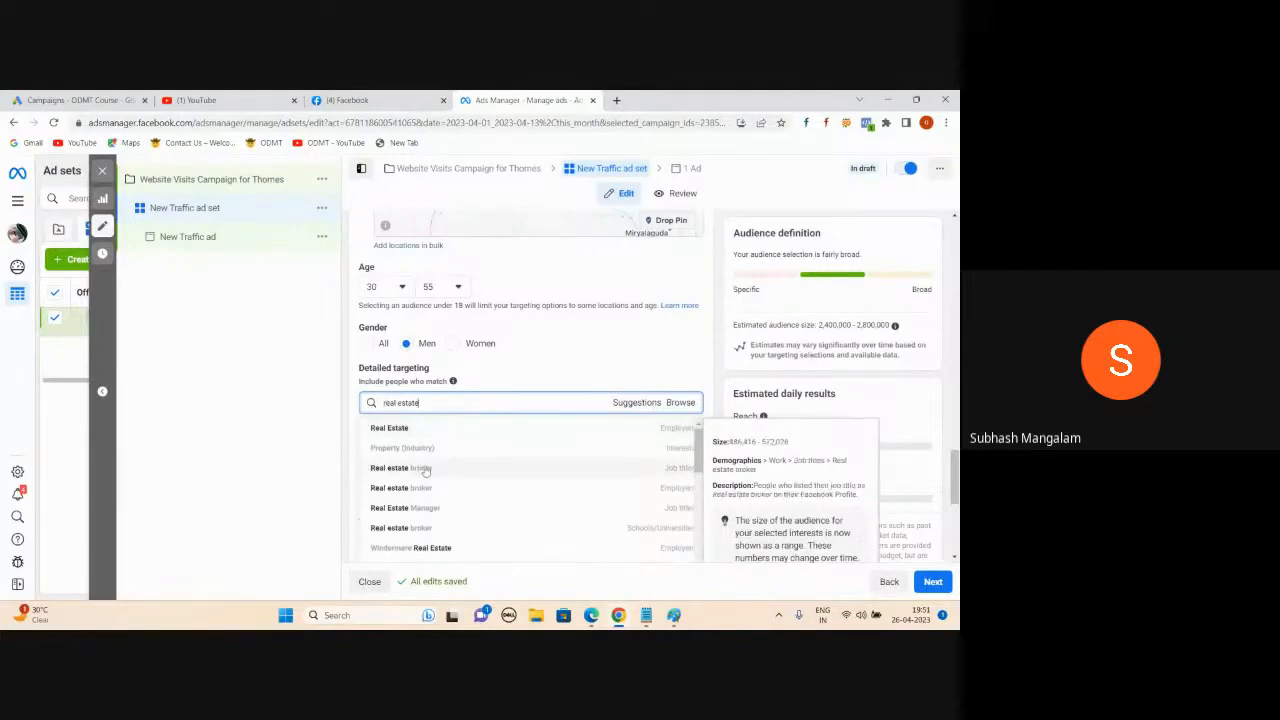
scroll(440, 500, "down", 2)
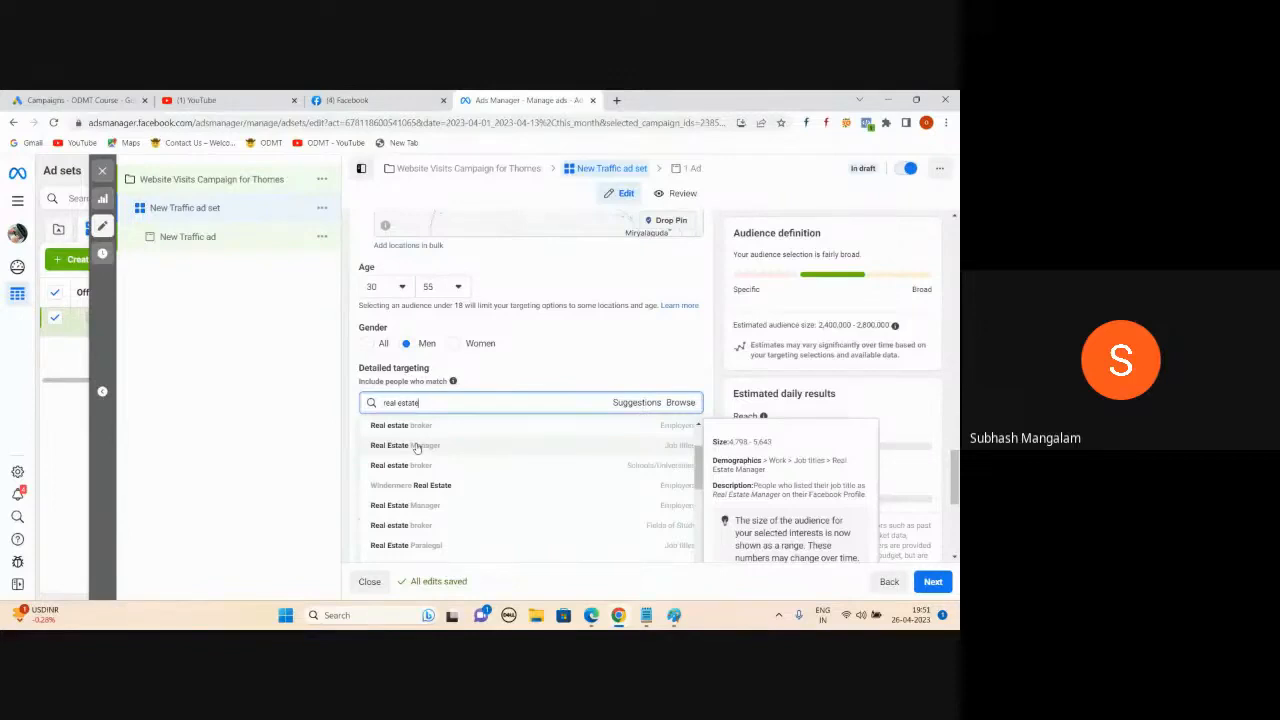
scroll(420, 447, "down", 5)
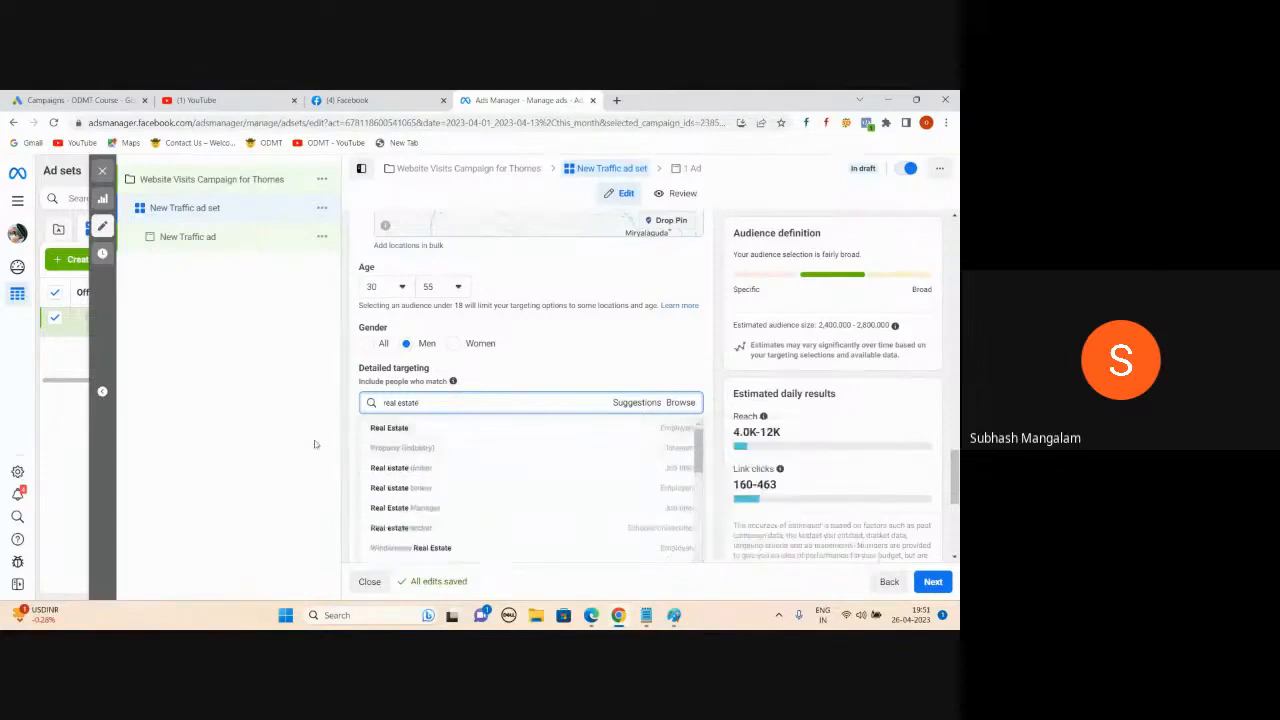
left_click(513, 418)
left_click(448, 403)
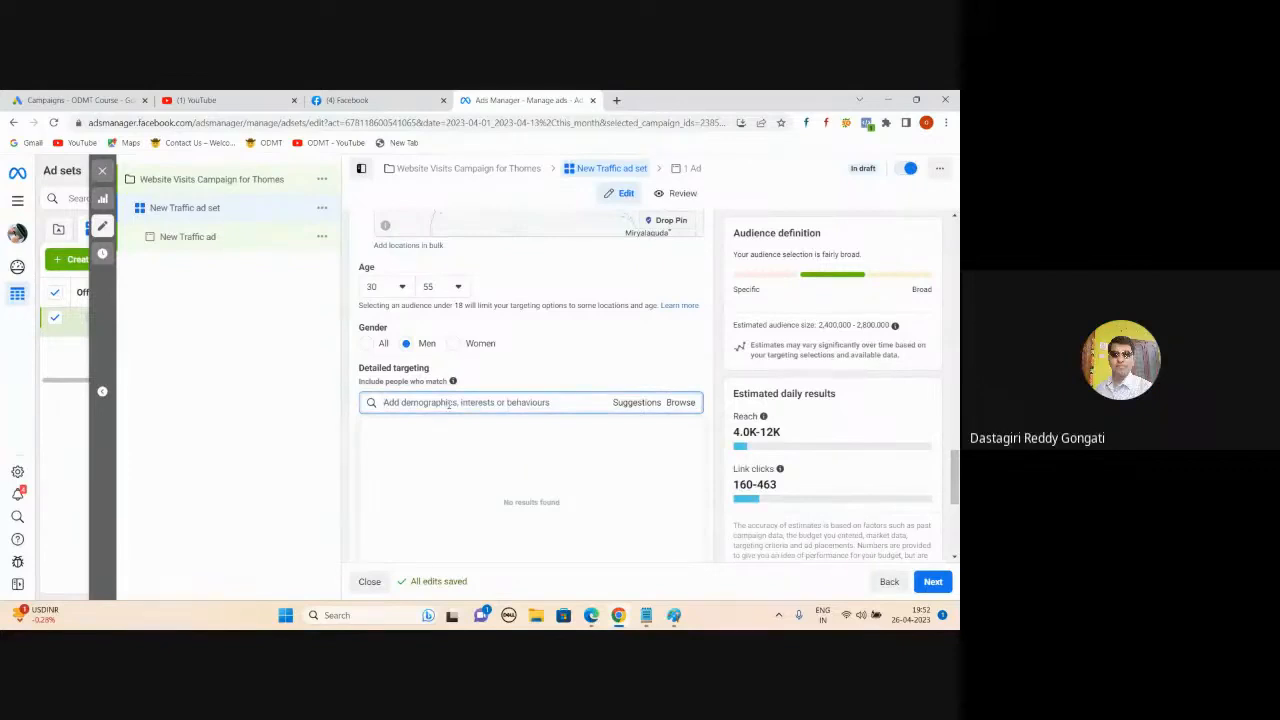
mouse_move(591, 612)
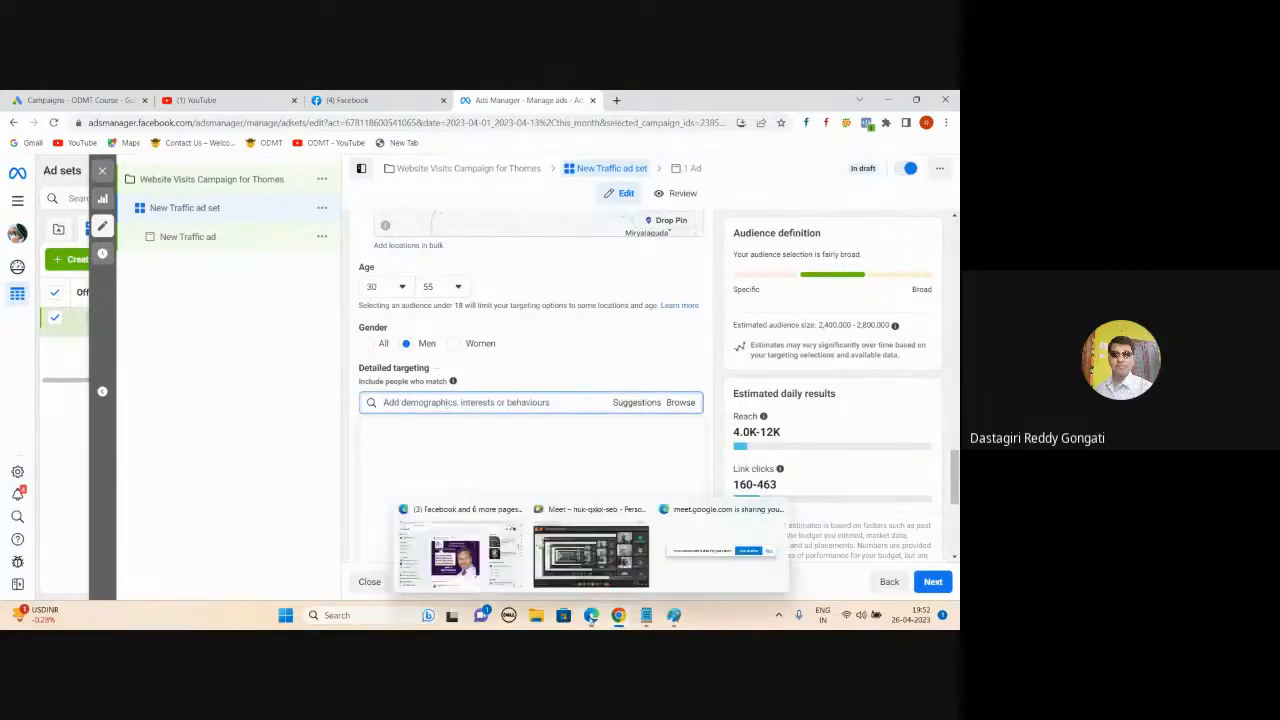
left_click(589, 578)
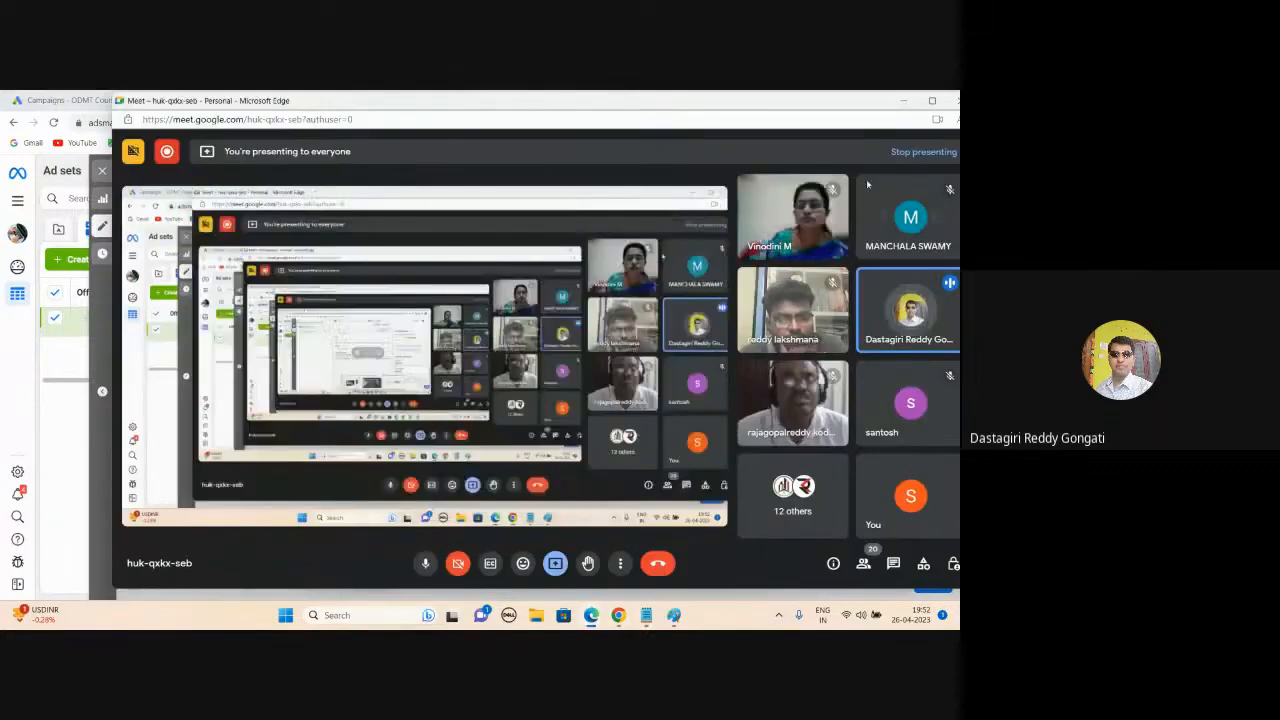
left_click(903, 101)
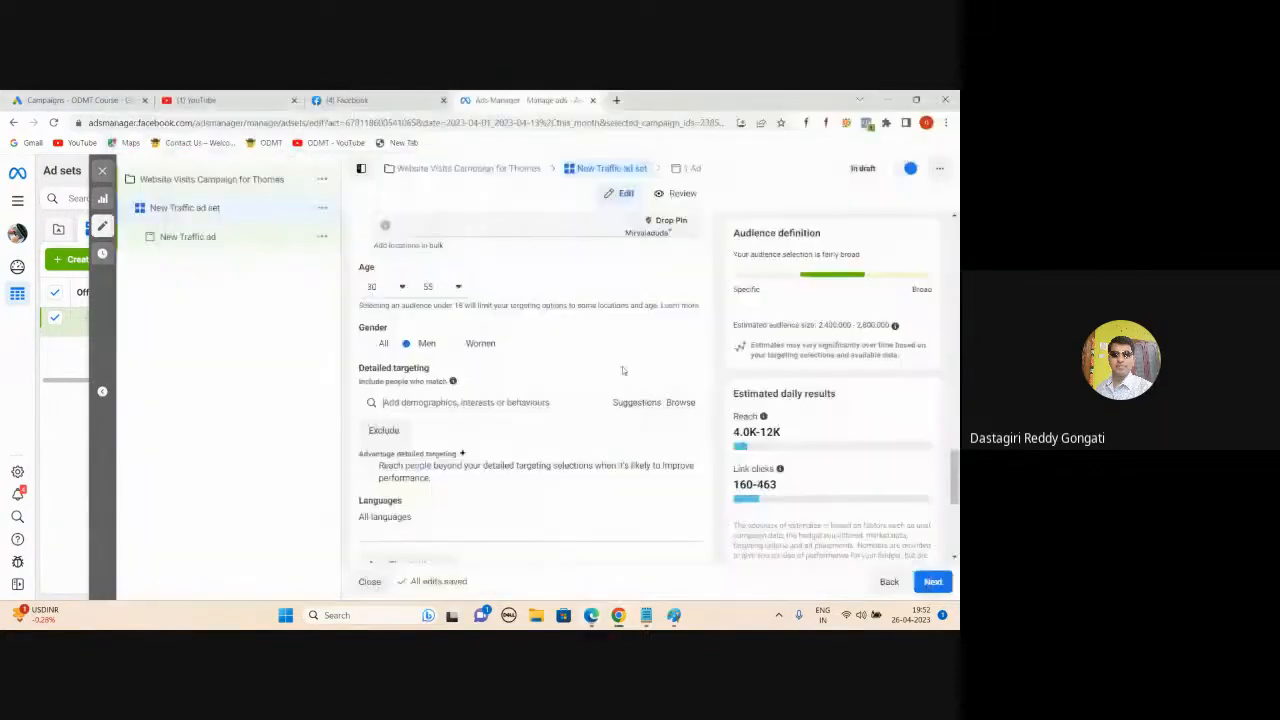
left_click(540, 403)
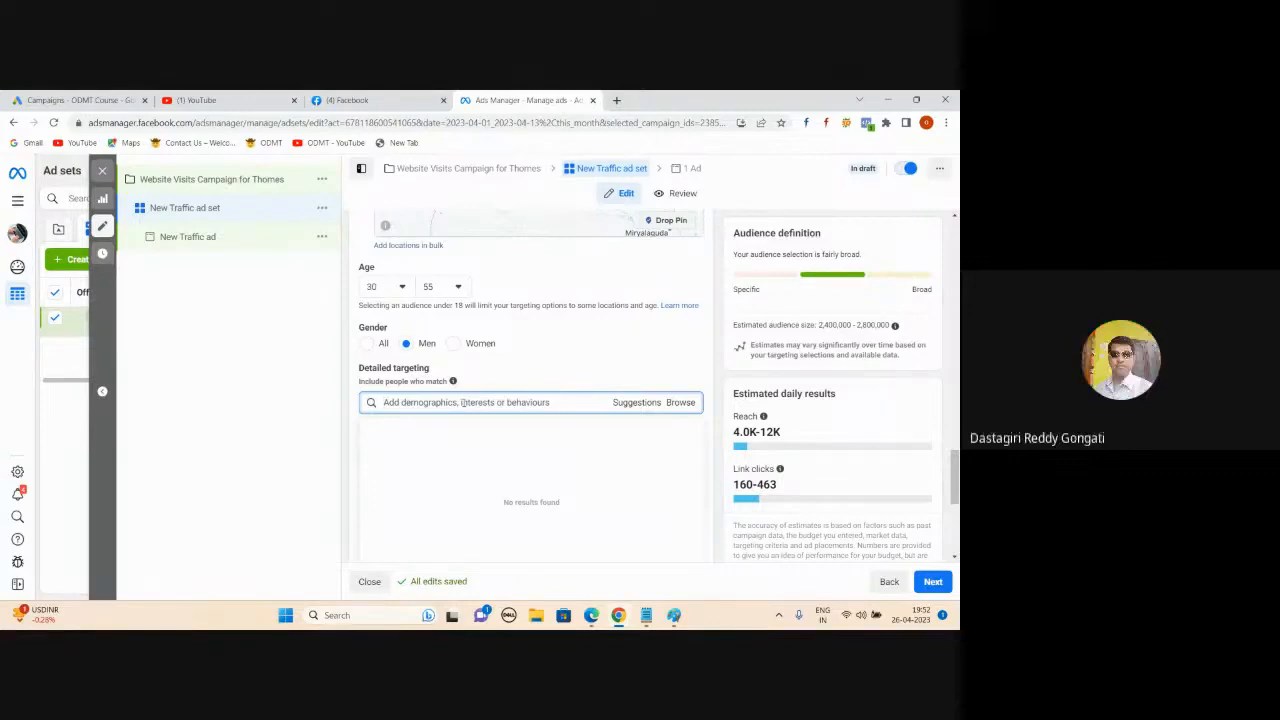
mouse_move(591, 615)
left_click(603, 578)
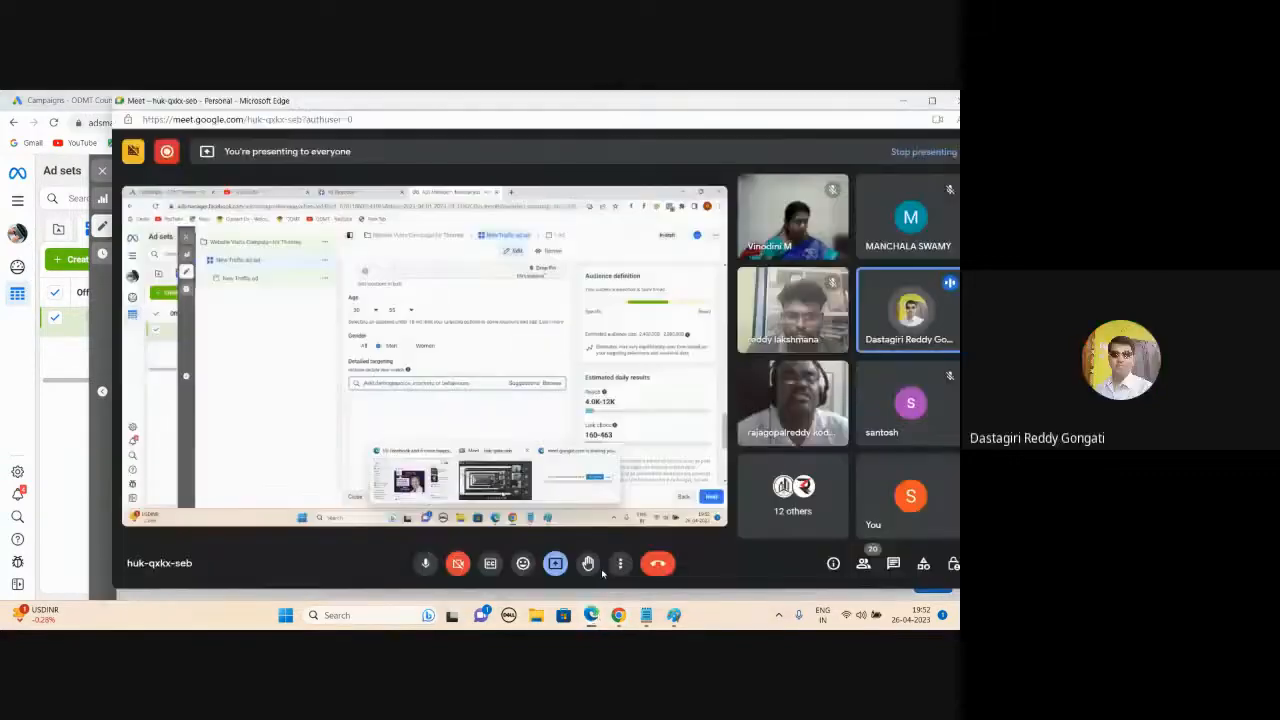
left_click(903, 101)
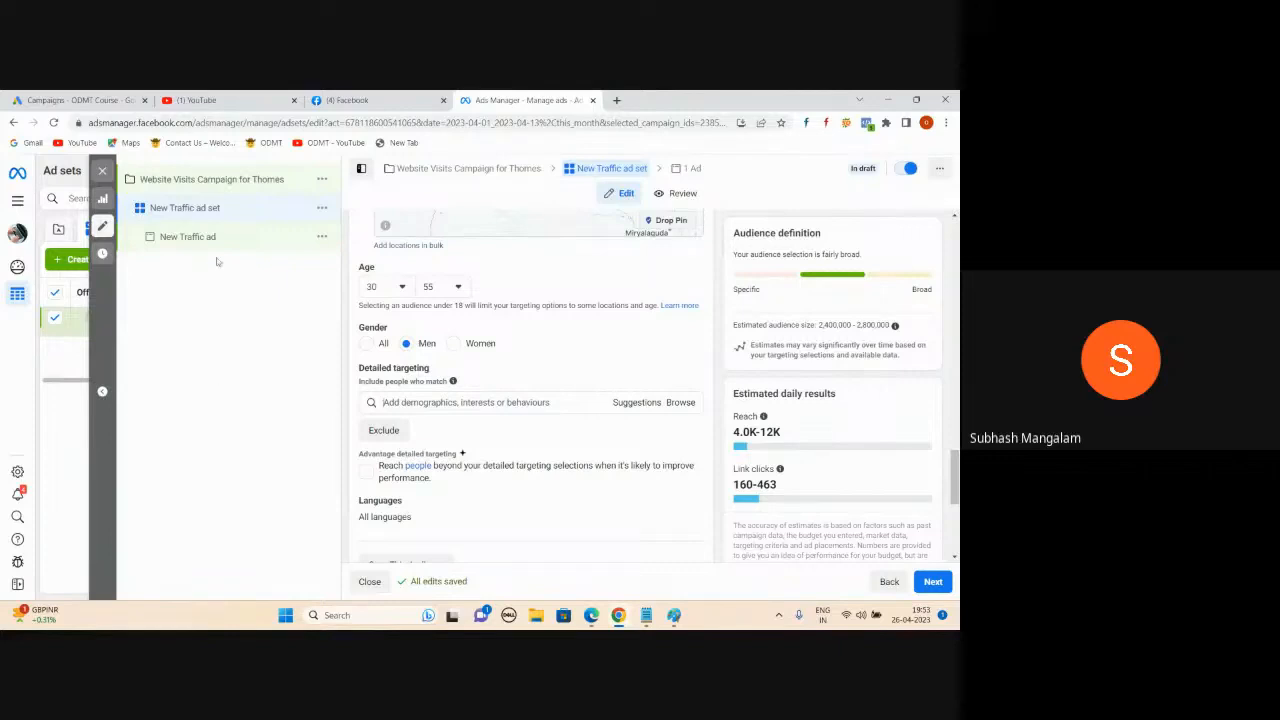
- Compare Women against Men, keep Men, then browse Demographics, Interests and Behaviours categories
left_click(453, 345)
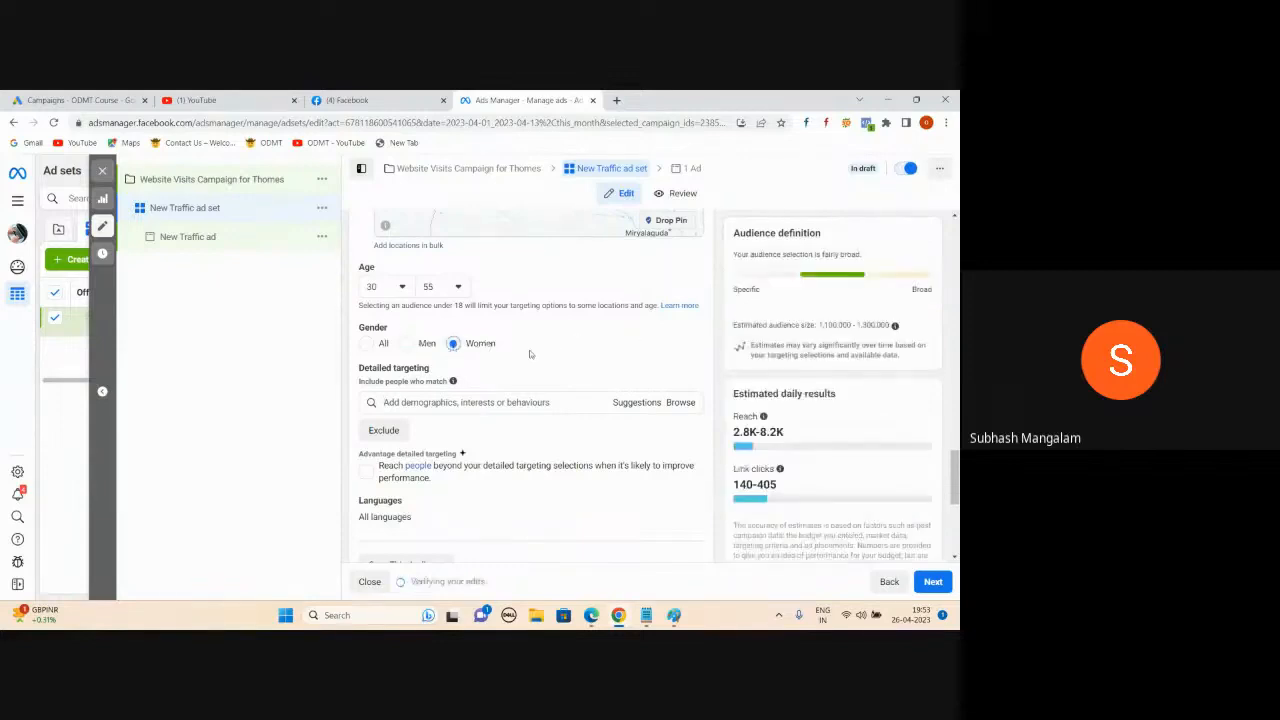
left_click(406, 346)
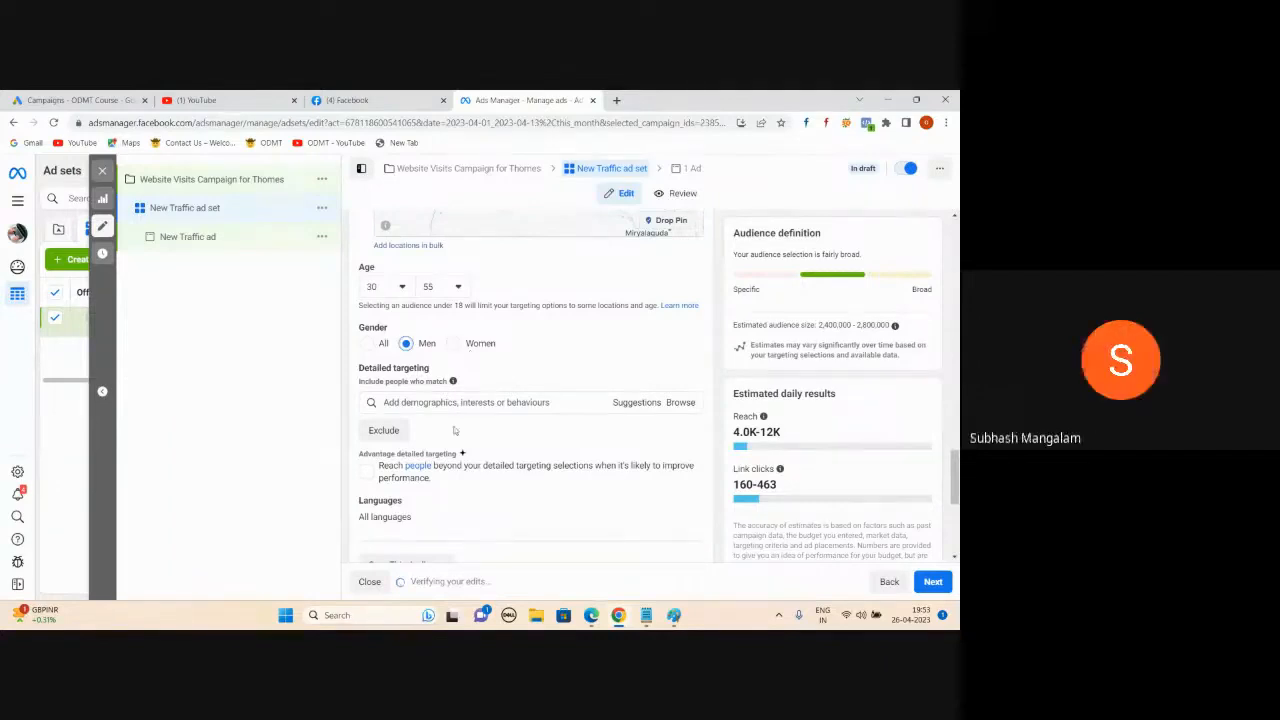
left_click(677, 404)
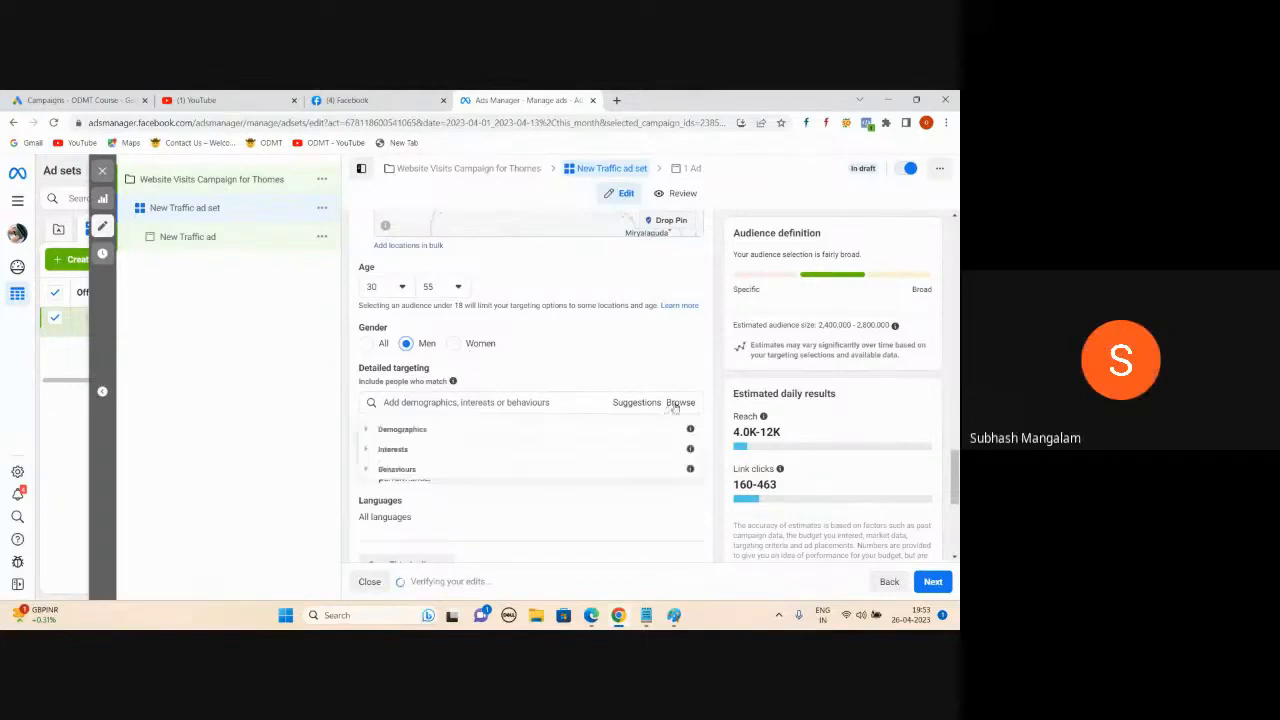
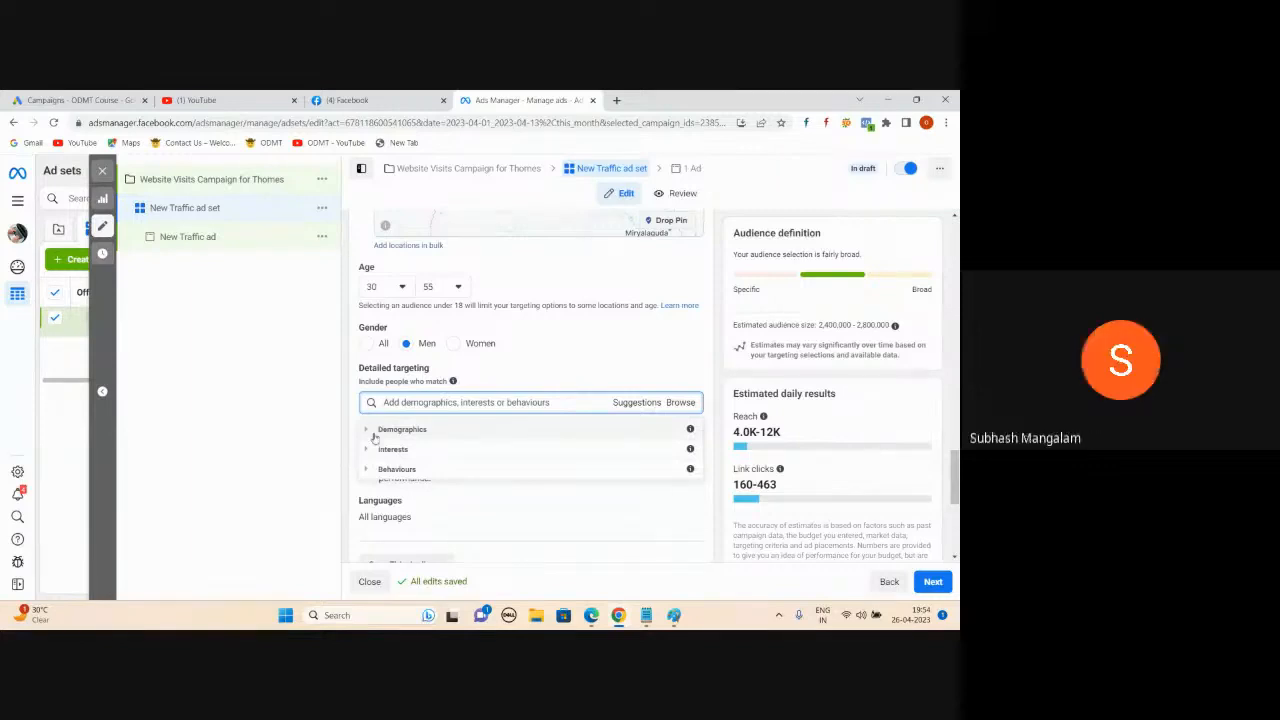
- Search detailed targeting for 'doctors' and review the matching results
left_click(321, 403)
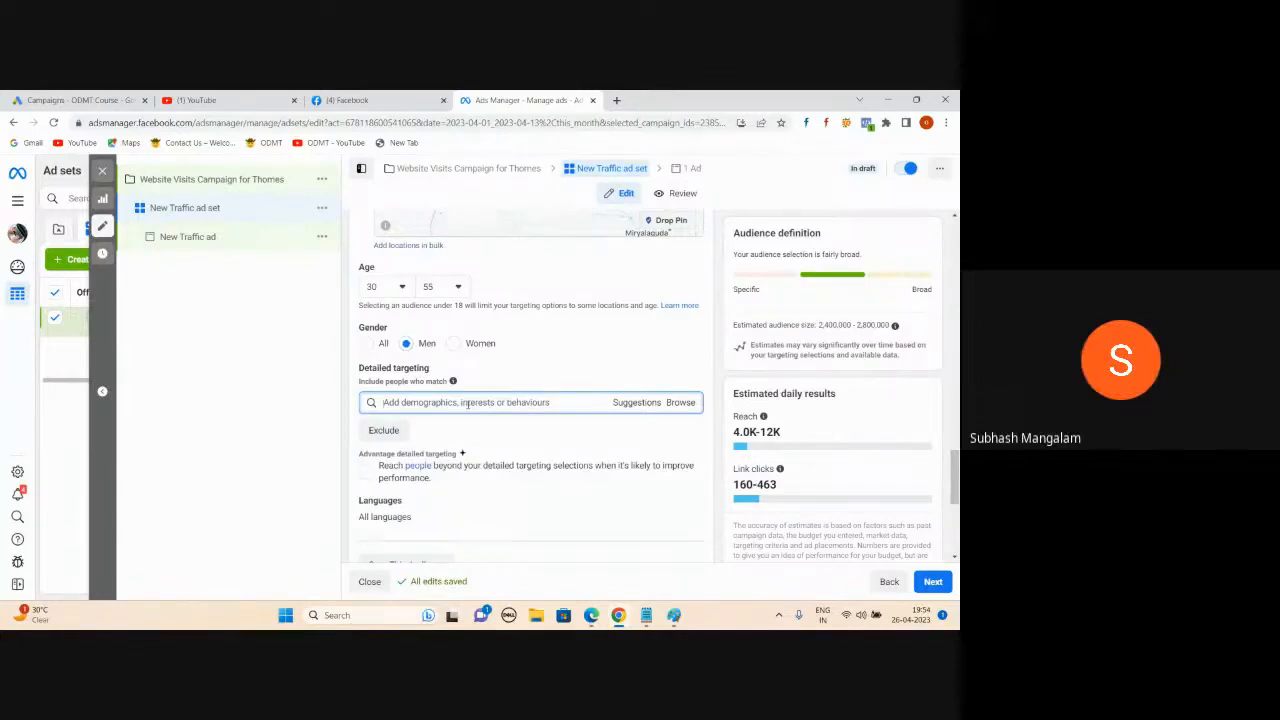
type("doctors")
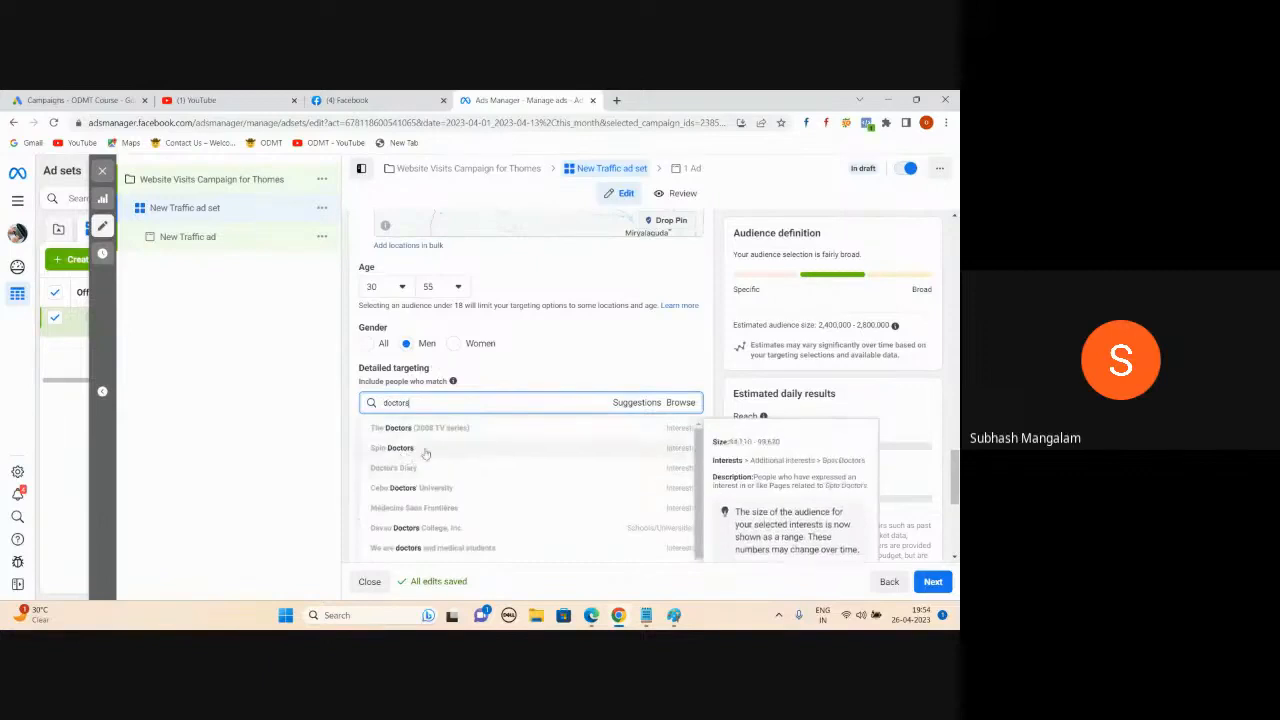
scroll(497, 456, "down", 1)
scroll(499, 457, "down", 1)
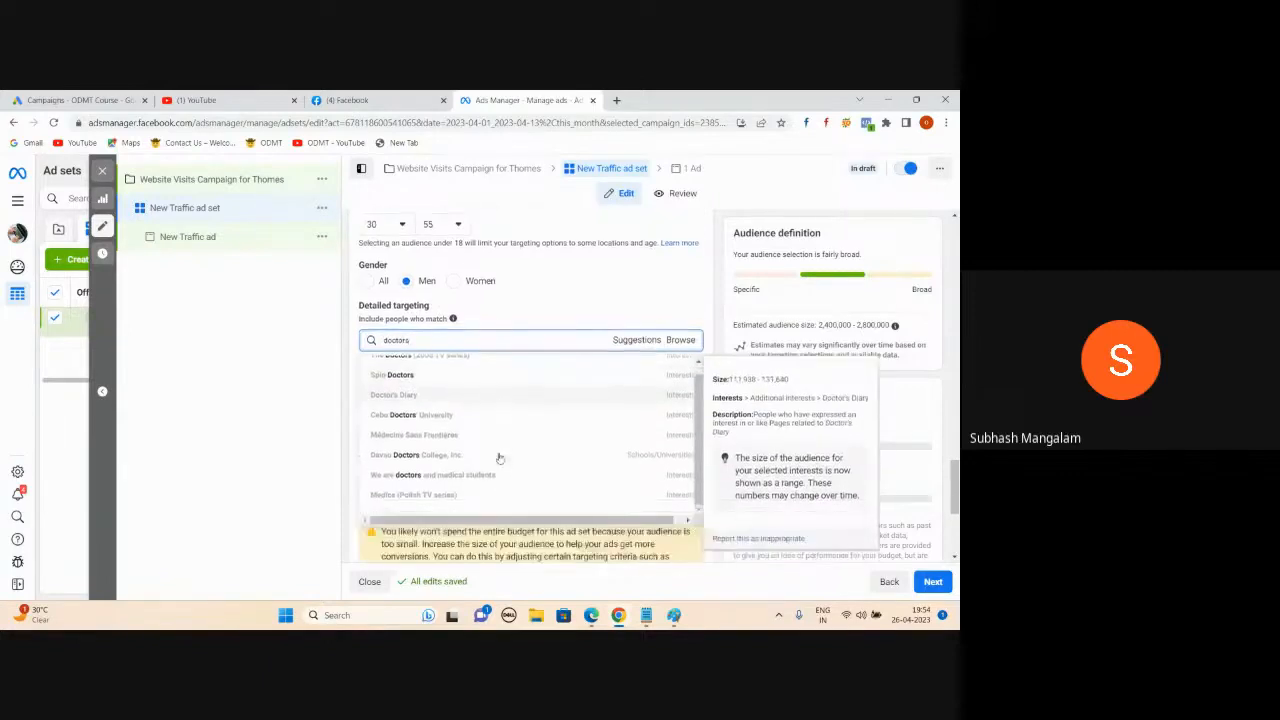
scroll(497, 430, "up", 1)
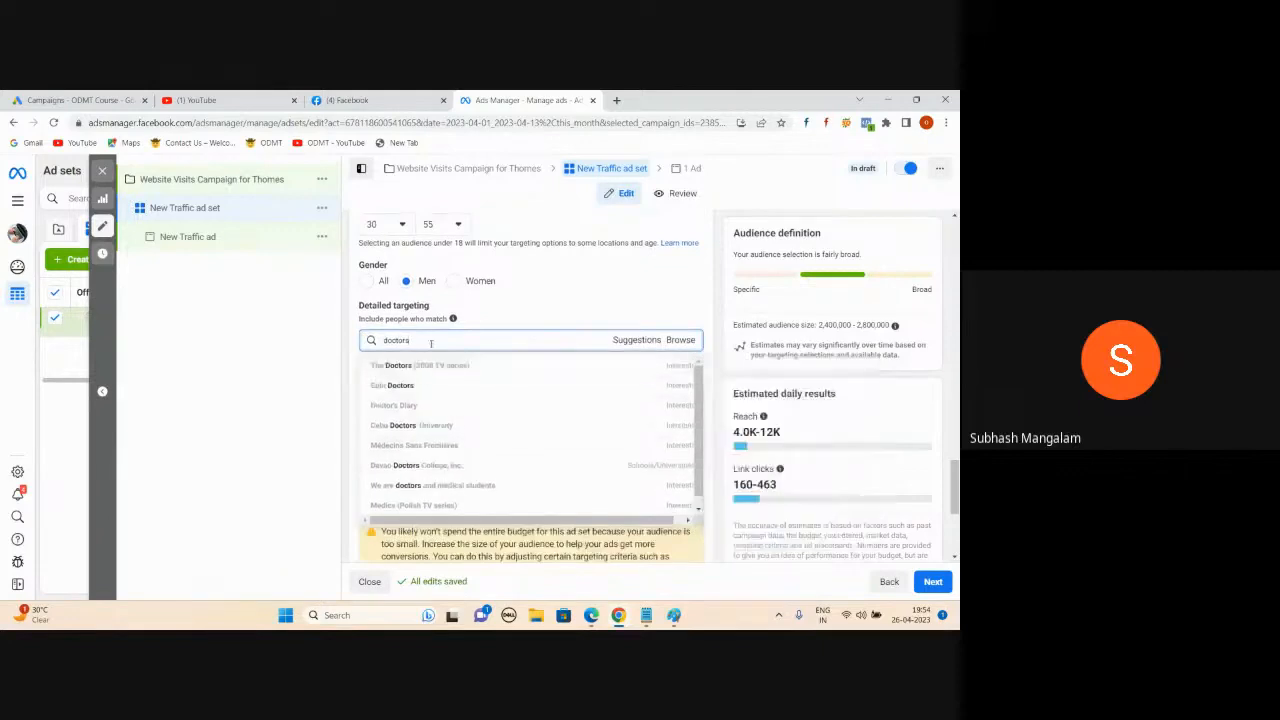
key("BackSpace")
key("BackSpace")
key("BackSpace")
key("BackSpace")
key("BackSpace")
key("BackSpace")
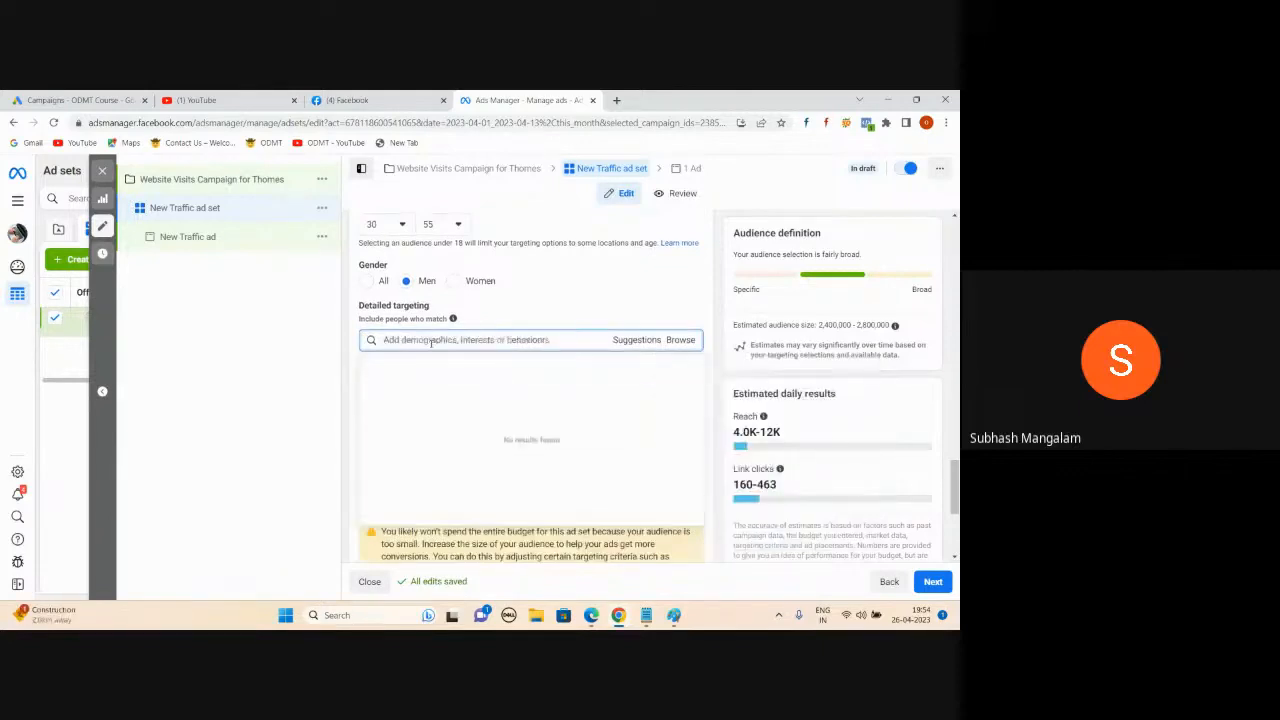
- Review the Demographics > Education > Education level options, then collapse Education
left_click(682, 340)
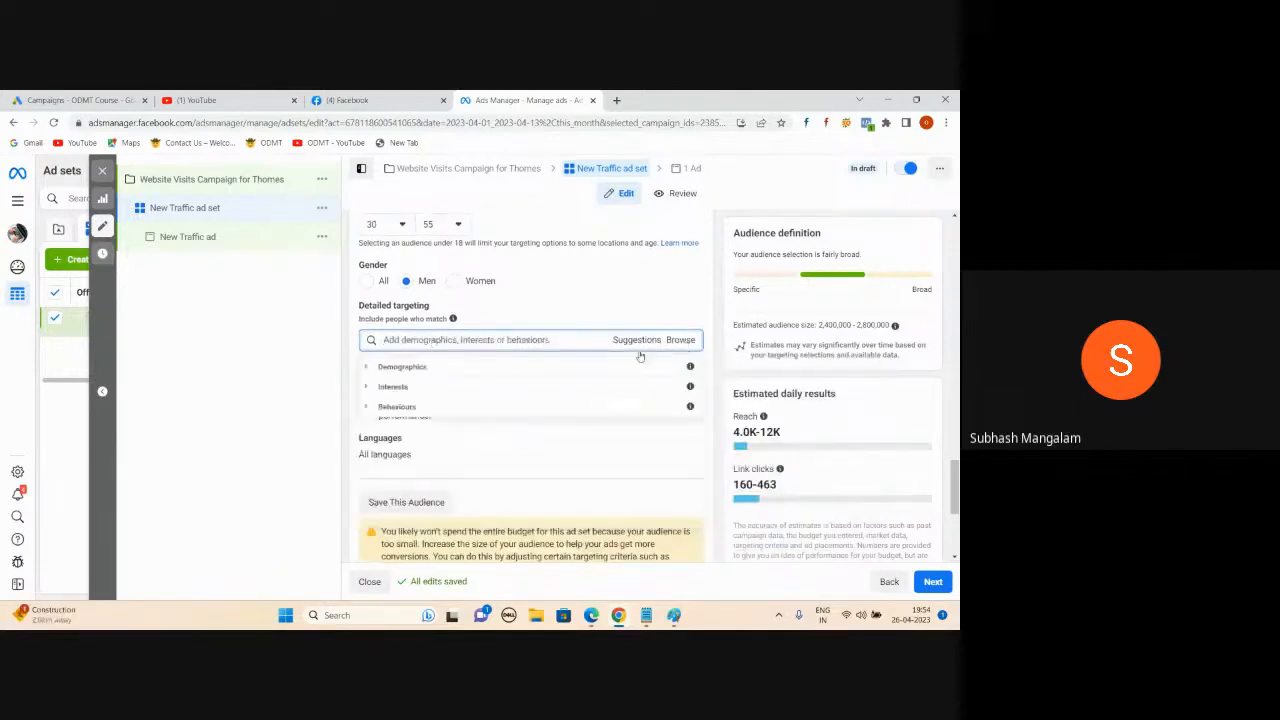
left_click(366, 368)
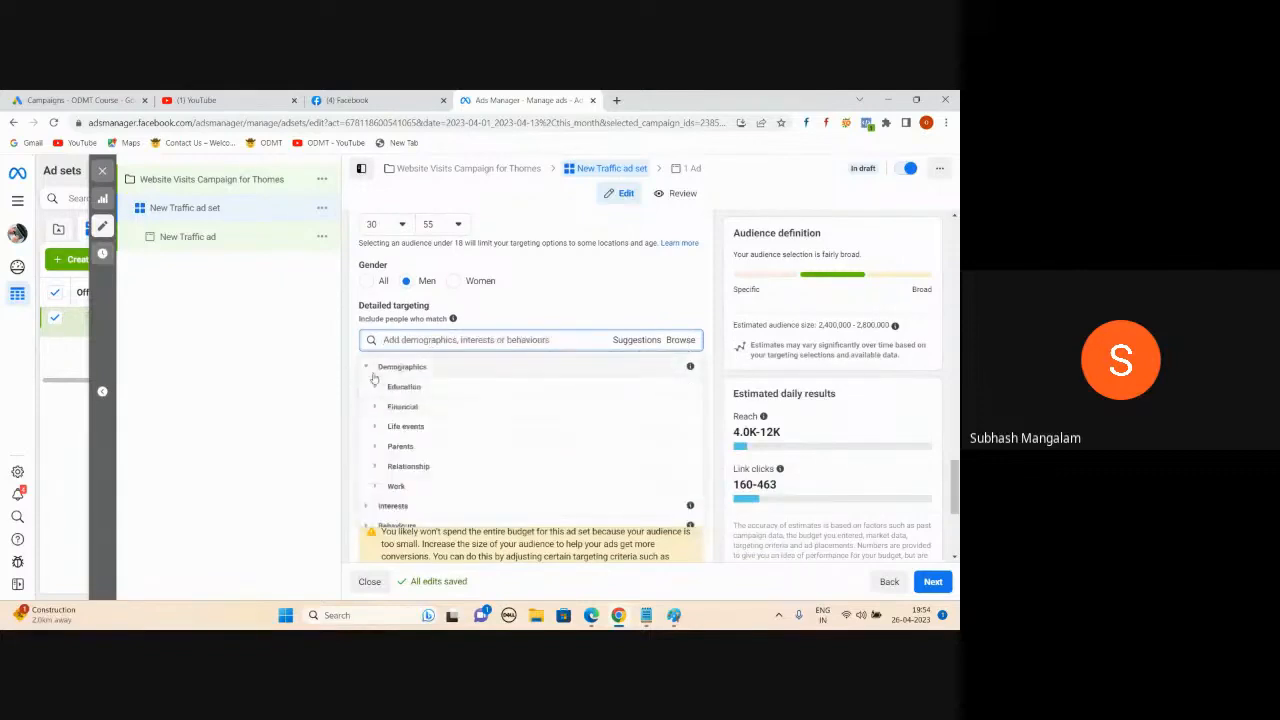
left_click(376, 389)
left_click(377, 388)
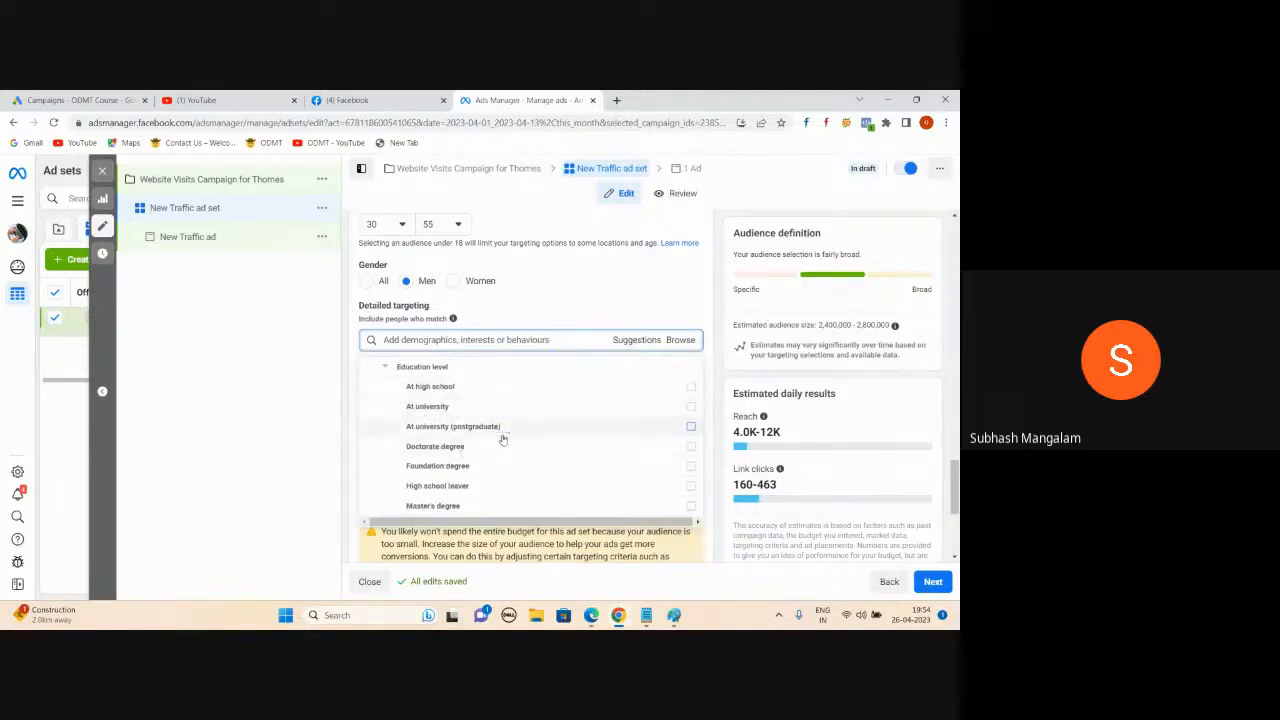
scroll(503, 440, "down", 1)
mouse_move(464, 444)
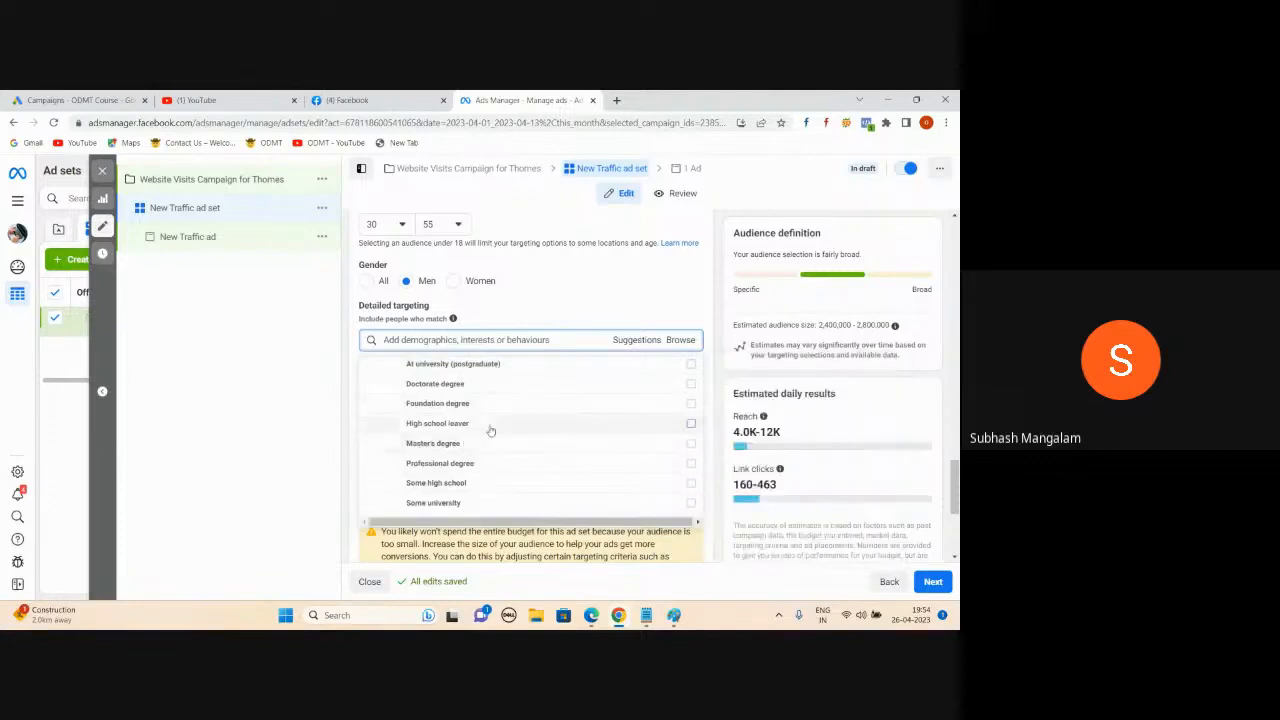
scroll(491, 430, "up", 2)
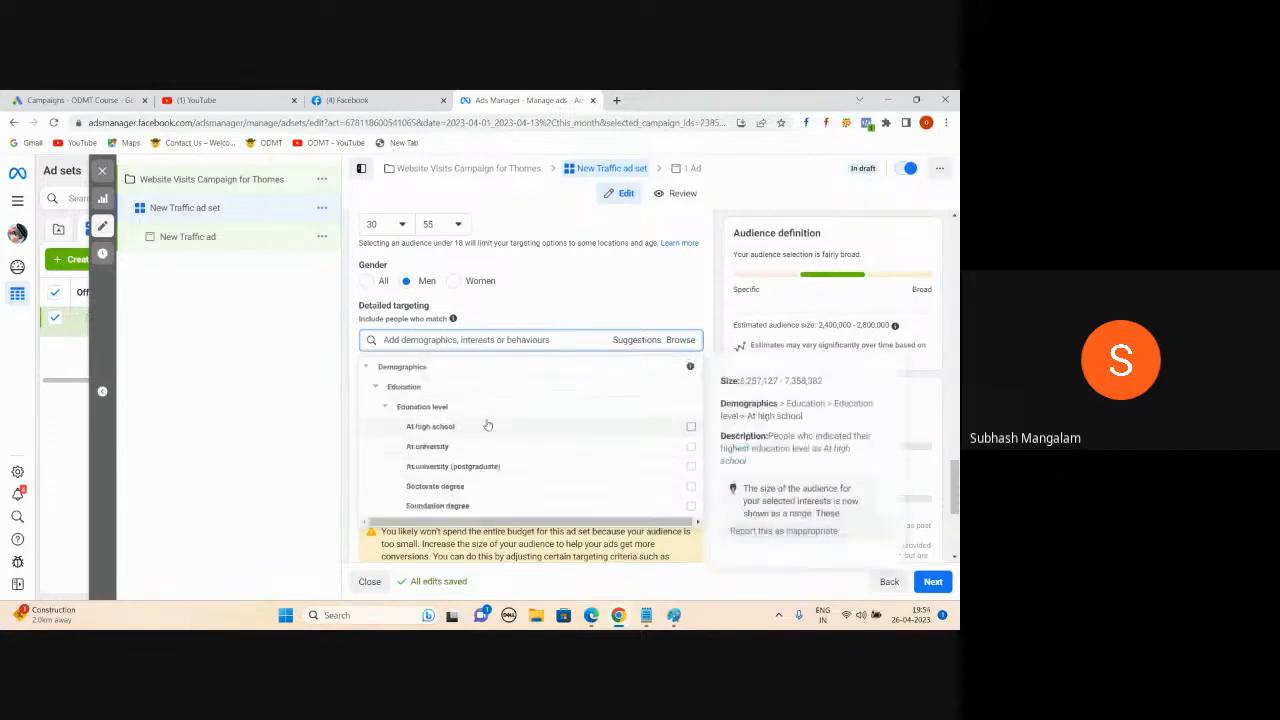
scroll(479, 418, "down", 1)
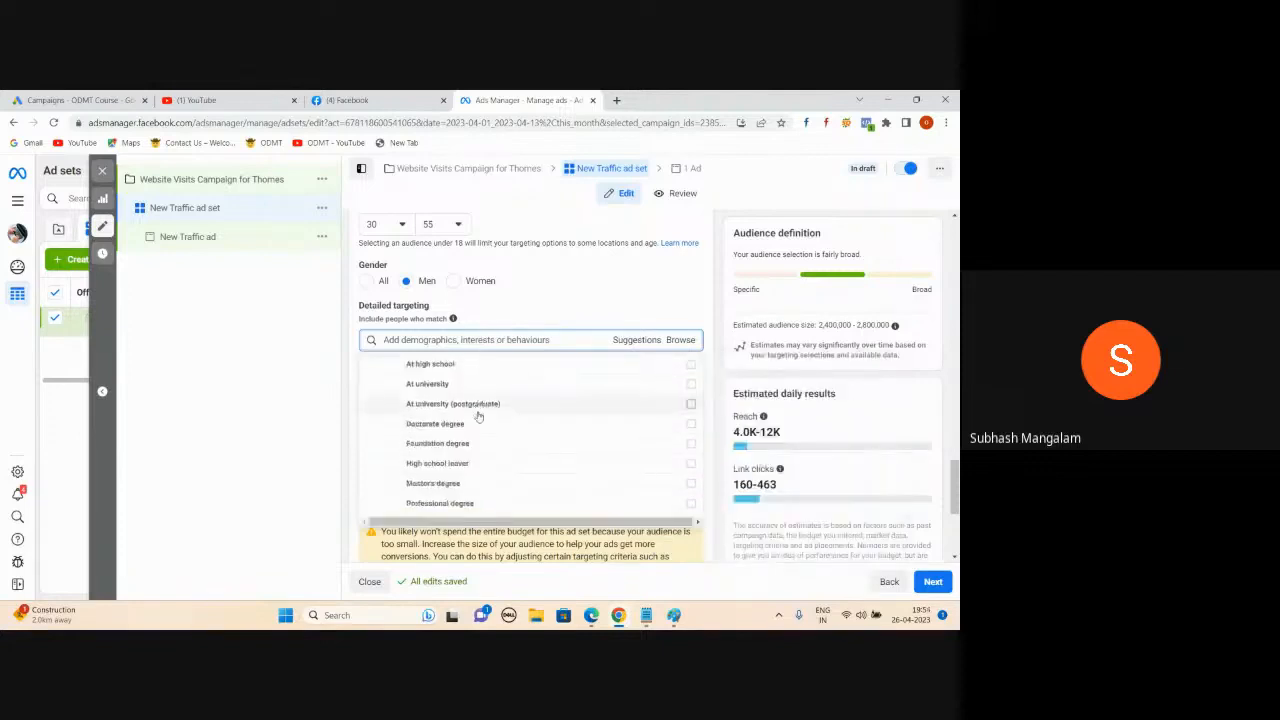
mouse_move(474, 423)
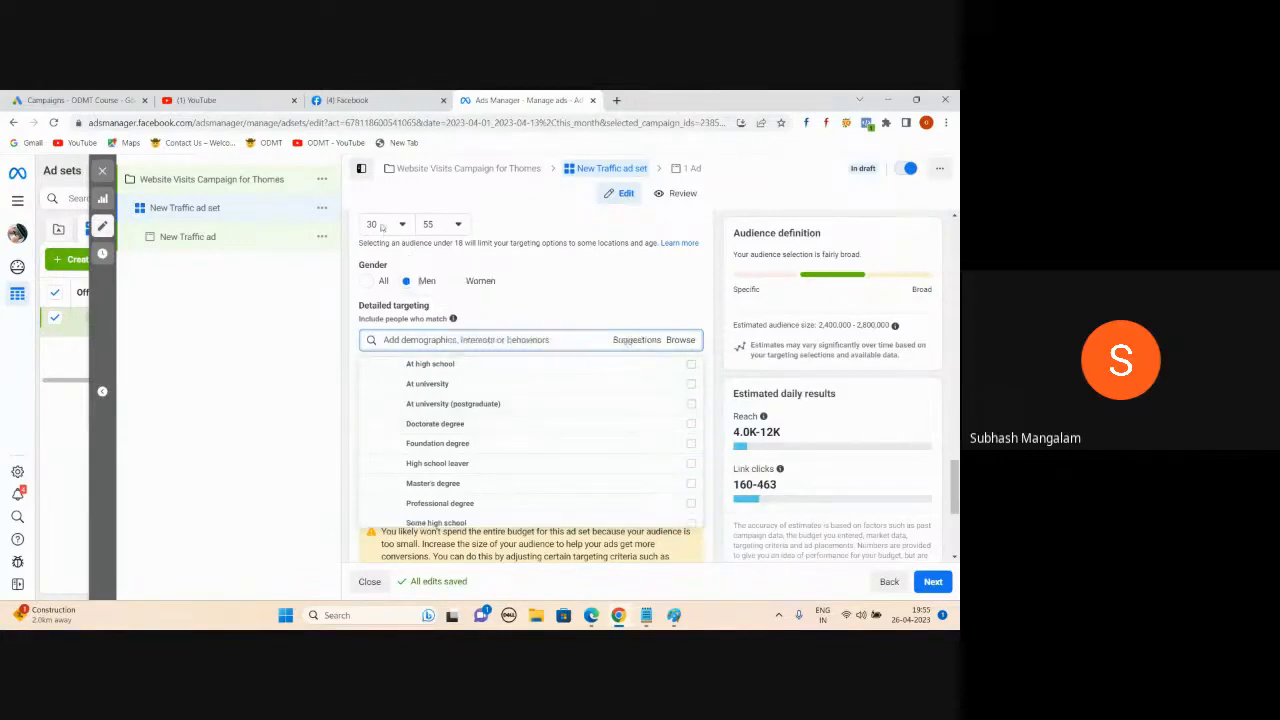
mouse_move(541, 415)
scroll(400, 410, "up", 1)
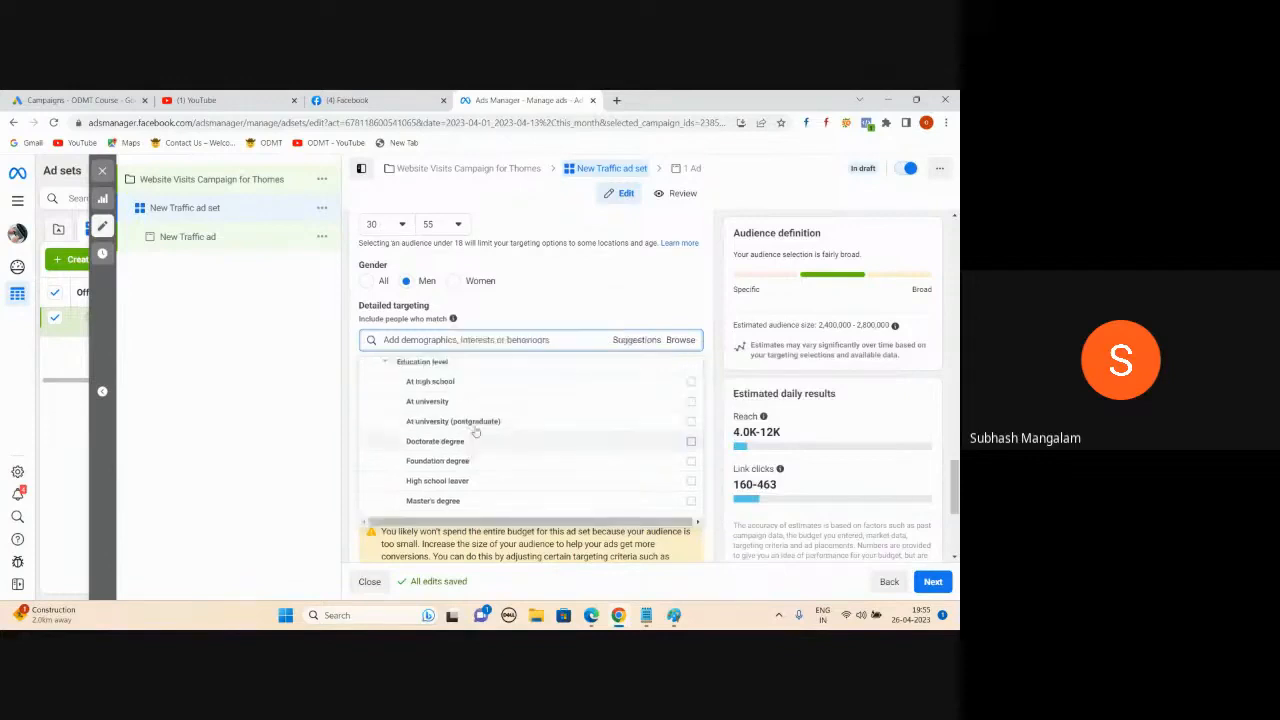
left_click(376, 388)
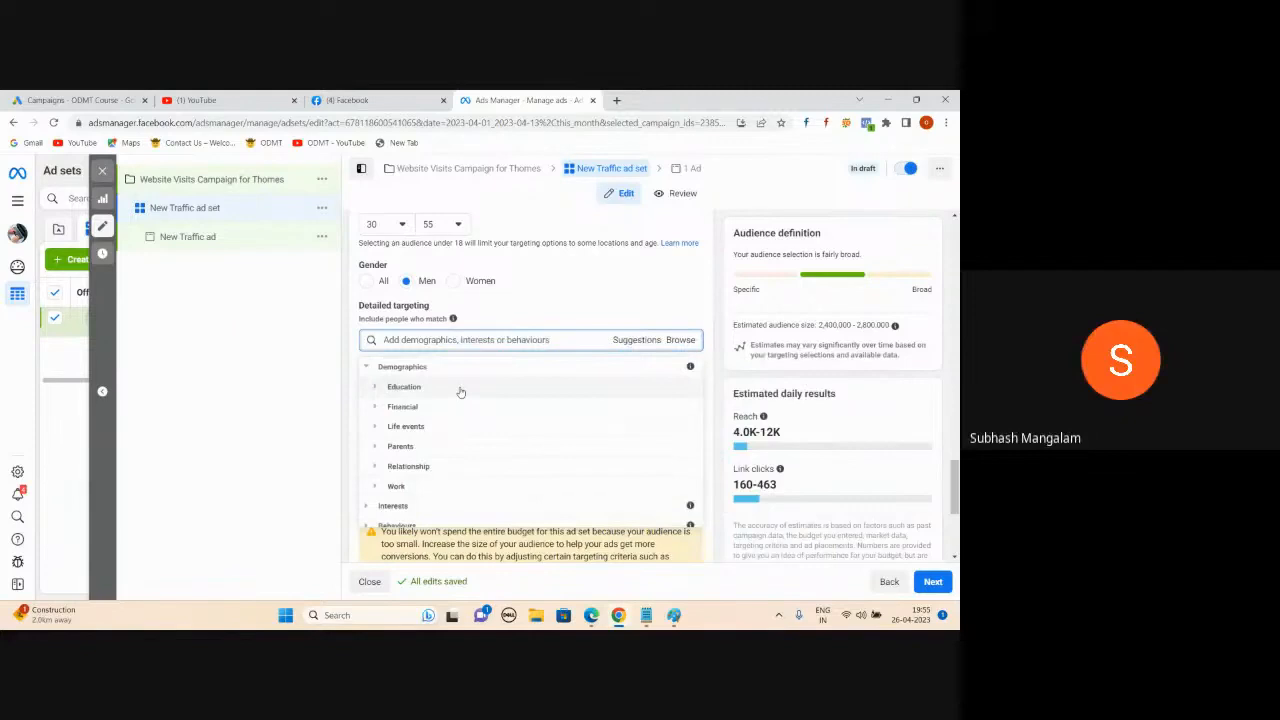
- Review the Parents > All parents options, then collapse Parents and expand Work
left_click(377, 448)
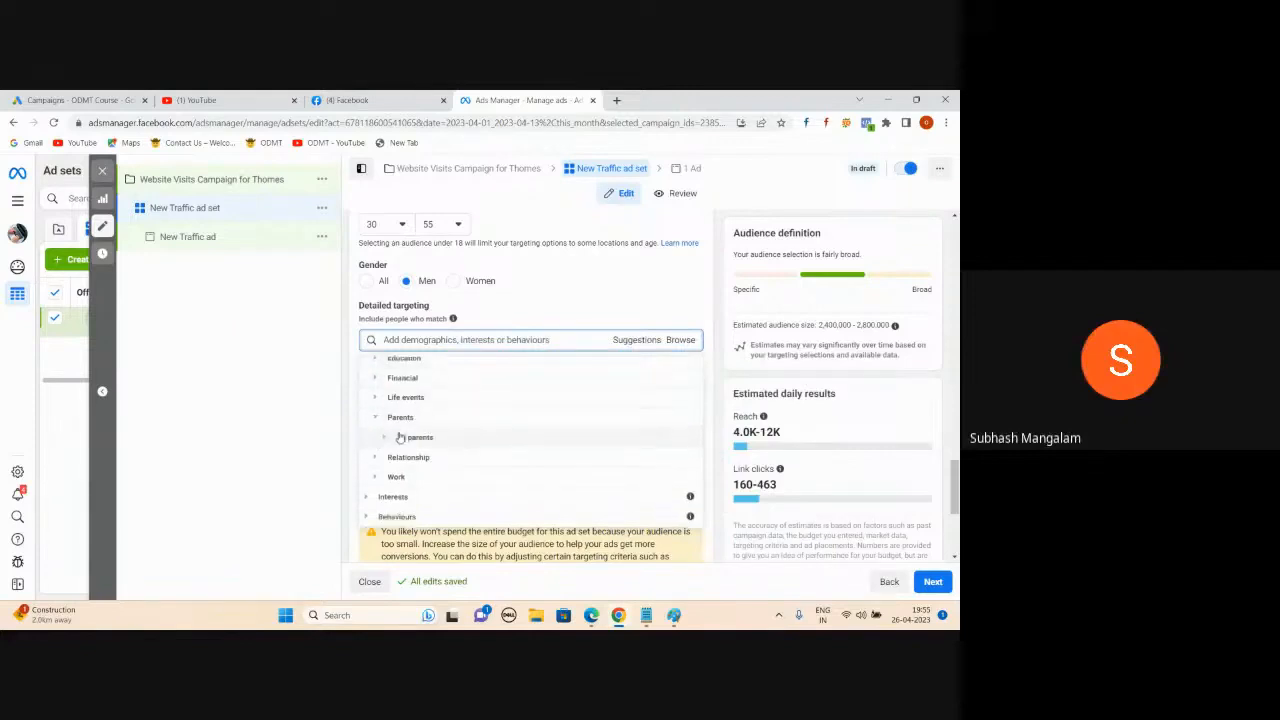
left_click(385, 442)
scroll(531, 376, "down", 1)
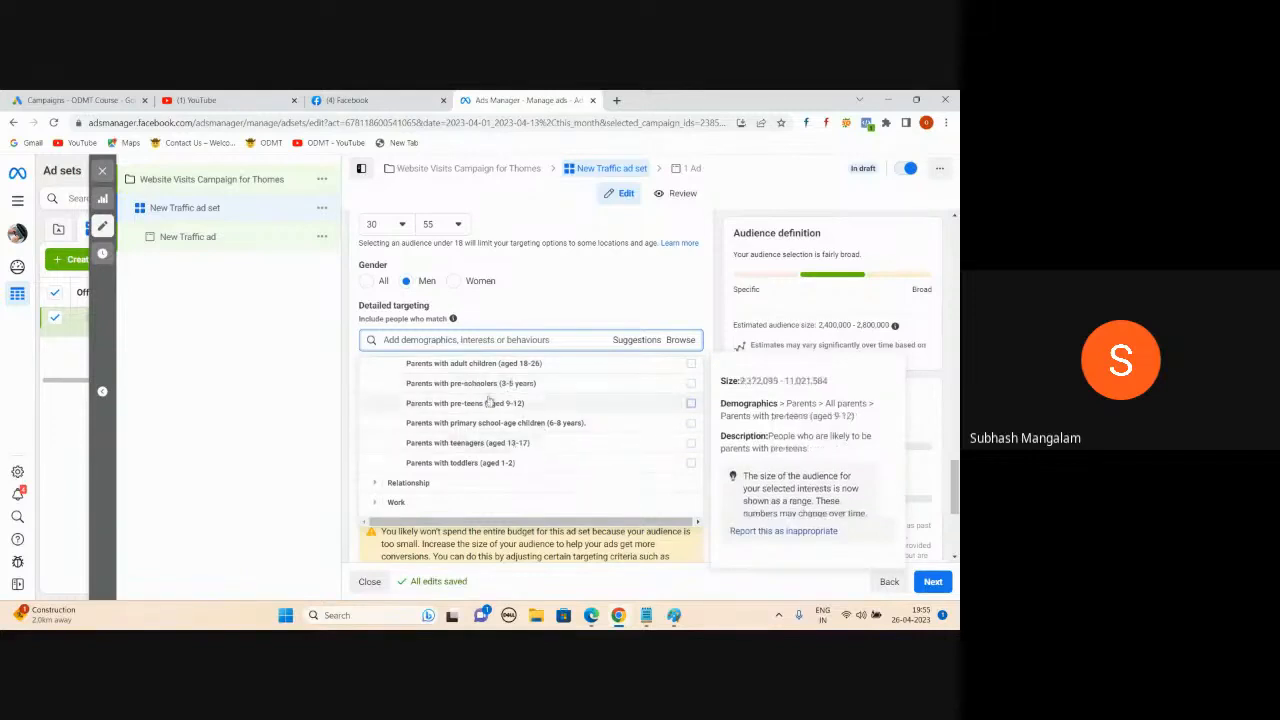
scroll(490, 402, "up", 2)
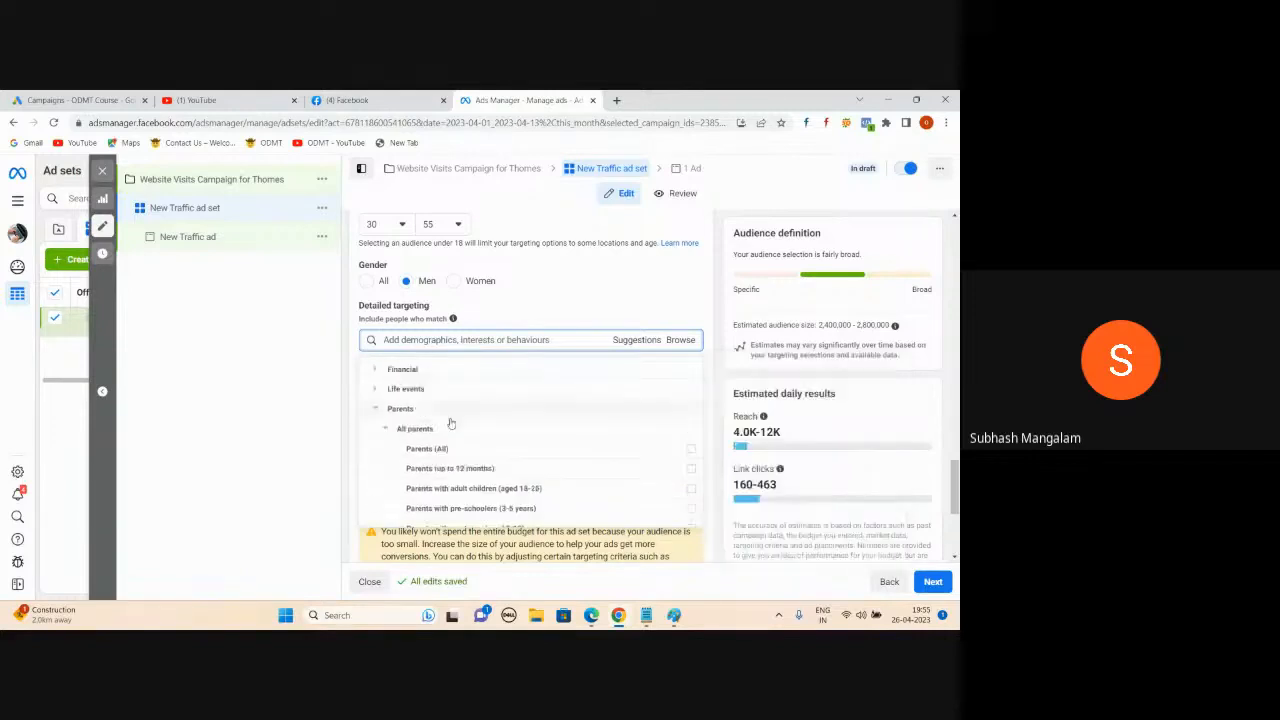
left_click(376, 410)
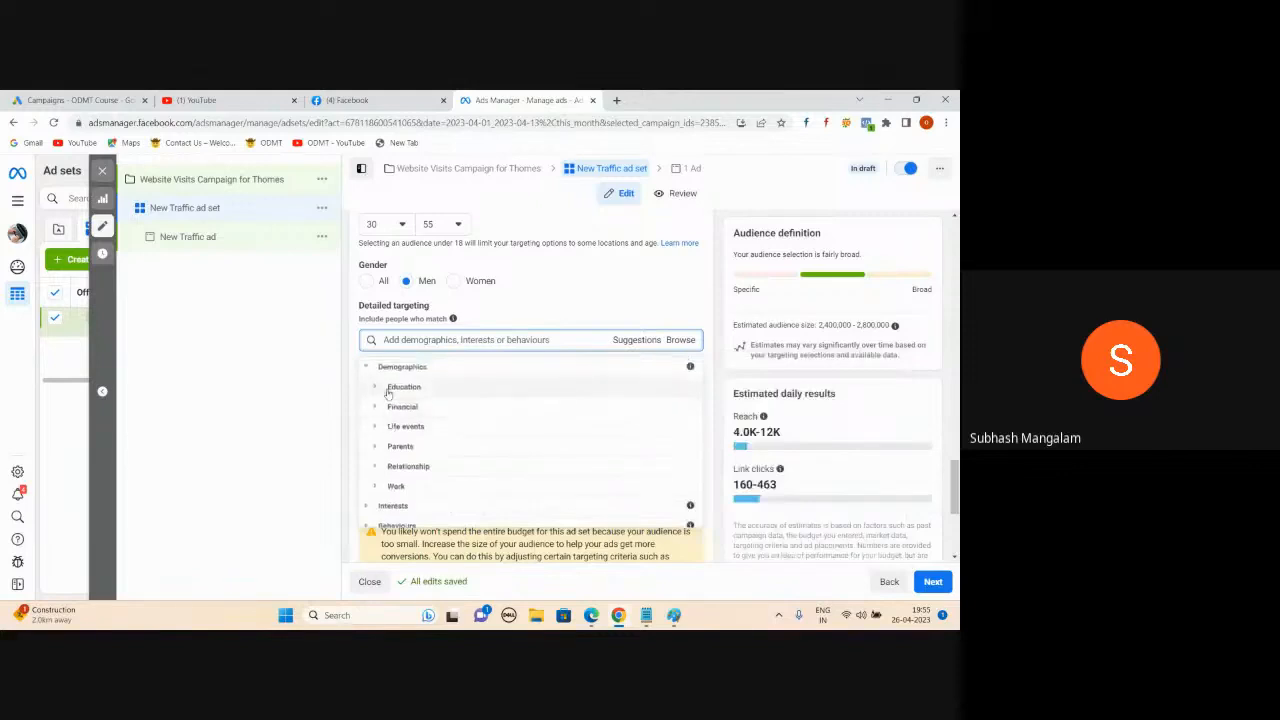
left_click(378, 486)
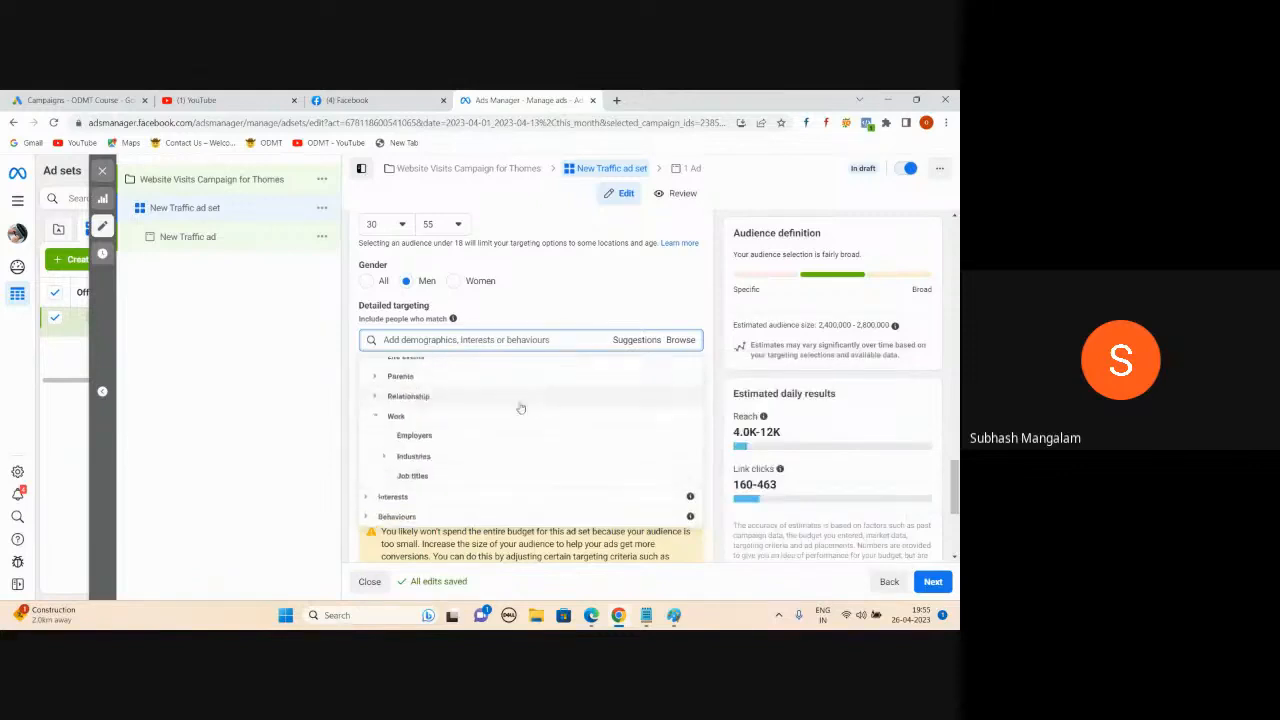
- Search Work > Employers for 'Infosys' and add Infosys as an employer target
left_click(406, 436)
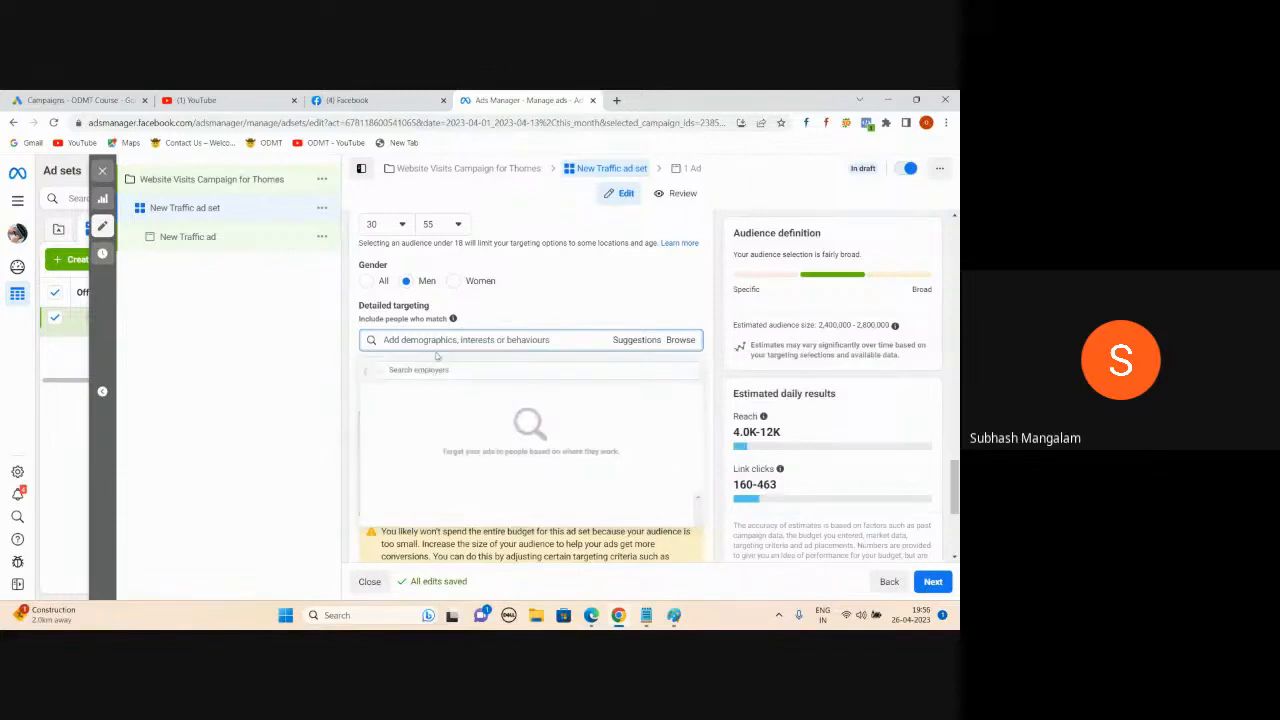
left_click(435, 369)
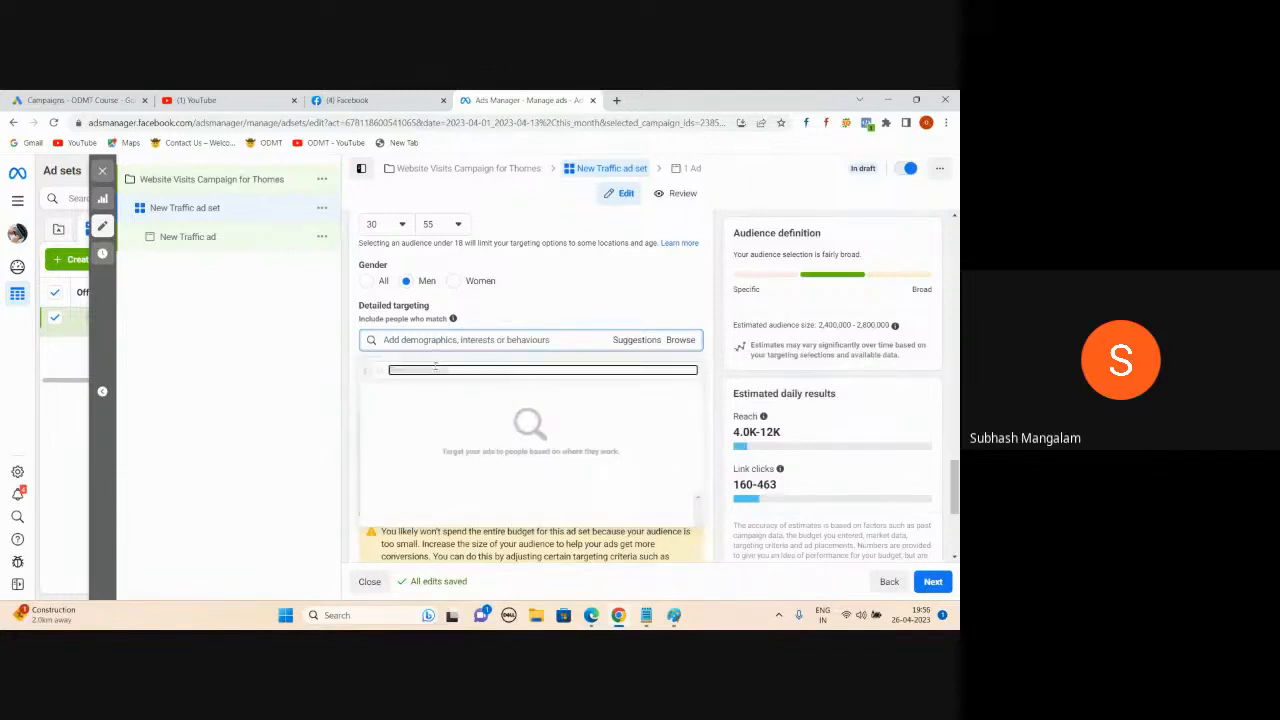
type("Infosys")
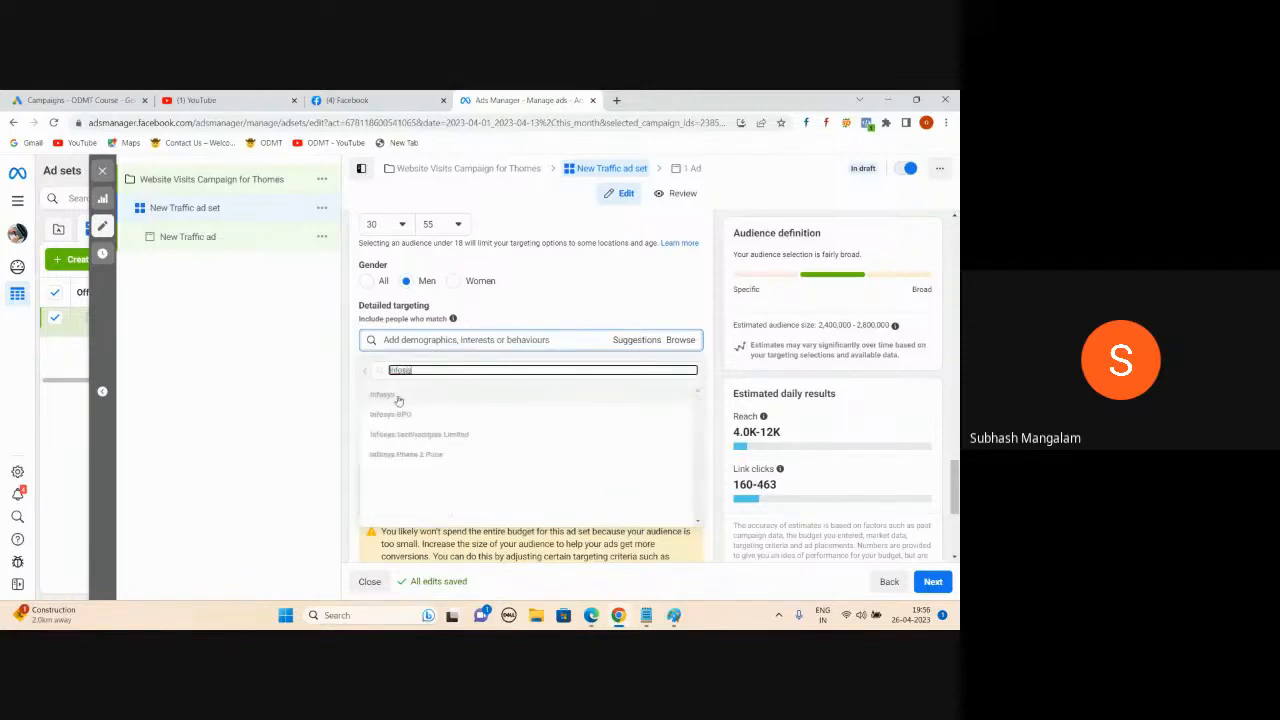
mouse_move(398, 400)
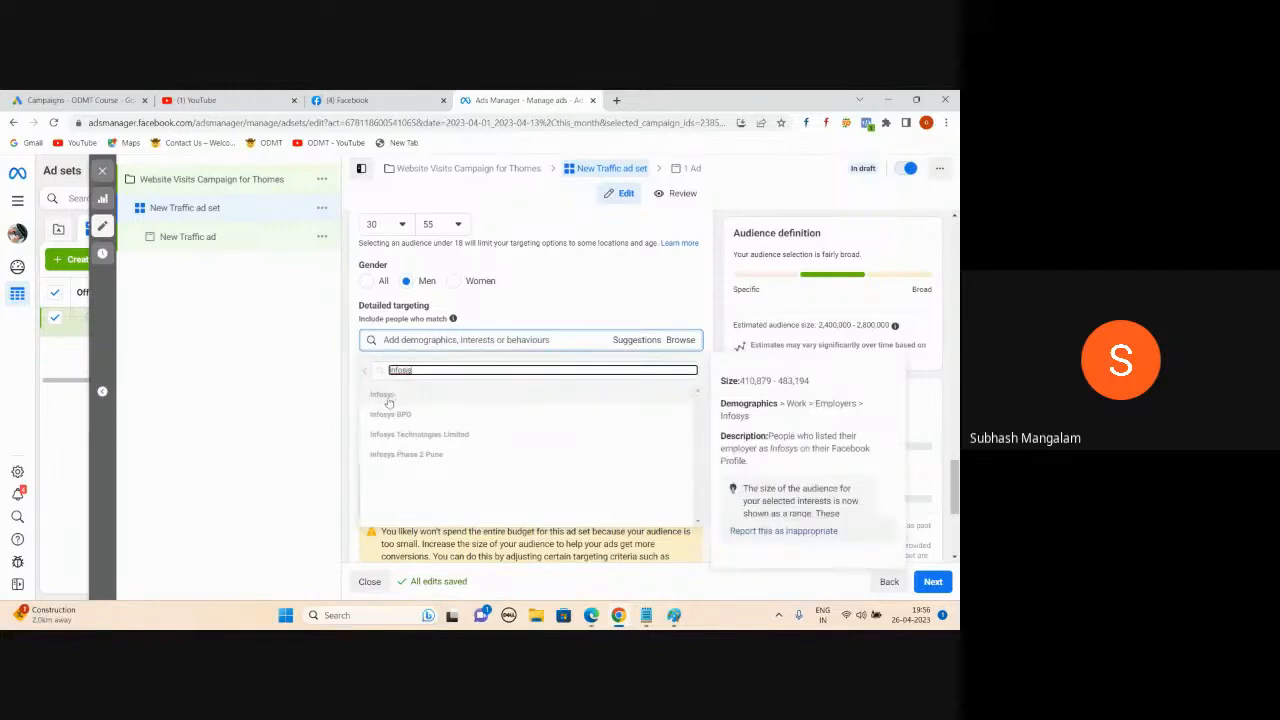
left_click(389, 401)
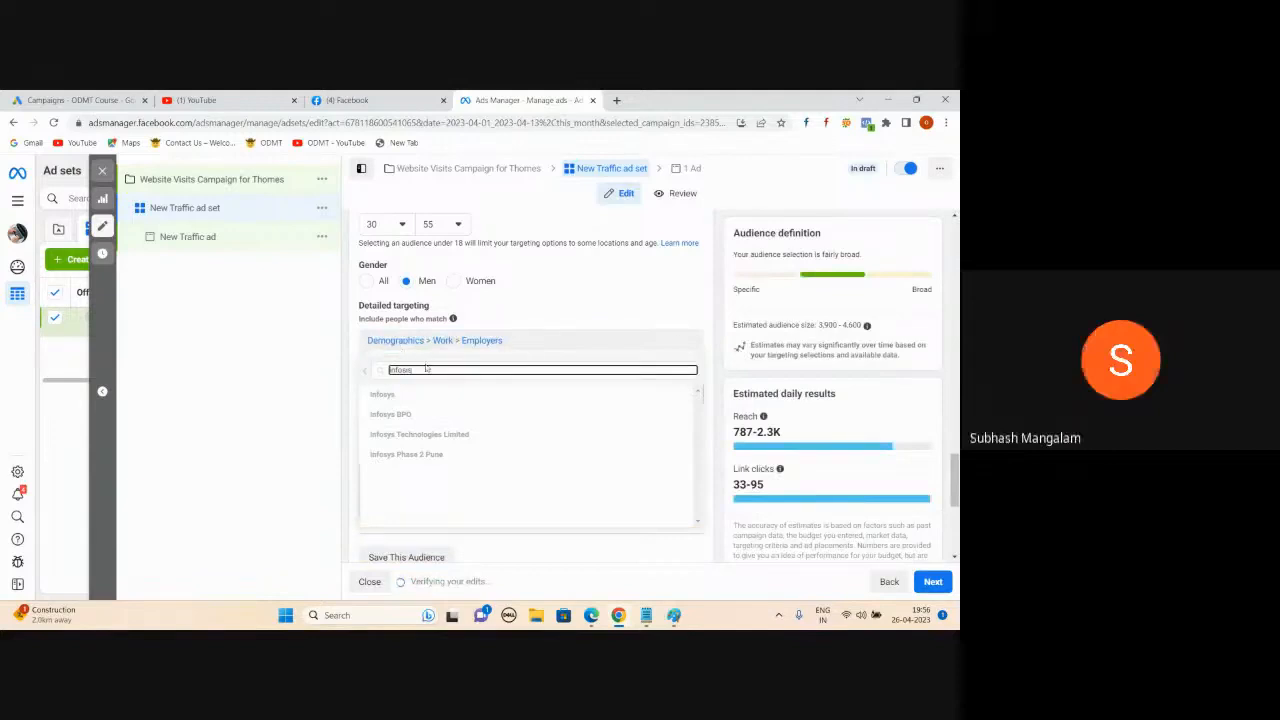
left_click(383, 394)
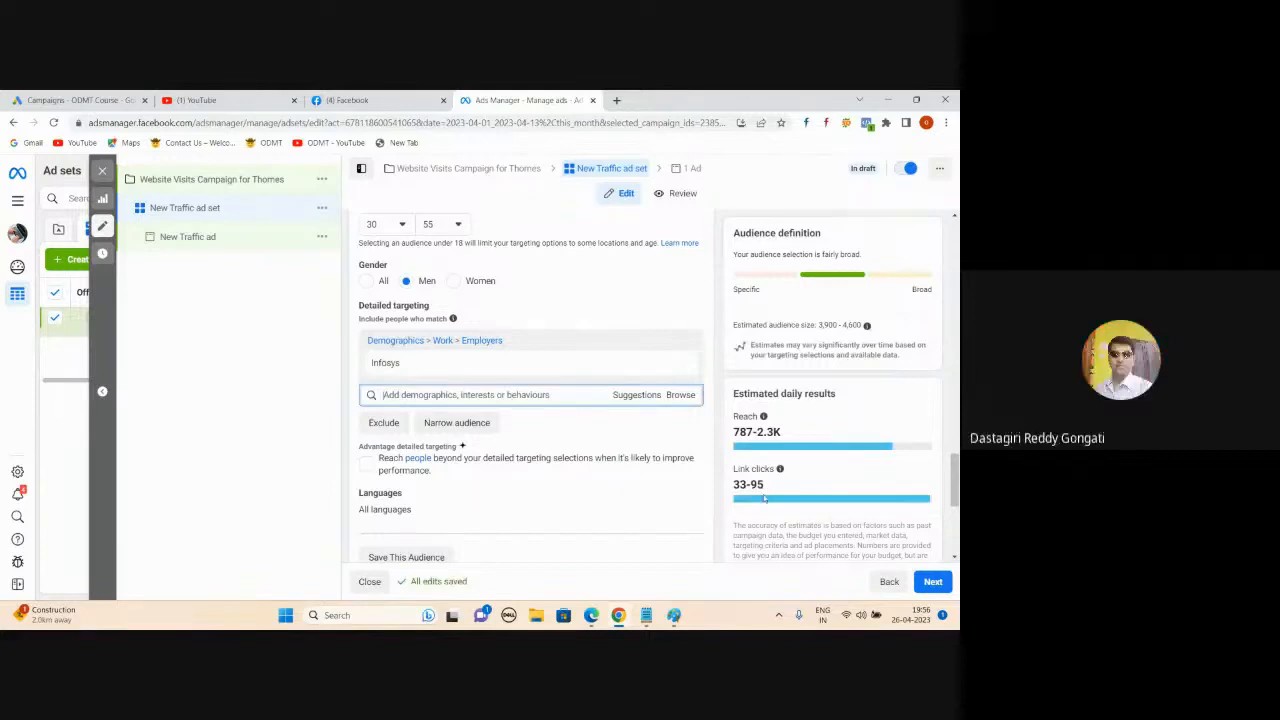
- Add suggested employers Accenture, Tech Mahindra, Capgemini, TCS, HCLTech, Oracle and HP
left_click(637, 396)
mouse_move(660, 428)
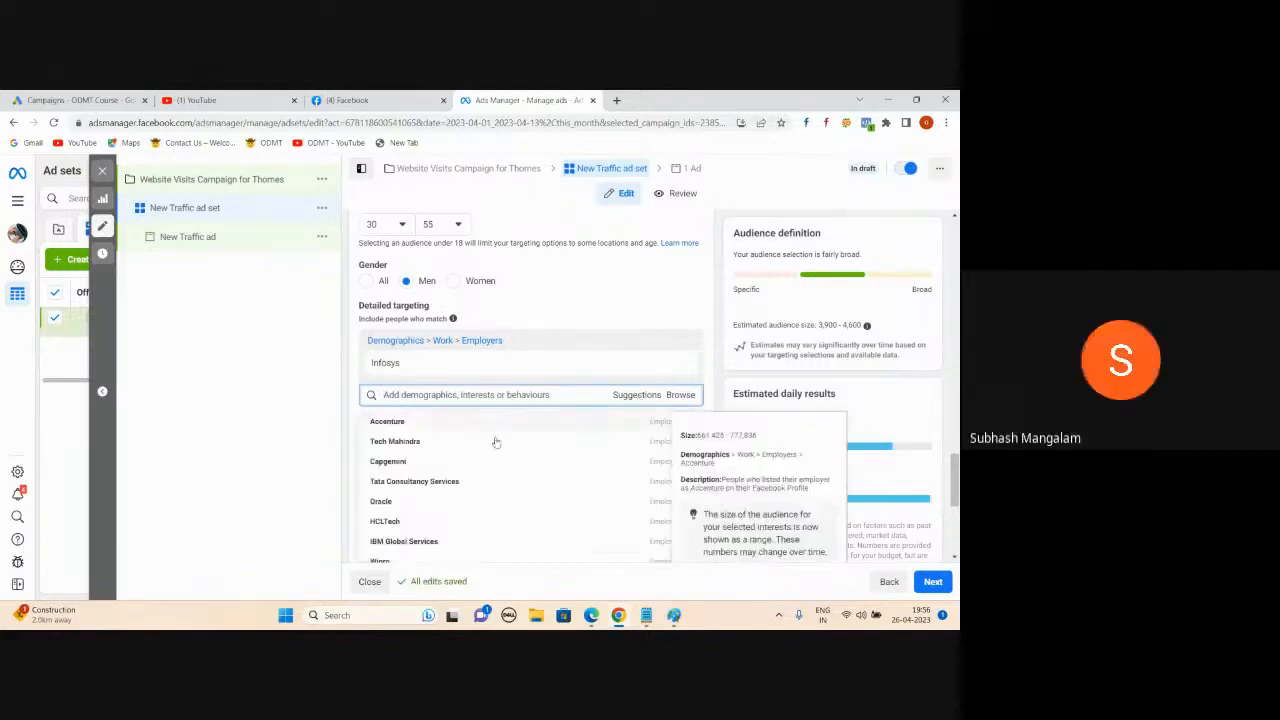
left_click(660, 428)
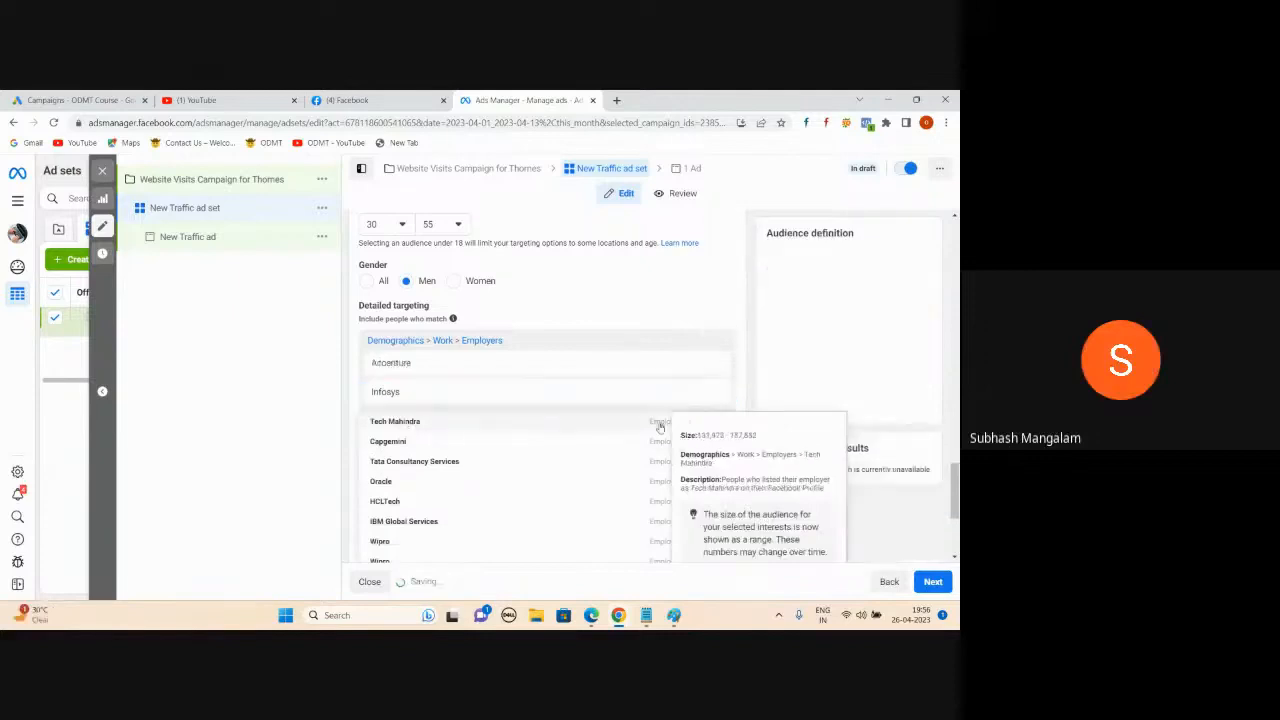
left_click(658, 453)
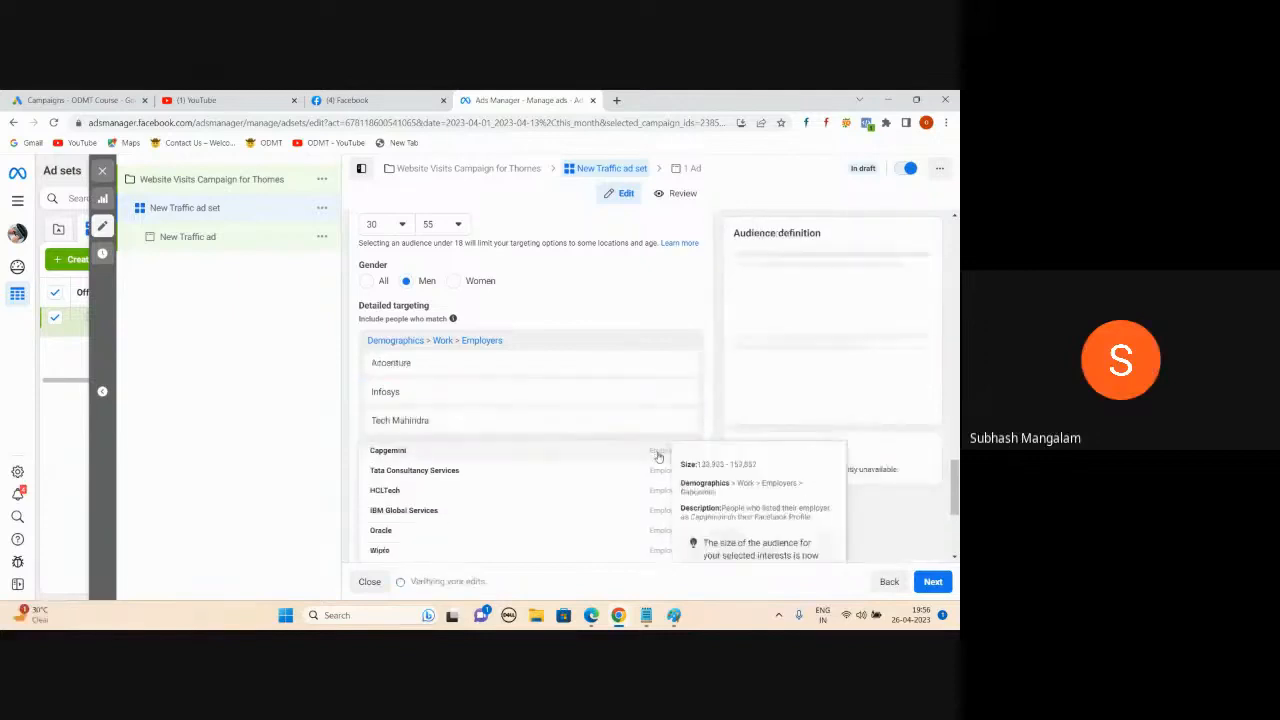
left_click(656, 481)
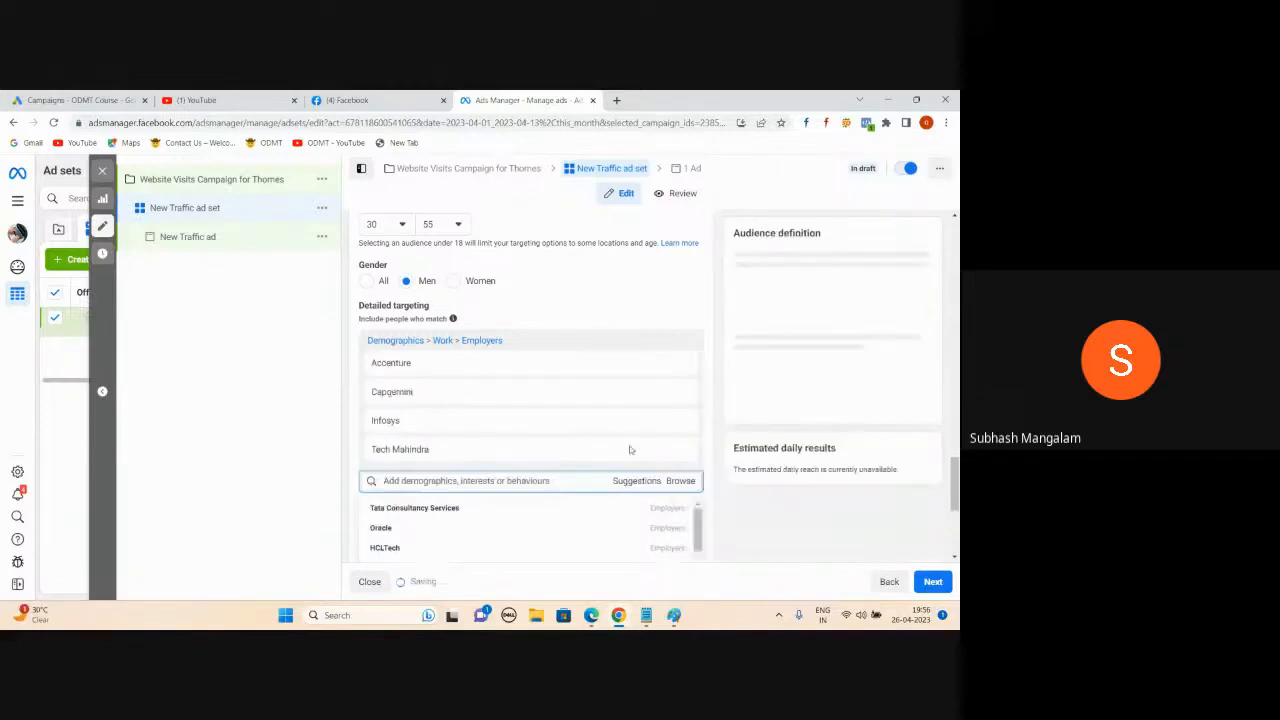
scroll(619, 405, "down", 1)
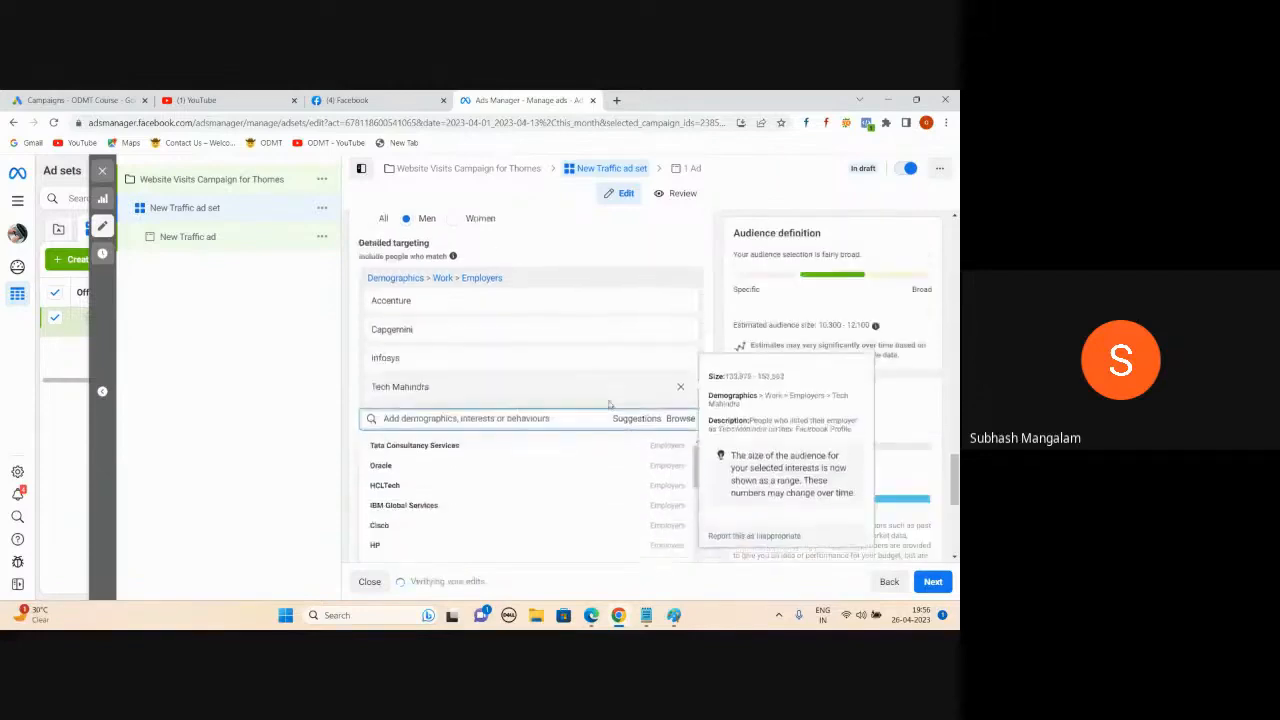
left_click(656, 453)
left_click(651, 493)
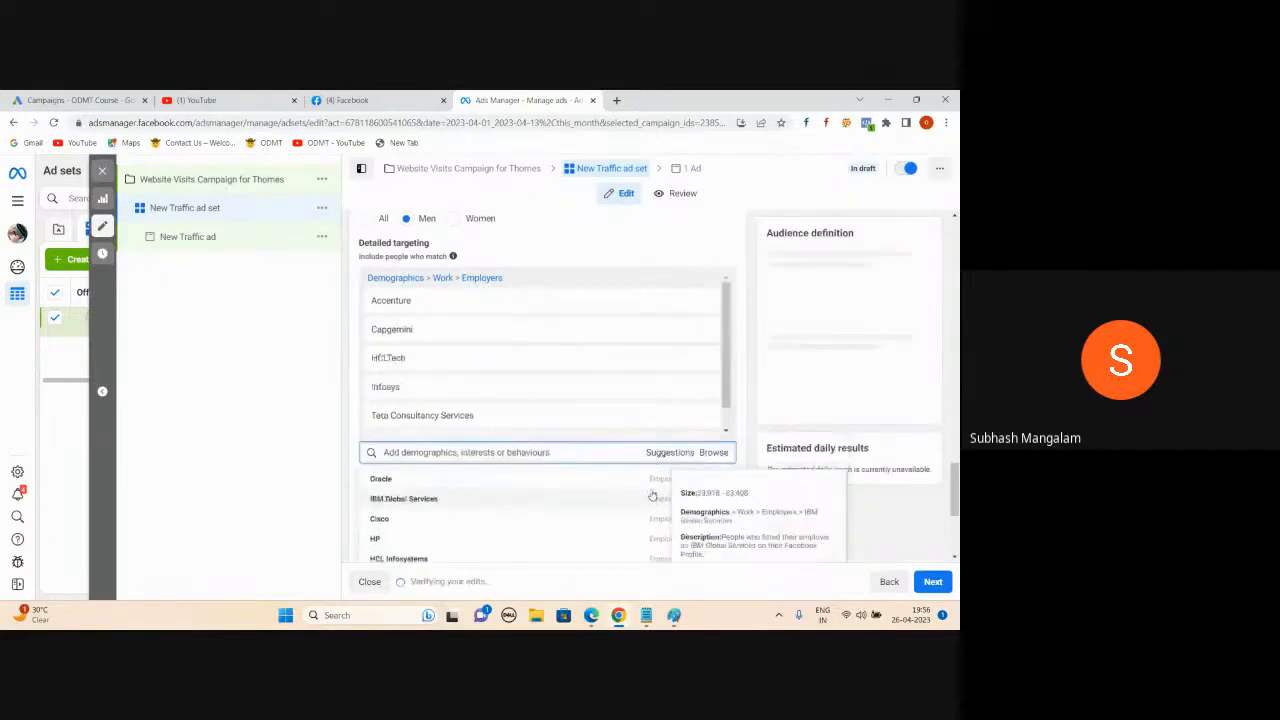
left_click(651, 483)
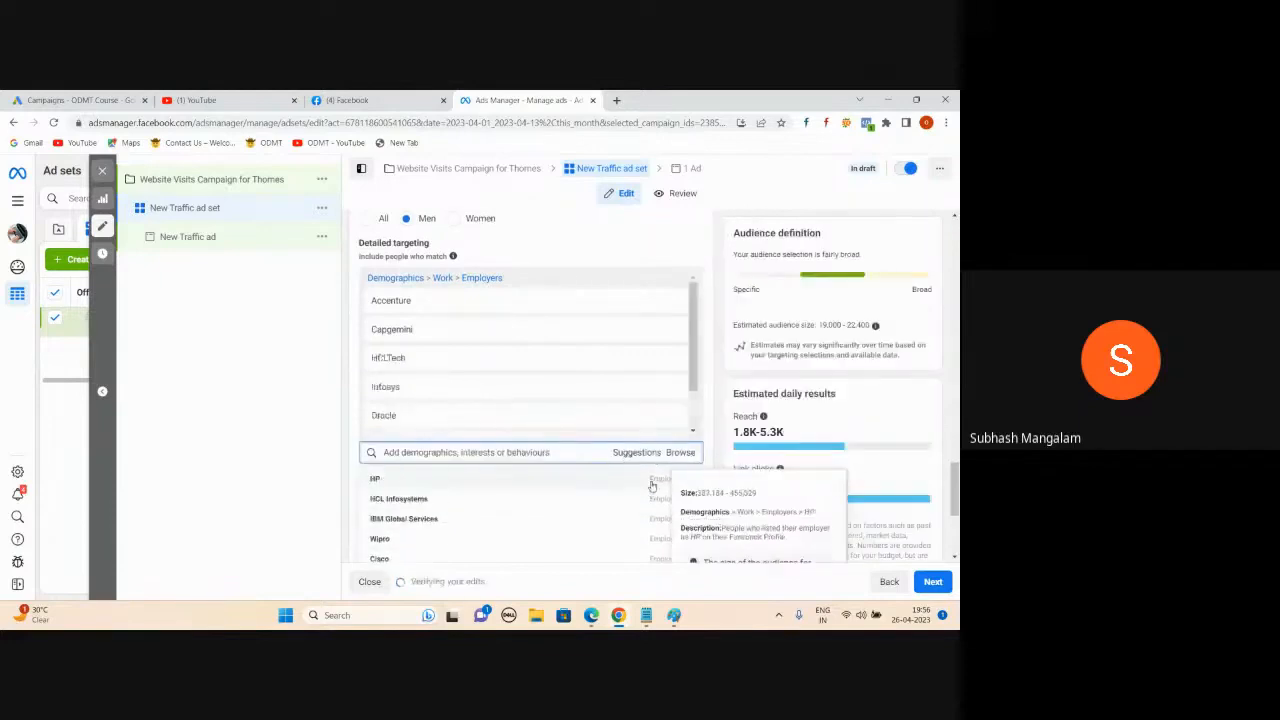
left_click(651, 538)
left_click(297, 368)
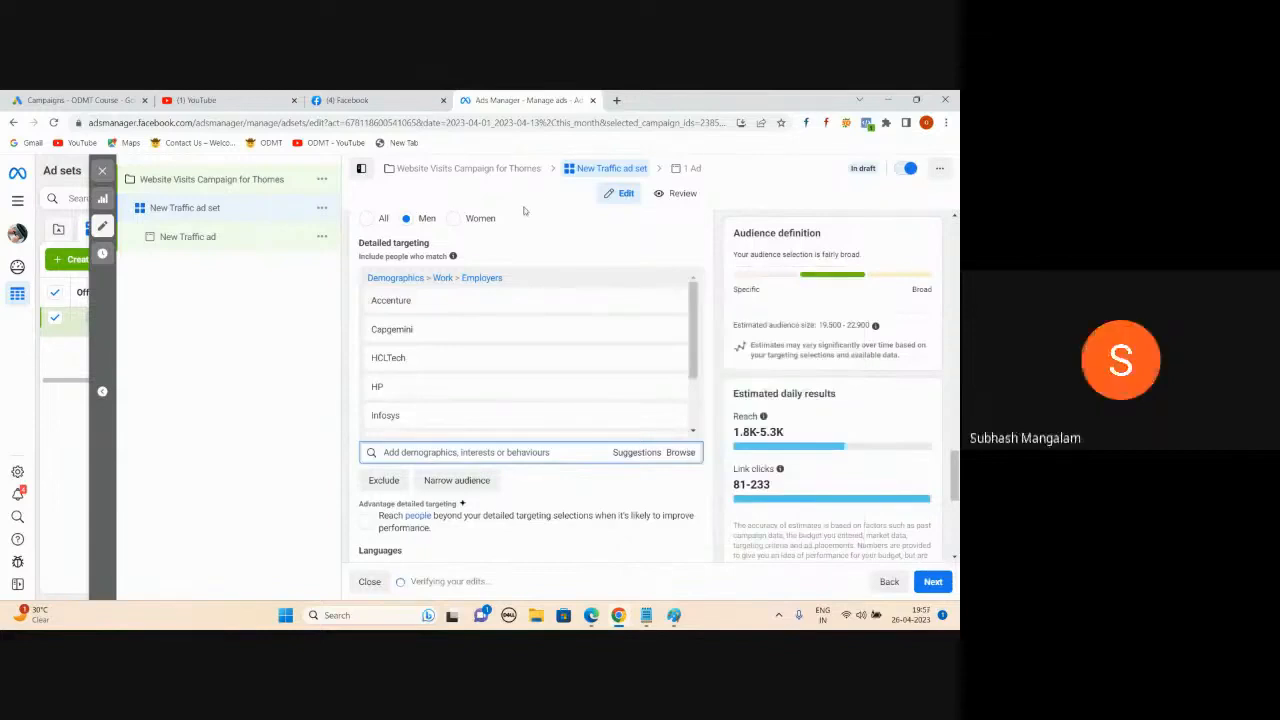
- Add HCL Infosystems, IBM Global Services, Amazon India, Infosys Technologies Limited and TCS - Tata Consultancy Service
left_click(617, 452)
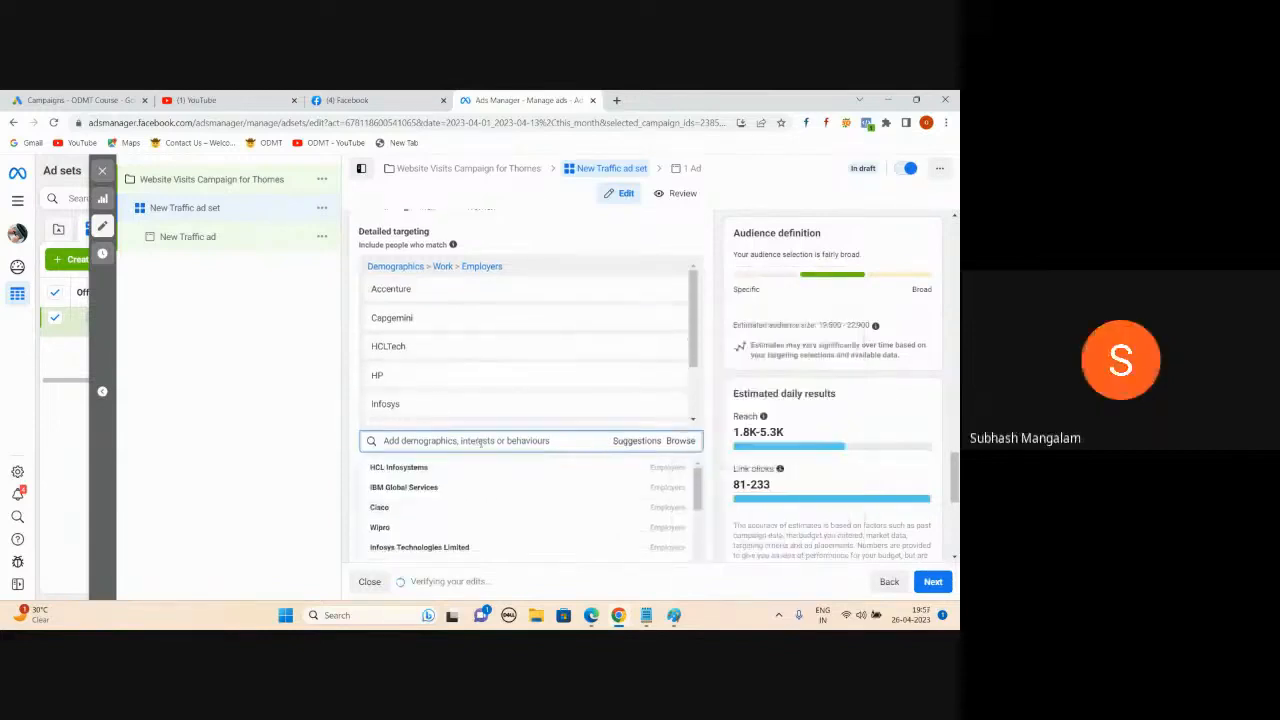
scroll(630, 440, "down", 1)
left_click(653, 420)
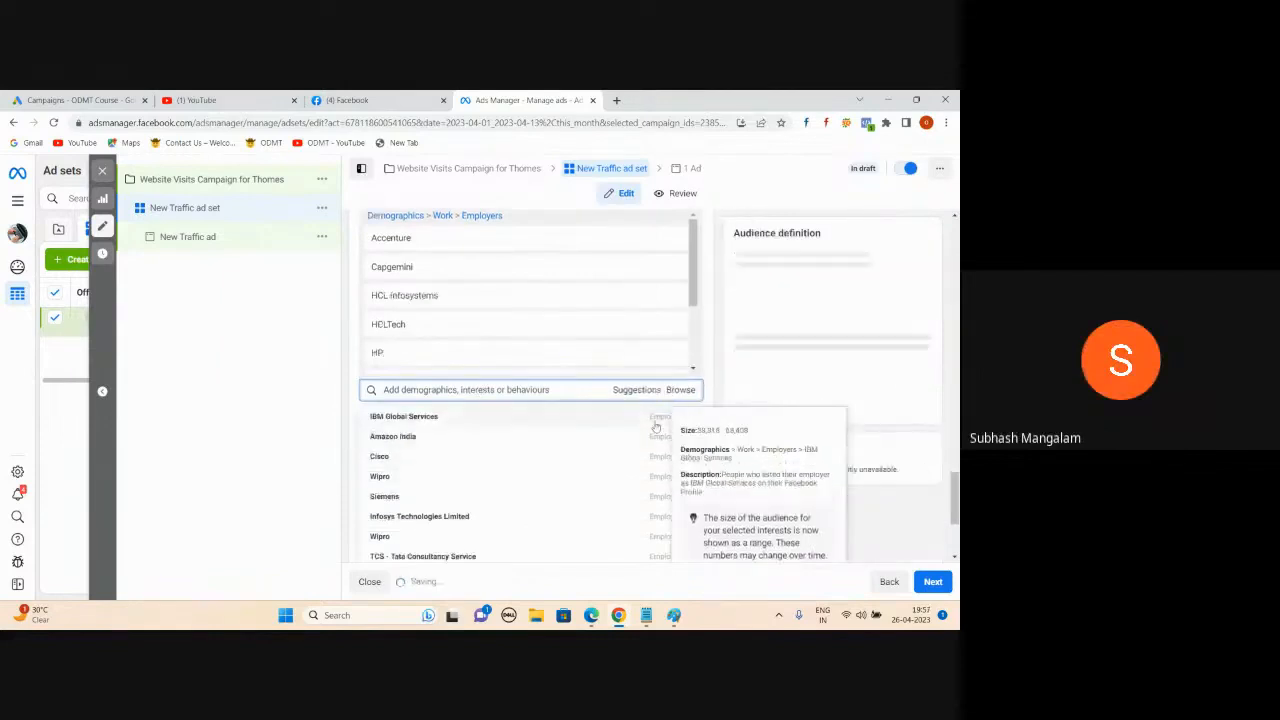
left_click(655, 420)
left_click(656, 421)
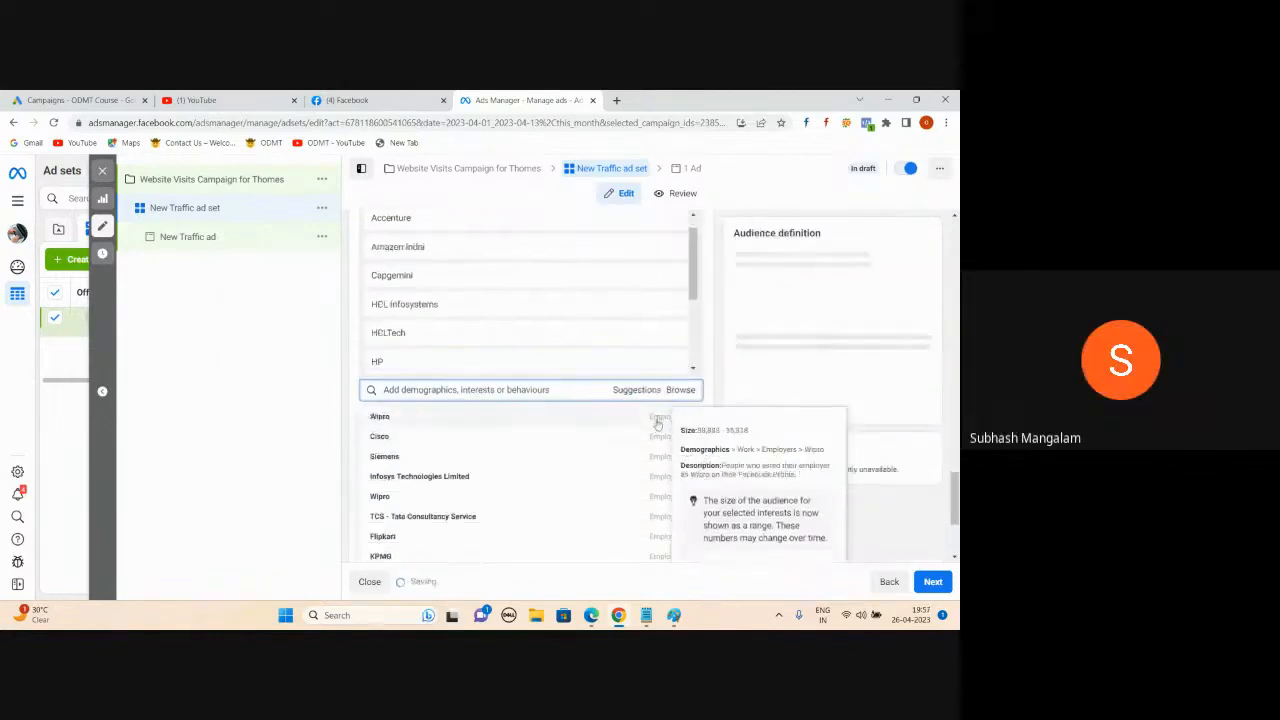
left_click(655, 423)
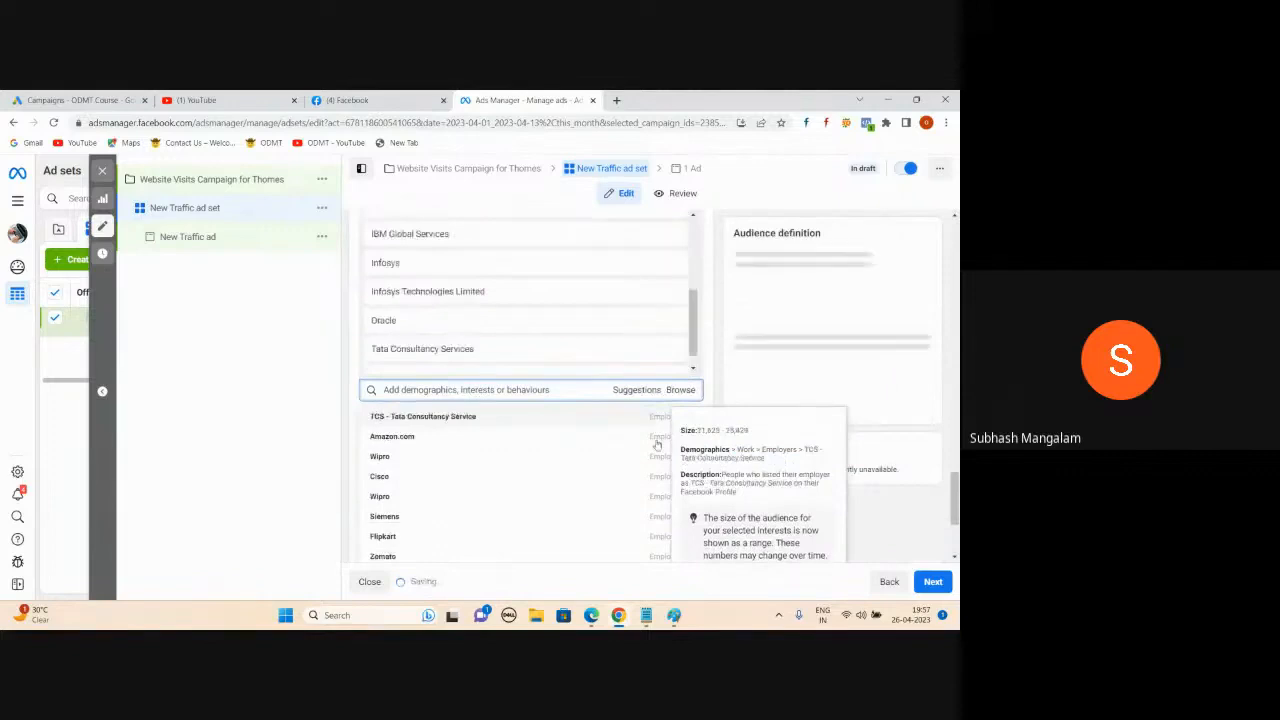
left_click(655, 423)
left_click(300, 337)
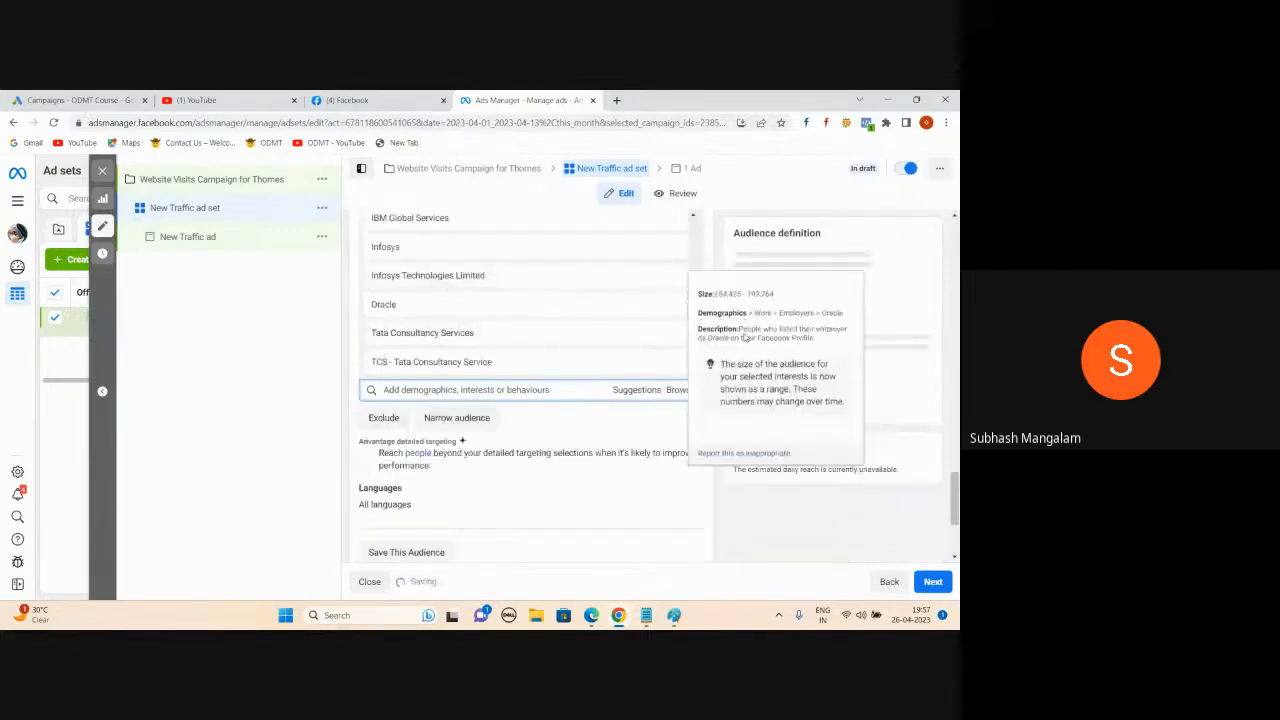
scroll(569, 411, "up", 2)
scroll(569, 411, "up", 1)
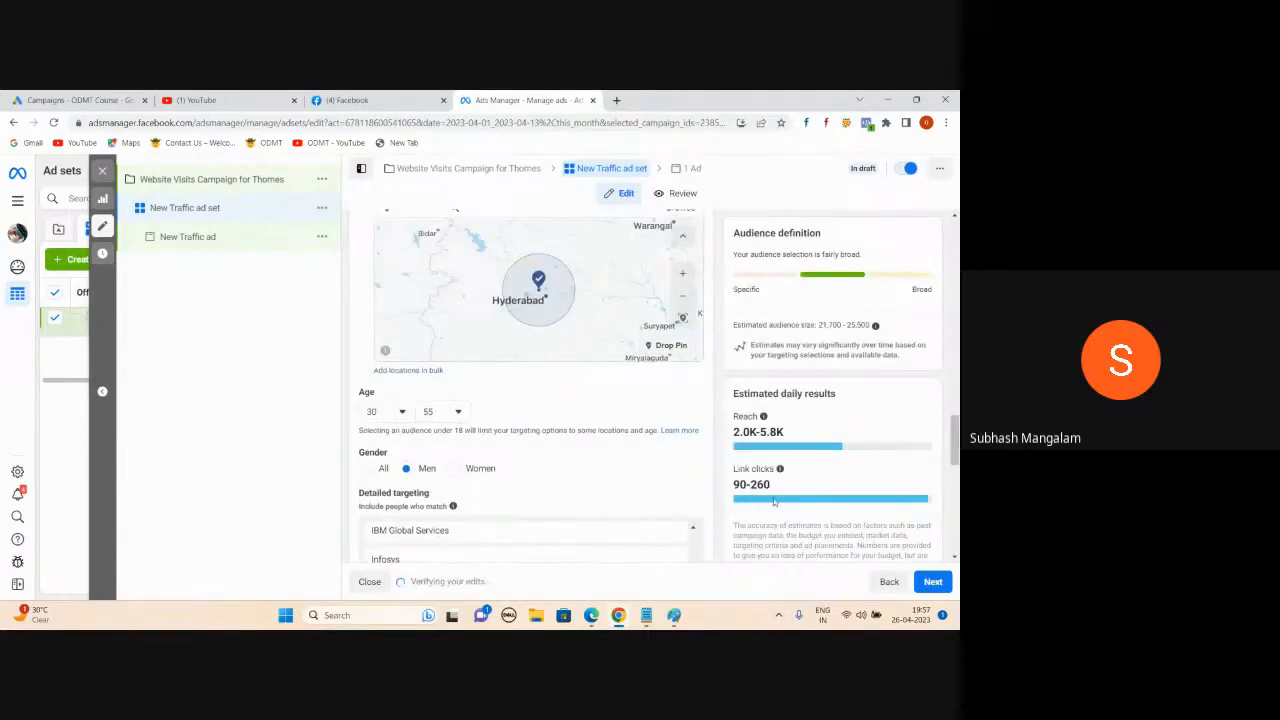
scroll(392, 452, "down", 1)
mouse_move(619, 614)
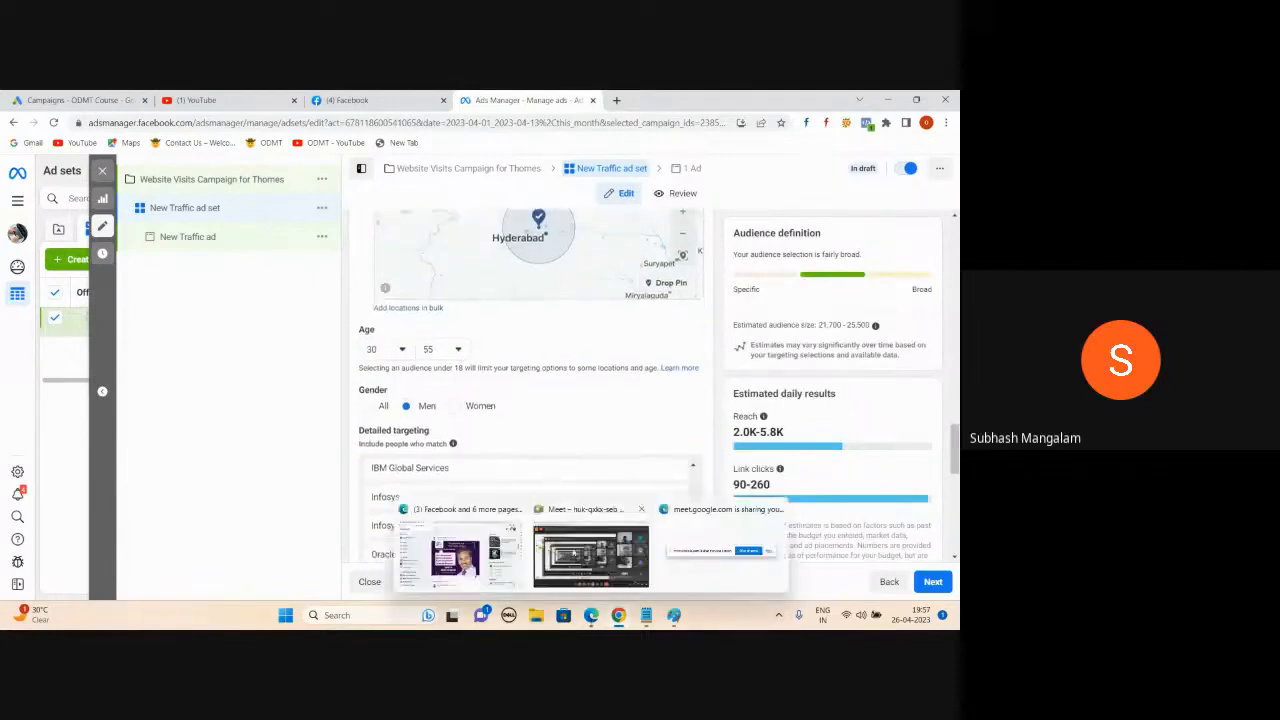
left_click(573, 553)
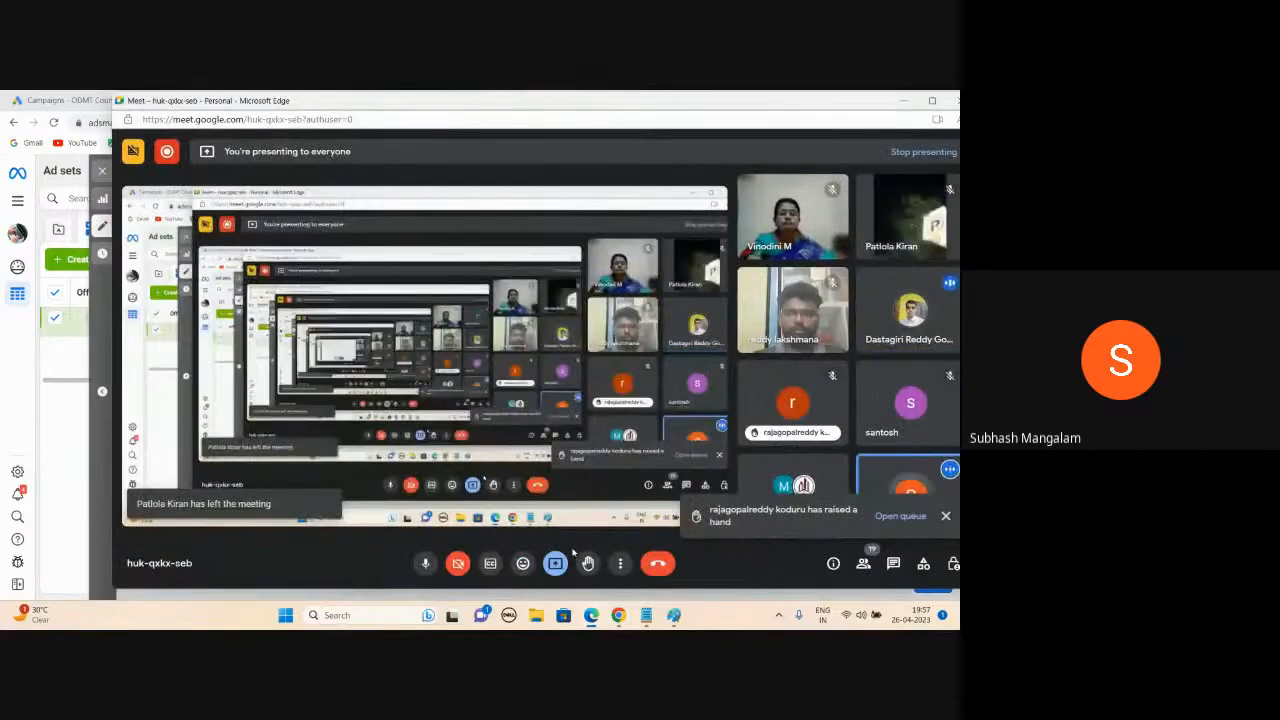
left_click(904, 103)
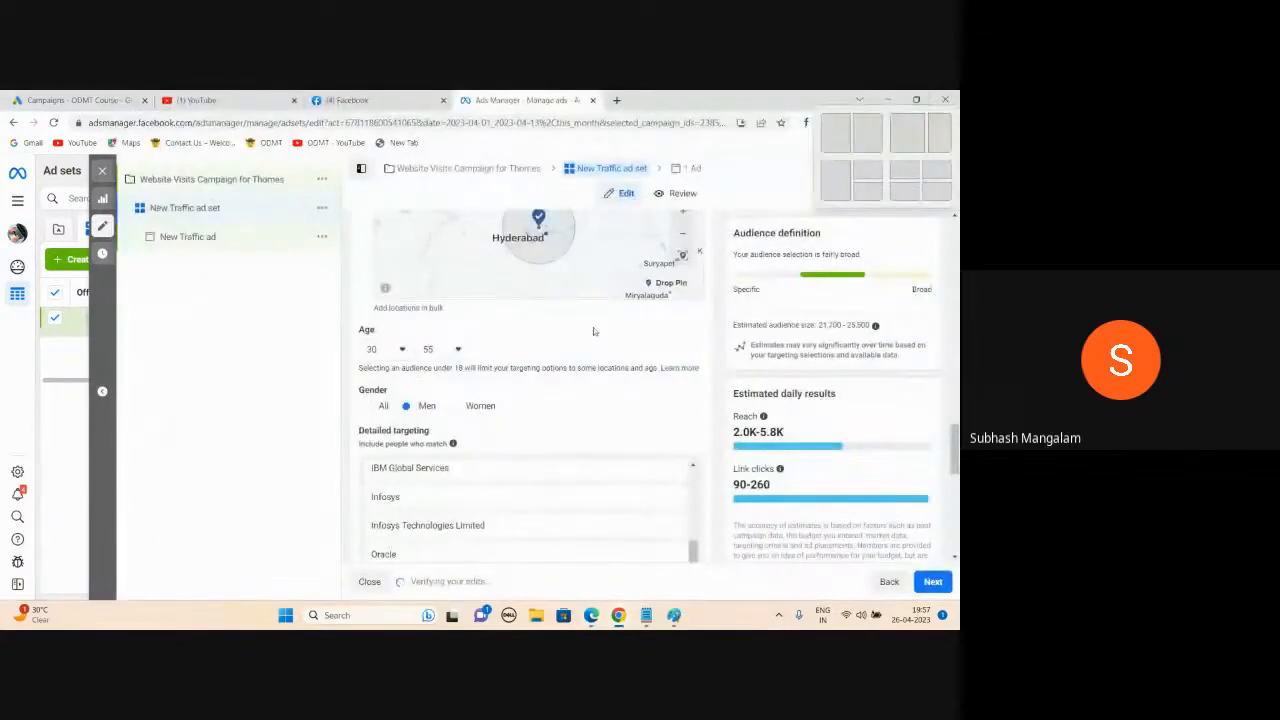
scroll(545, 373, "down", 2)
scroll(545, 373, "up", 3)
scroll(376, 329, "up", 1)
scroll(376, 329, "down", 1)
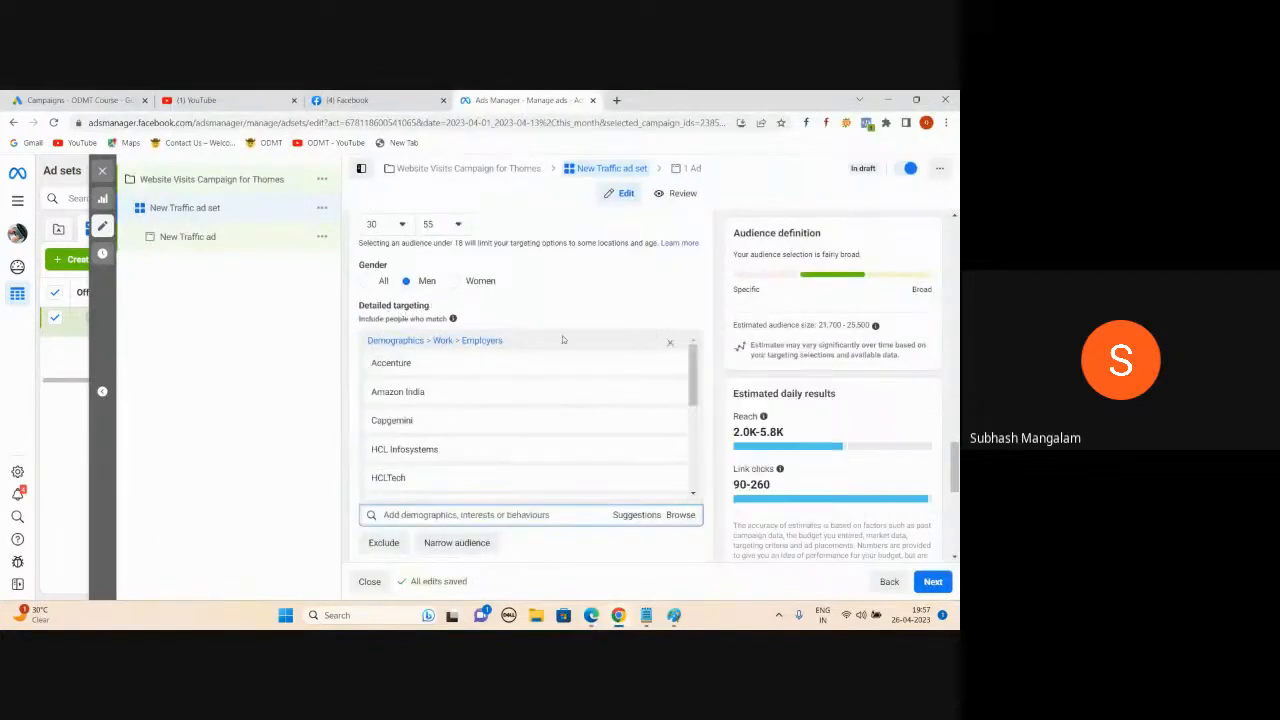
- Remove the entire Employers group from detailed targeting
left_click(674, 345)
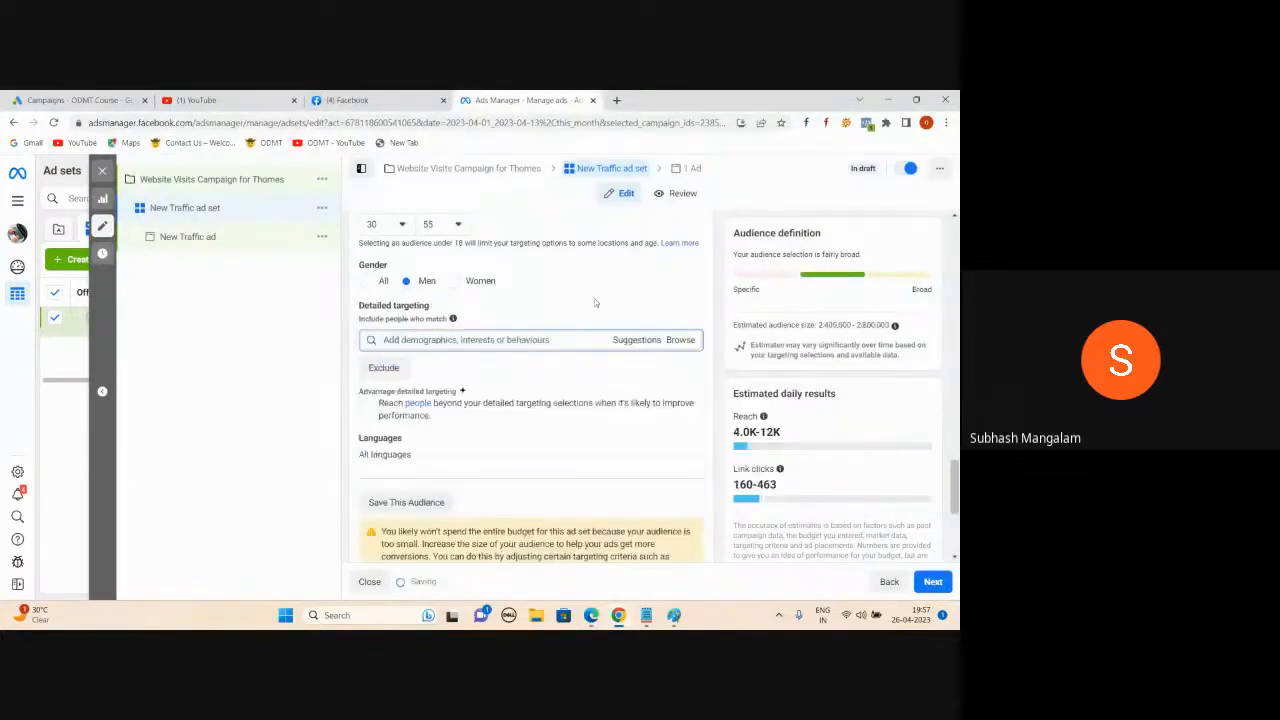
scroll(594, 320, "up", 2)
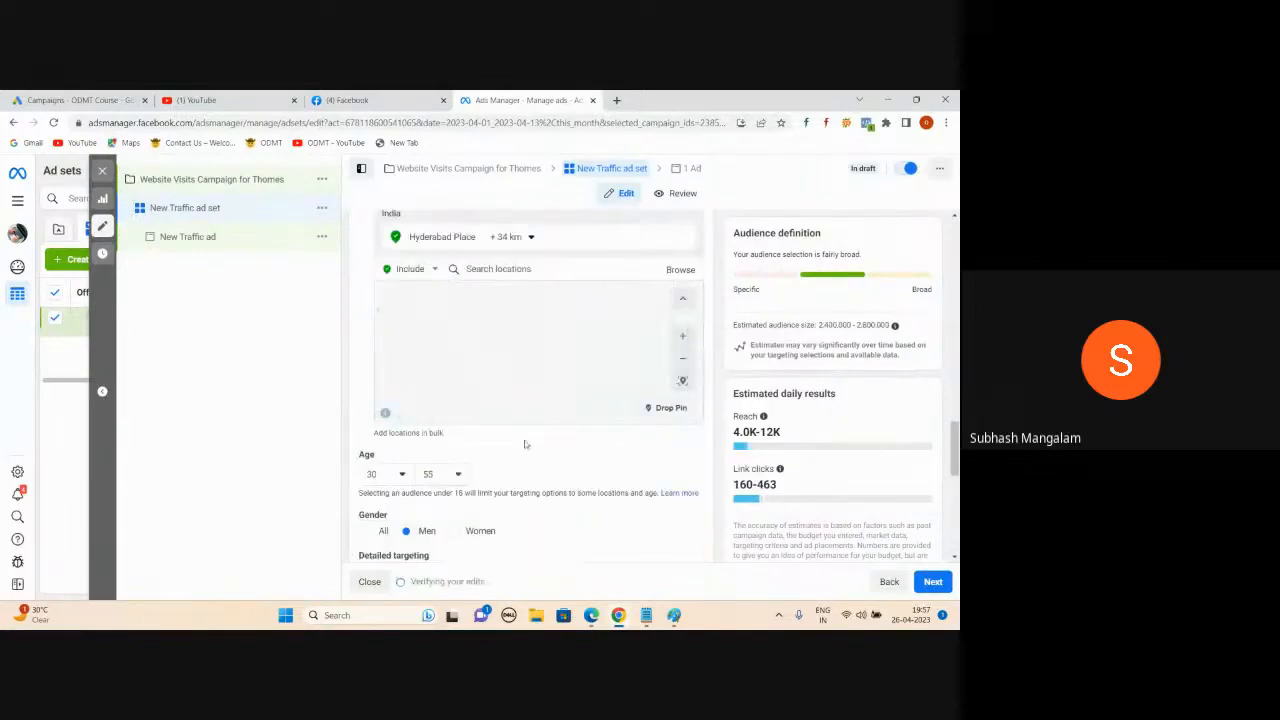
scroll(440, 415, "down", 2)
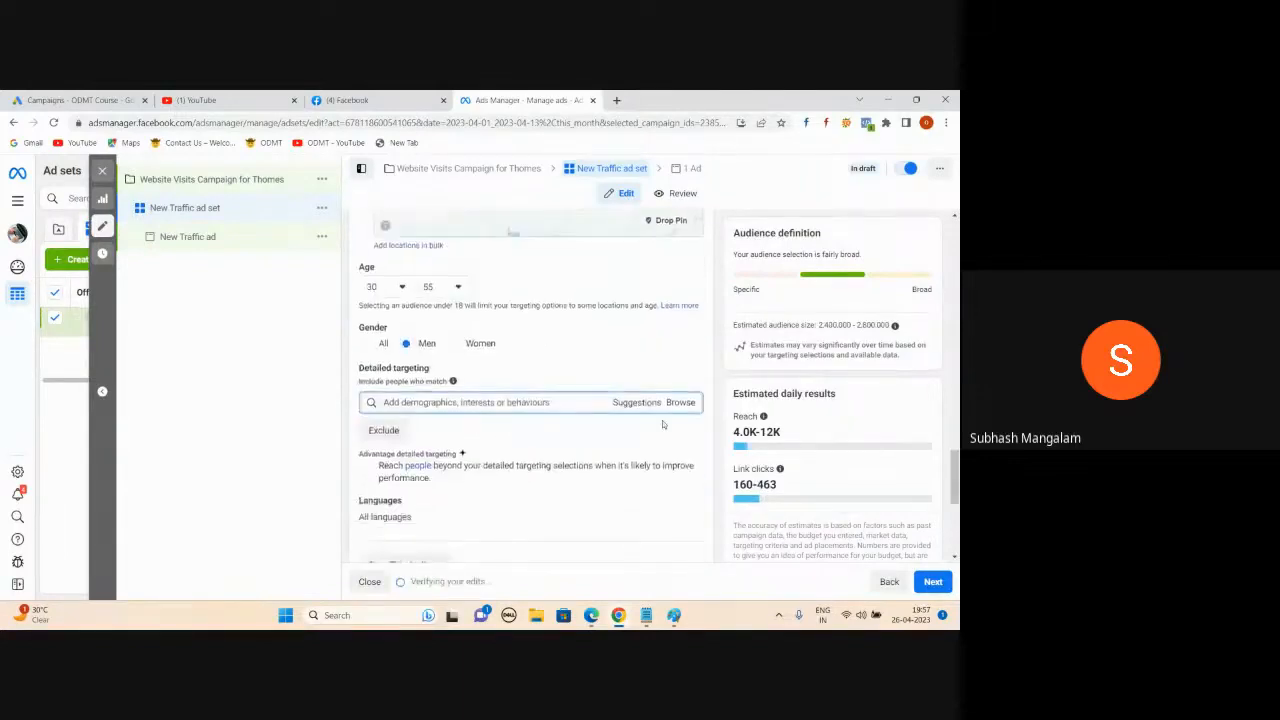
- Re-add Infosys via Demographics > Work > Employers, plus suggested Infosys Technologies Limited
left_click(684, 404)
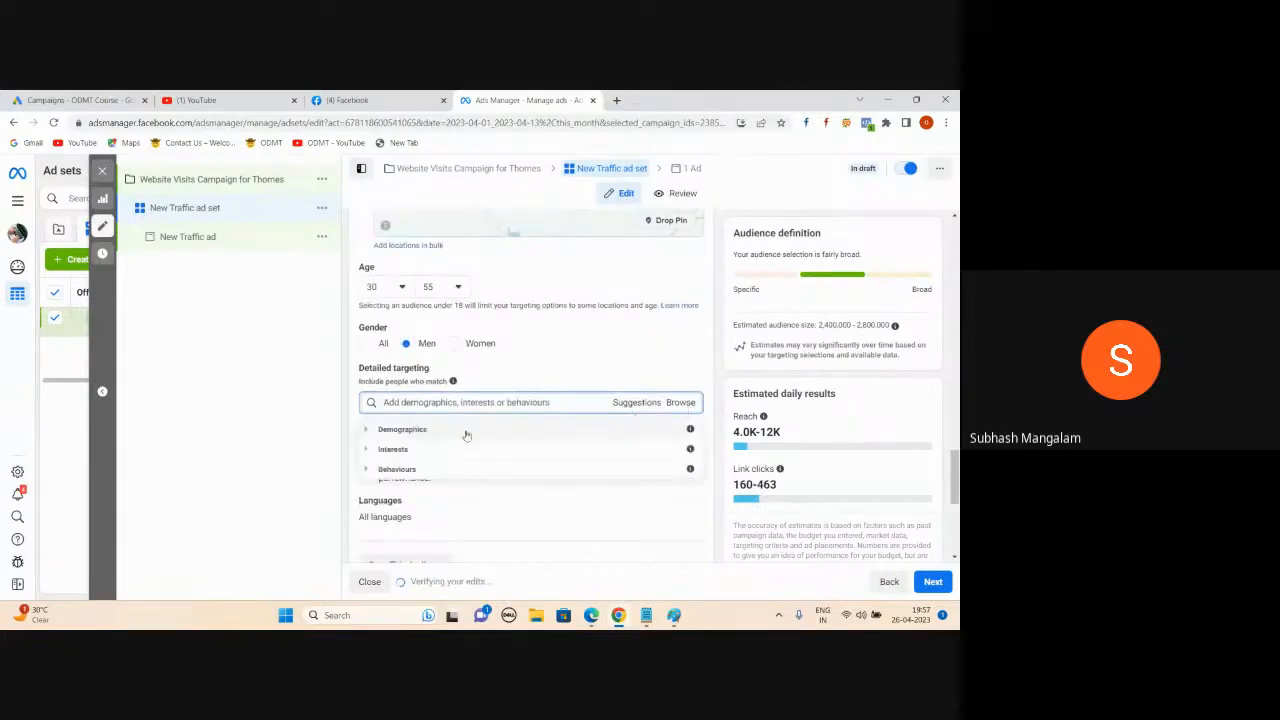
left_click(368, 430)
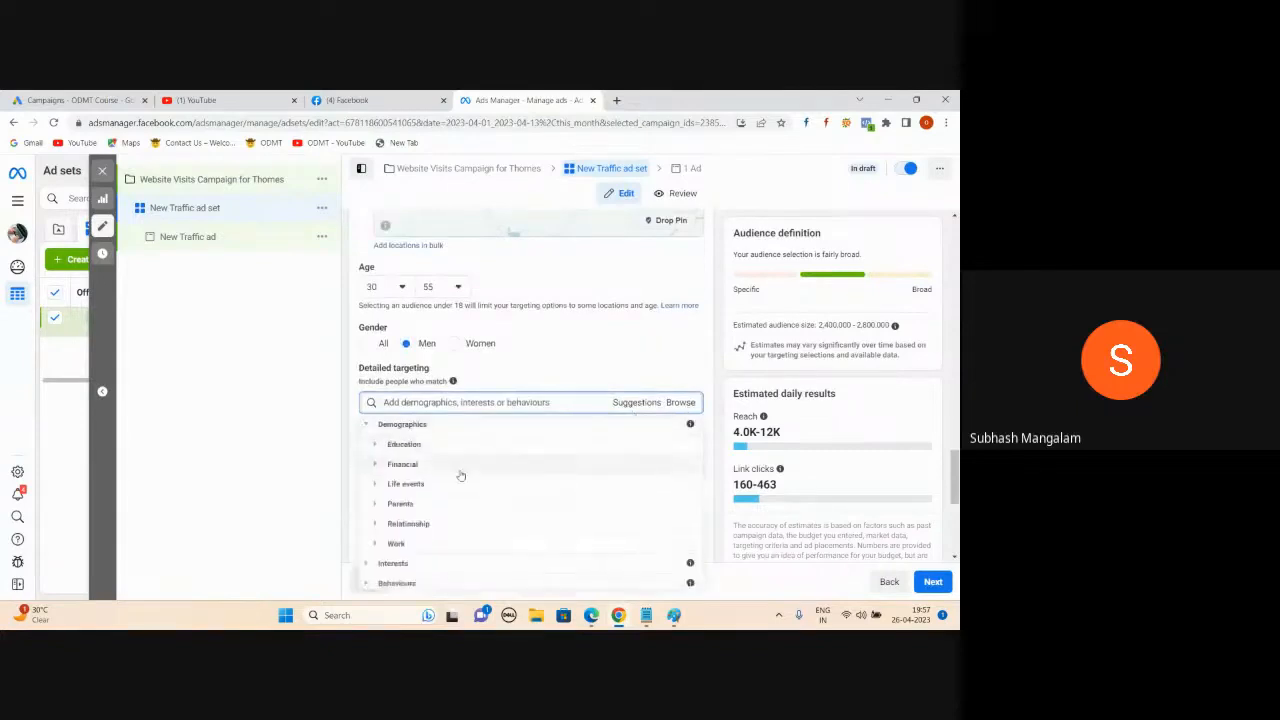
left_click(375, 543)
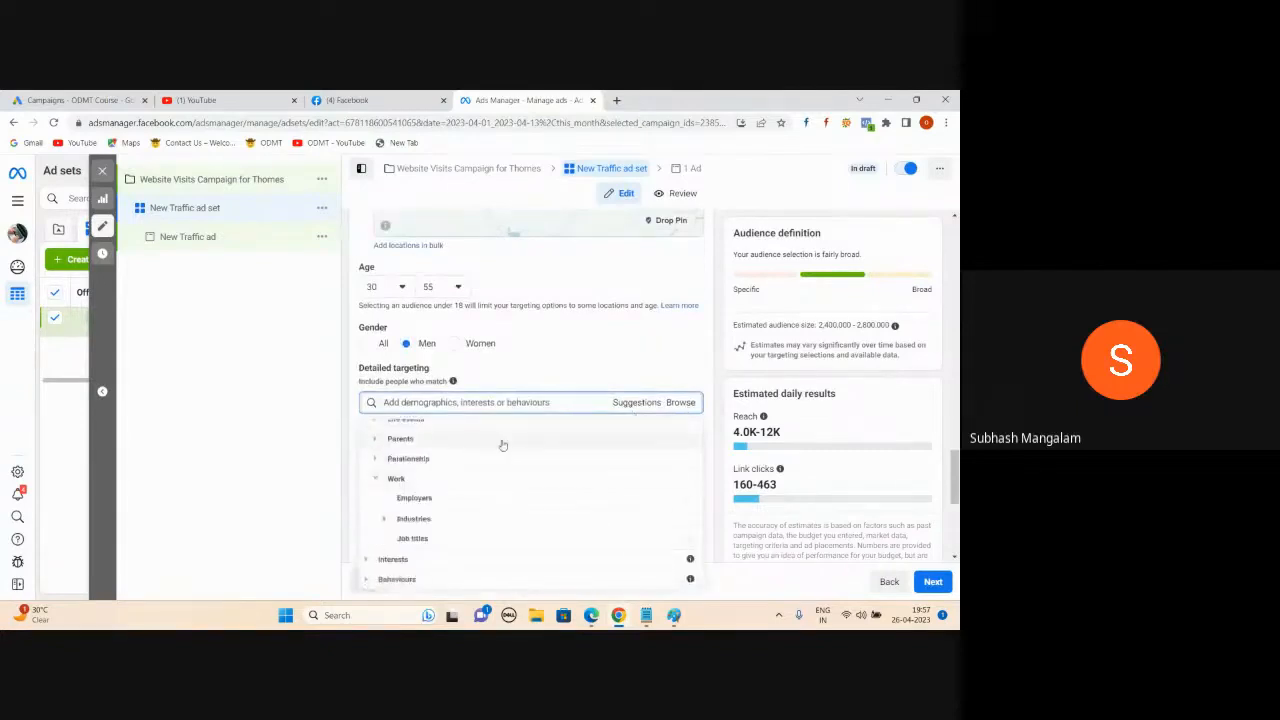
left_click(435, 498)
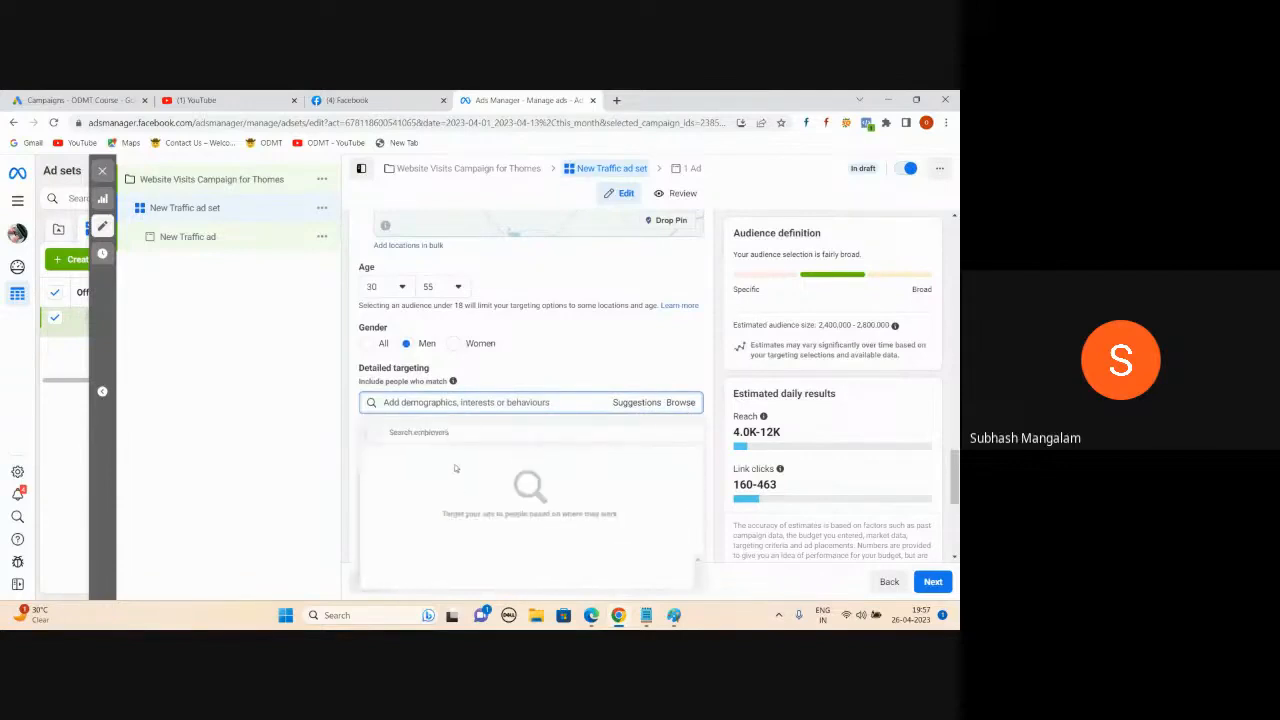
left_click(433, 433)
type("infosys")
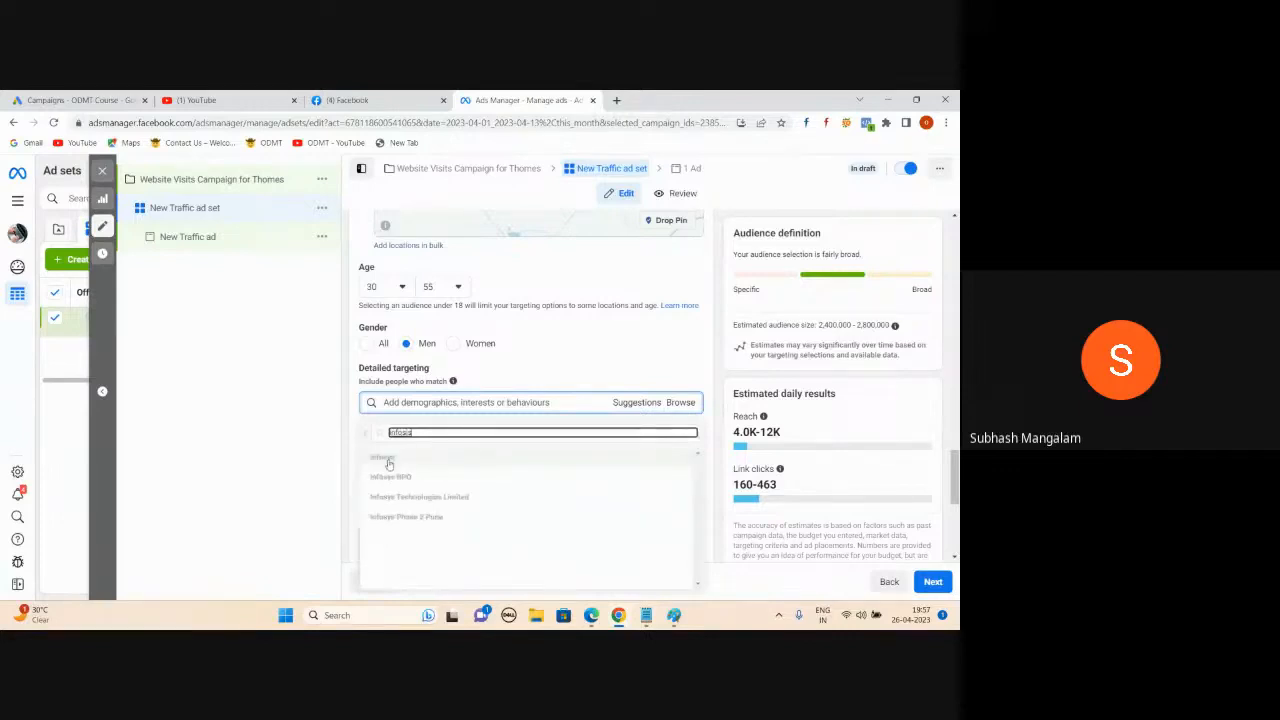
mouse_move(389, 463)
left_click(430, 433)
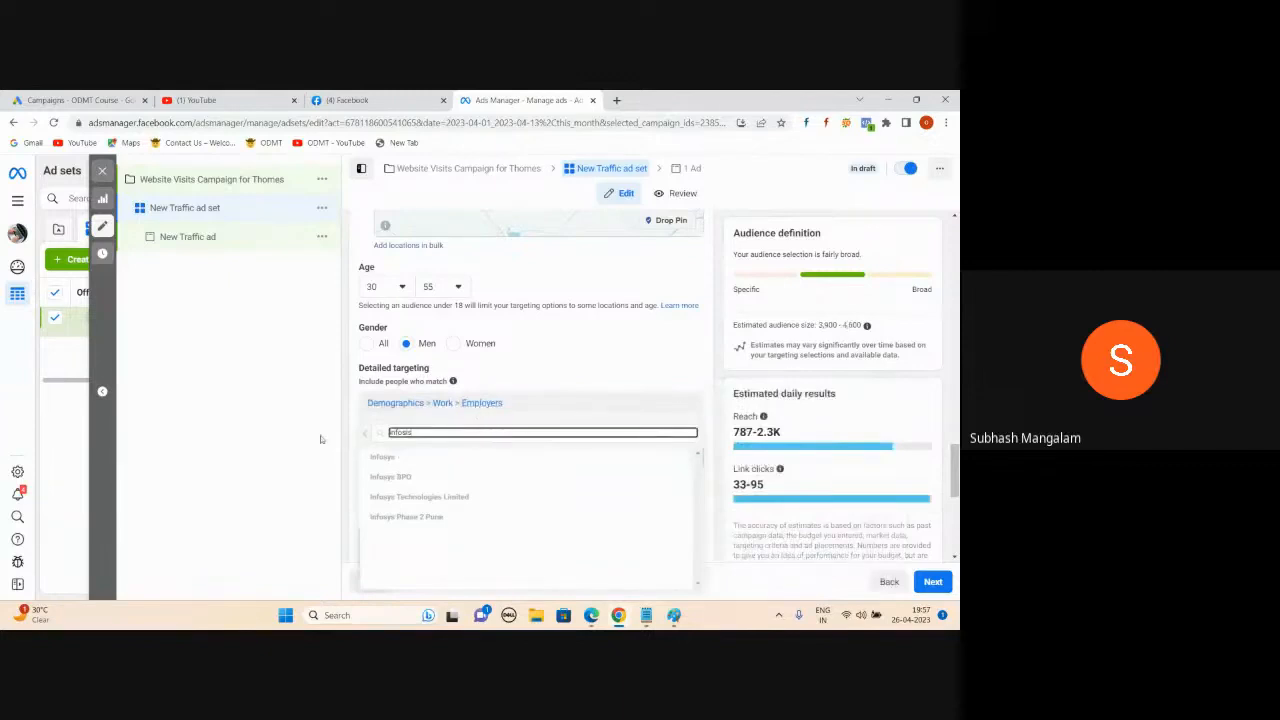
left_click(243, 413)
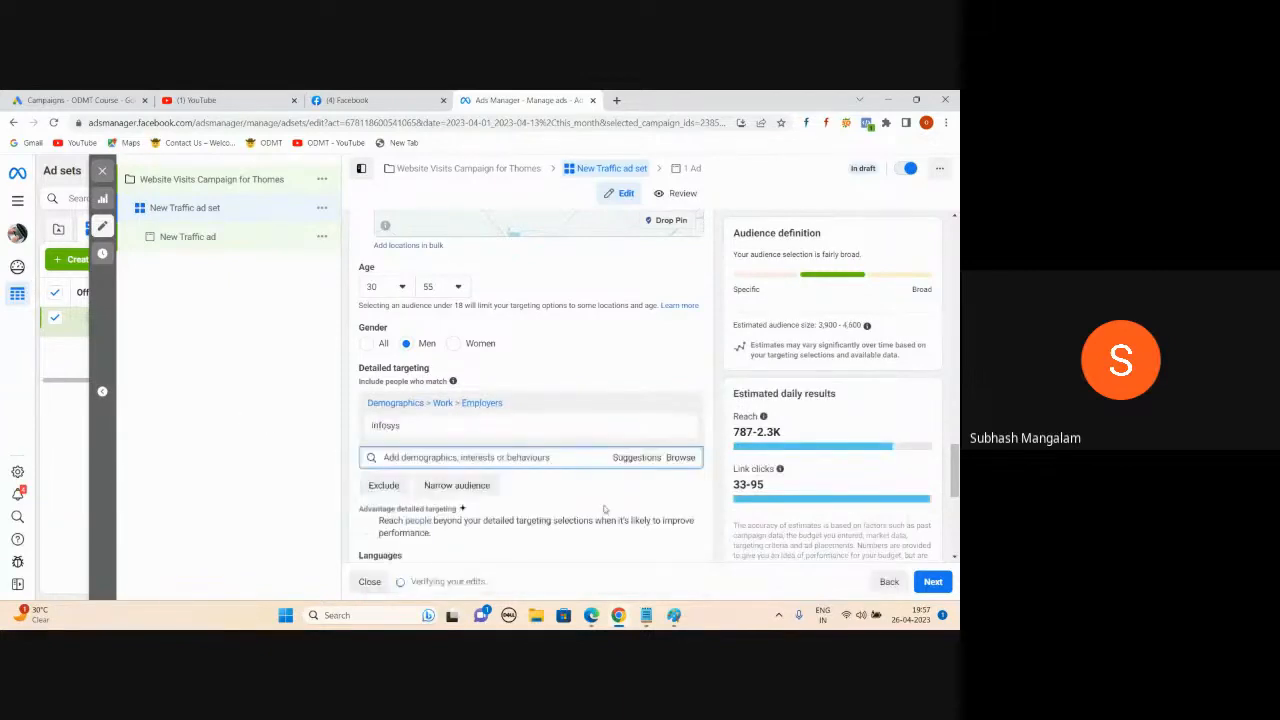
left_click(552, 457)
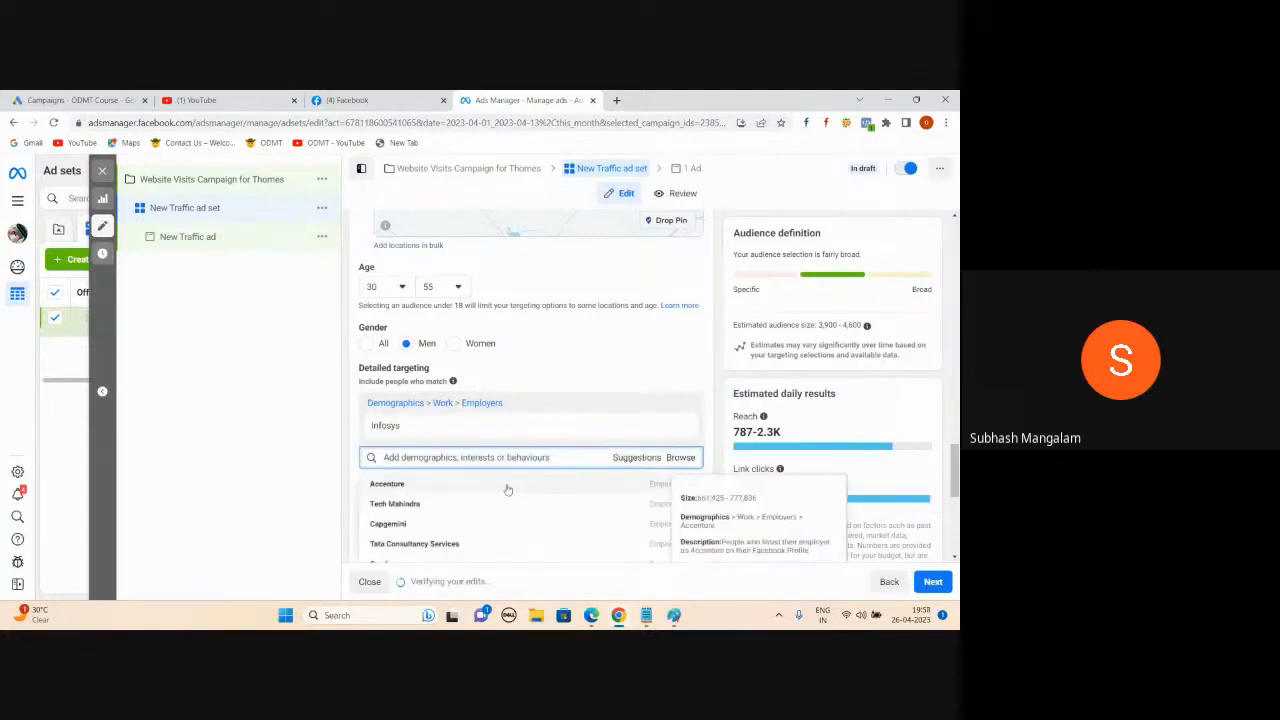
scroll(461, 530, "down", 5)
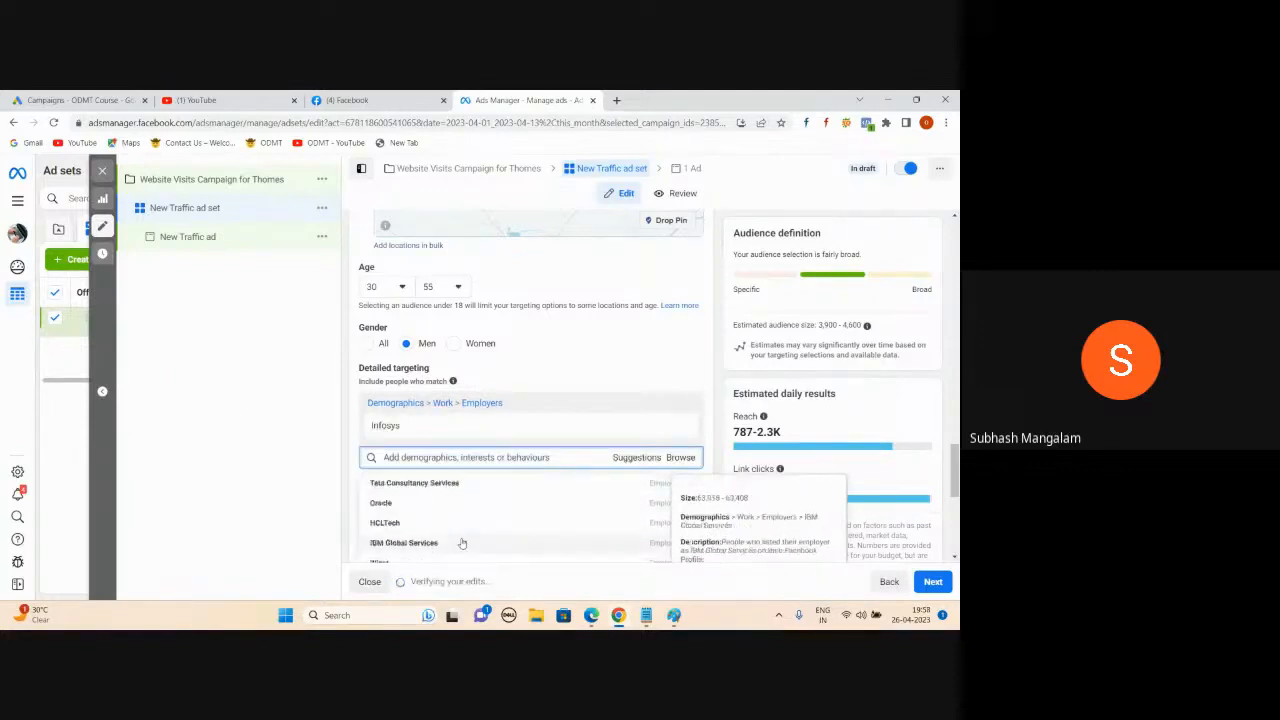
left_click(656, 485)
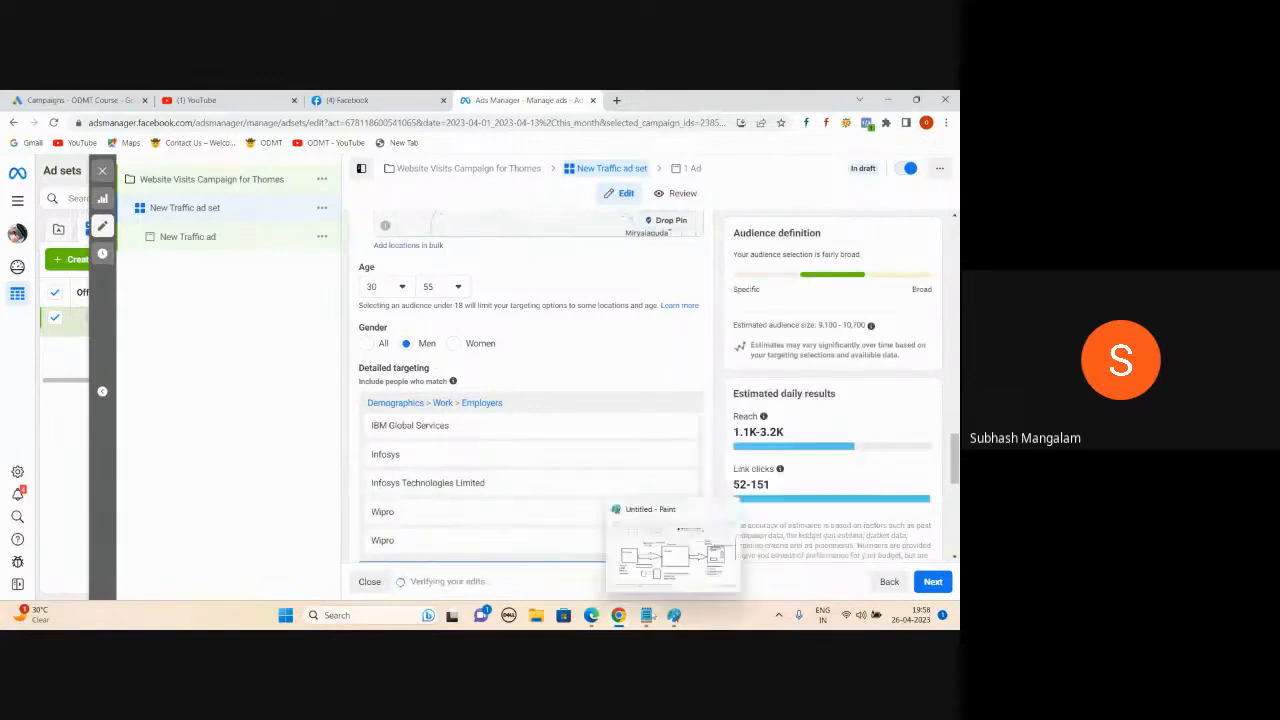
left_click(646, 615)
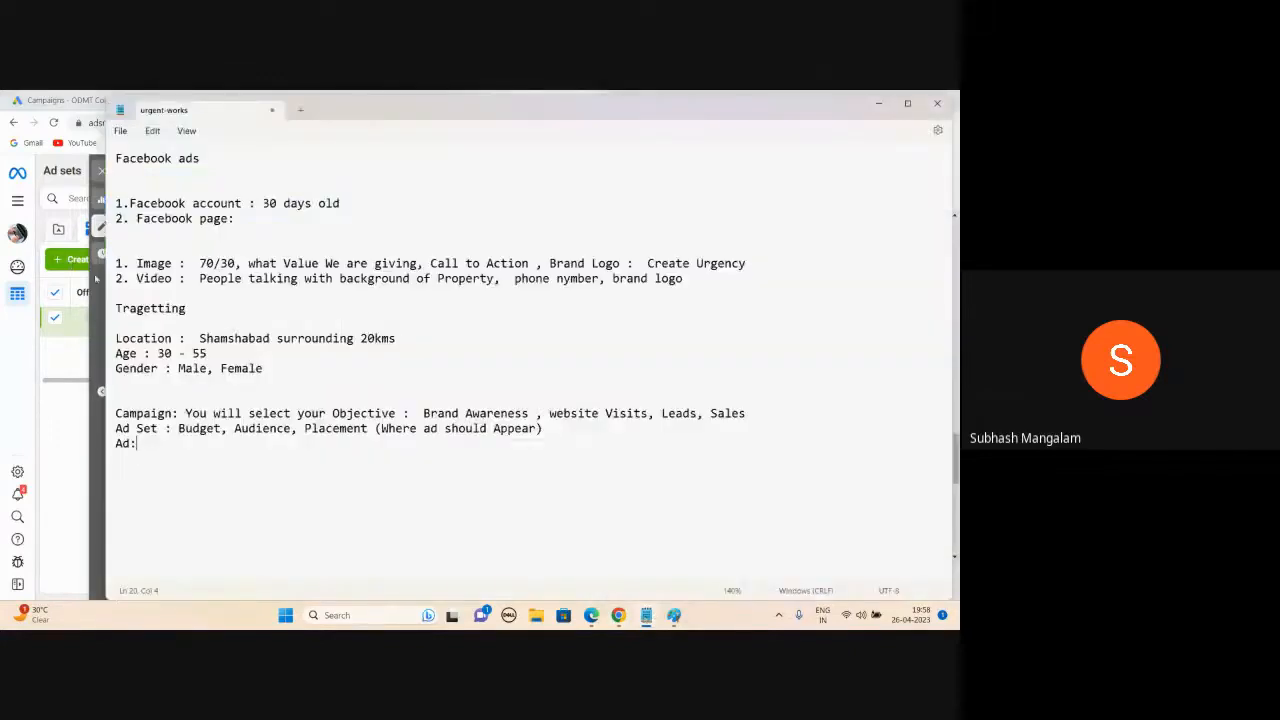
left_click_drag(278, 372, 112, 338)
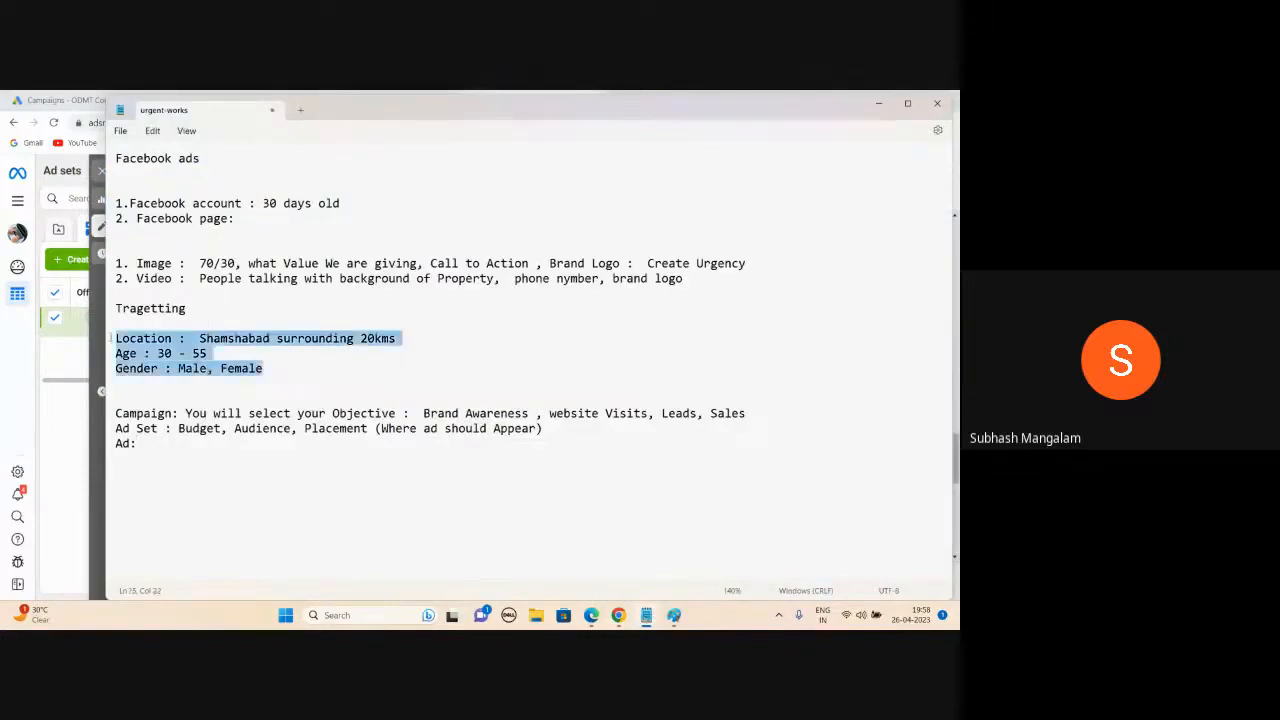
left_click(276, 357)
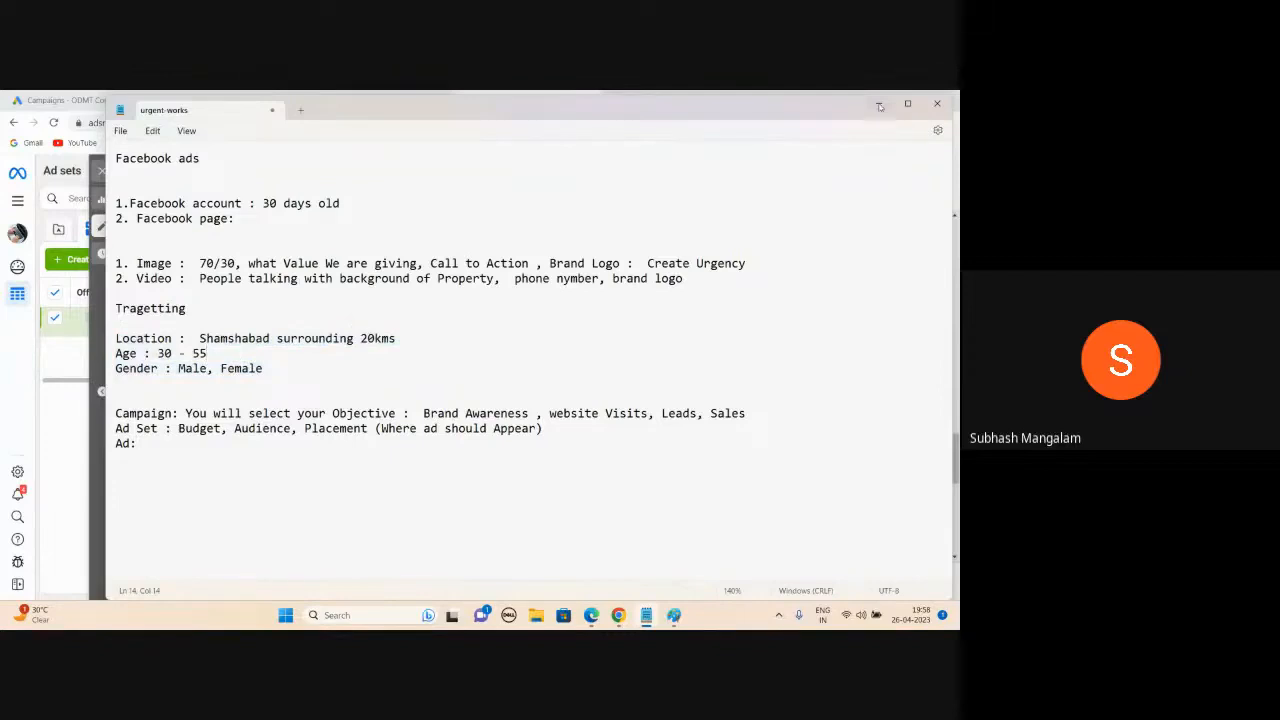
left_click(880, 107)
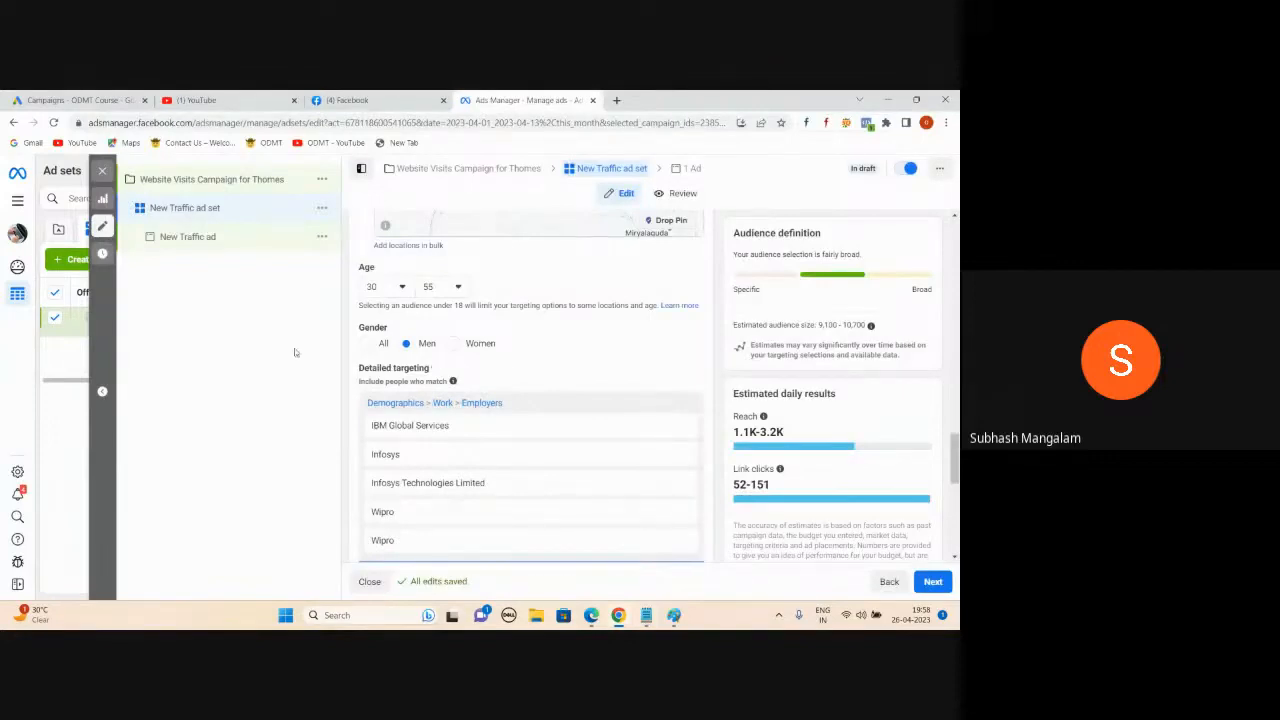
- Switch to Manual placements and untick the Audience Network, Instagram and Messenger platforms
scroll(520, 428, "down", 2)
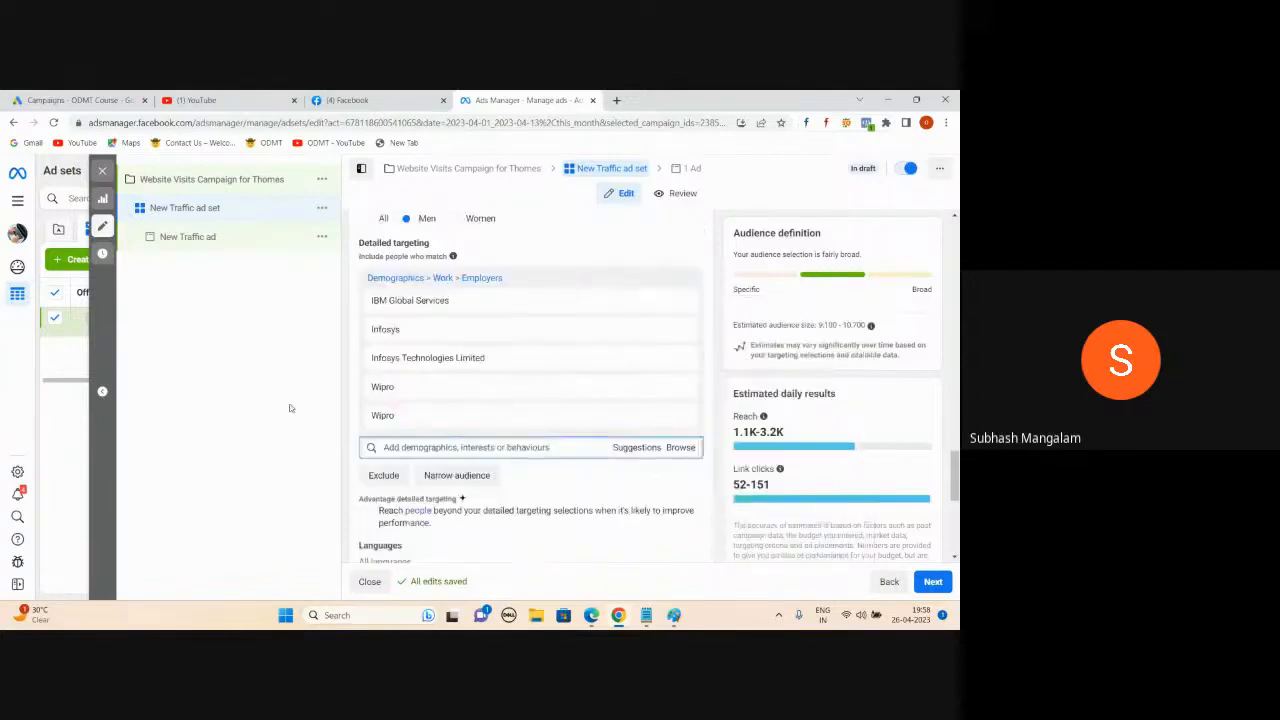
scroll(570, 455, "down", 5)
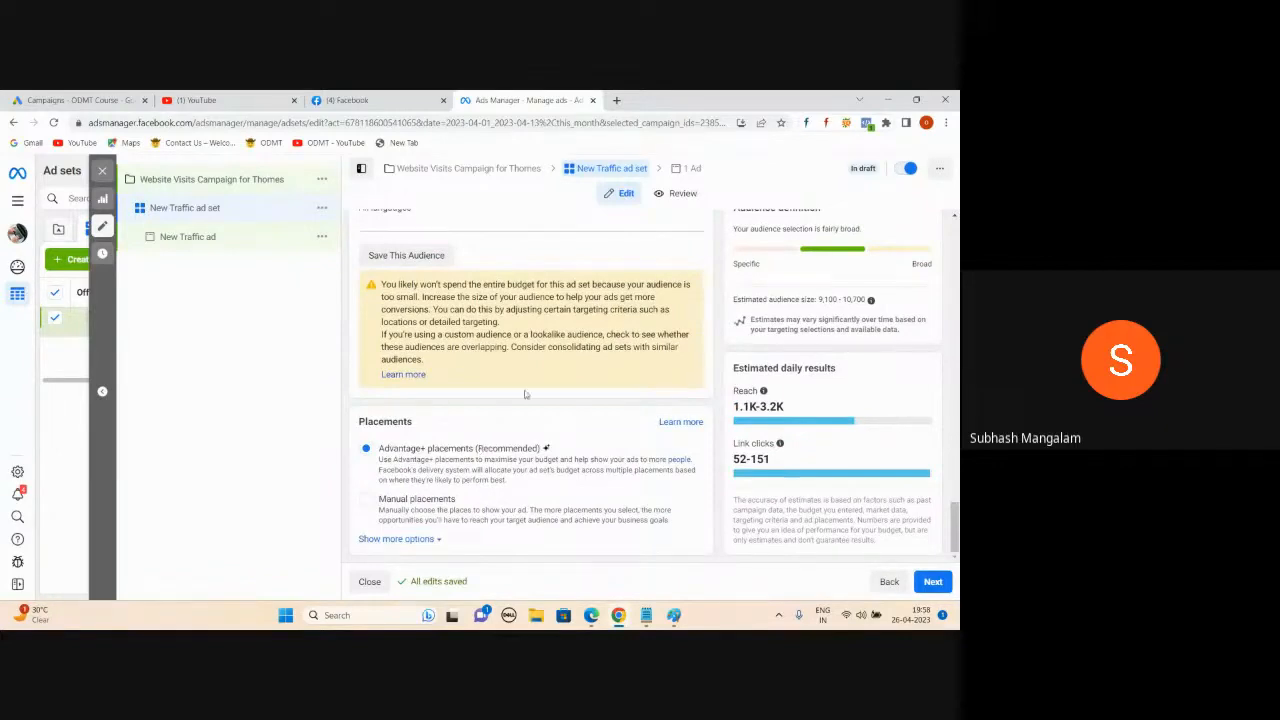
left_click(366, 500)
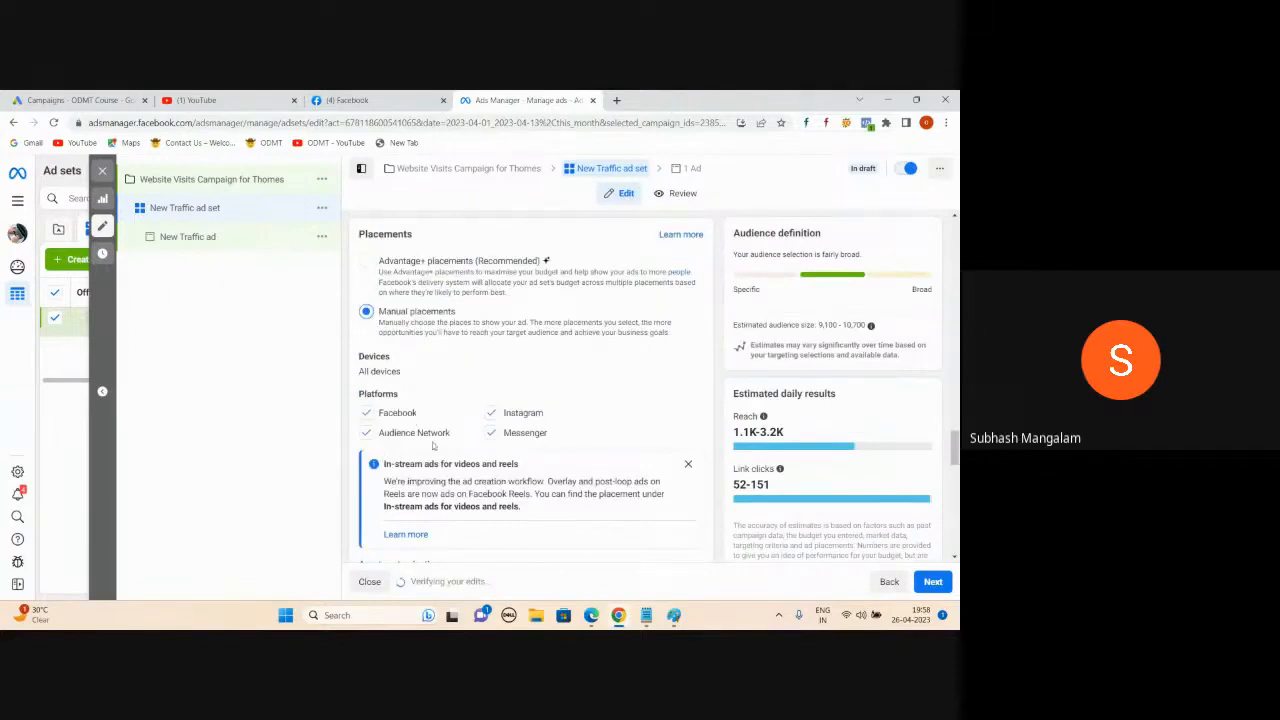
left_click(368, 437)
scroll(530, 380, "down", 2)
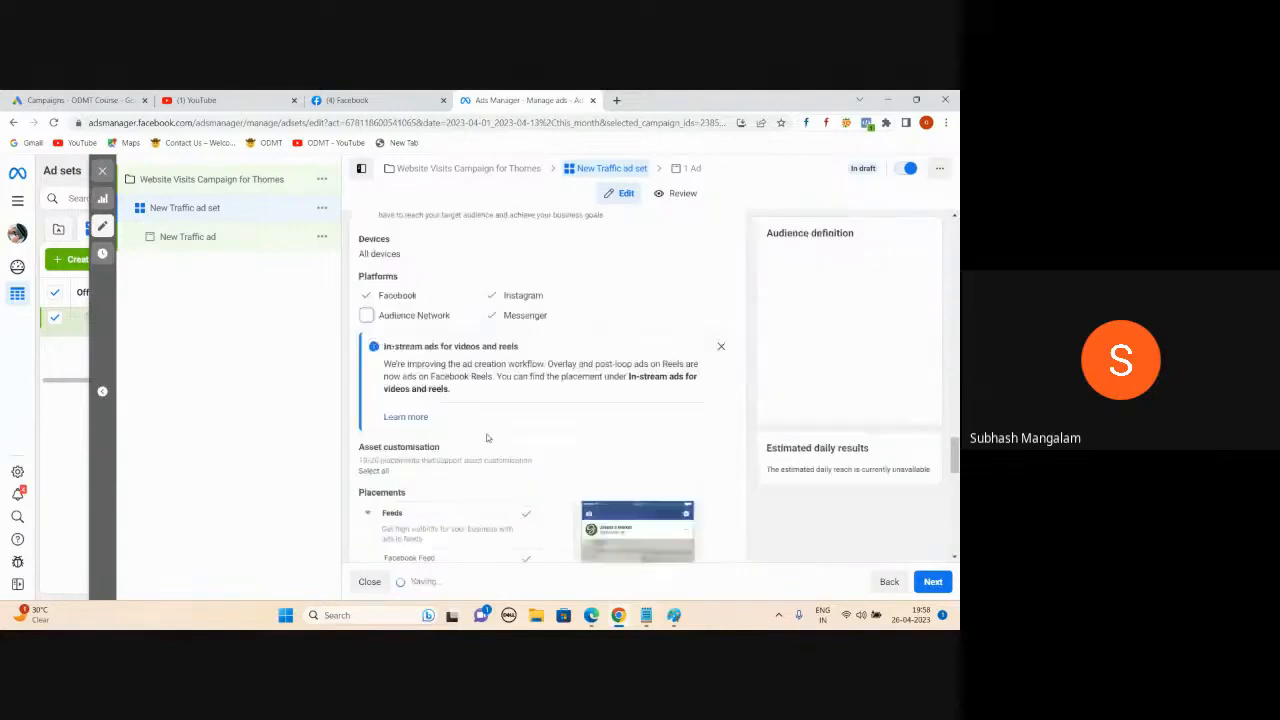
scroll(500, 330, "up", 2)
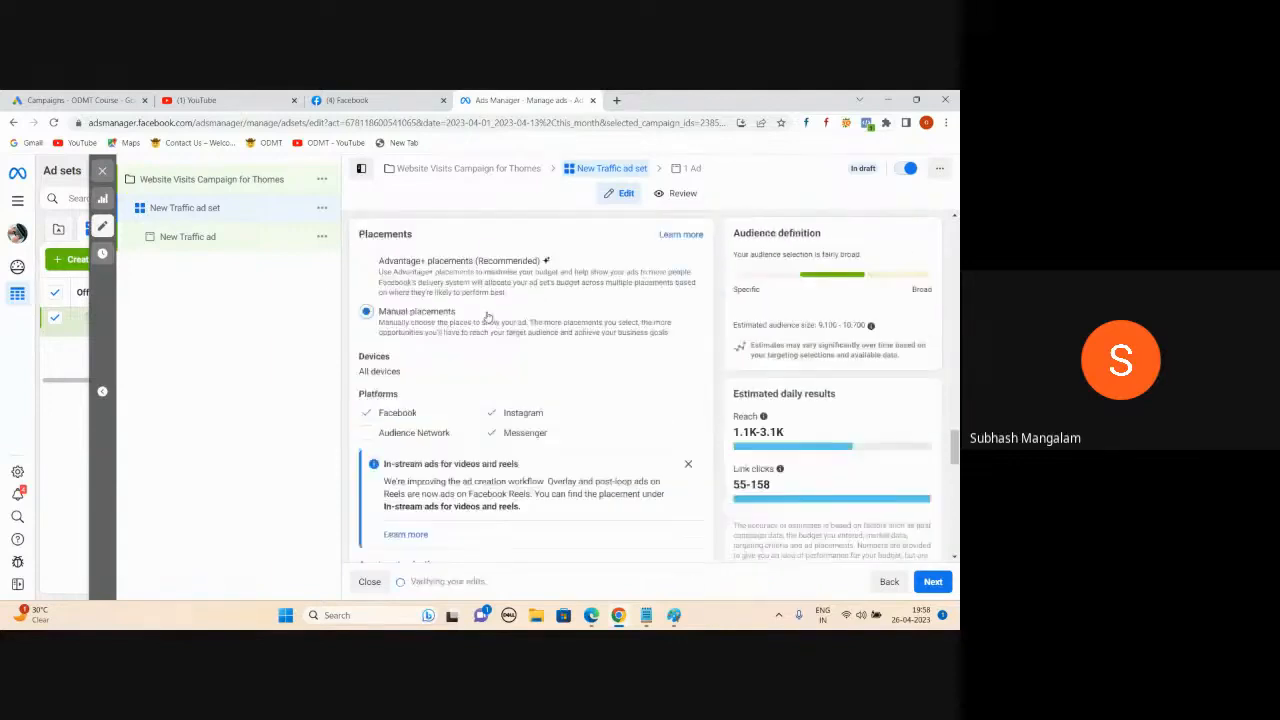
left_click(491, 412)
scroll(491, 437, "down", 2)
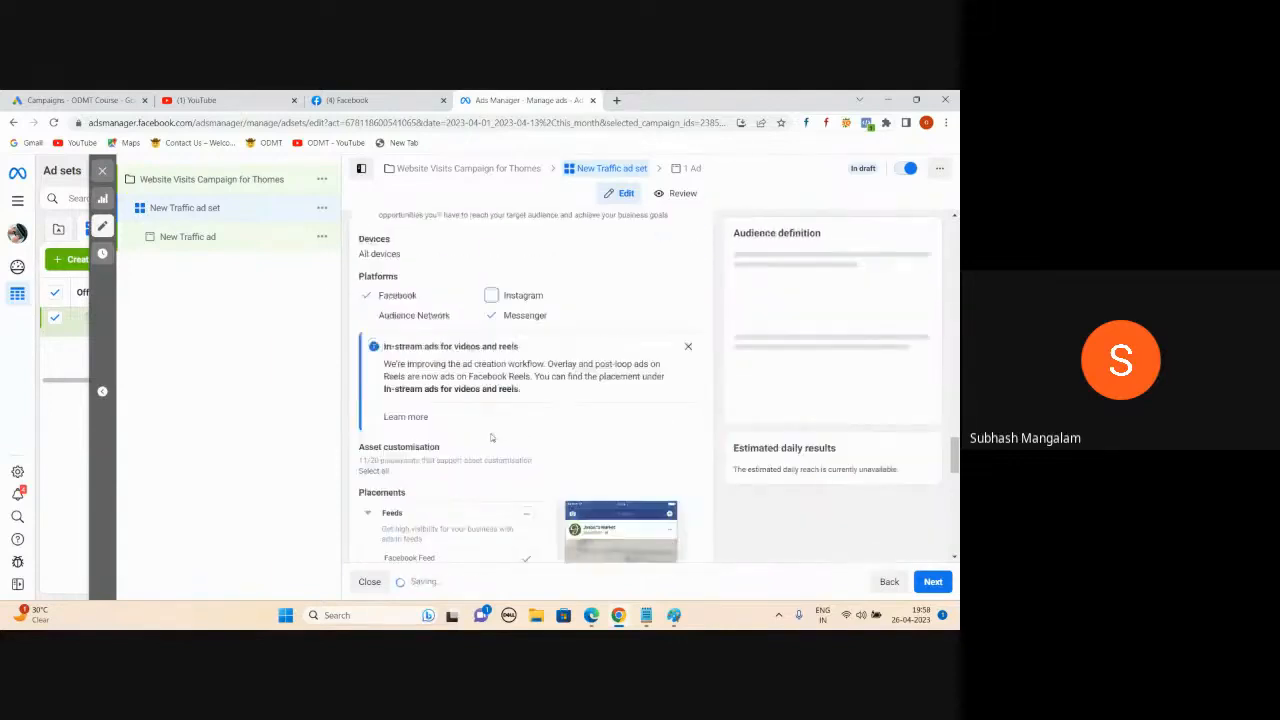
left_click(491, 315)
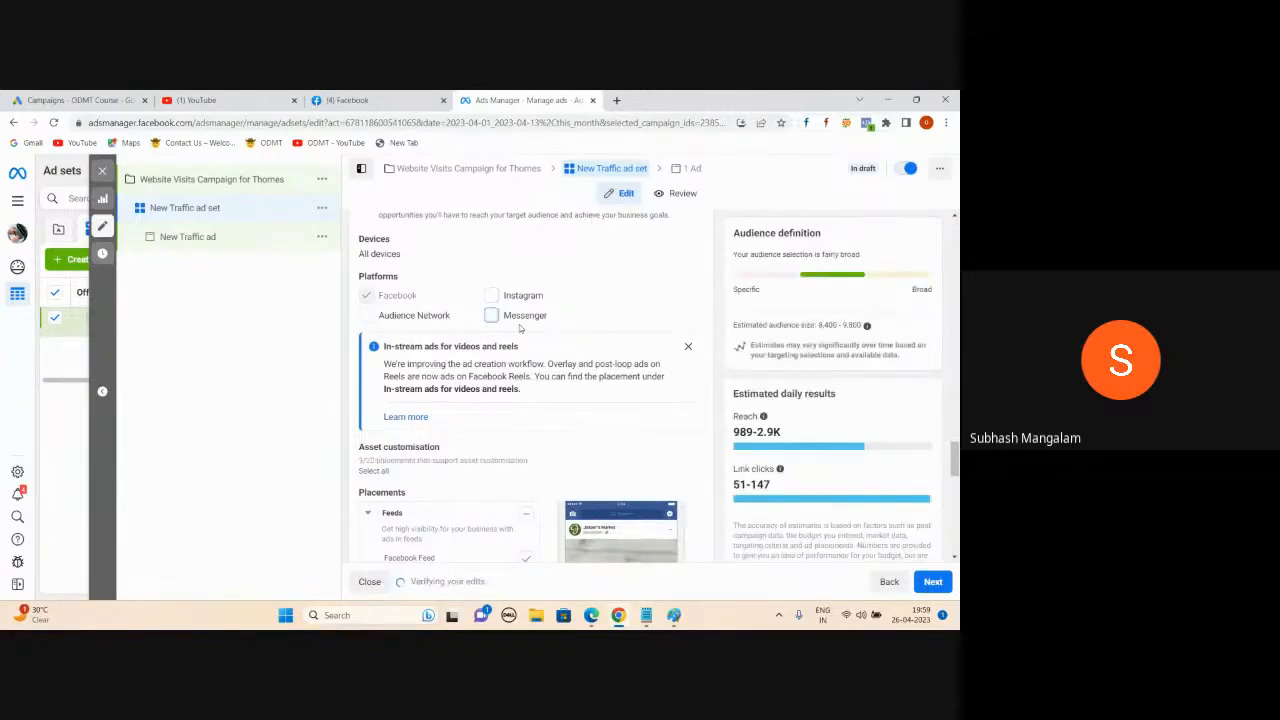
left_click(491, 316)
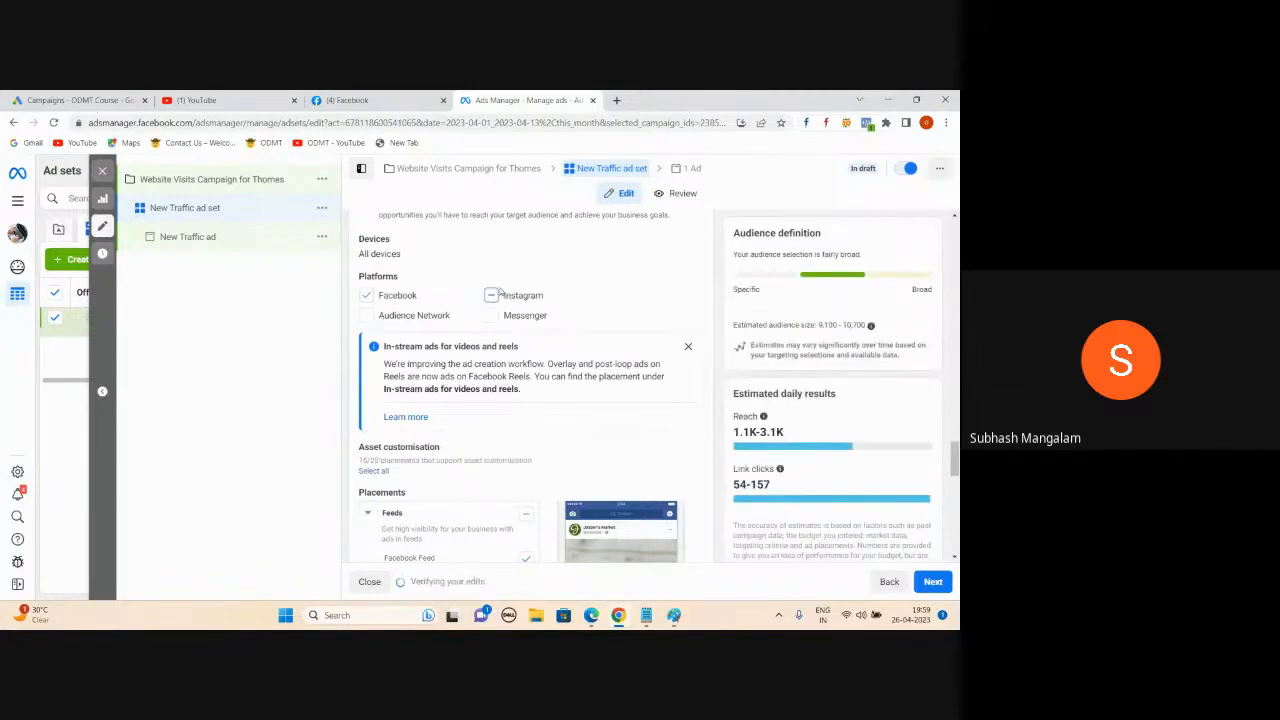
scroll(493, 298, "up", 10)
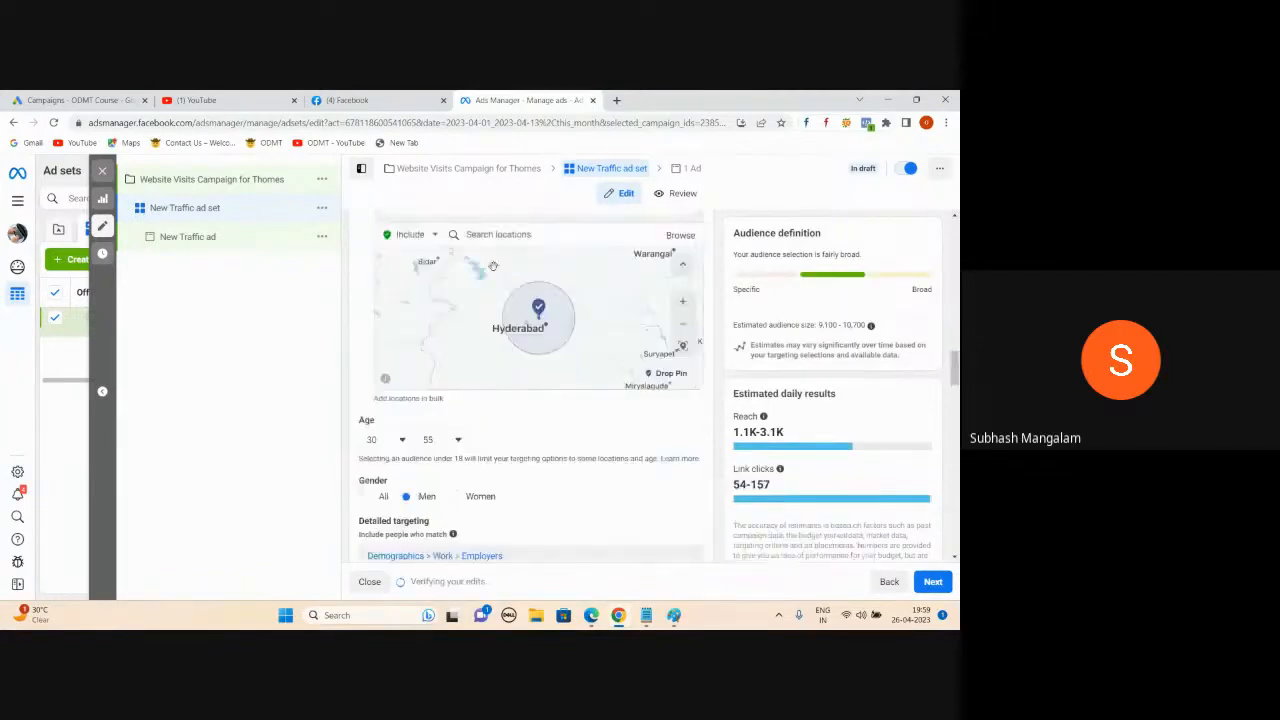
scroll(576, 458, "down", 2)
scroll(576, 458, "down", 8)
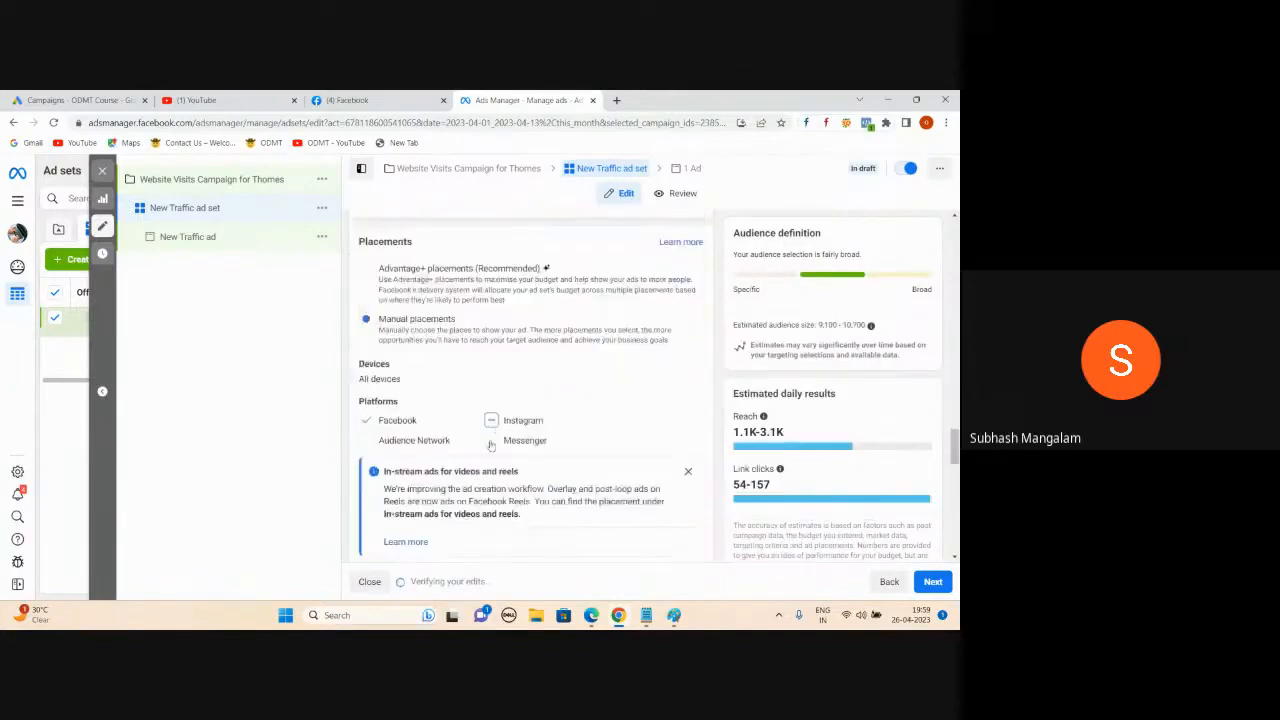
scroll(588, 394, "down", 2)
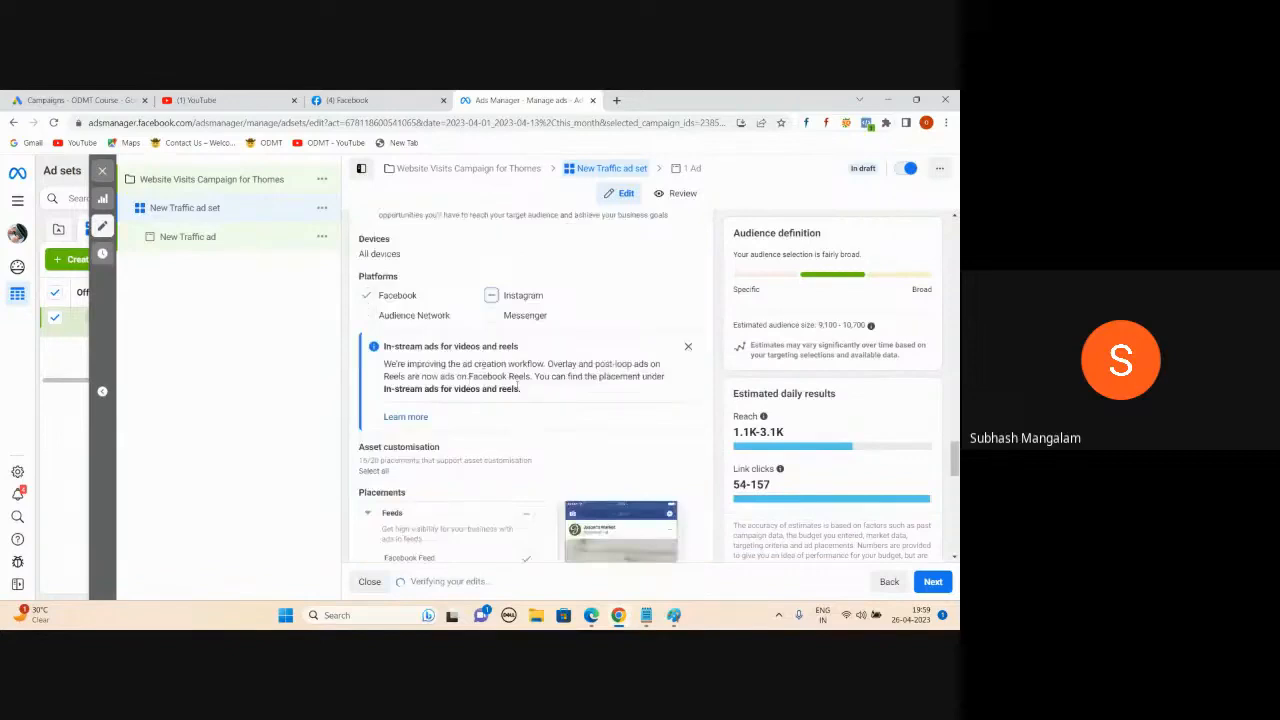
scroll(518, 388, "down", 4)
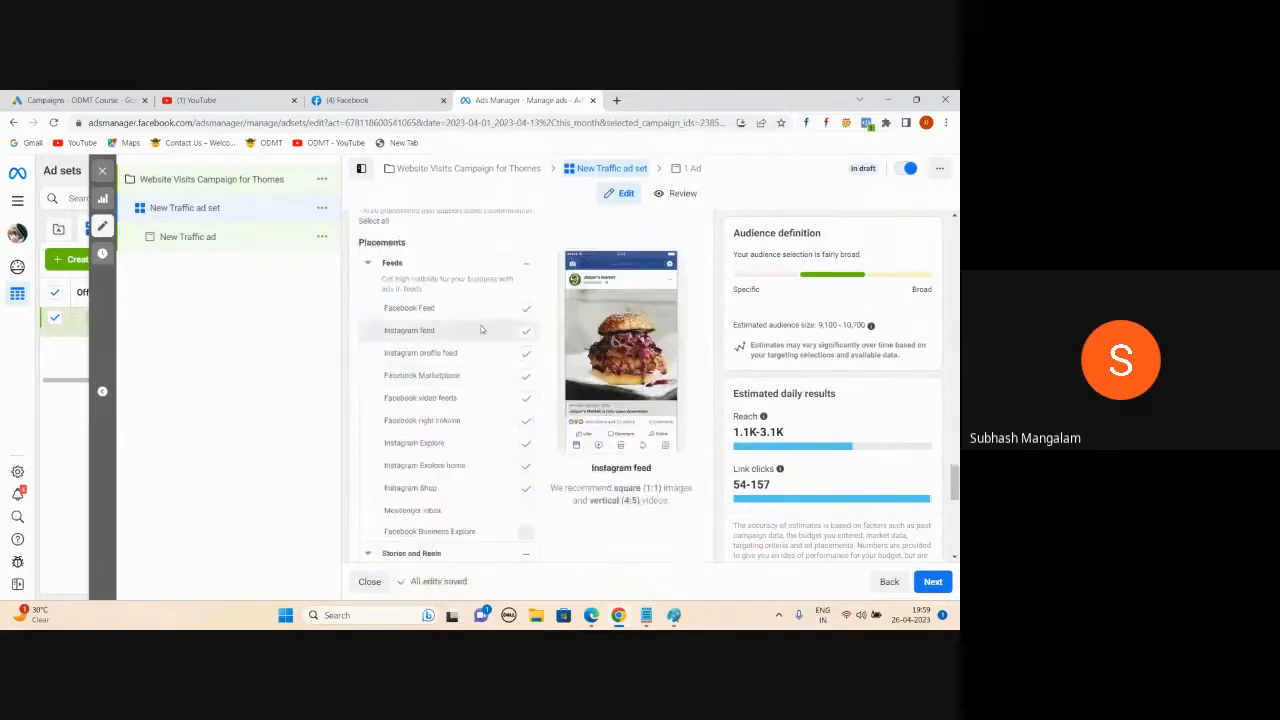
- Switch Facebook from the ODMT Course Telugu page to the personal profile, then return to Ads Manager
left_click(316, 97)
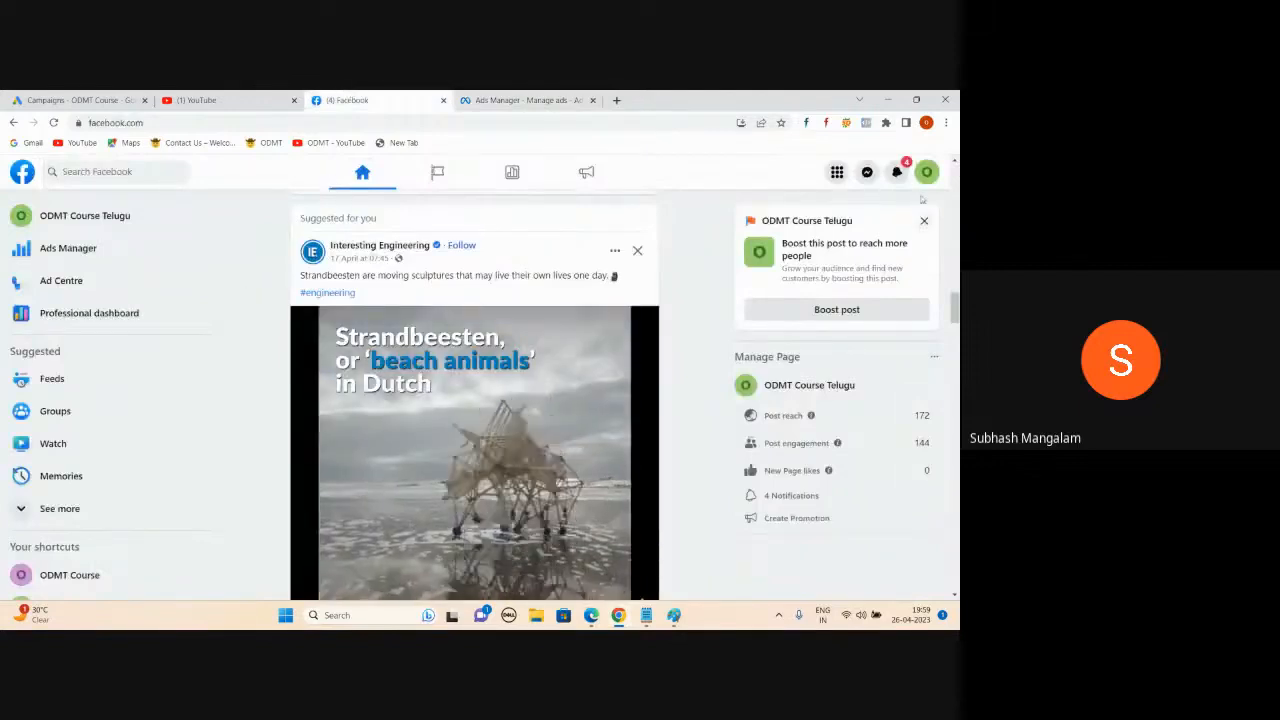
left_click(927, 172)
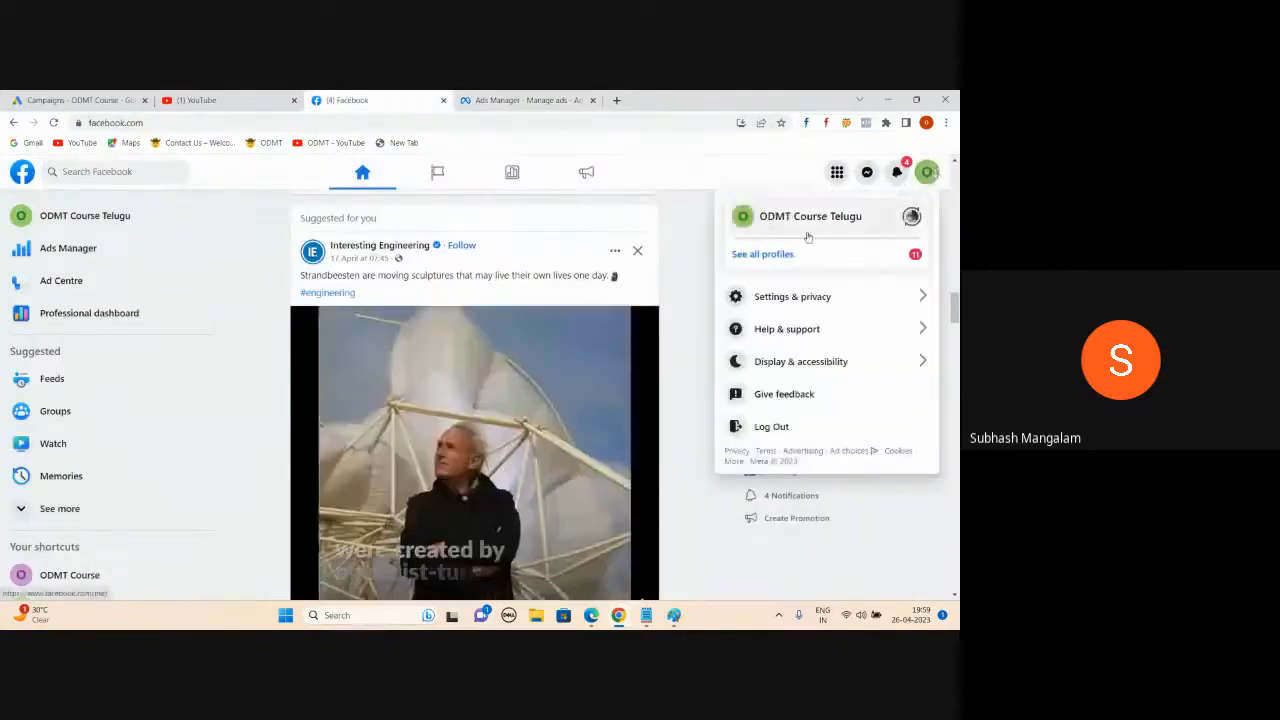
left_click(797, 254)
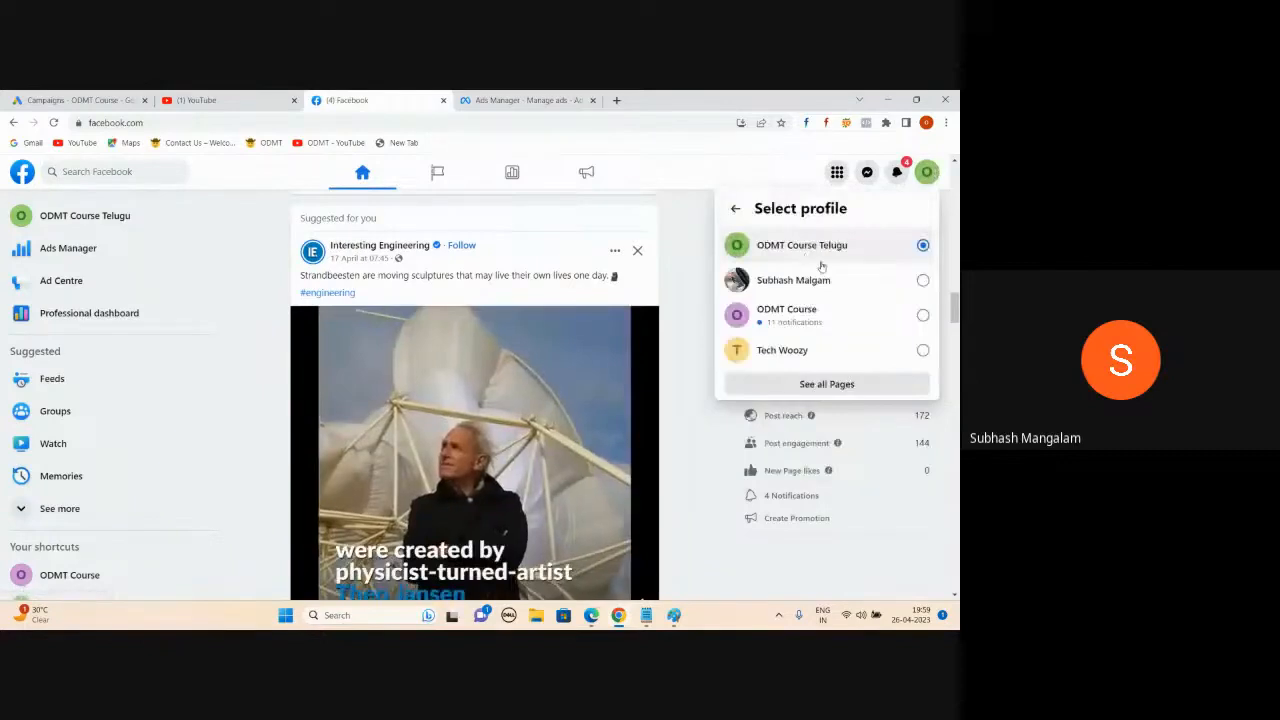
left_click(918, 278)
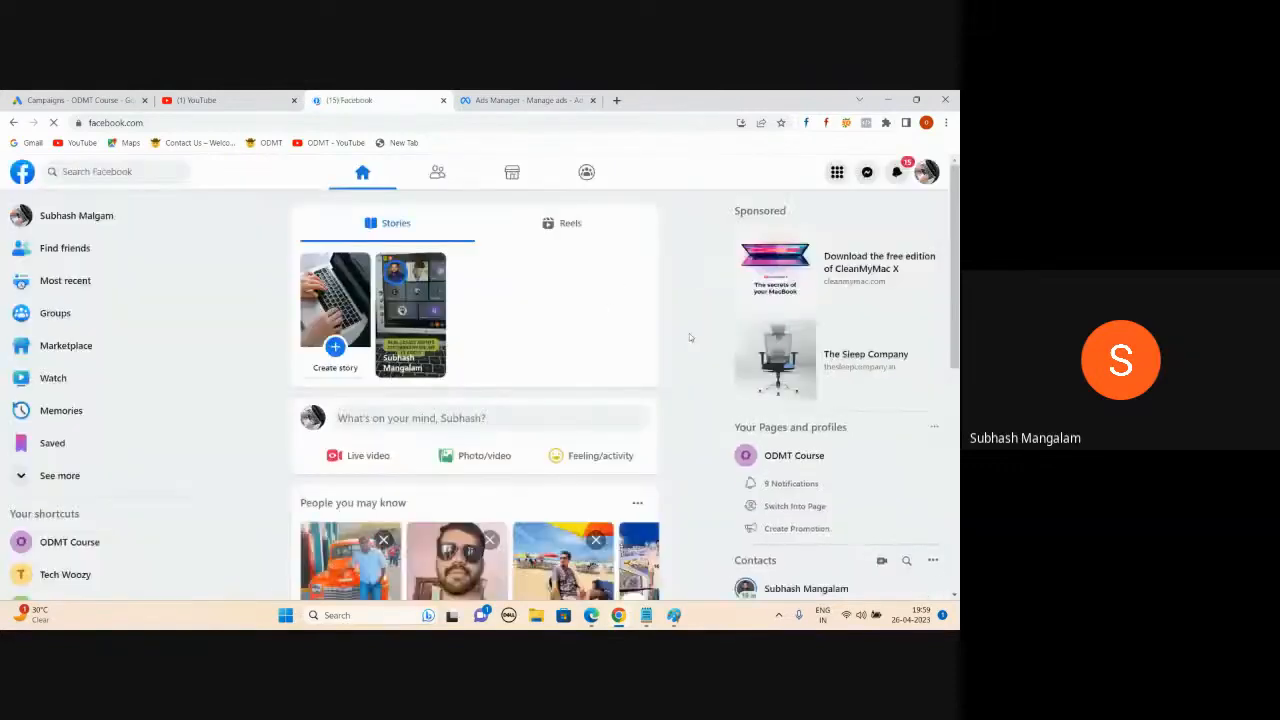
scroll(600, 368, "down", 5)
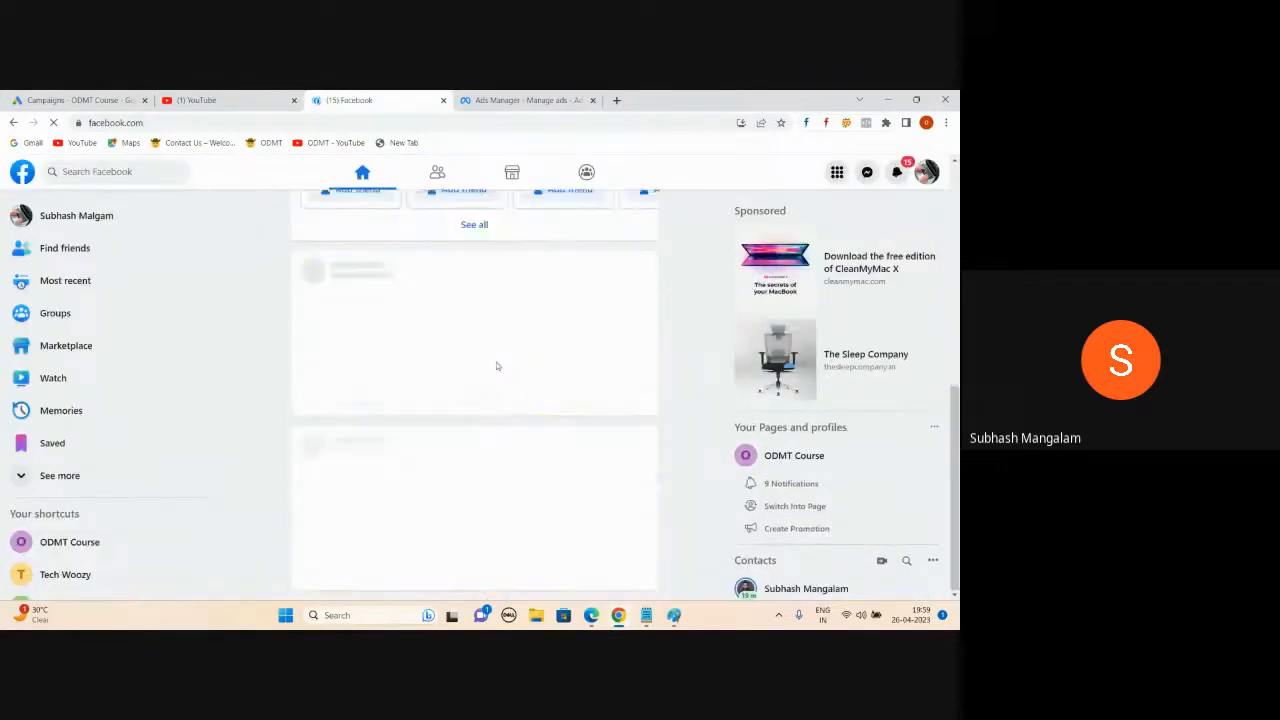
scroll(534, 380, "up", 3)
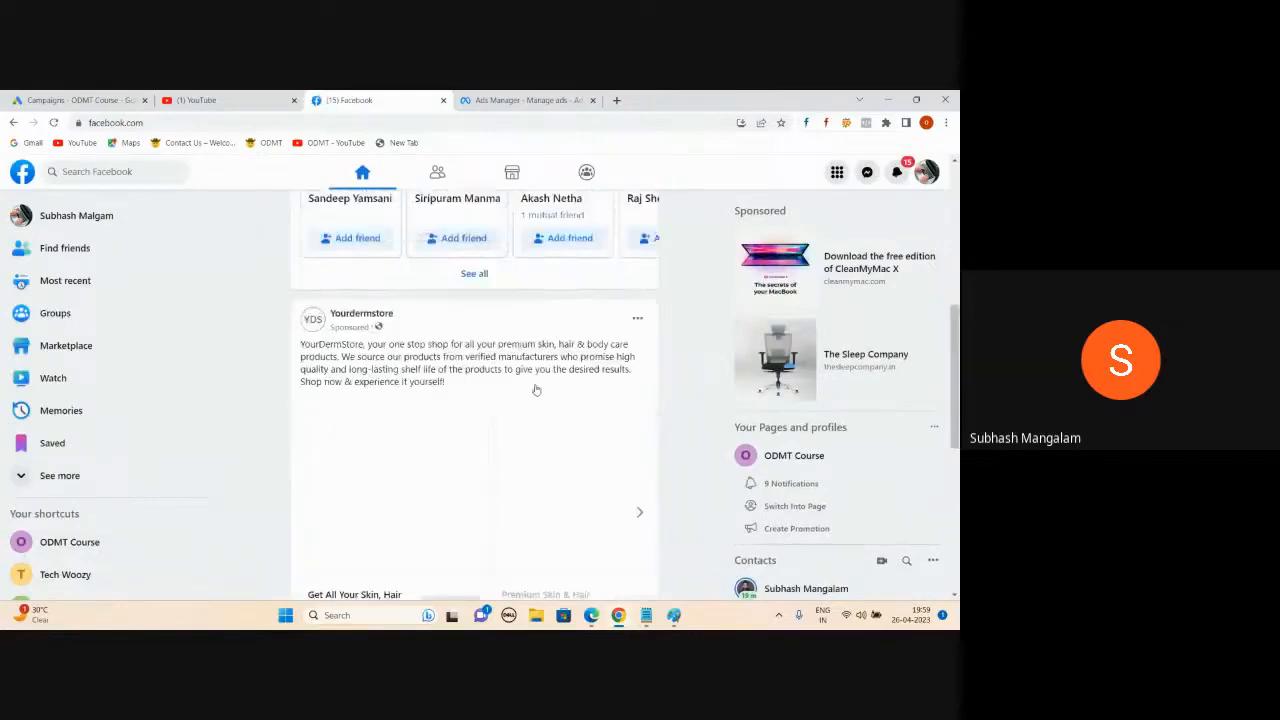
scroll(536, 388, "down", 3)
scroll(580, 294, "up", 5)
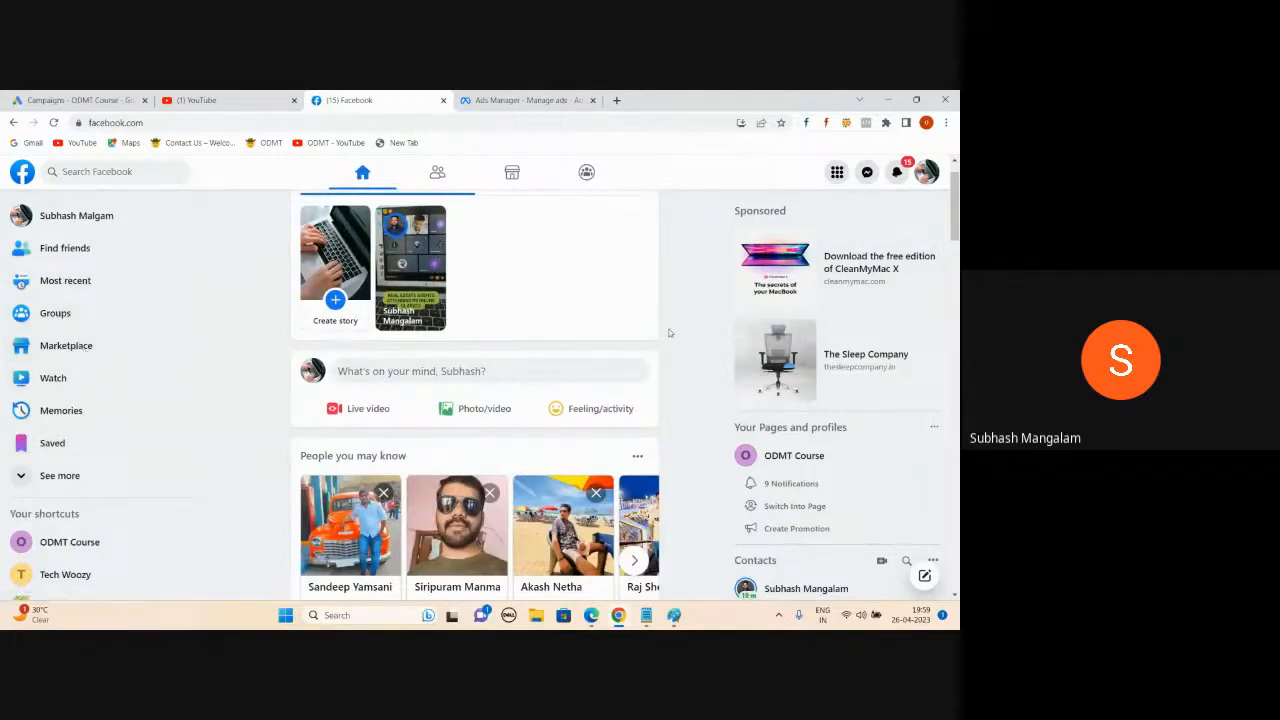
left_click(551, 104)
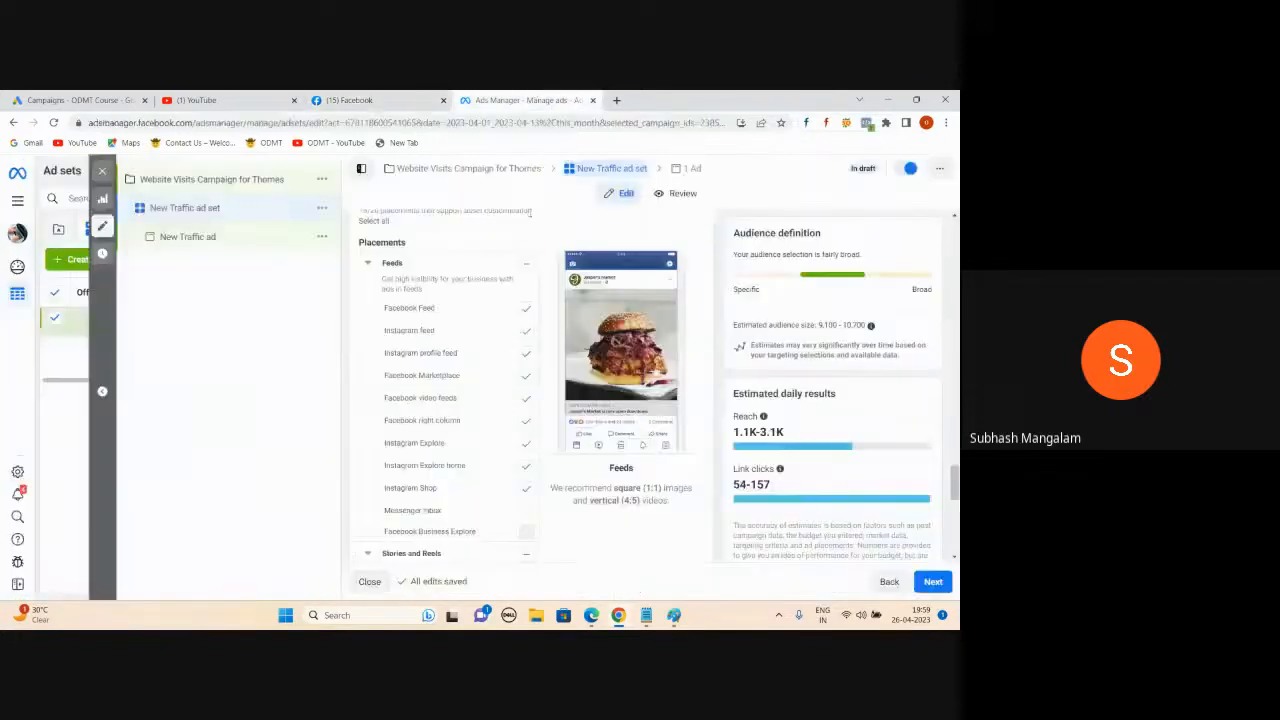
- Untick Instagram feed, profile feed, Marketplace, video feeds, right column, Explore and Explore home
left_click(526, 330)
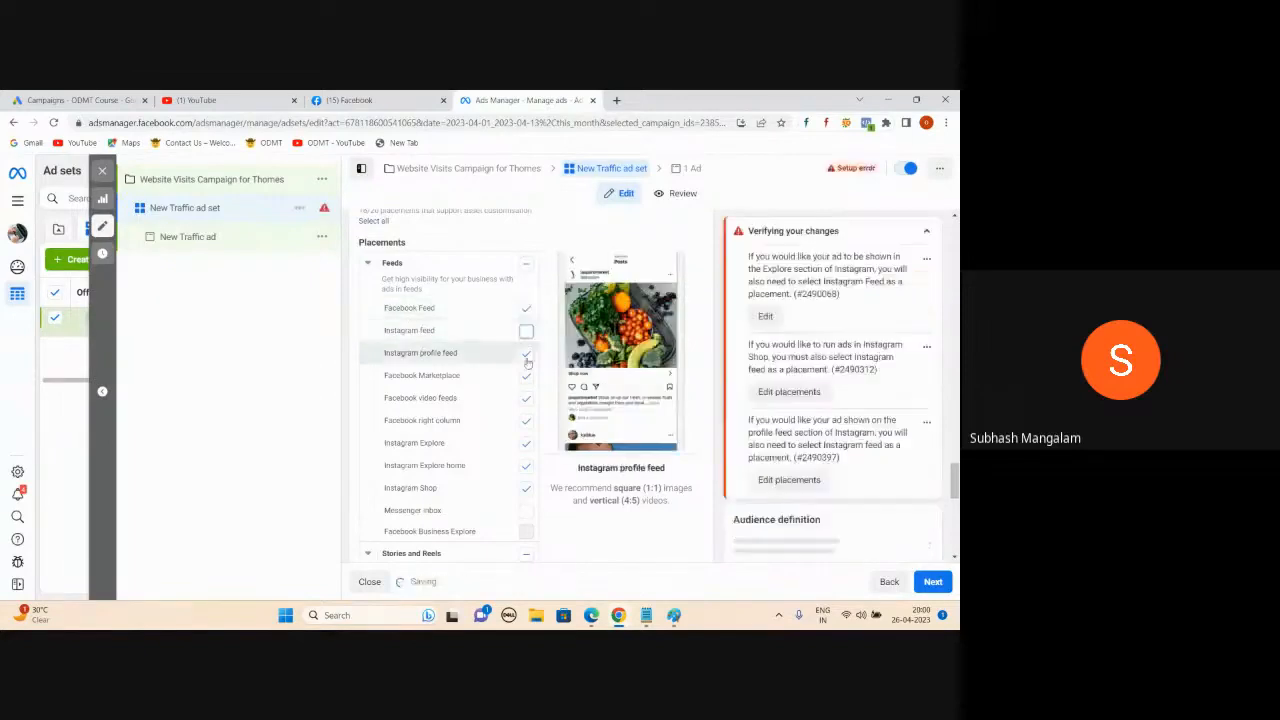
left_click(526, 356)
left_click(527, 378)
left_click(526, 401)
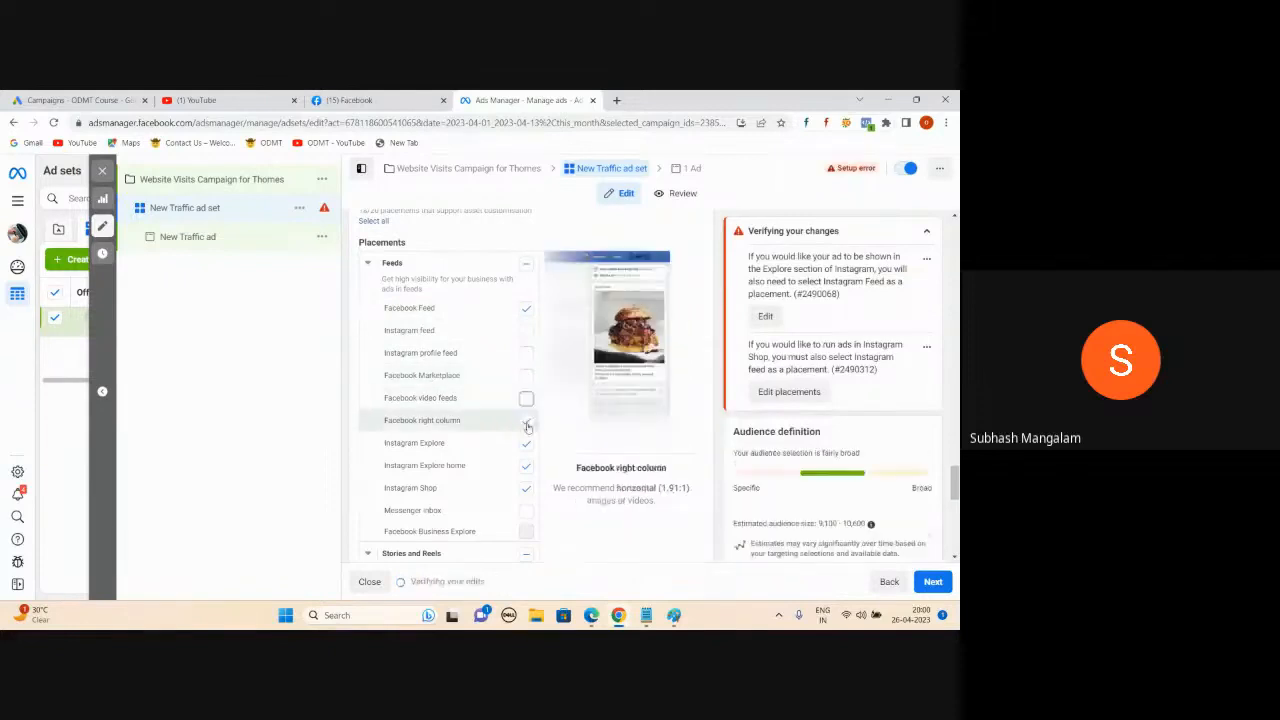
left_click(526, 423)
left_click(526, 443)
left_click(526, 466)
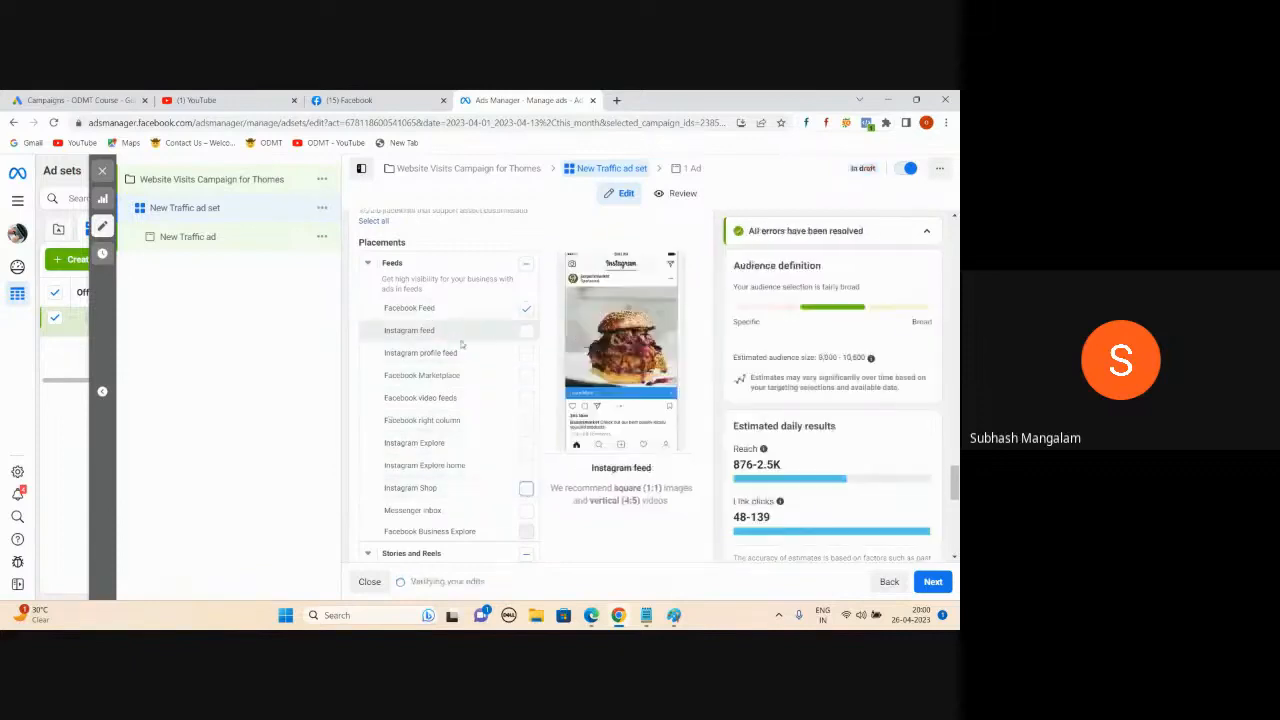
scroll(461, 344, "down", 3)
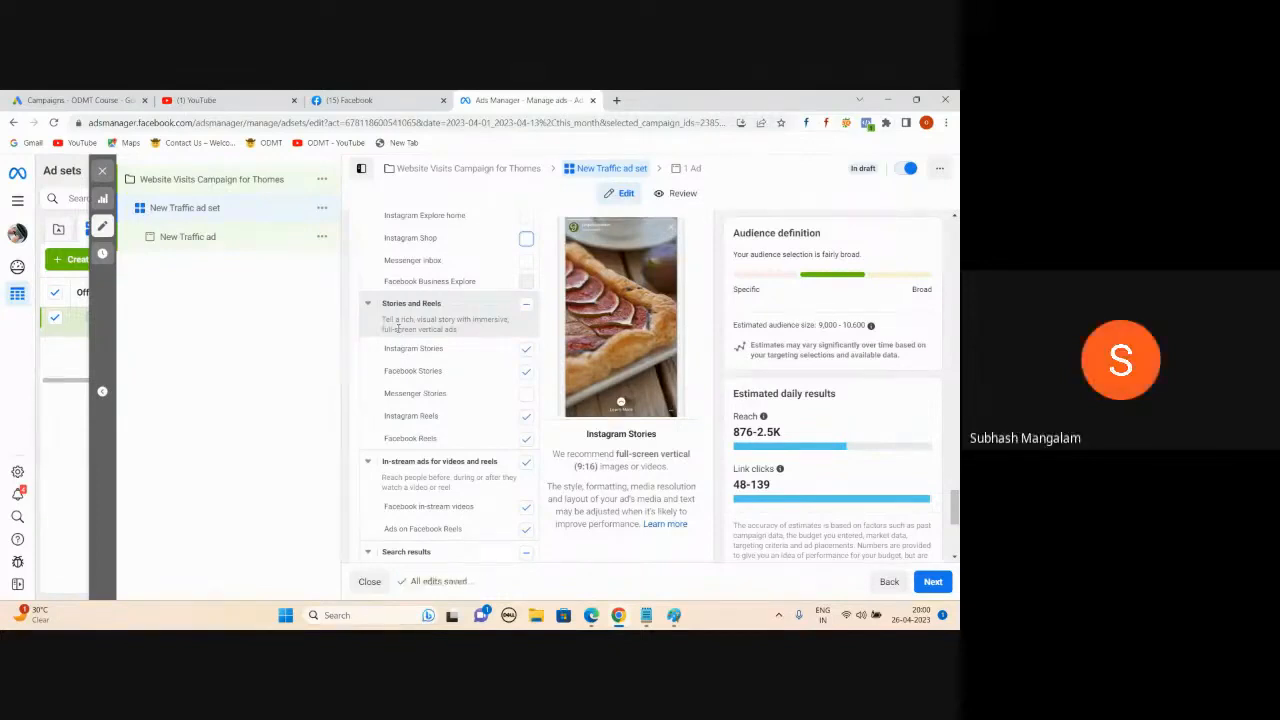
- Clear the Stories and Reels, In-stream videos and reels, and Search results placement groups
left_click(526, 303)
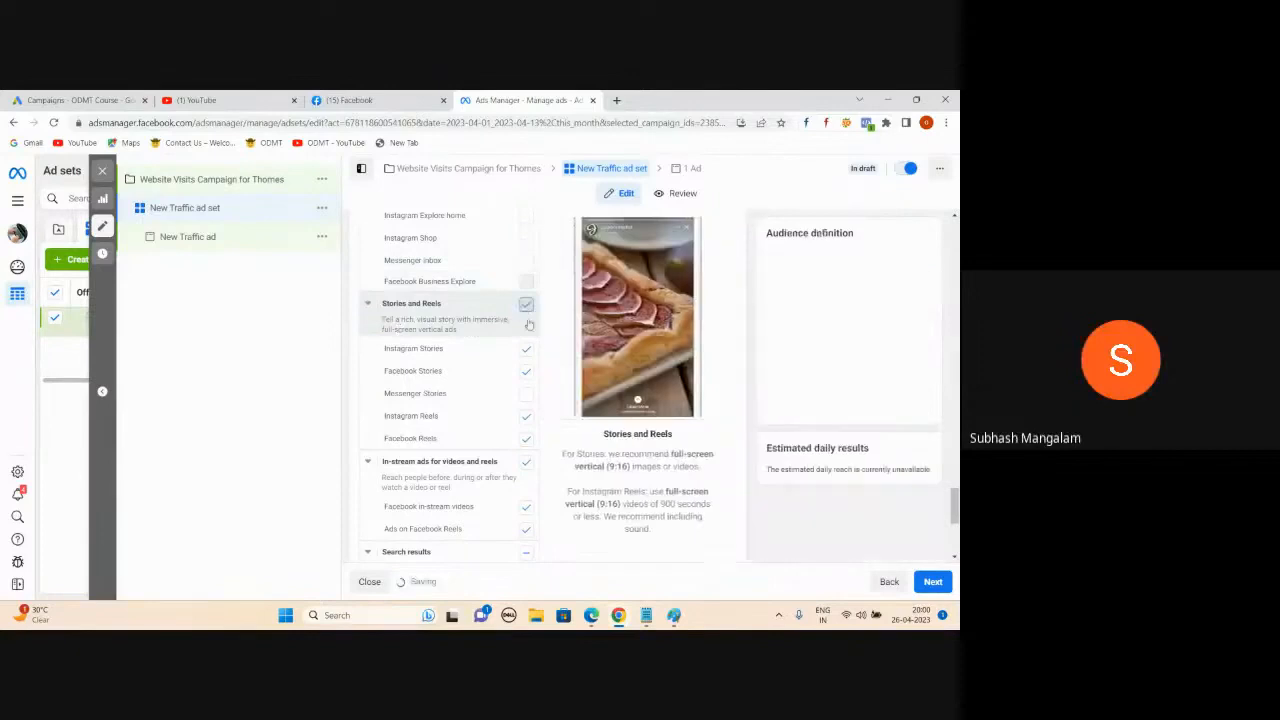
left_click(527, 305)
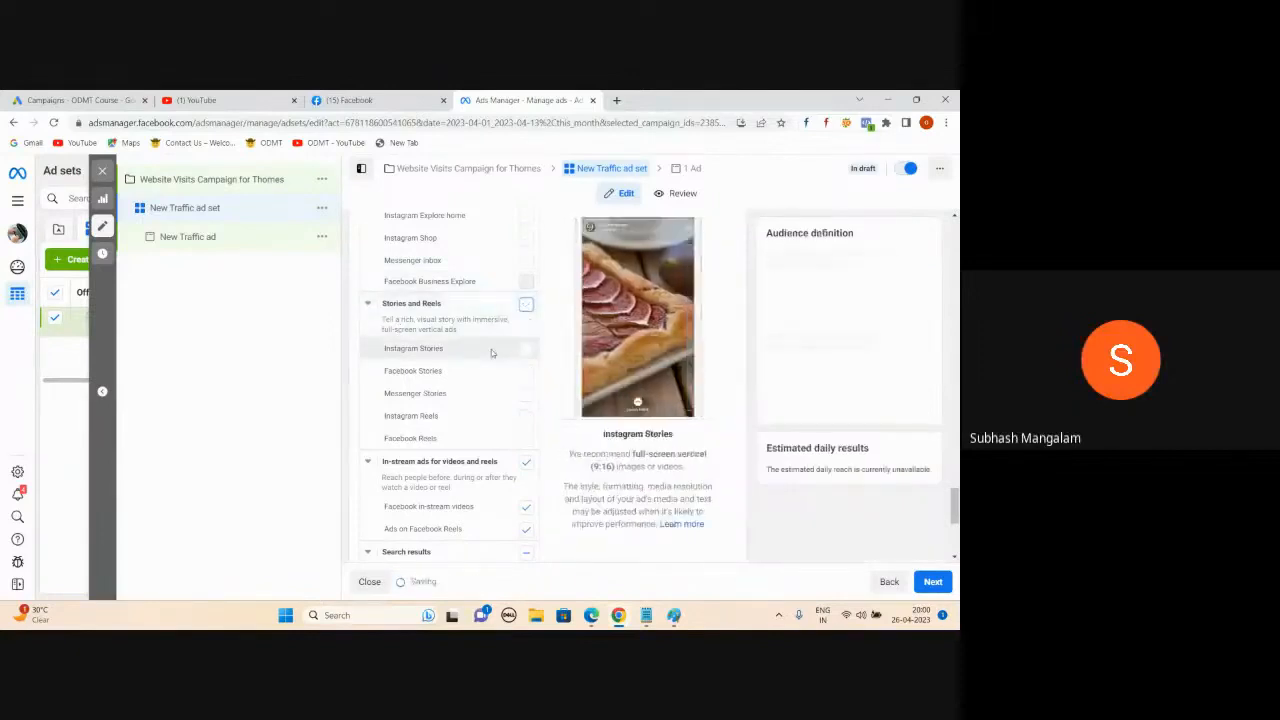
scroll(513, 410, "down", 1)
left_click(526, 399)
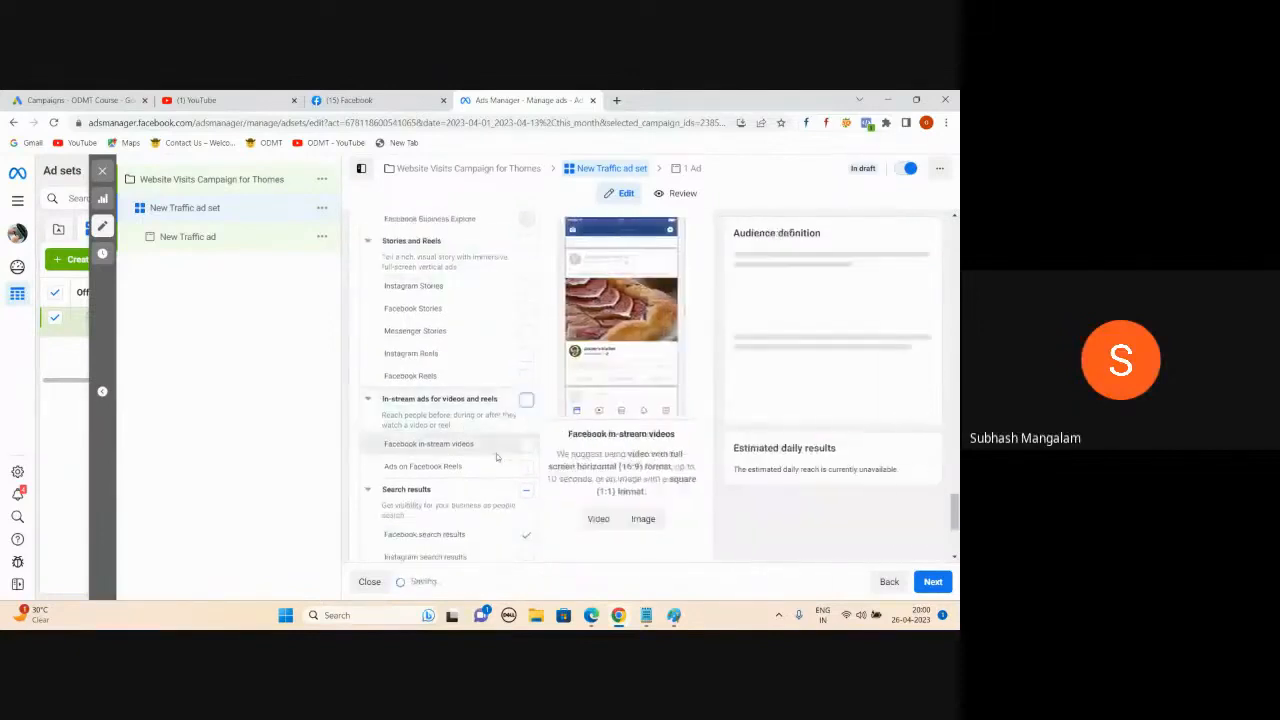
scroll(527, 432, "down", 1)
left_click(526, 431)
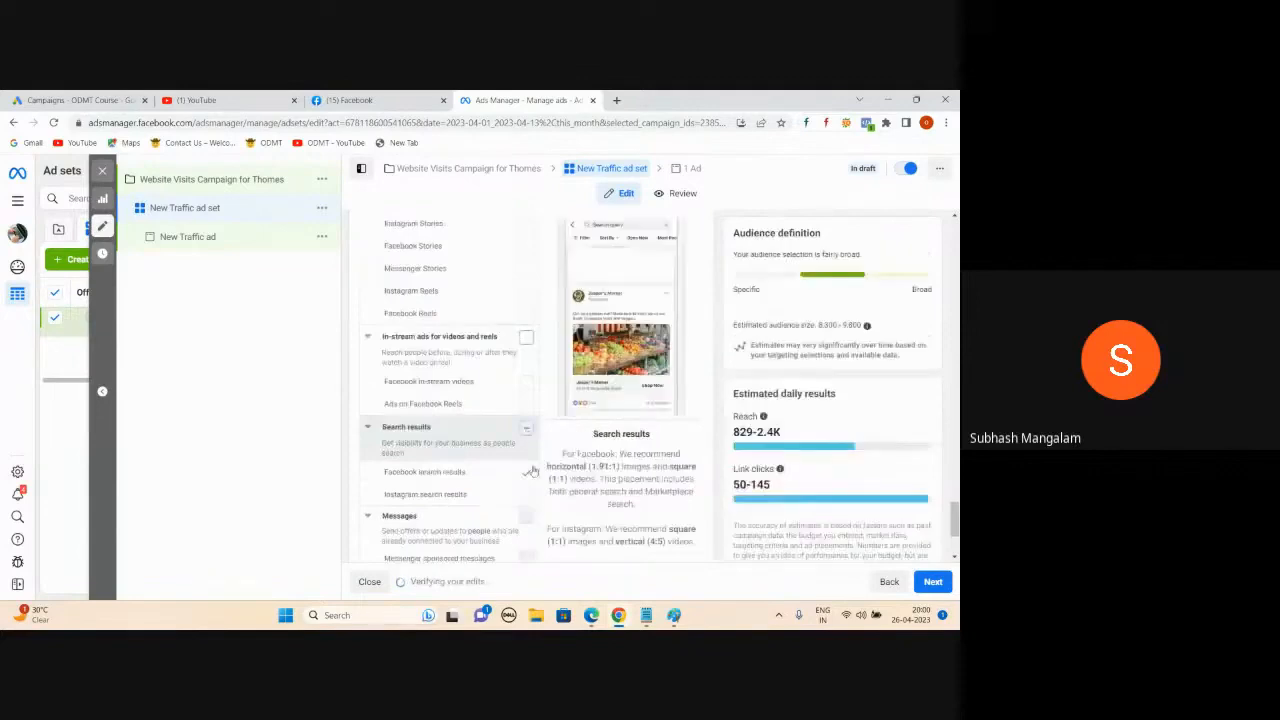
left_click(527, 428)
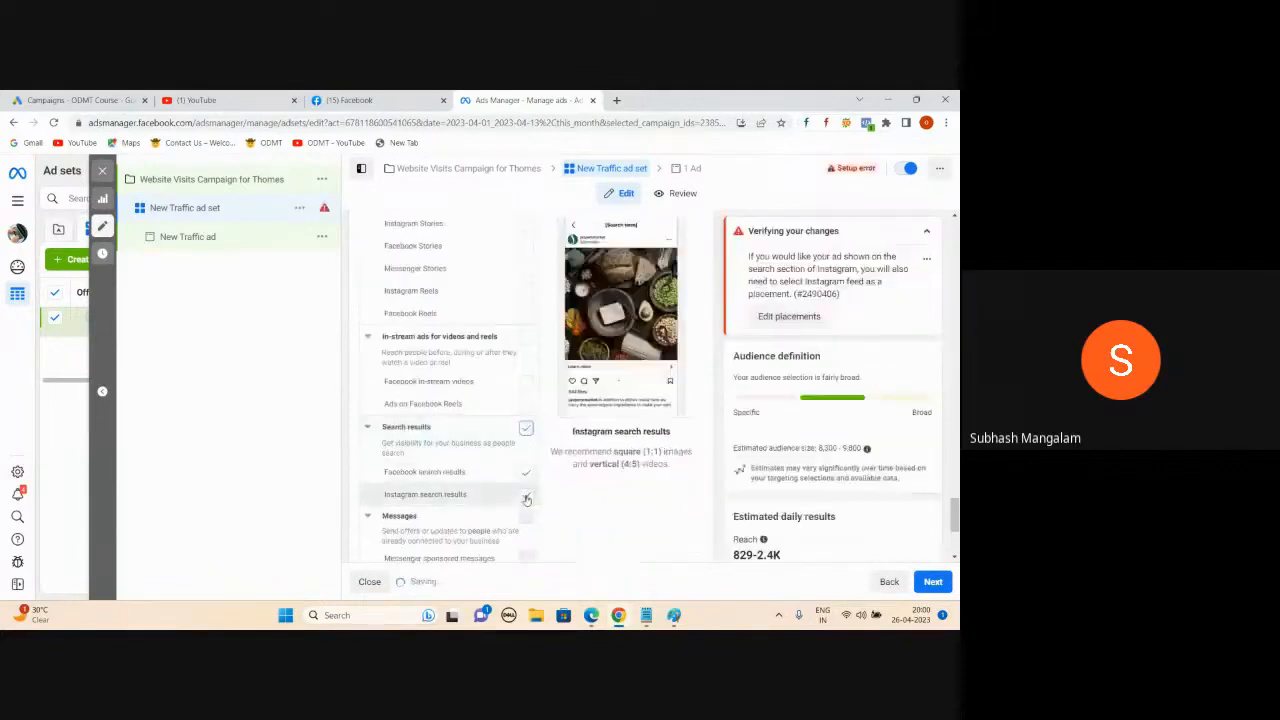
left_click(526, 496)
left_click(526, 473)
scroll(429, 455, "down", 2)
scroll(475, 440, "up", 5)
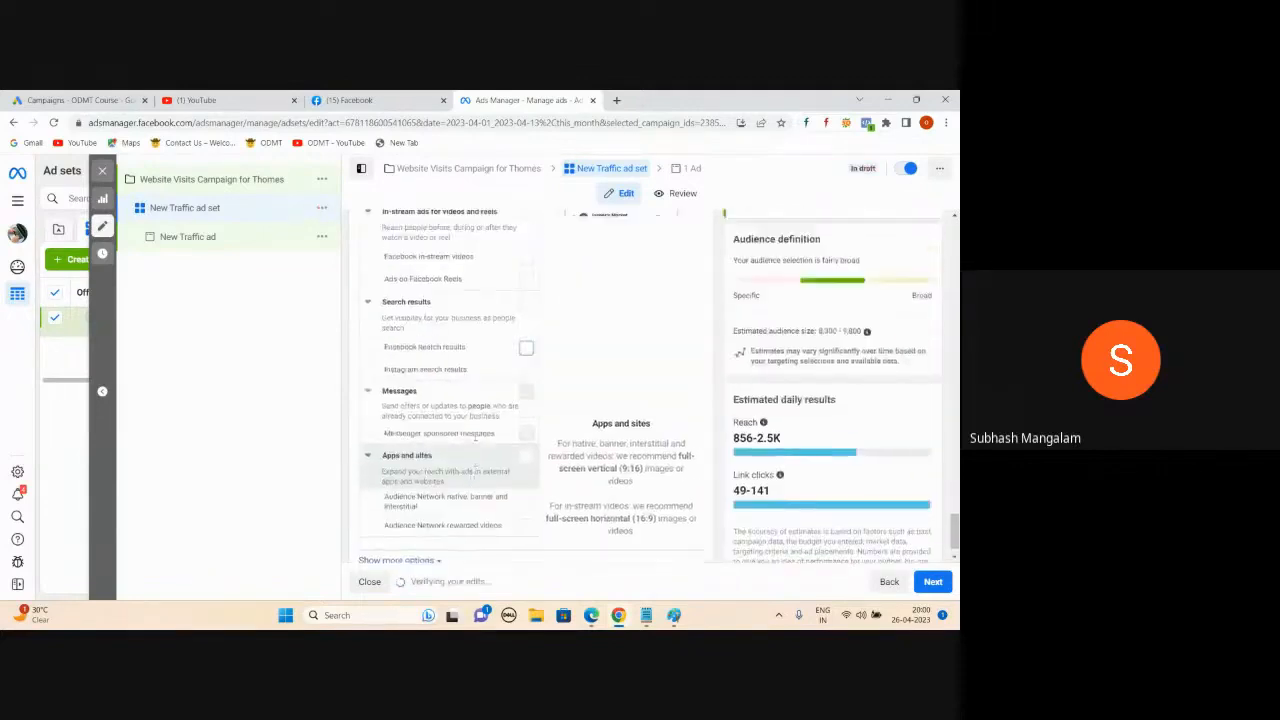
scroll(468, 445, "up", 2)
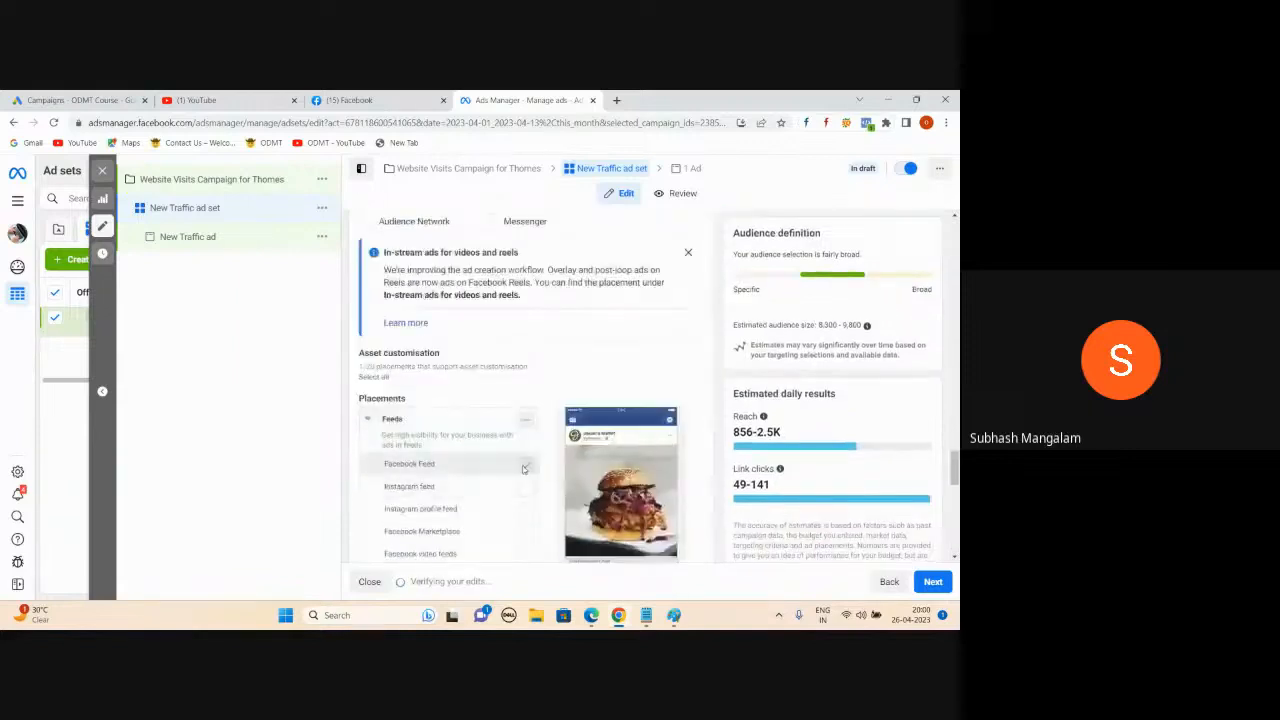
scroll(530, 462, "down", 4)
scroll(560, 440, "down", 5)
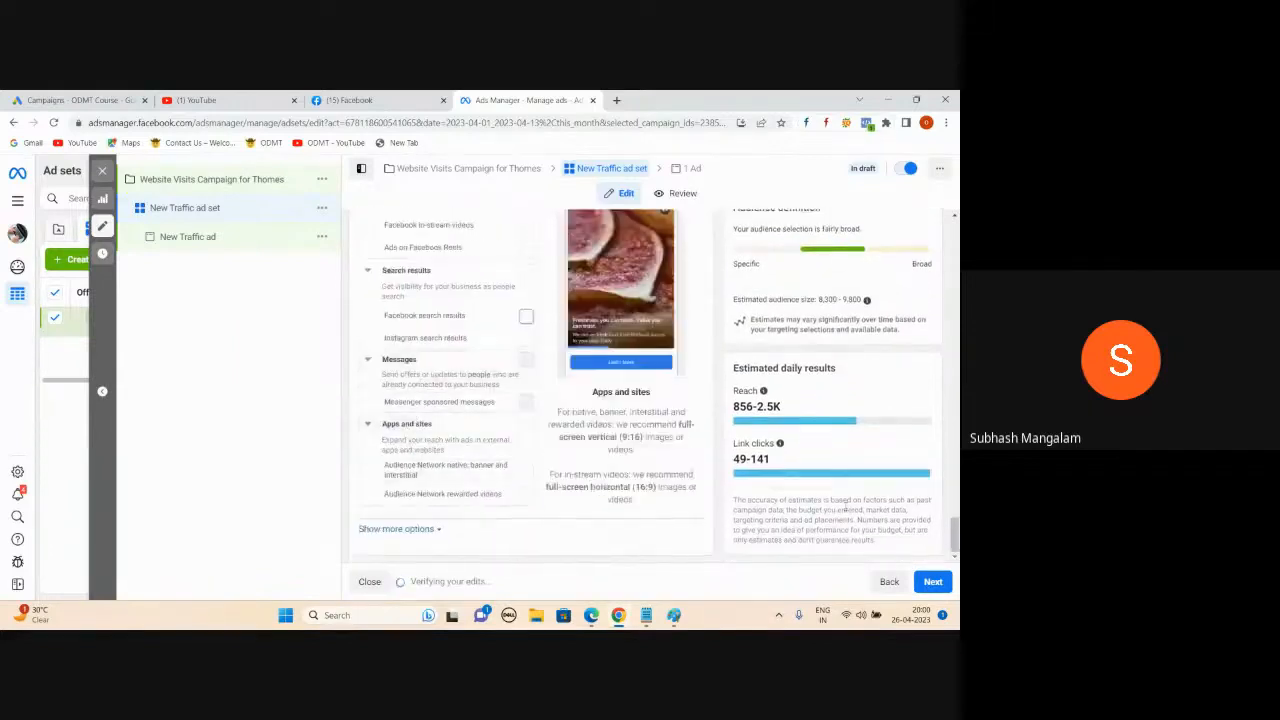
- Continue to the New Traffic ad editor, review the form, and dismiss the carousel tip
left_click(940, 584)
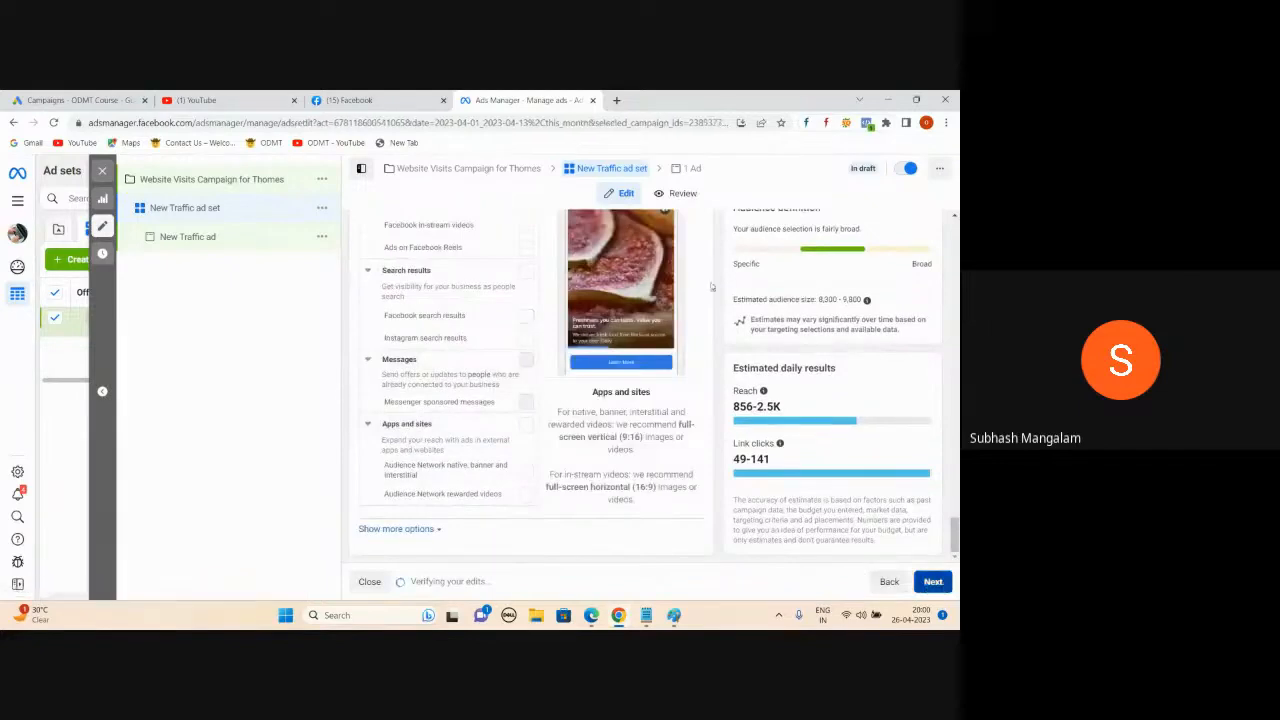
scroll(489, 366, "down", 5)
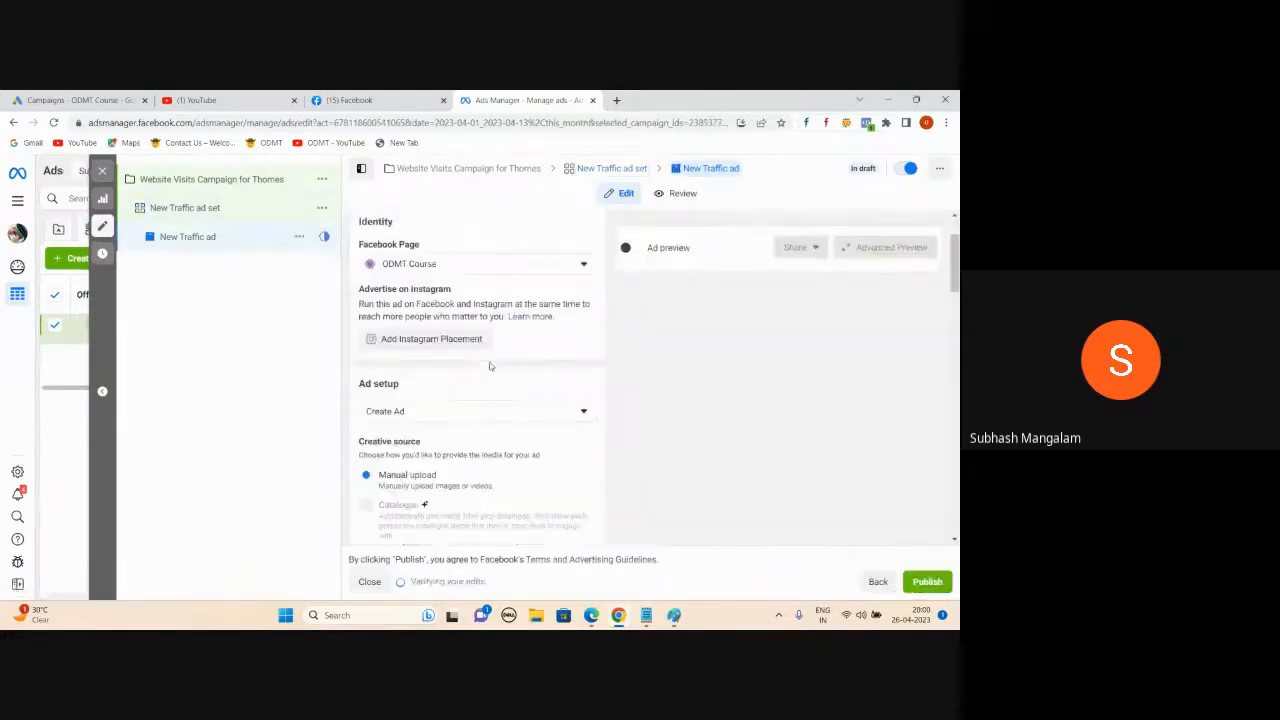
scroll(564, 354, "down", 5)
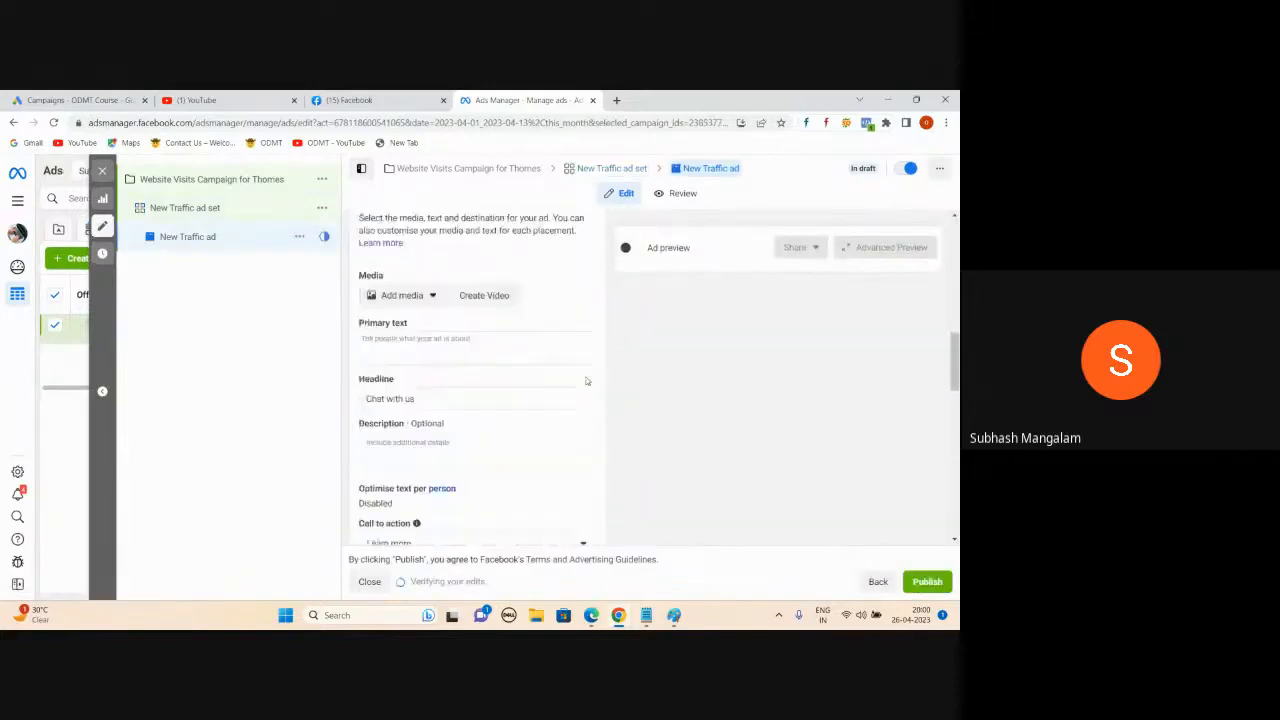
scroll(587, 381, "up", 7)
scroll(587, 381, "up", 3)
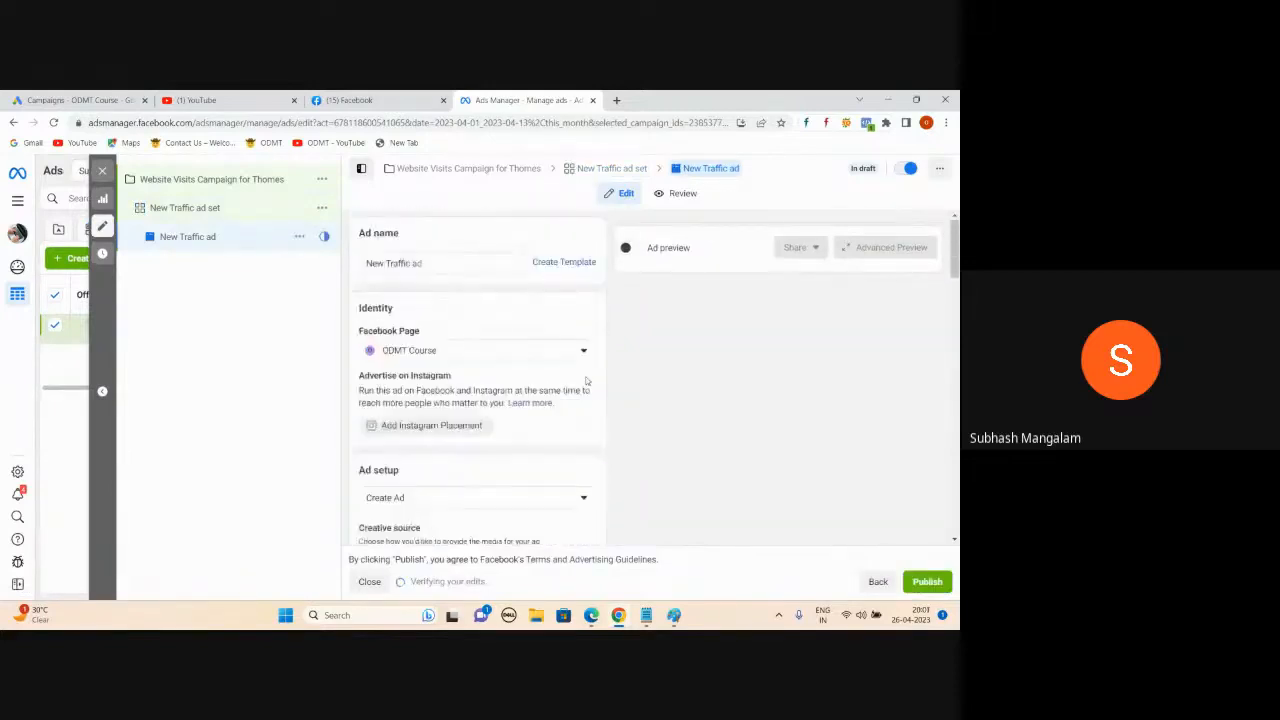
left_click(239, 395)
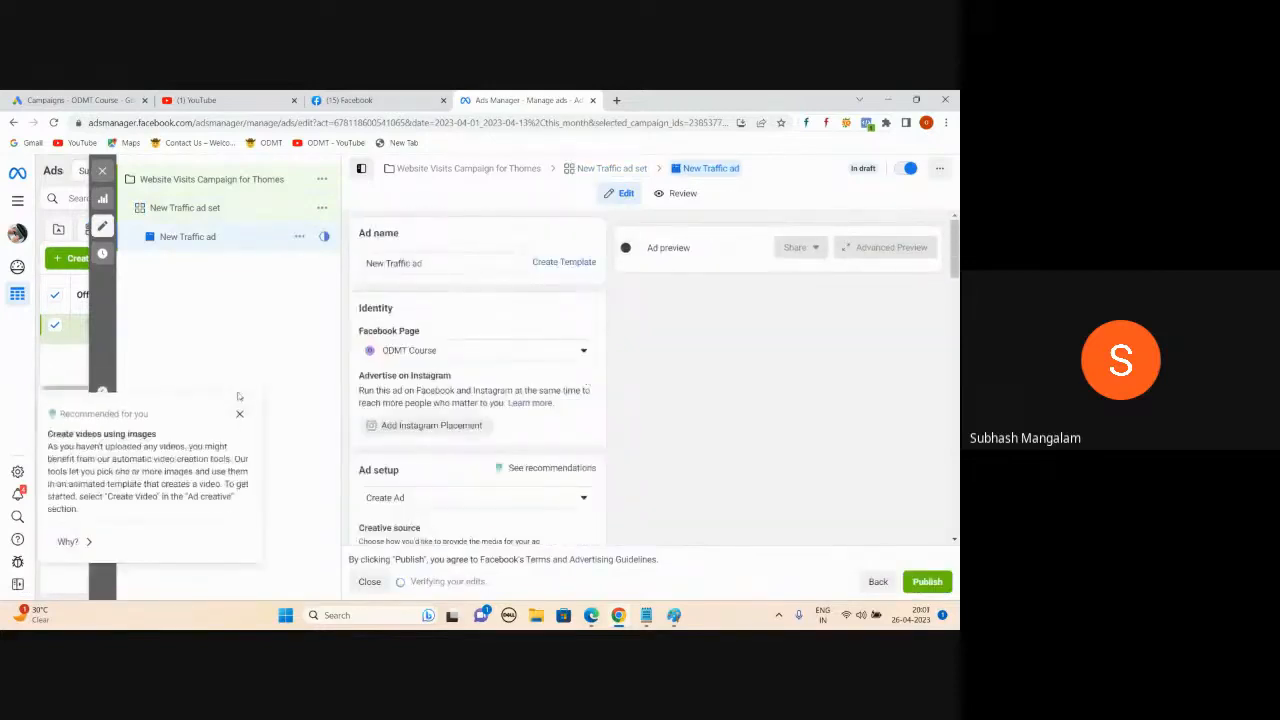
- Add 'Open plots :' and 'Software :' lines under Ad: in the urgent-works notes, then minimize Notepad
left_click(646, 615)
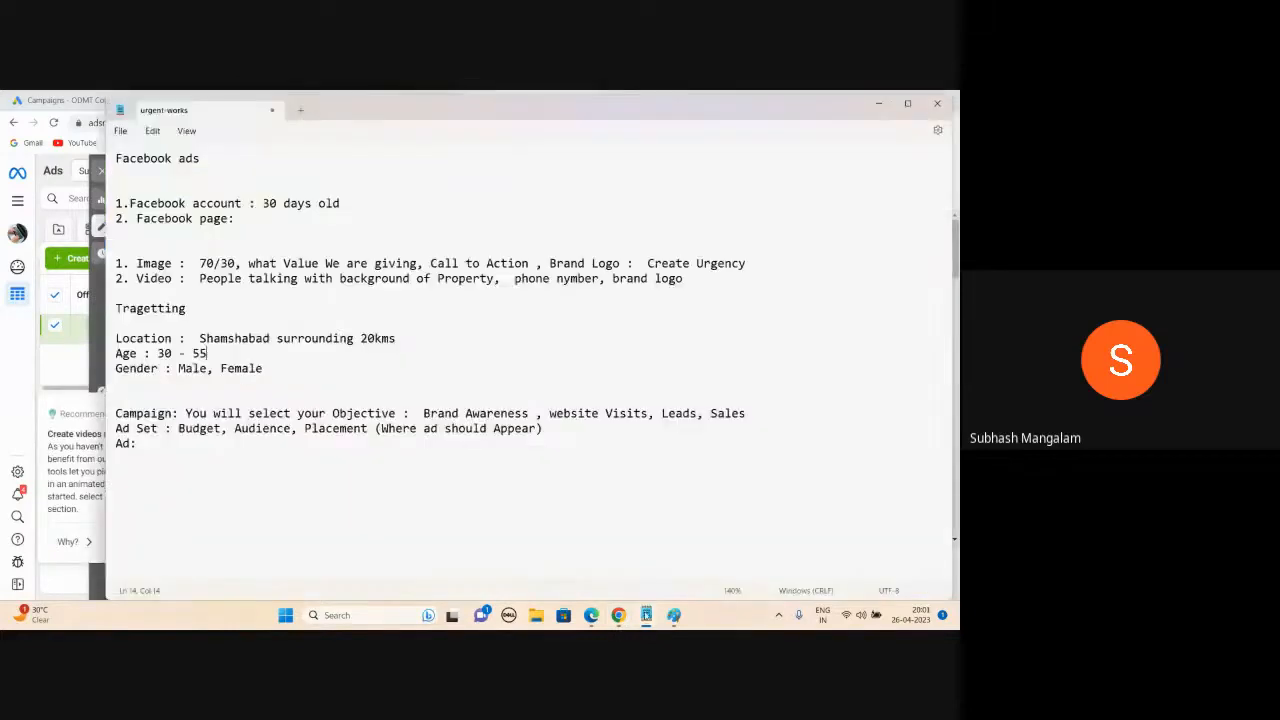
key("Return")
type("Open plots :")
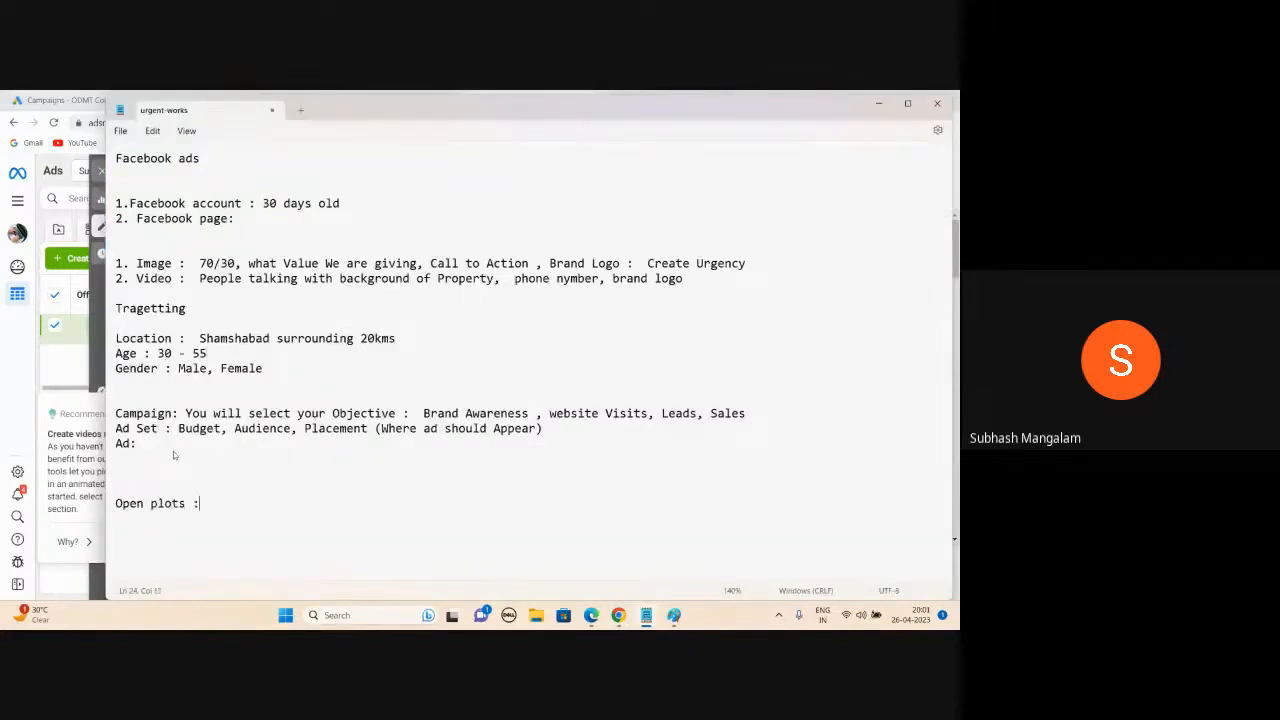
key("Return")
key("Return")
type("Software :")
key("Return")
left_click(869, 112)
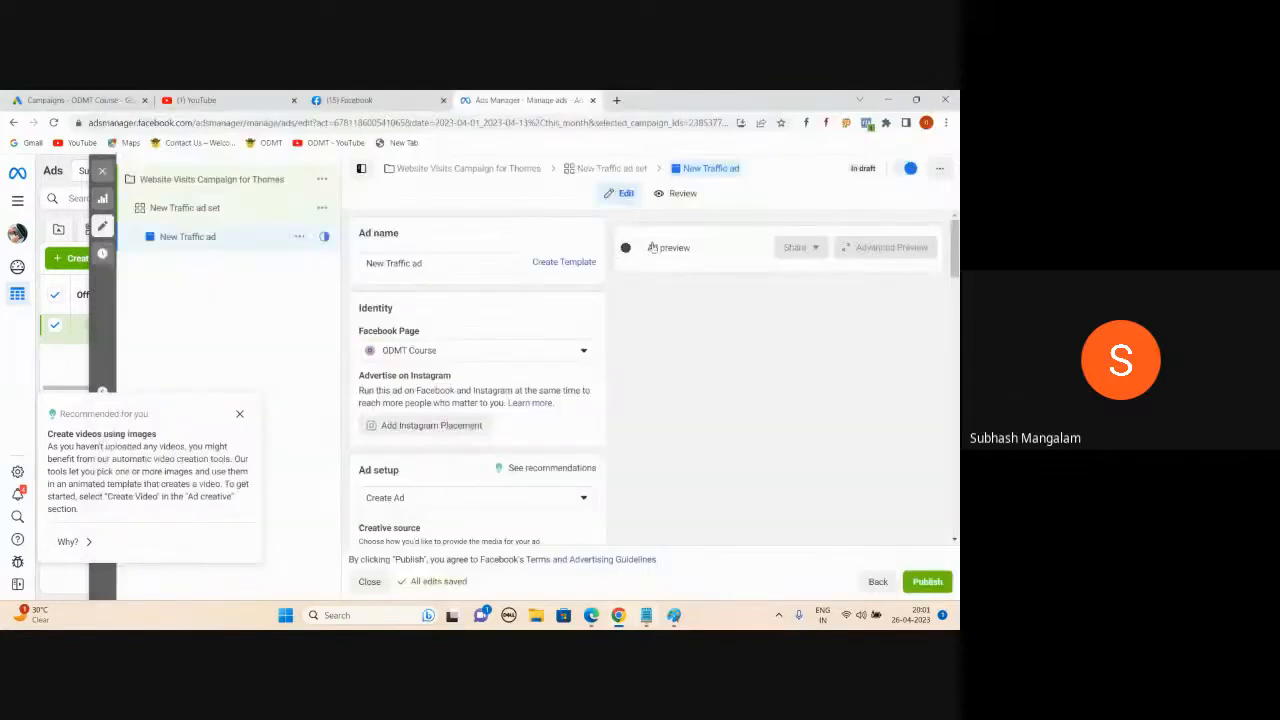
- Switch on the ad preview and dismiss the custom info labels recommendation under Ad creative
left_click(626, 248)
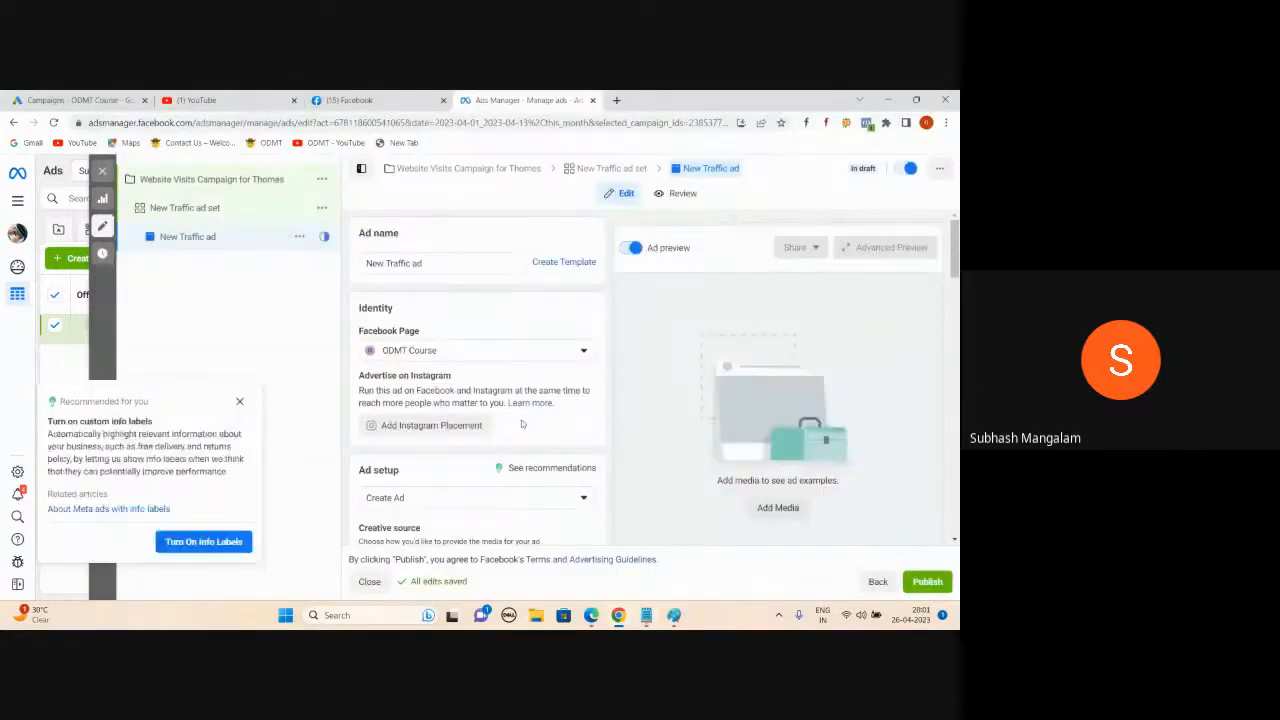
scroll(521, 424, "down", 5)
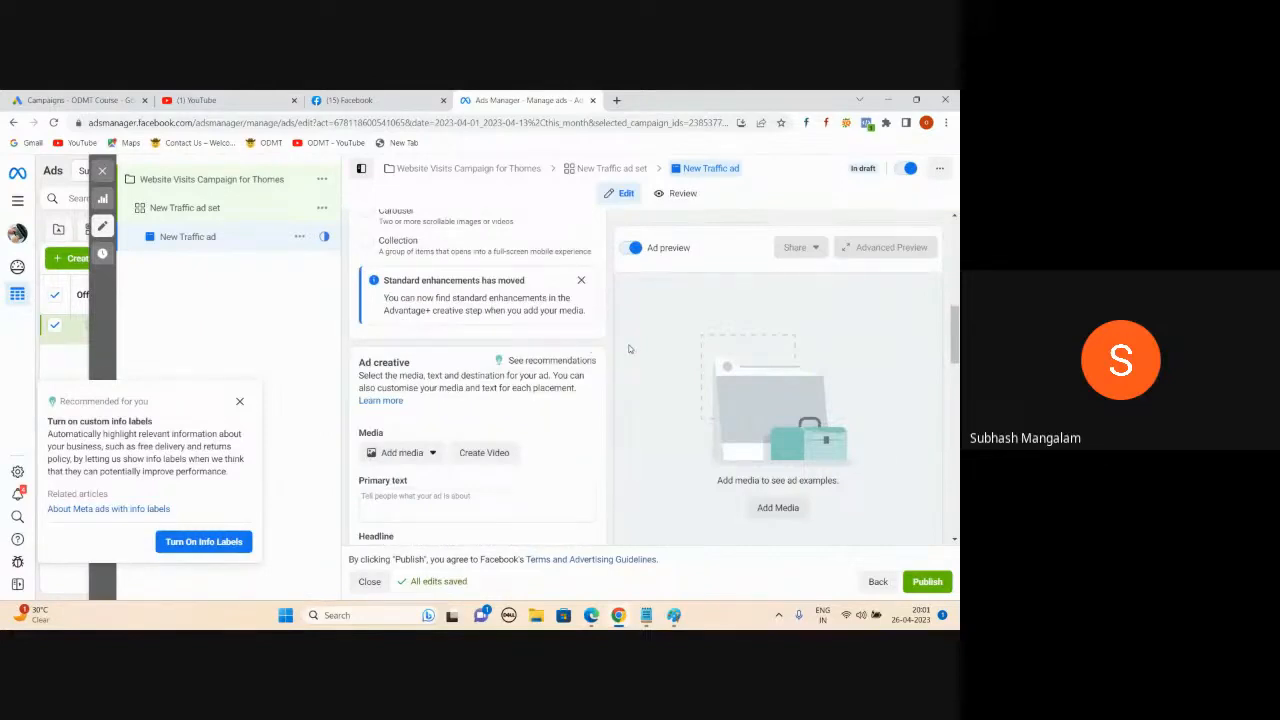
left_click(240, 402)
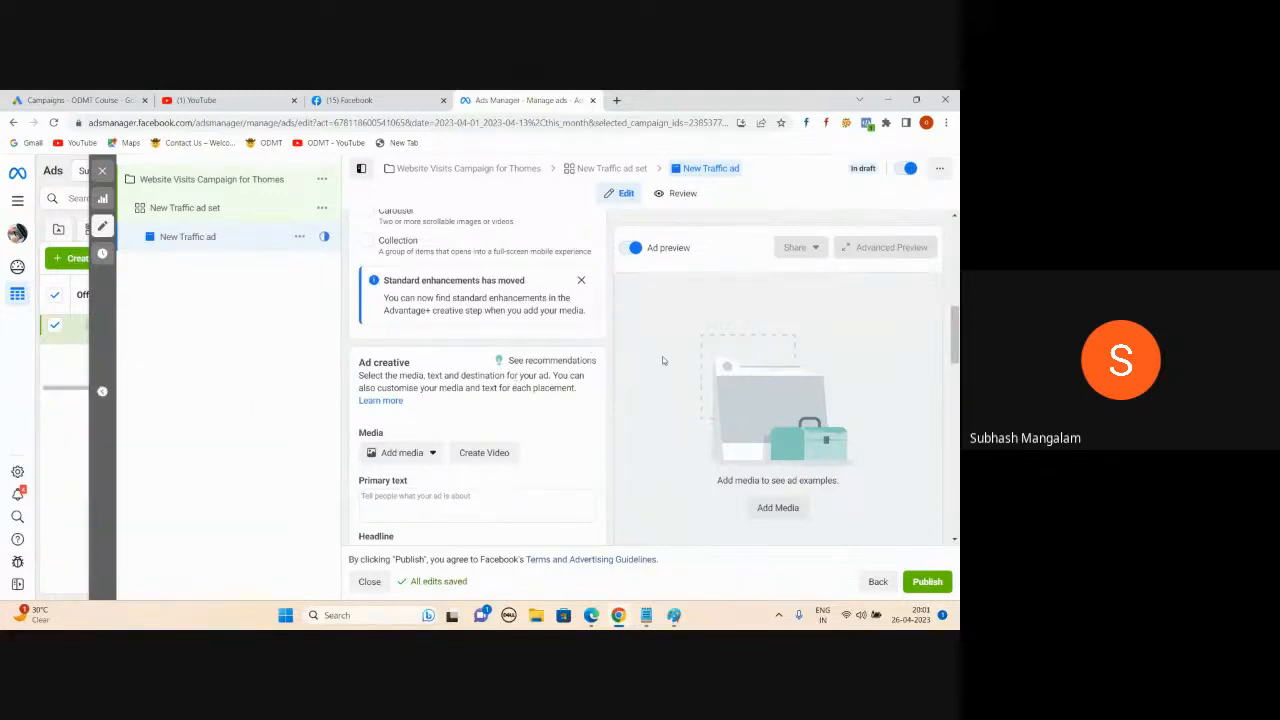
- Bring the Google Meet window to the front and show its People list of participants
mouse_move(591, 619)
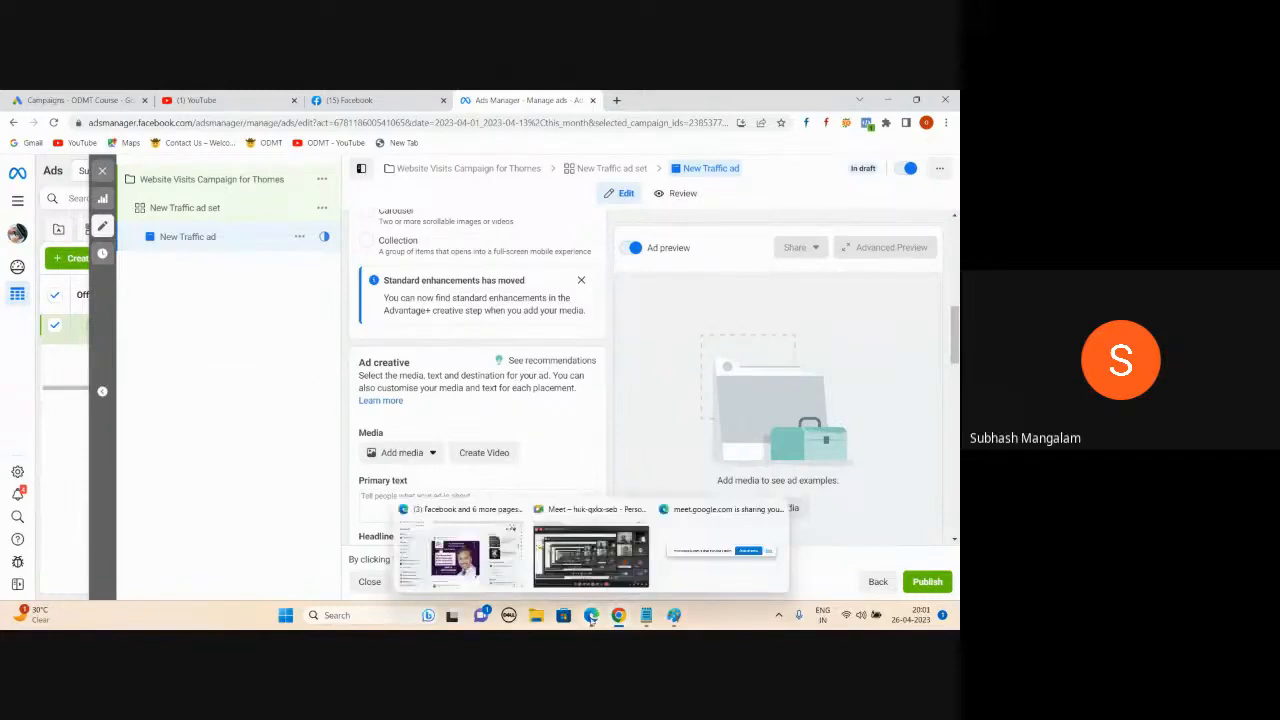
left_click(591, 555)
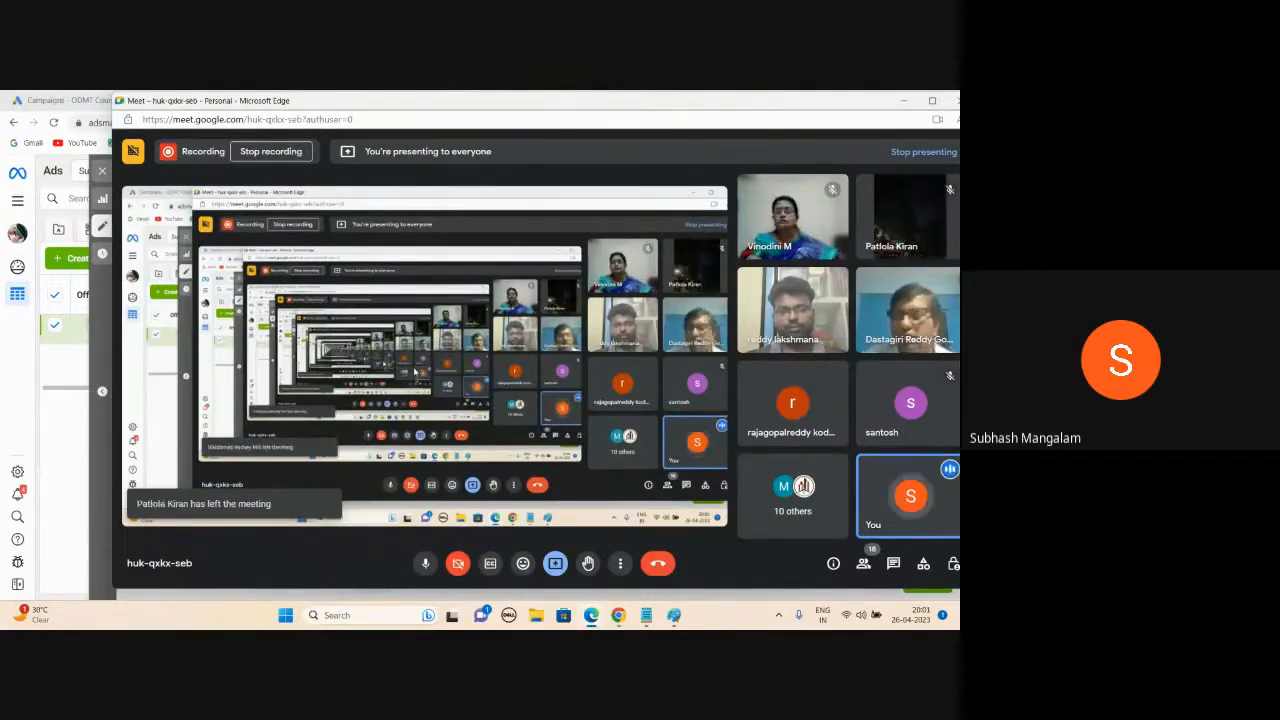
left_click(863, 564)
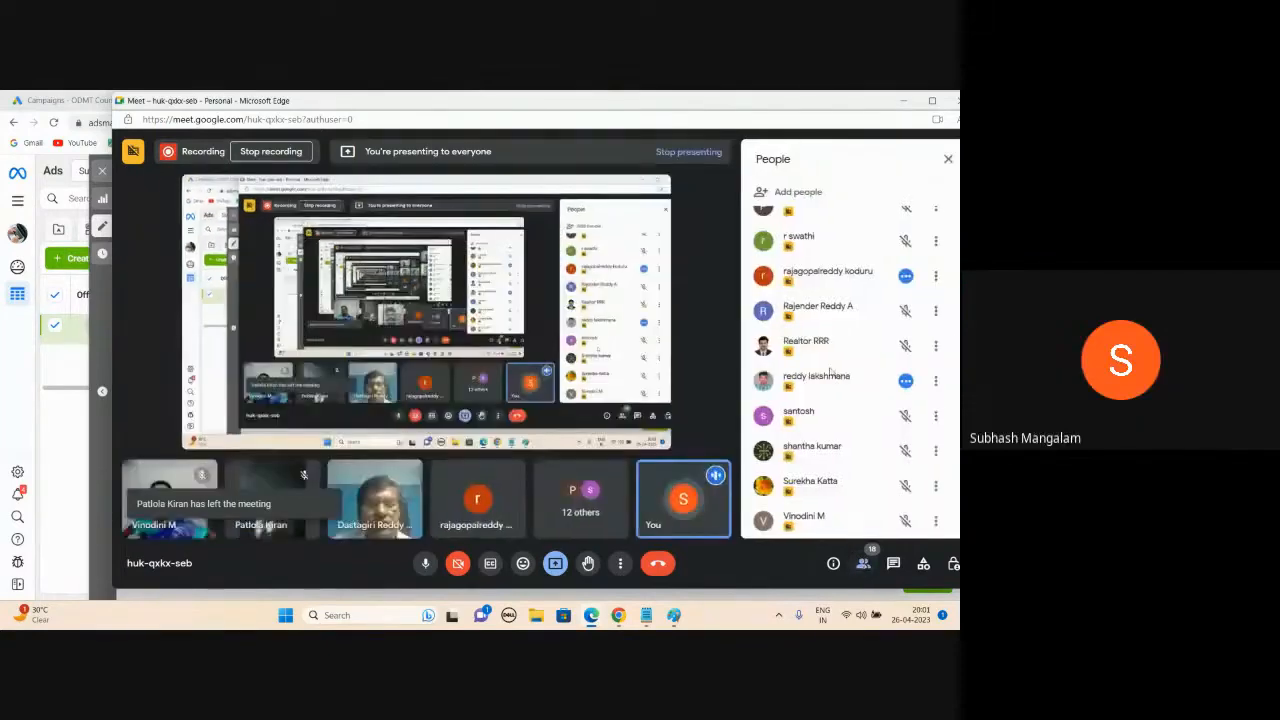